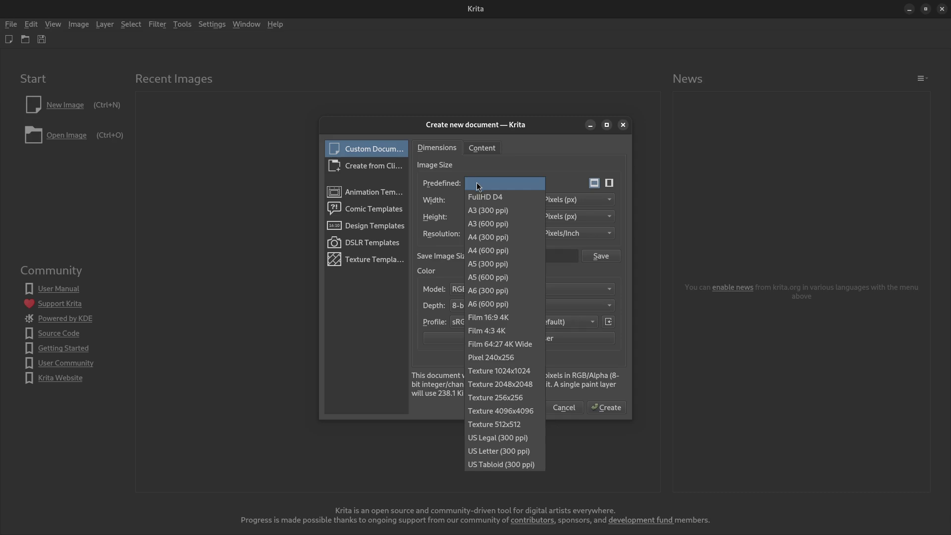
# Step: Create a new document from the predefined Pixel 240x256 image size
pyautogui.click(515, 358)
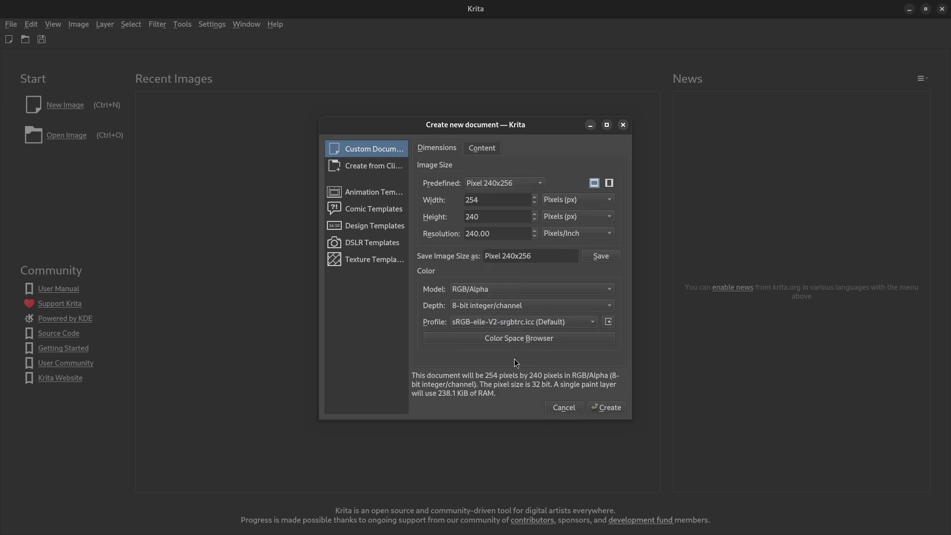
pyautogui.click(608, 407)
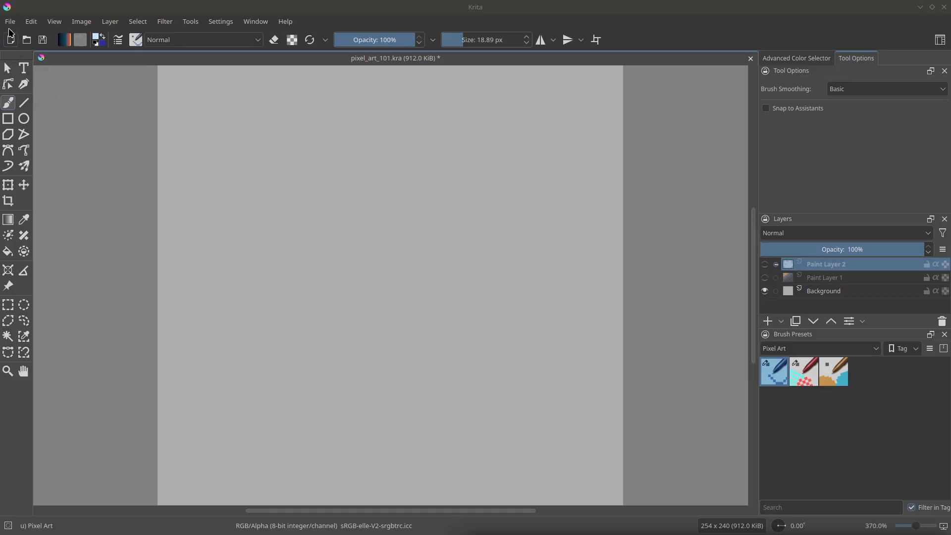
pyautogui.click(11, 22)
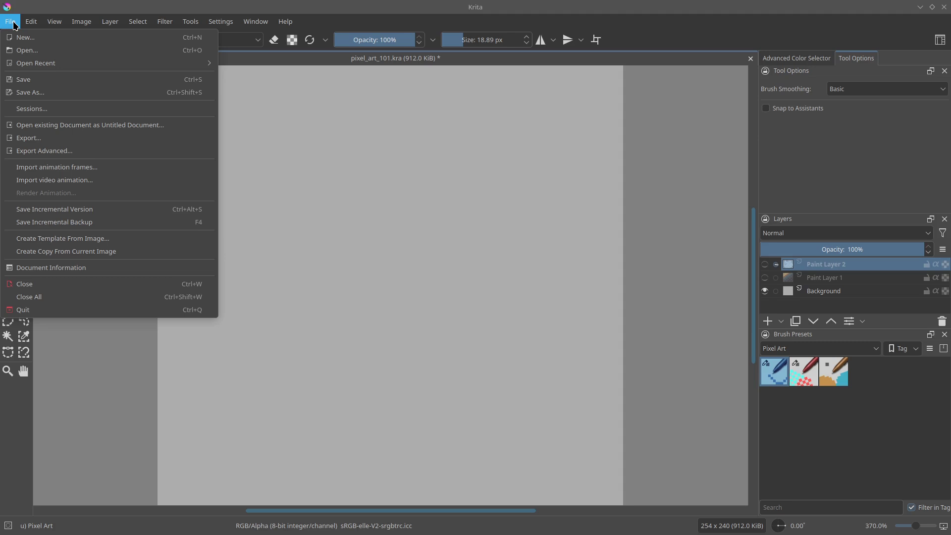
pyautogui.moveTo(30, 25)
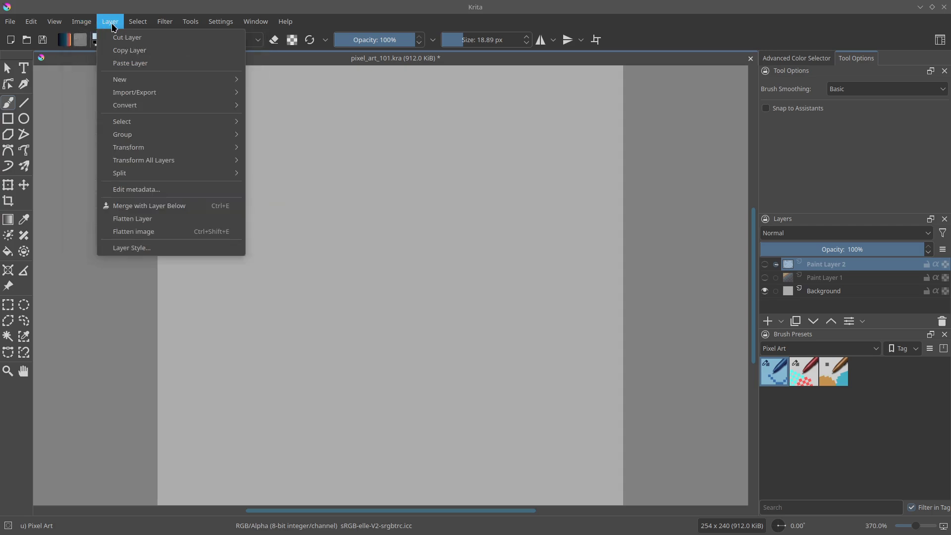
pyautogui.moveTo(133, 27)
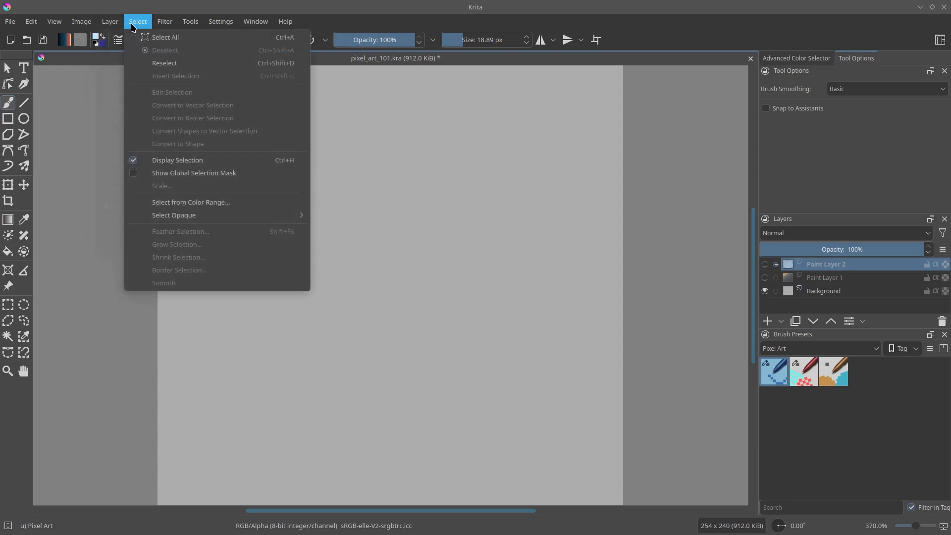
pyautogui.moveTo(165, 25)
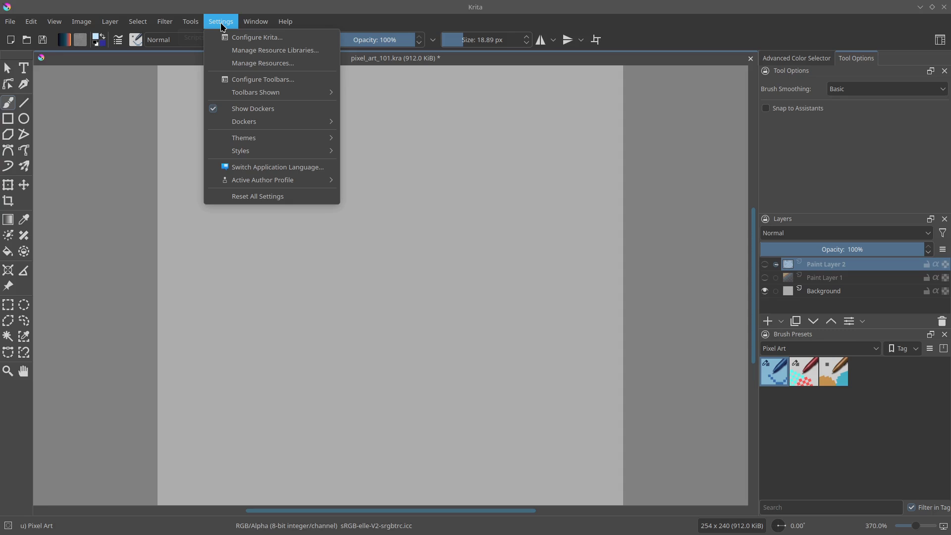
pyautogui.moveTo(285, 21)
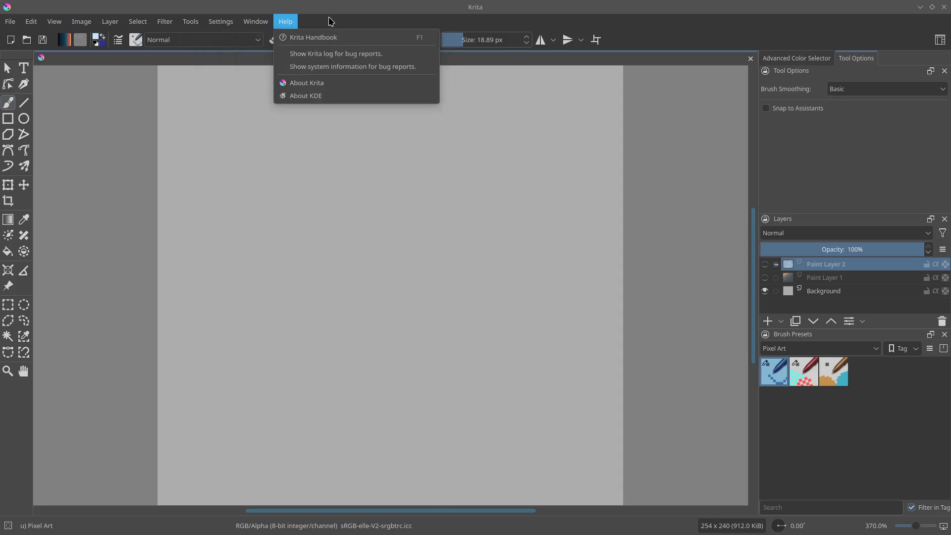
pyautogui.click(330, 21)
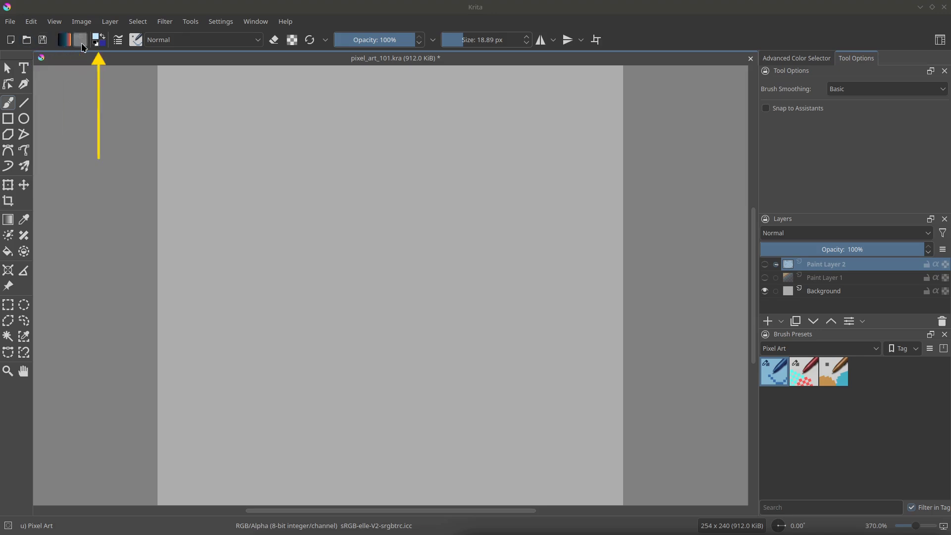
pyautogui.click(97, 38)
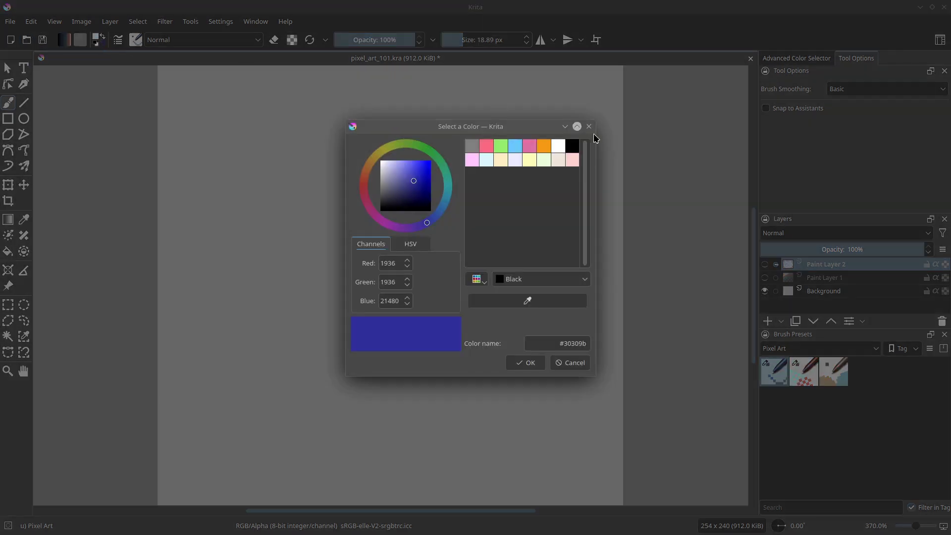
pyautogui.click(591, 127)
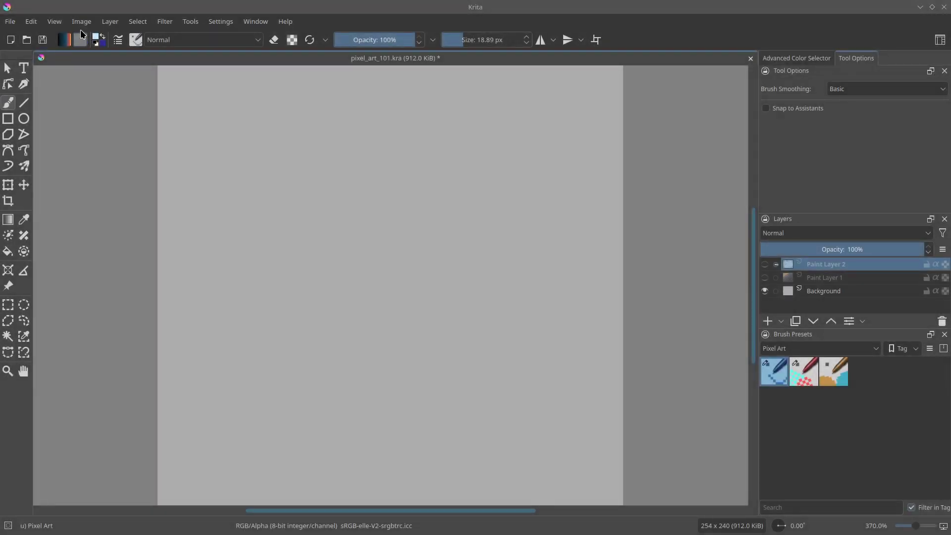
pyautogui.click(116, 40)
pyautogui.click(116, 41)
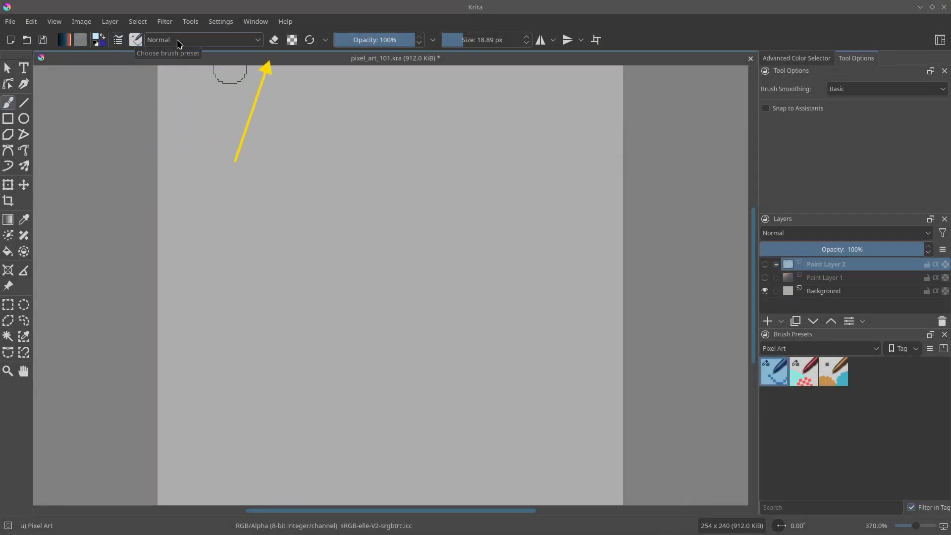
pyautogui.click(452, 44)
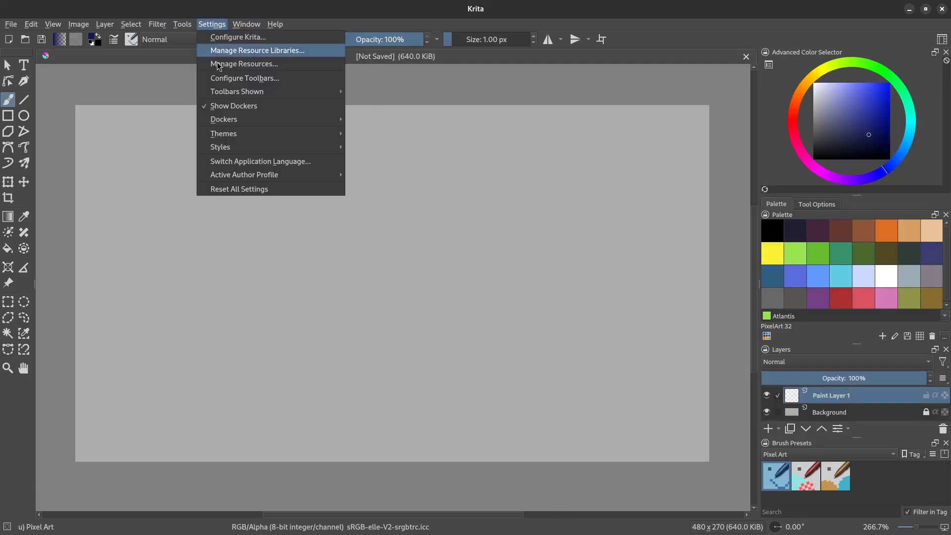
pyautogui.moveTo(225, 94)
pyautogui.moveTo(226, 119)
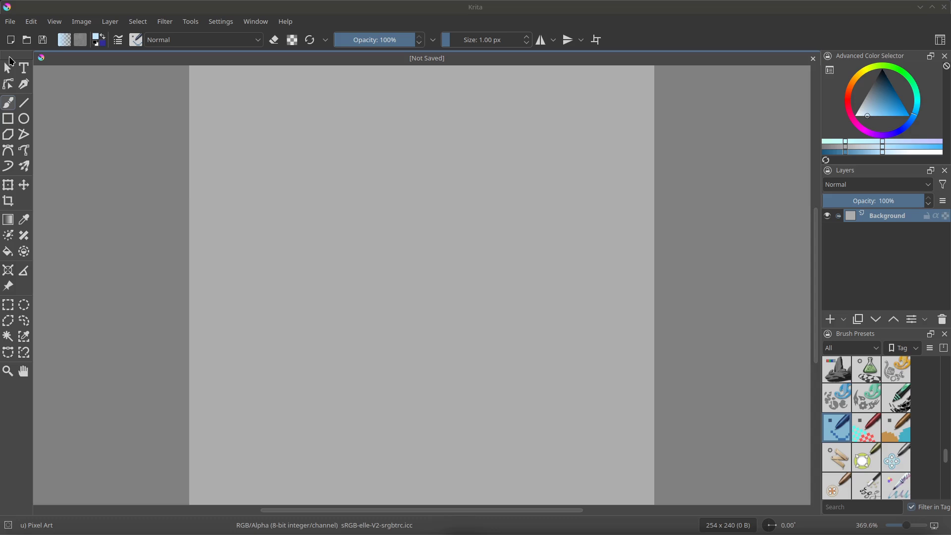
# Step: Dock the toolbox as a horizontal strip above the canvas and the Layers docker on the canvas's left side
pyautogui.moveTo(9, 56); pyautogui.dragTo(364, 102)
pyautogui.moveTo(429, 144); pyautogui.dragTo(436, 72)
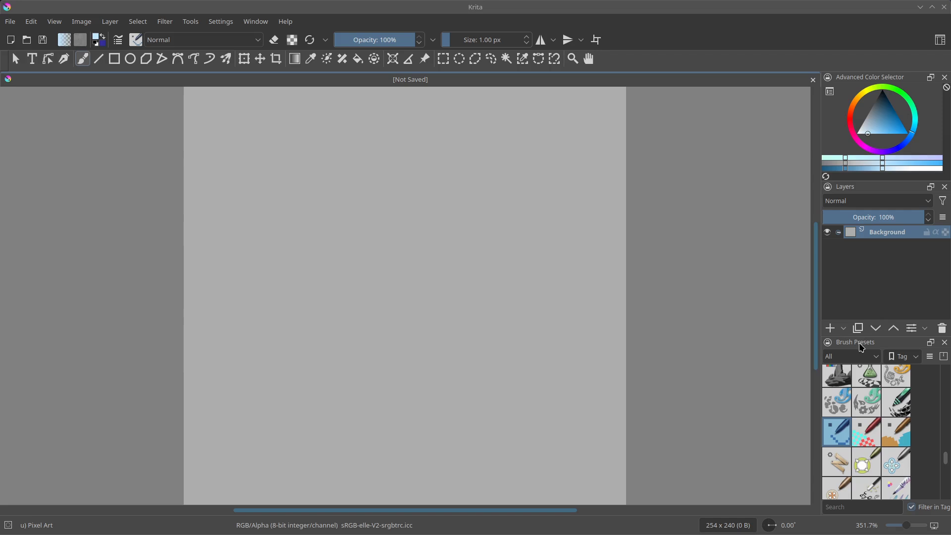
pyautogui.moveTo(844, 185); pyautogui.dragTo(43, 169)
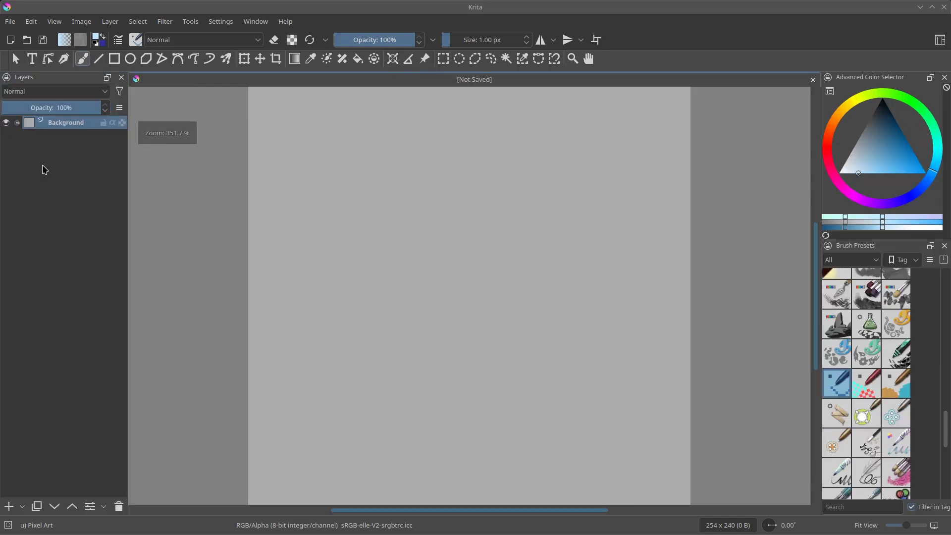
# Step: Move the Brush Presets docker above the Advanced Color Selector and detach it so it floats over the canvas's lower-right corner
pyautogui.moveTo(854, 247); pyautogui.dragTo(864, 130)
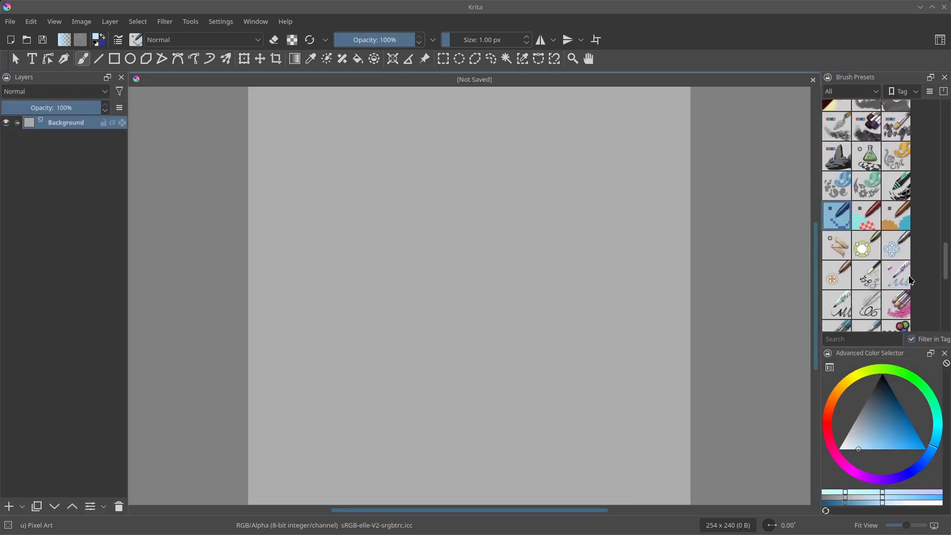
pyautogui.moveTo(842, 78)
pyautogui.mouseDown()
pyautogui.moveTo(877, 83)
pyautogui.moveTo(38, 480)
pyautogui.moveTo(55, 392)
pyautogui.moveTo(56, 237)
pyautogui.moveTo(213, 247)
pyautogui.moveTo(607, 194)
pyautogui.moveTo(710, 236)
pyautogui.mouseUp()
pyautogui.click(882, 82)
pyautogui.click(851, 80)
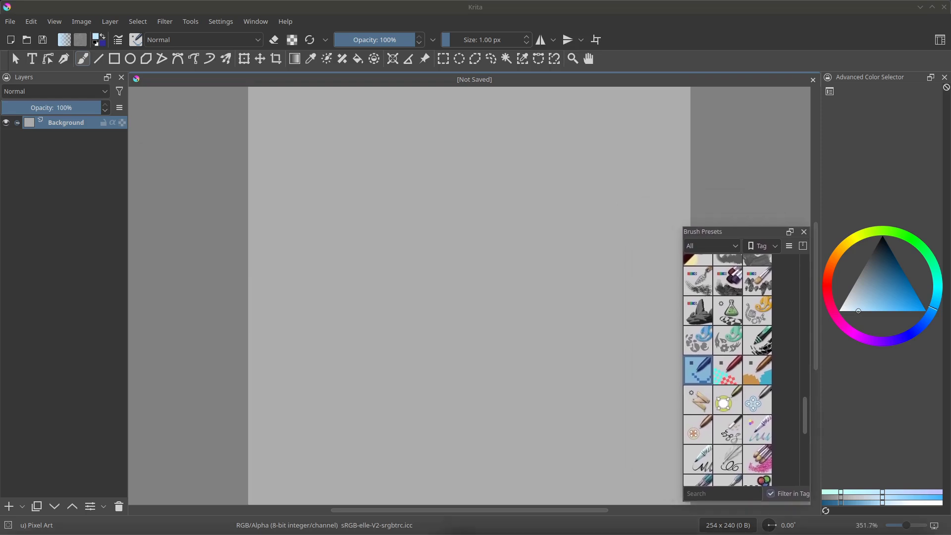
# Step: Restore the Default workspace layout
pyautogui.click(257, 24)
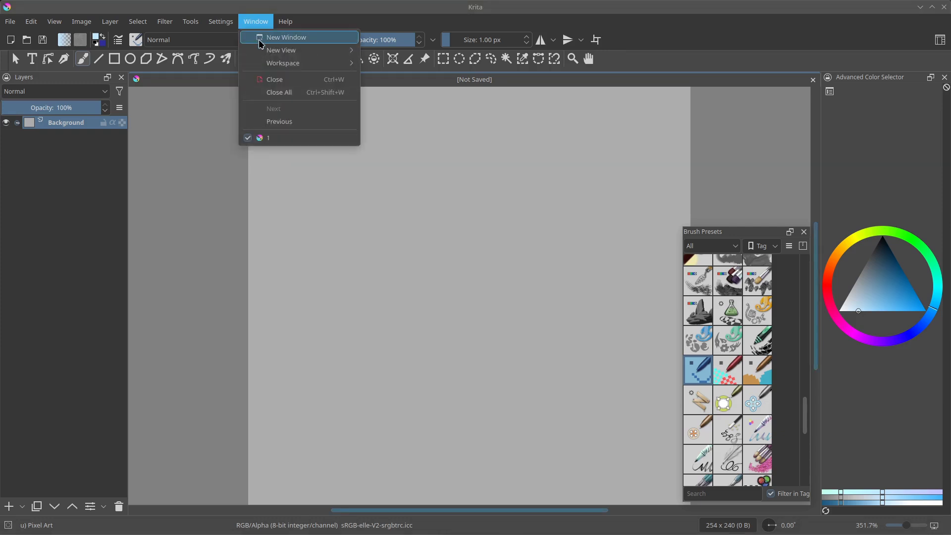
pyautogui.moveTo(272, 63)
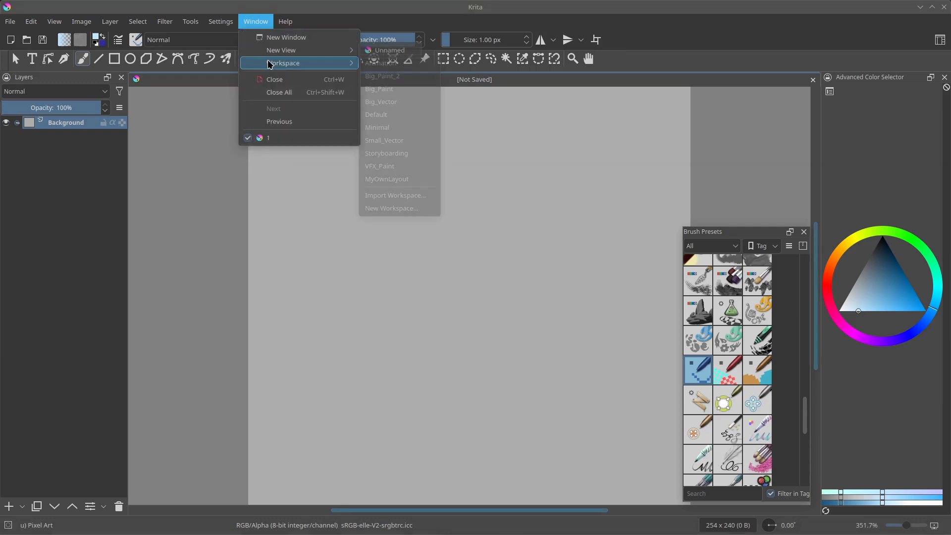
pyautogui.click(399, 114)
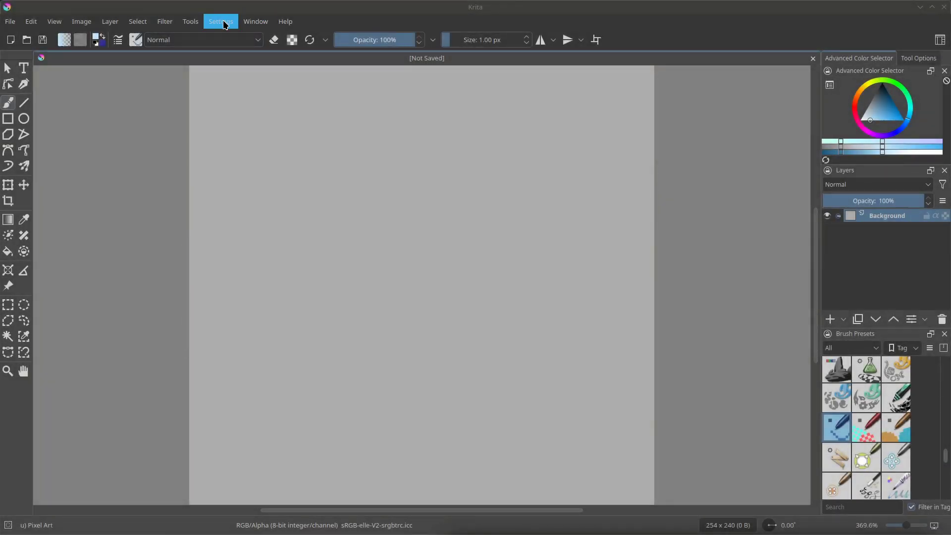
# Step: Show the Palette docker, place it above the other dockers, and widen the docker column
pyautogui.click(220, 21)
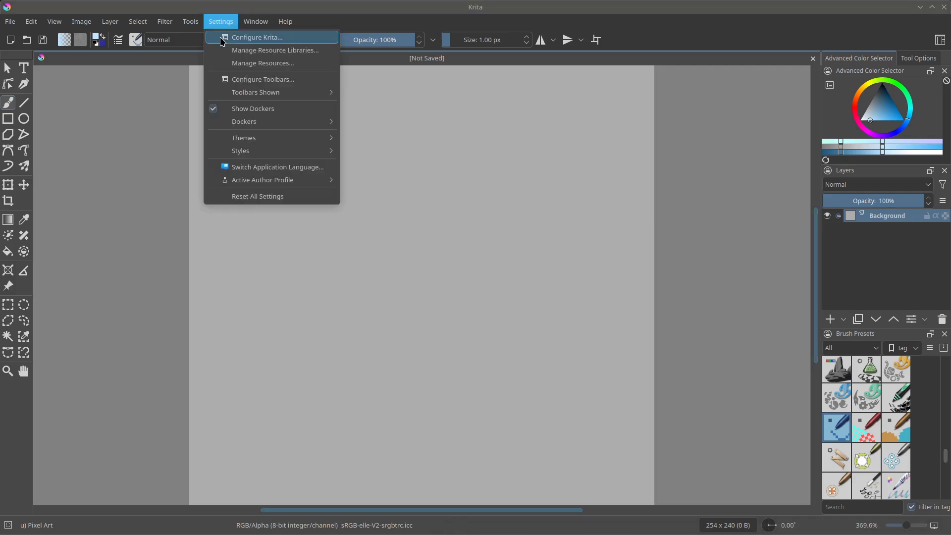
pyautogui.moveTo(238, 119)
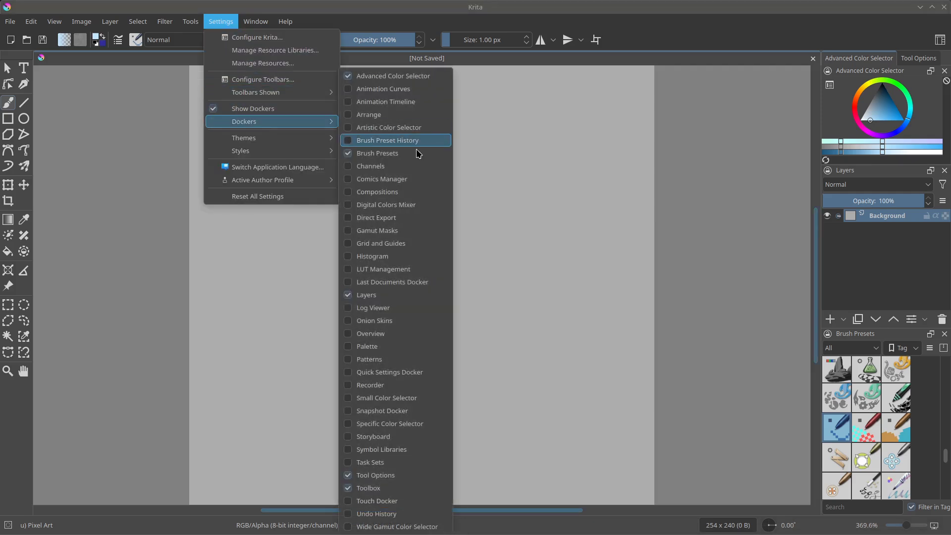
pyautogui.click(401, 353)
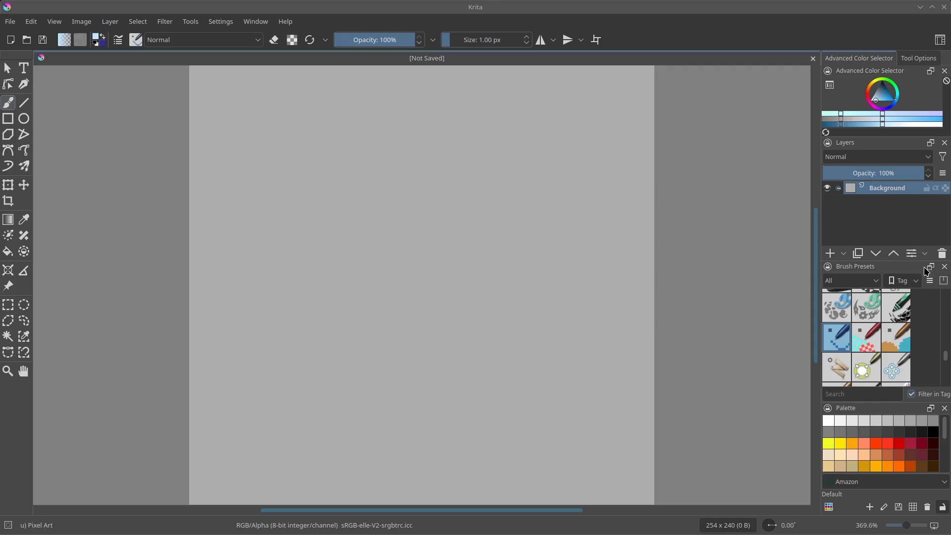
pyautogui.moveTo(841, 409); pyautogui.dragTo(845, 53)
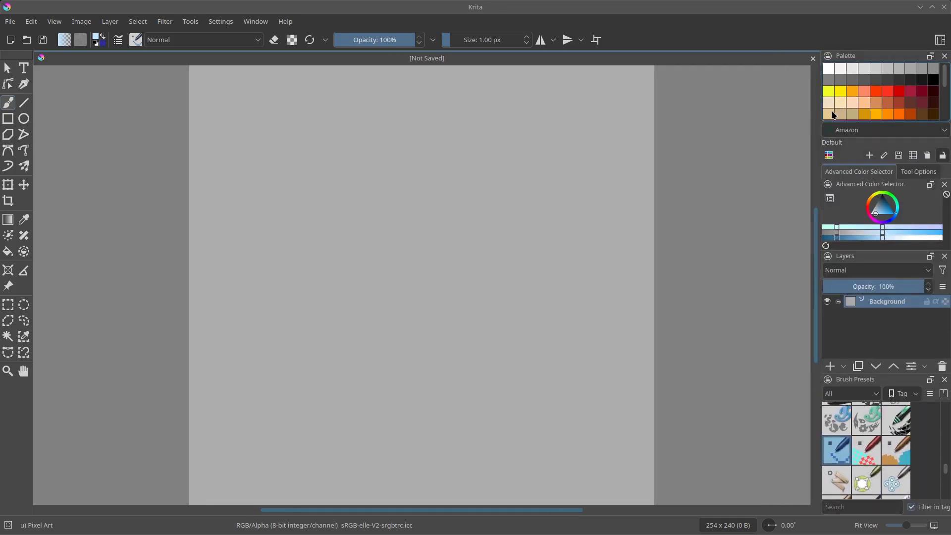
pyautogui.moveTo(816, 123); pyautogui.dragTo(763, 123)
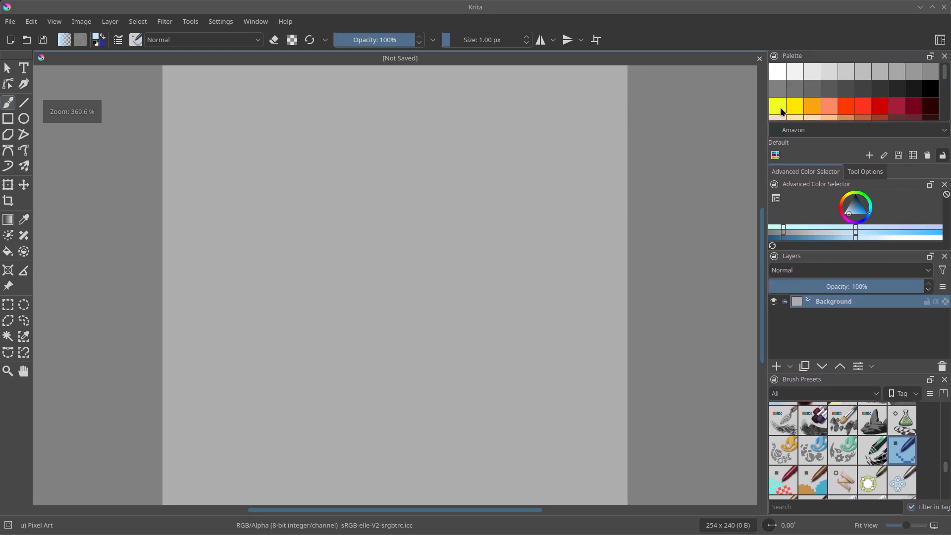
# Step: Load the PixelArt 32 color set into the Palette docker
pyautogui.click(776, 156)
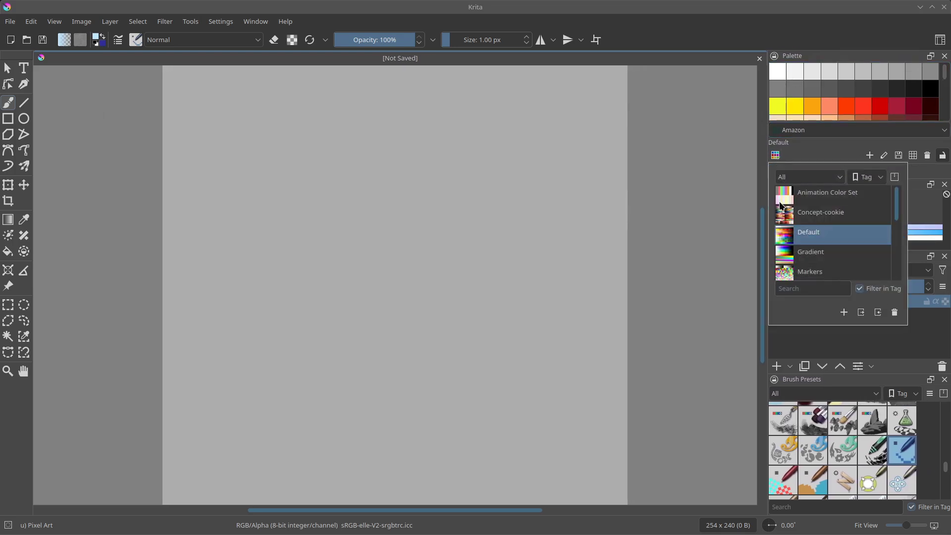
pyautogui.scroll(-1, 822, 237)
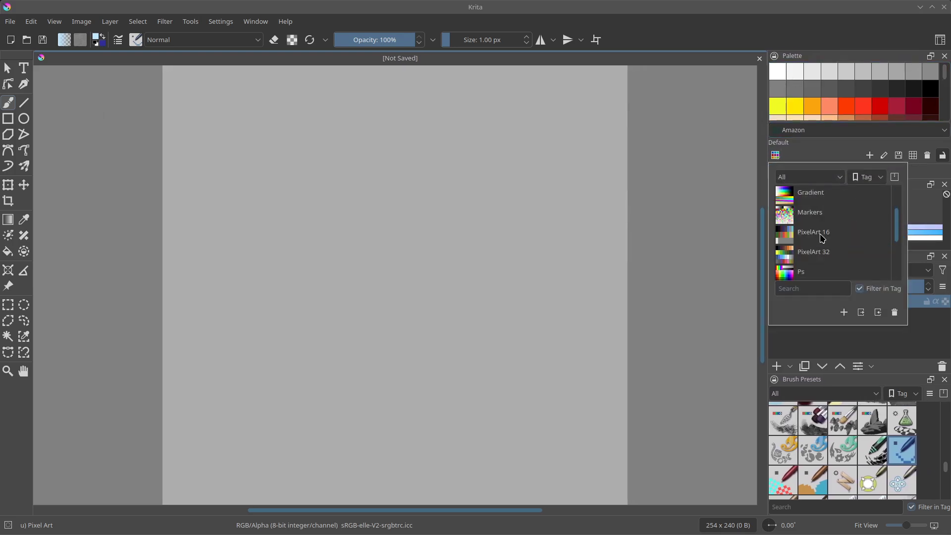
pyautogui.click(807, 255)
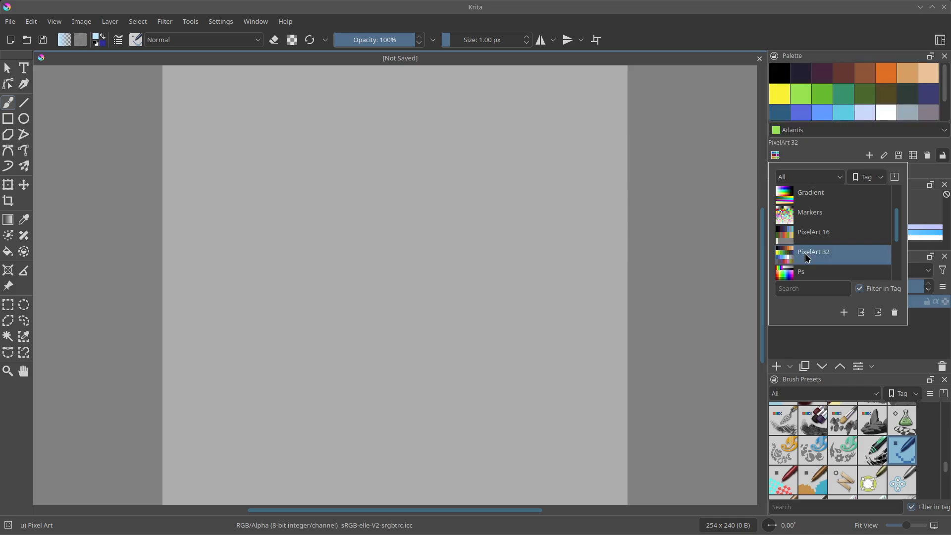
pyautogui.click(839, 28)
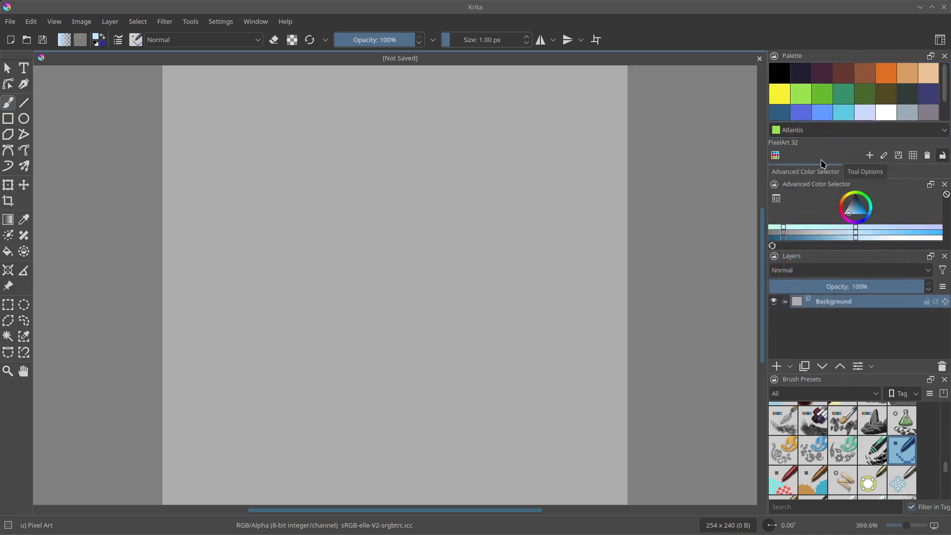
# Step: Group the Palette docker with the Advanced Color Selector as tabs, keeping Tool Options as a separate docker below them
pyautogui.moveTo(822, 164); pyautogui.dragTo(821, 125)
pyautogui.moveTo(810, 213); pyautogui.dragTo(854, 89)
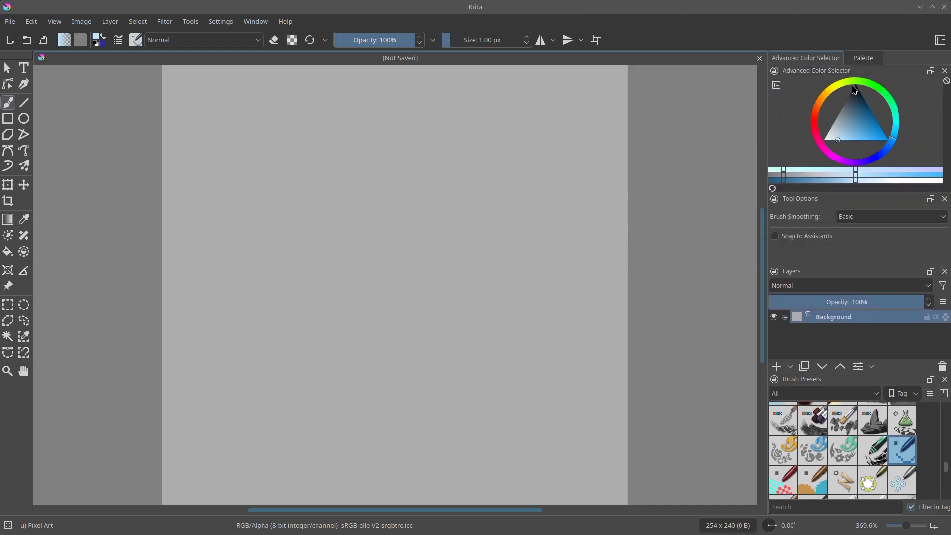
# Step: Change the Advanced Color Selector's shape to the HSV square inside a hue ring
pyautogui.click(776, 86)
pyautogui.click(372, 195)
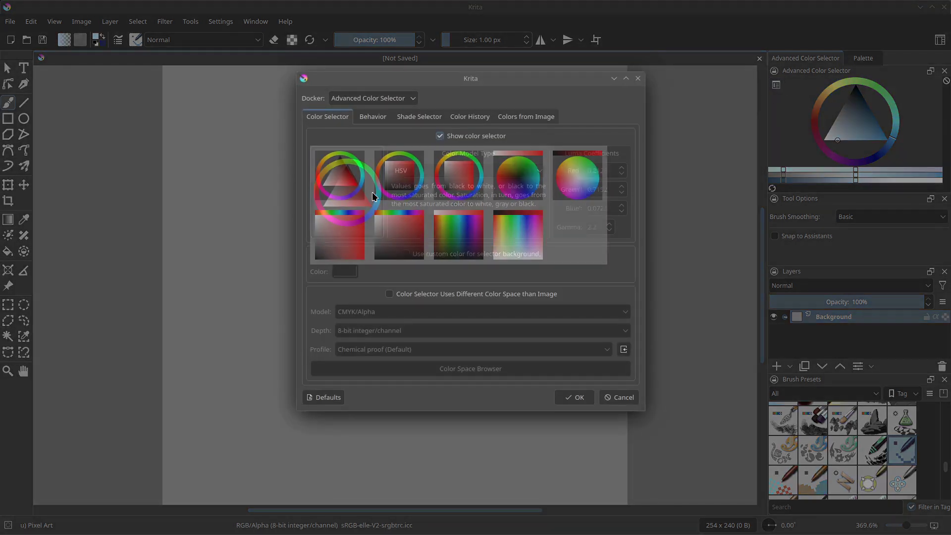
pyautogui.click(400, 189)
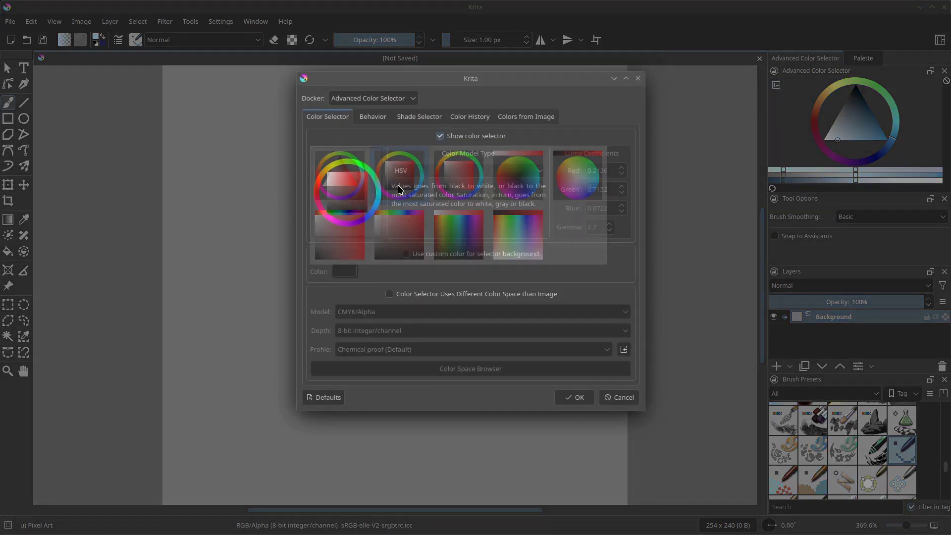
pyautogui.click(568, 400)
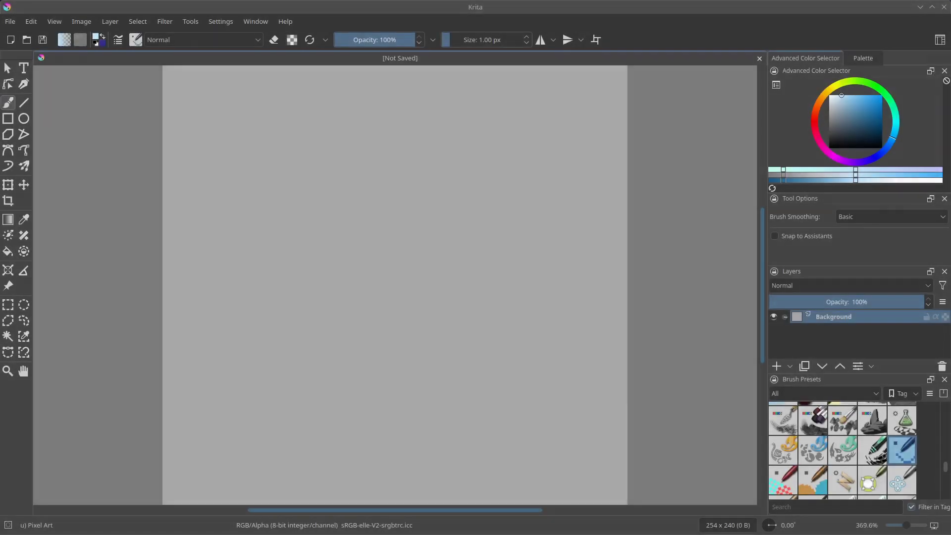
# Step: Tab Tool Options with the color dockers, order them Palette, Advanced Color Selector, Tool Options, and show the Palette
pyautogui.moveTo(820, 60); pyautogui.dragTo(860, 62)
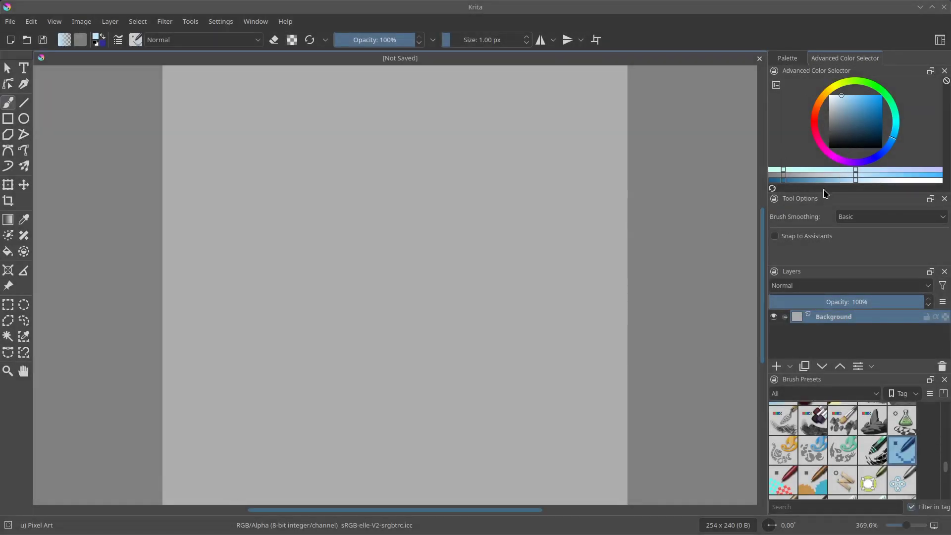
pyautogui.moveTo(797, 204); pyautogui.dragTo(916, 120)
pyautogui.moveTo(788, 61); pyautogui.dragTo(896, 68)
pyautogui.click(836, 67)
pyautogui.click(782, 66)
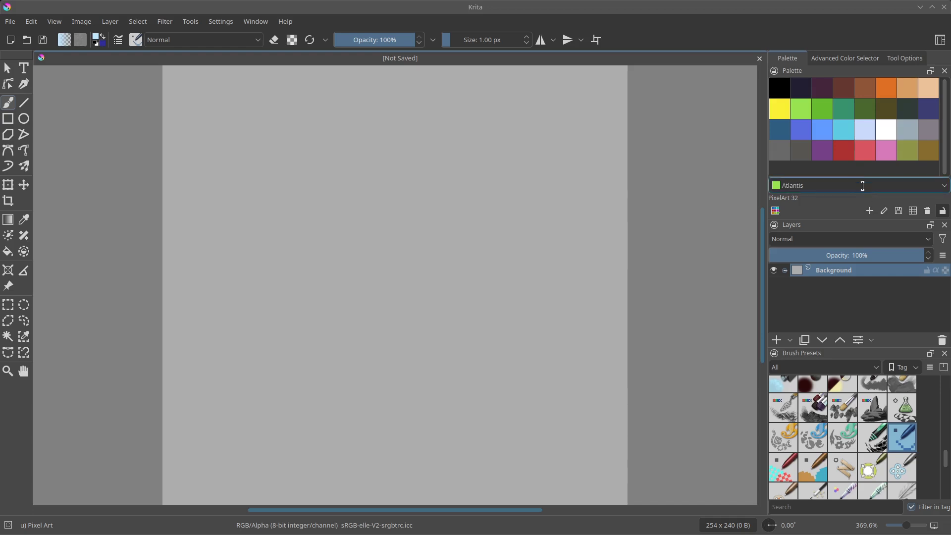
# Step: Filter the brush presets by the Pixel Art tag, try the other two presets, and select the 1 px Pixel Art brush
pyautogui.click(778, 372)
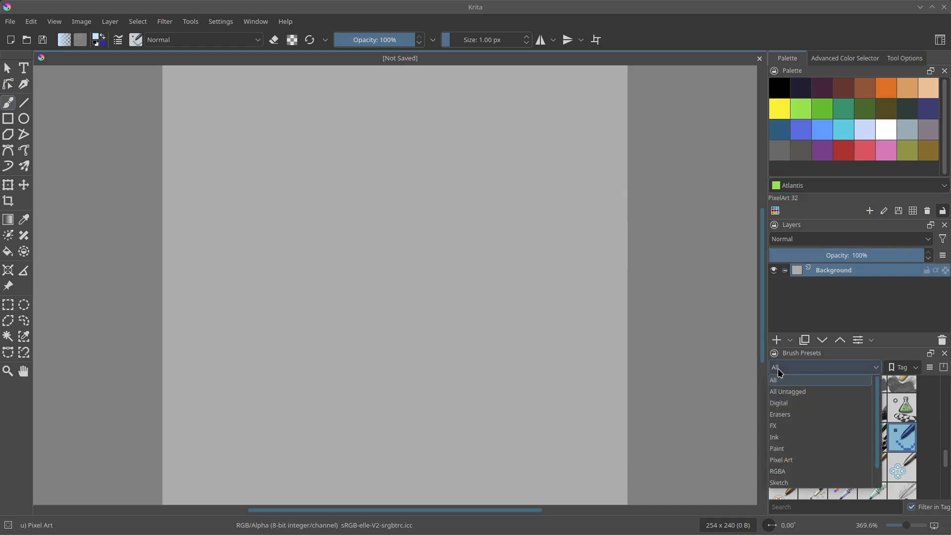
pyautogui.click(791, 465)
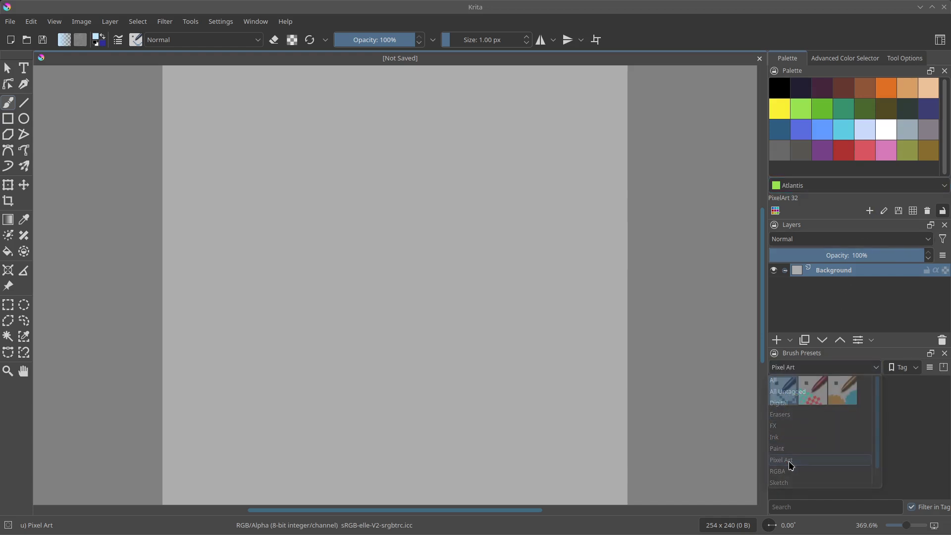
pyautogui.click(822, 394)
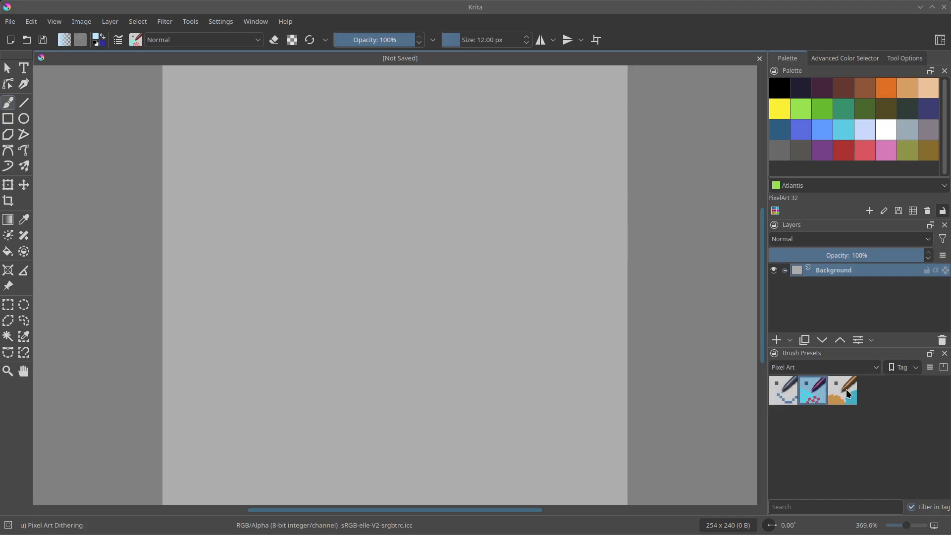
pyautogui.click(846, 389)
pyautogui.click(789, 401)
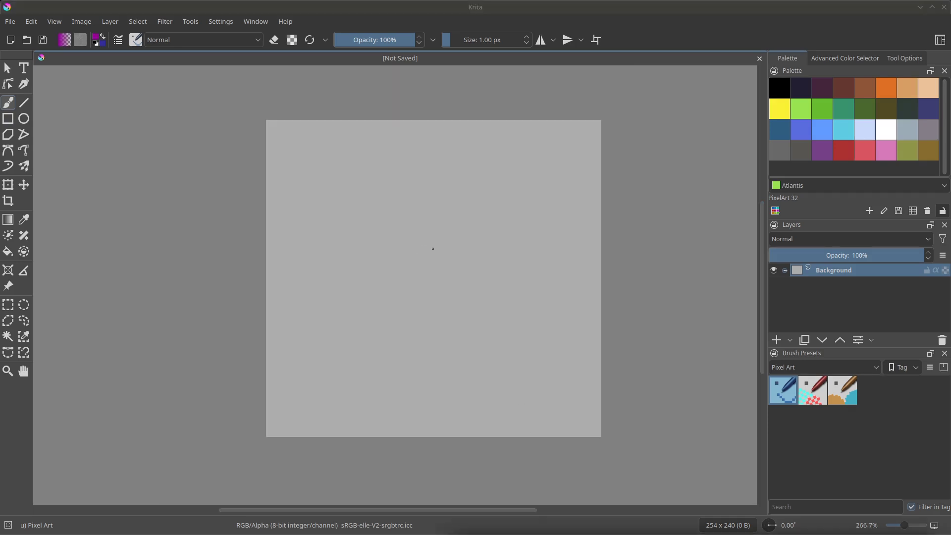
# Step: Set the canvas pop-up palette to show the brush presets tagged Pixel Art
pyautogui.rightClick(410, 247)
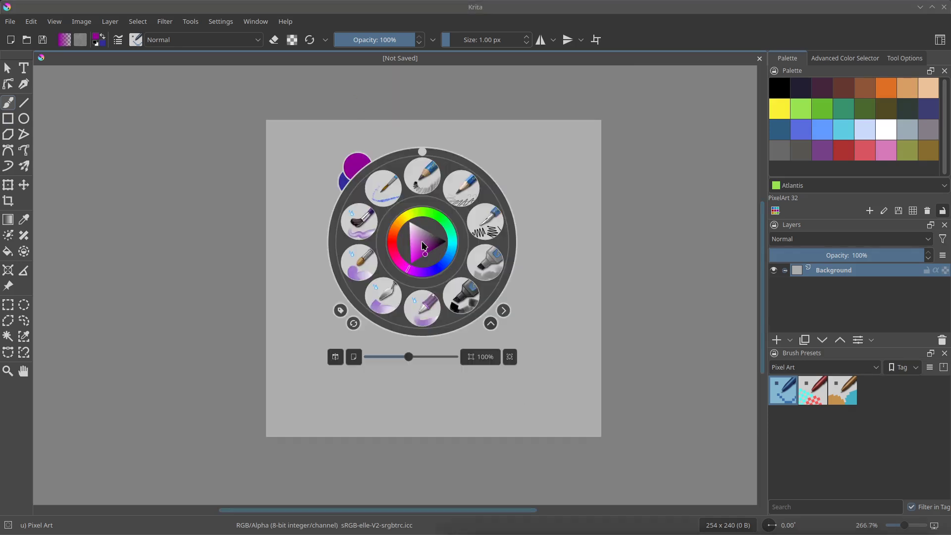
pyautogui.click(340, 311)
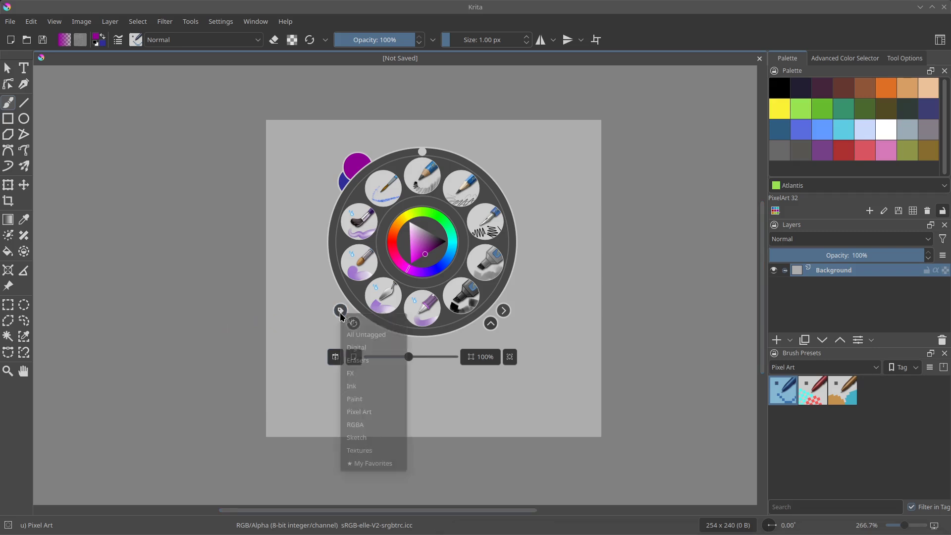
pyautogui.click(359, 412)
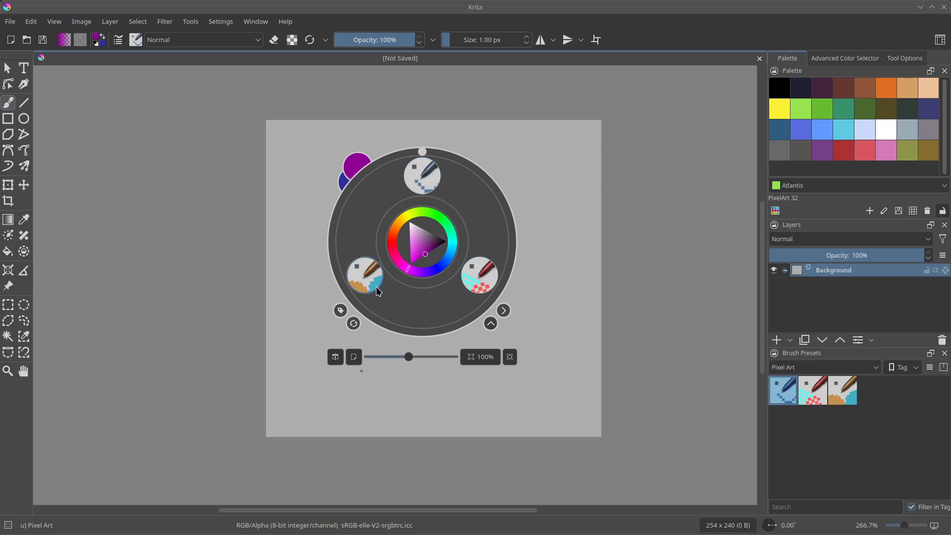
# Step: Change the pop-up palette's color selector to the Wide Gamut Selector in the Krita configuration
pyautogui.click(220, 21)
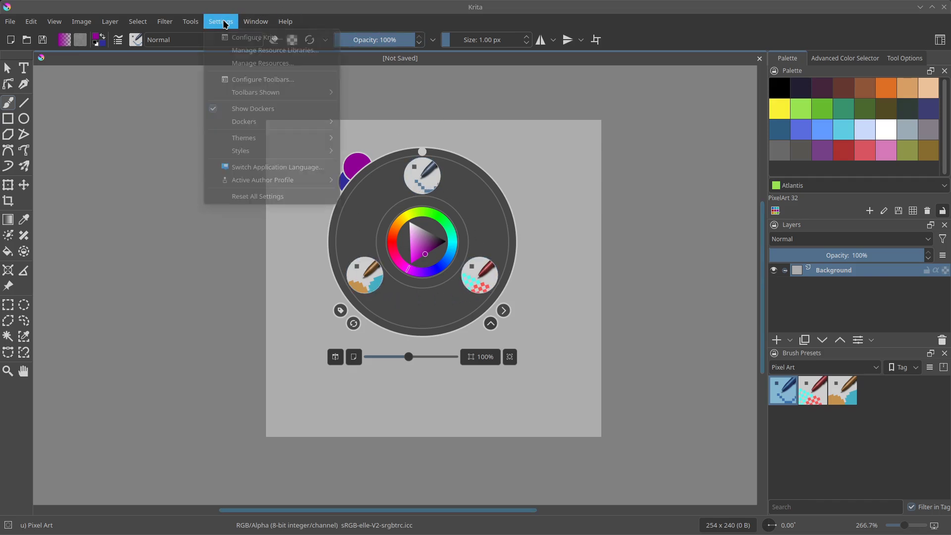
pyautogui.click(272, 183)
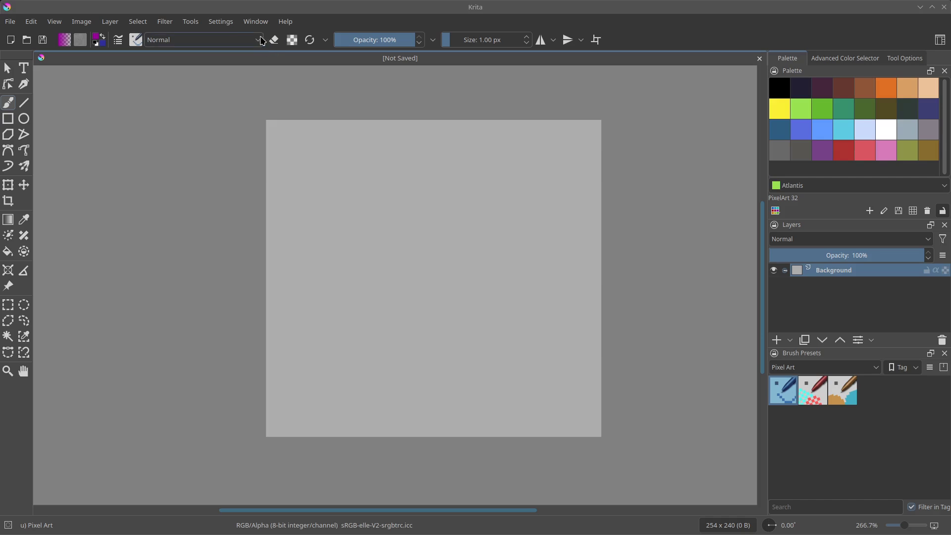
pyautogui.click(220, 22)
pyautogui.click(220, 36)
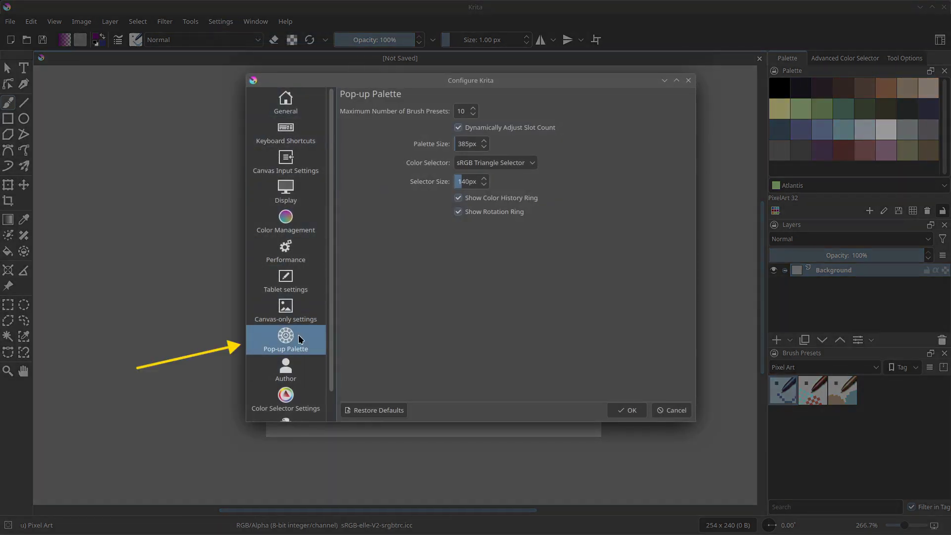
pyautogui.click(480, 166)
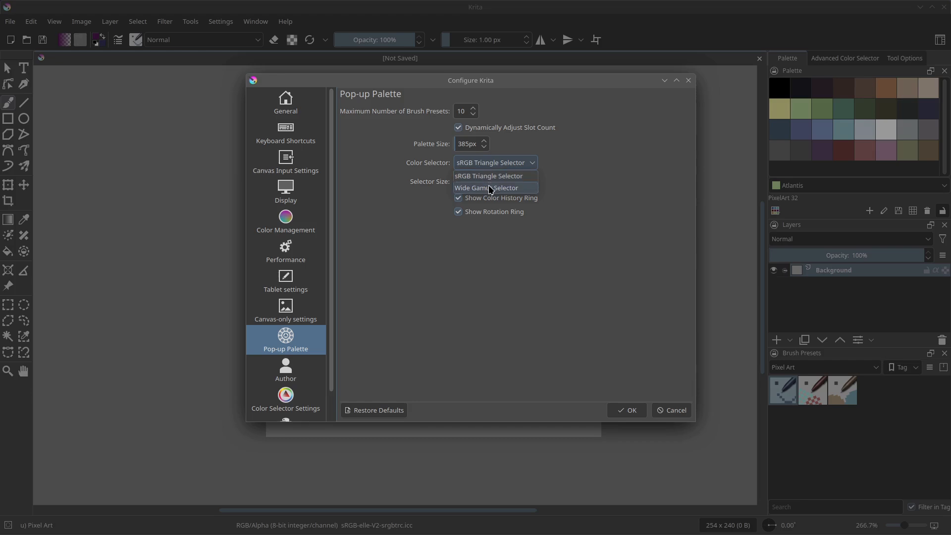
pyautogui.click(488, 188)
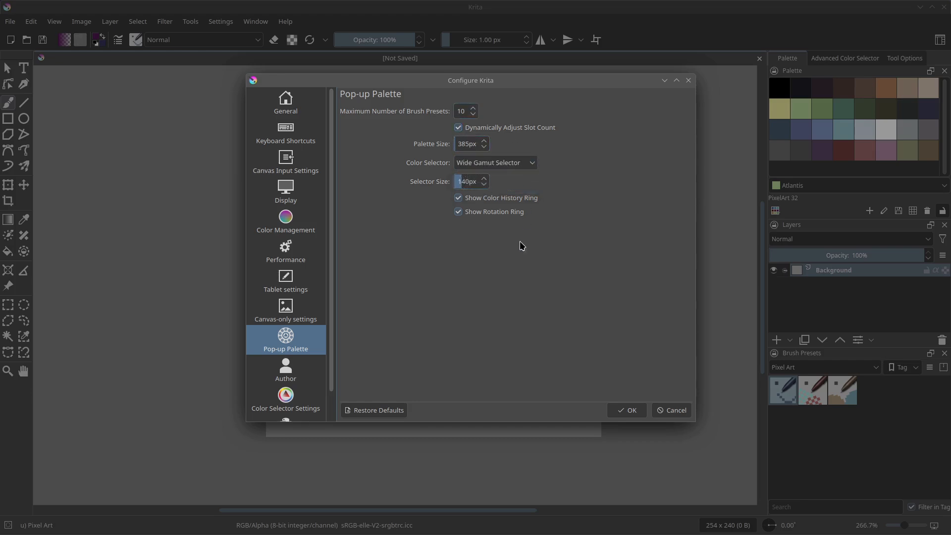
pyautogui.click(625, 410)
# Step: Try the pop-up palette's view controls by rotating the canvas, resetting its rotation and adjusting the zoom
pyautogui.rightClick(406, 234)
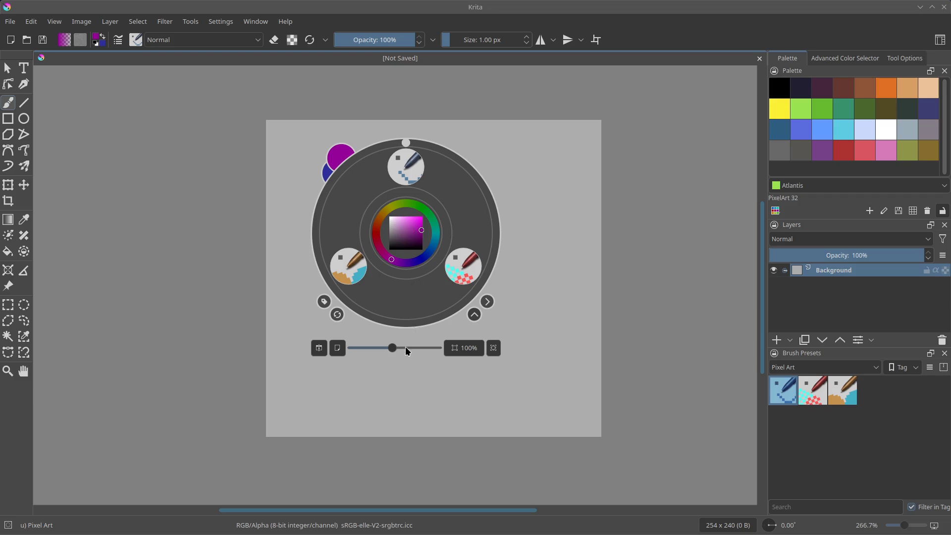
pyautogui.moveTo(407, 144); pyautogui.dragTo(379, 143)
pyautogui.click(406, 143)
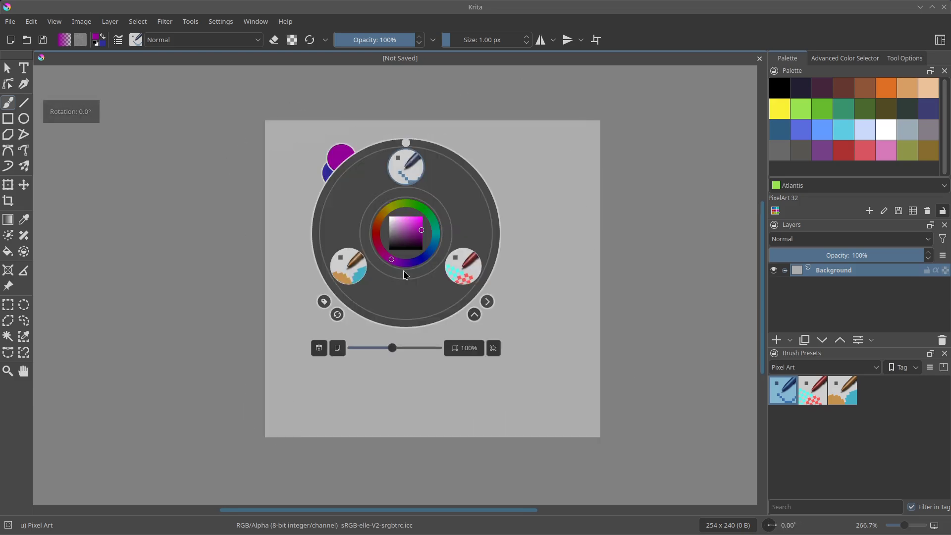
pyautogui.moveTo(393, 347); pyautogui.dragTo(452, 349)
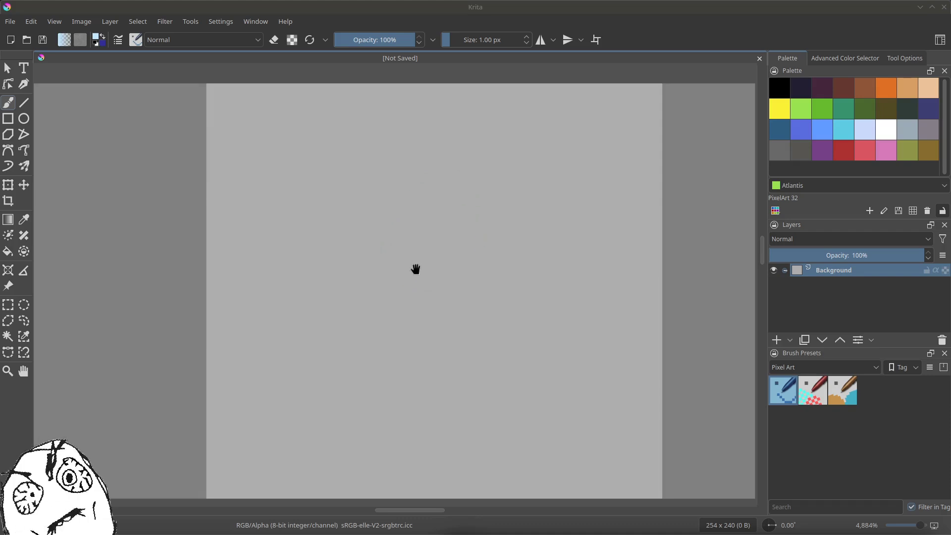
# Step: Set the pixel grid to start showing at 9999% zoom in the canvas decoration settings and check the canvas
pyautogui.moveTo(414, 267); pyautogui.dragTo(498, 85)
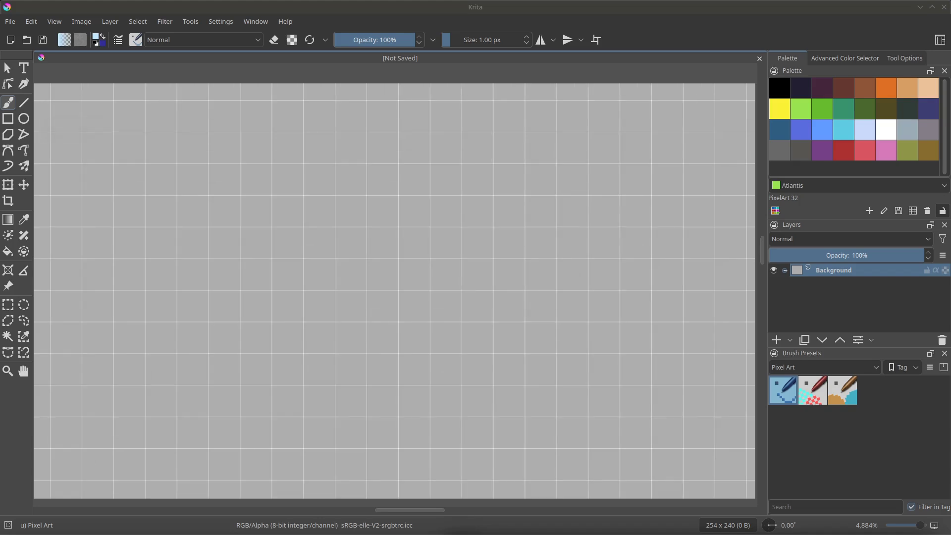
pyautogui.click(221, 22)
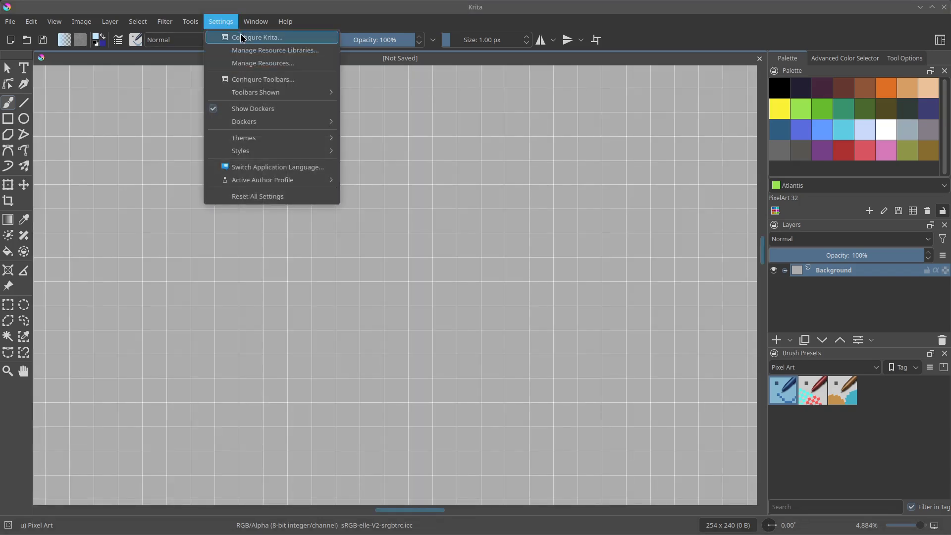
pyautogui.click(242, 38)
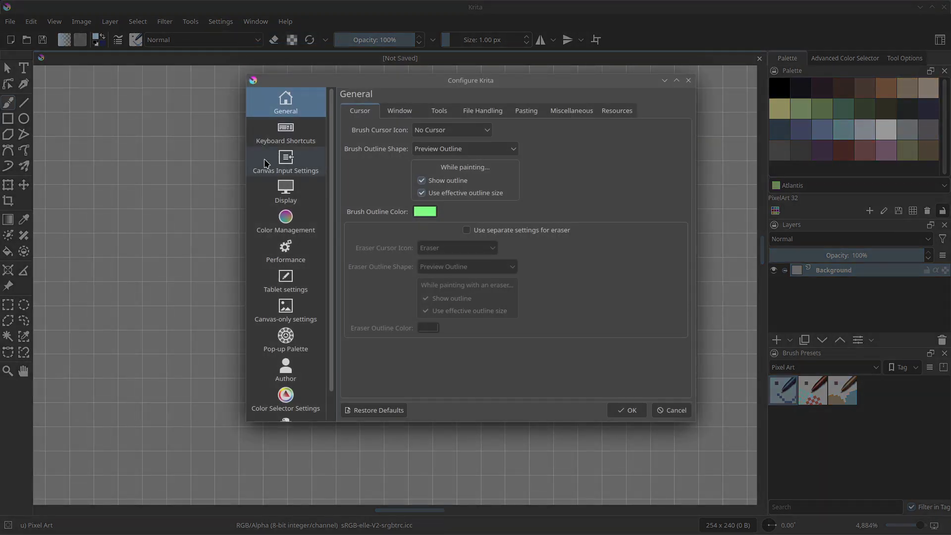
pyautogui.click(275, 188)
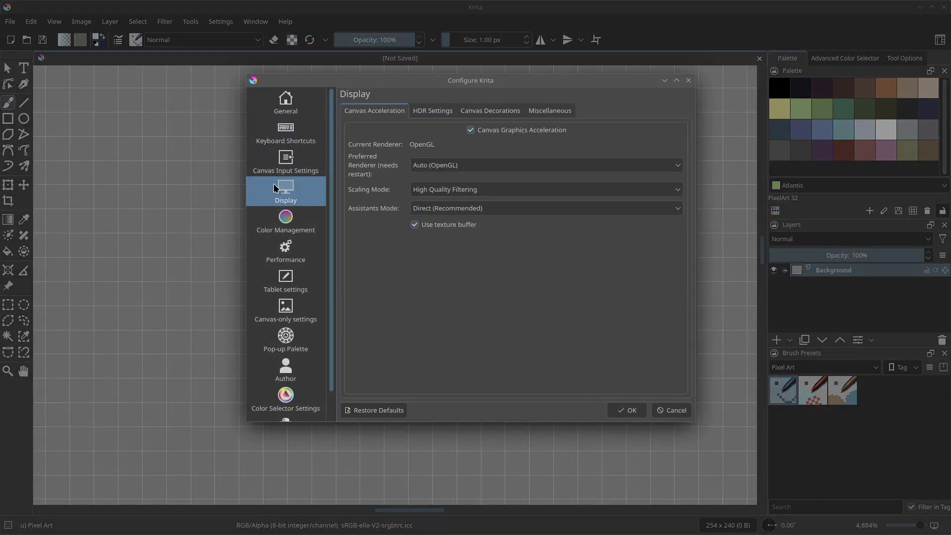
pyautogui.click(489, 112)
pyautogui.click(431, 261)
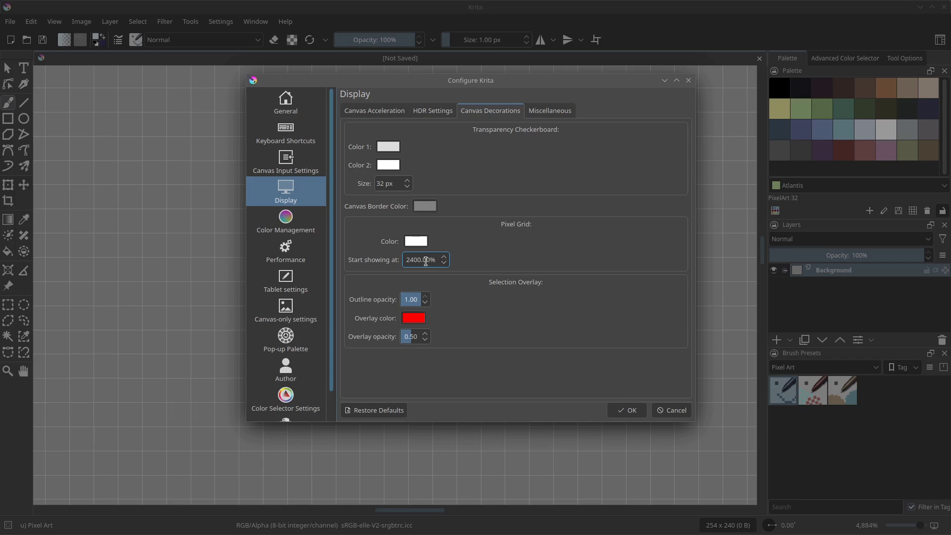
pyautogui.hotkey('ctrl', 'a')
pyautogui.write('9999')
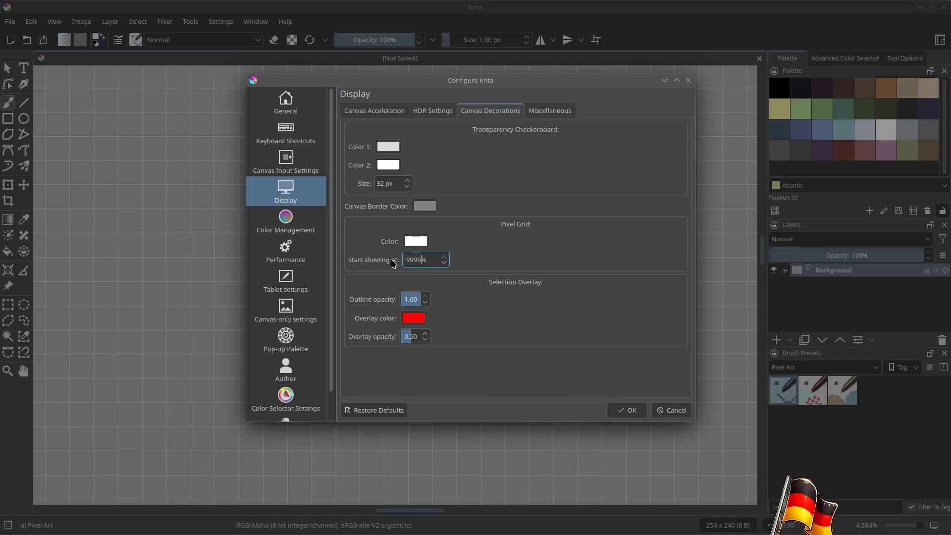
pyautogui.click(629, 411)
pyautogui.moveTo(596, 255); pyautogui.dragTo(243, 380)
pyautogui.moveTo(557, 261); pyautogui.dragTo(438, 268)
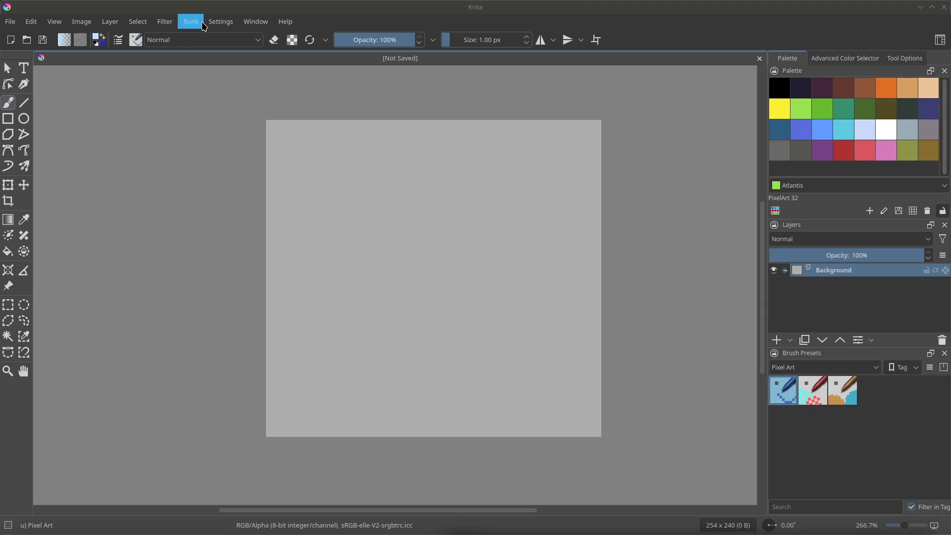
# Step: Save the current docker arrangement as a new workspace named MyBestWorkSpaceLayout
pyautogui.click(254, 22)
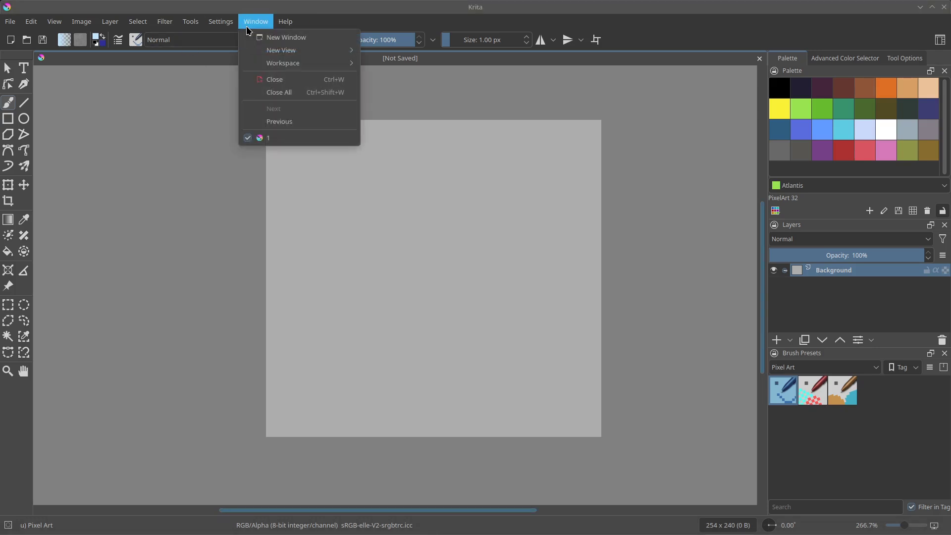
pyautogui.moveTo(258, 63)
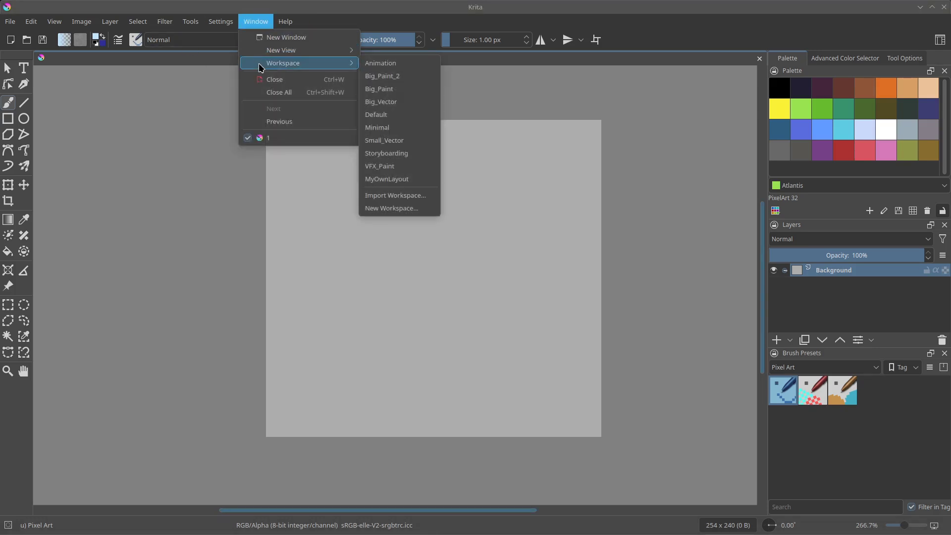
pyautogui.click(403, 209)
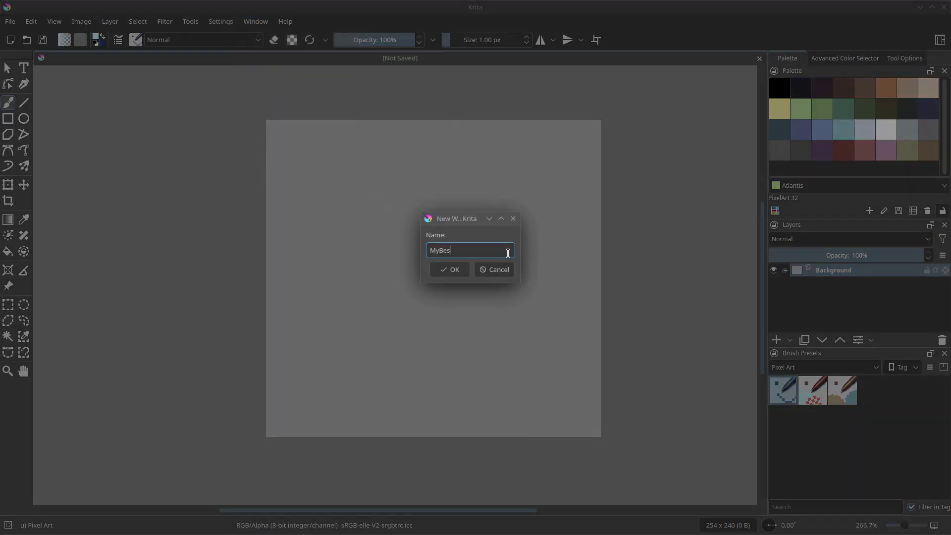
pyautogui.write('MyBestWorkSpaceLayout')
pyautogui.click(450, 269)
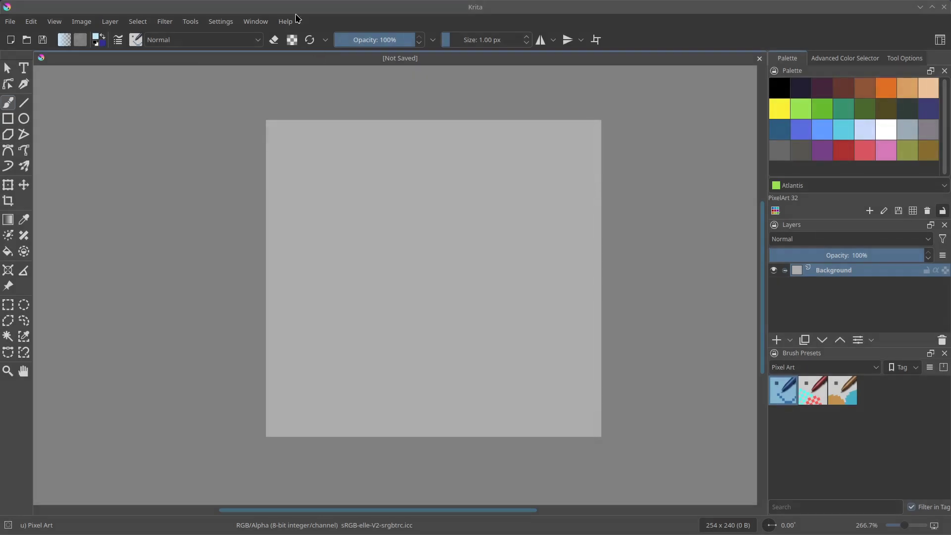
# Step: Switch the workspace to Big_Vector and then to Animation to compare their layouts
pyautogui.click(256, 22)
pyautogui.moveTo(278, 64)
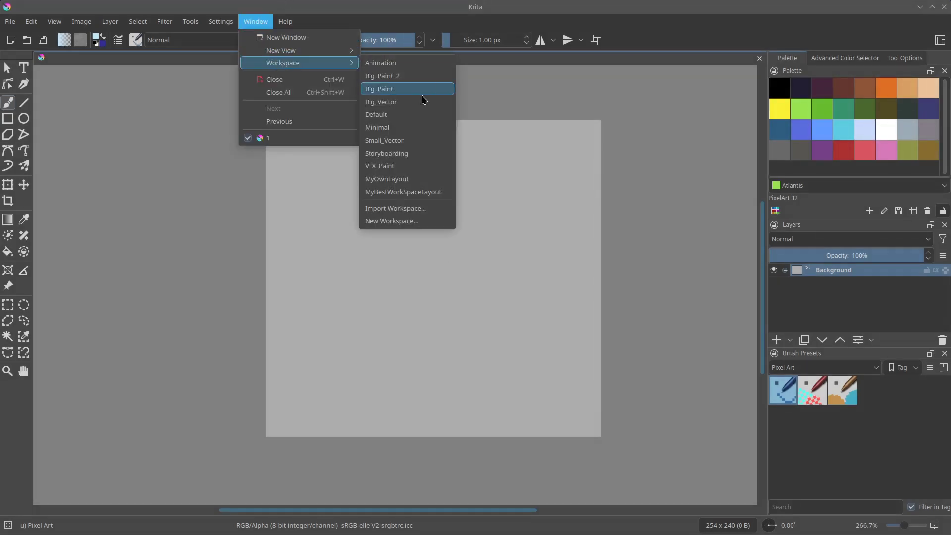
pyautogui.click(423, 102)
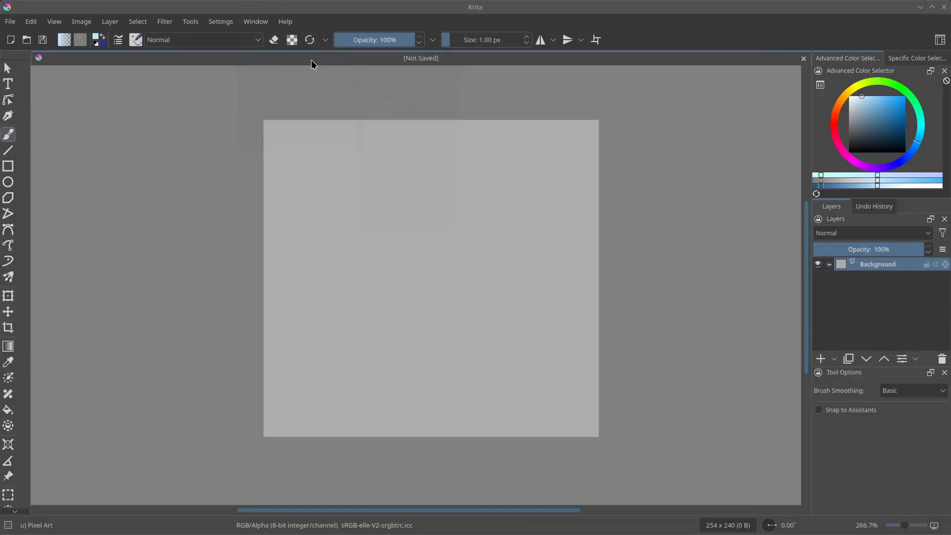
pyautogui.click(246, 22)
pyautogui.moveTo(277, 64)
pyautogui.click(409, 65)
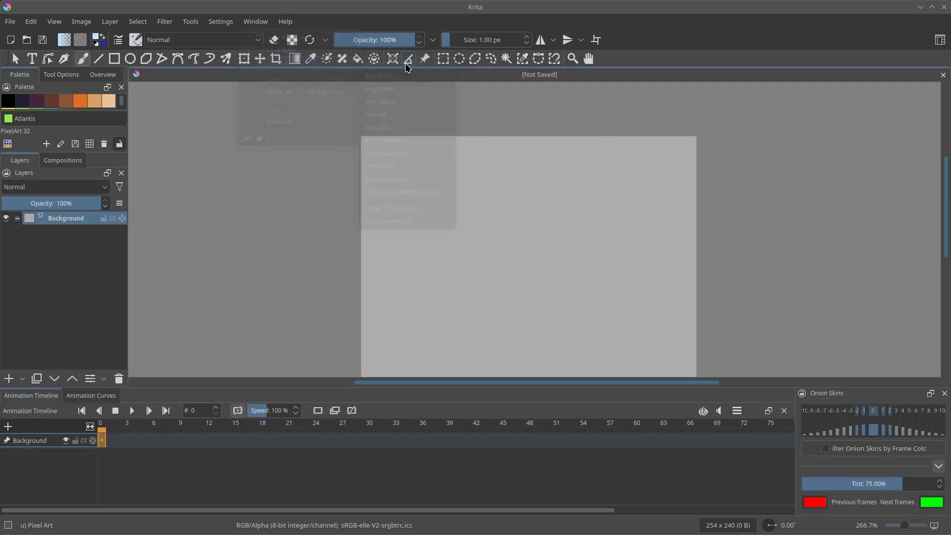
# Step: Restore the saved MyBestWorkSpaceLayout workspace
pyautogui.click(256, 21)
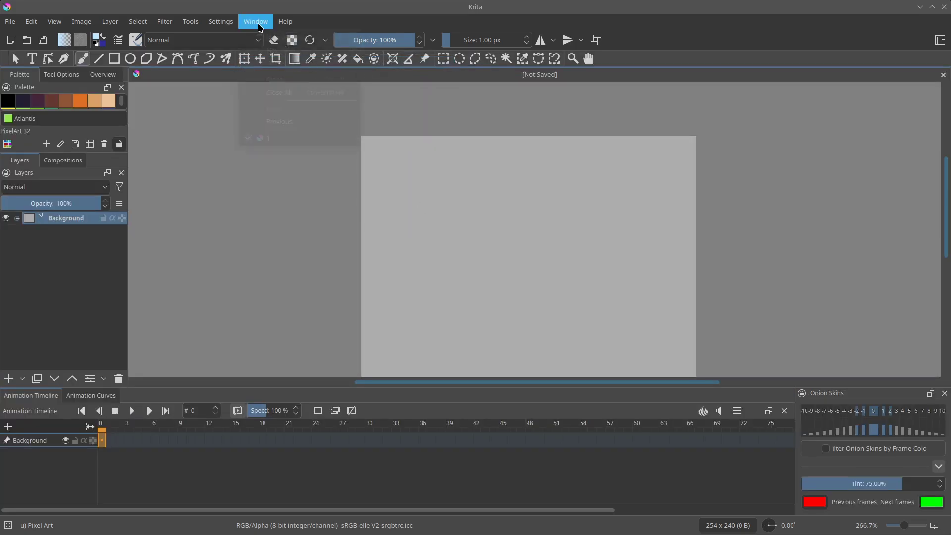
pyautogui.moveTo(283, 62)
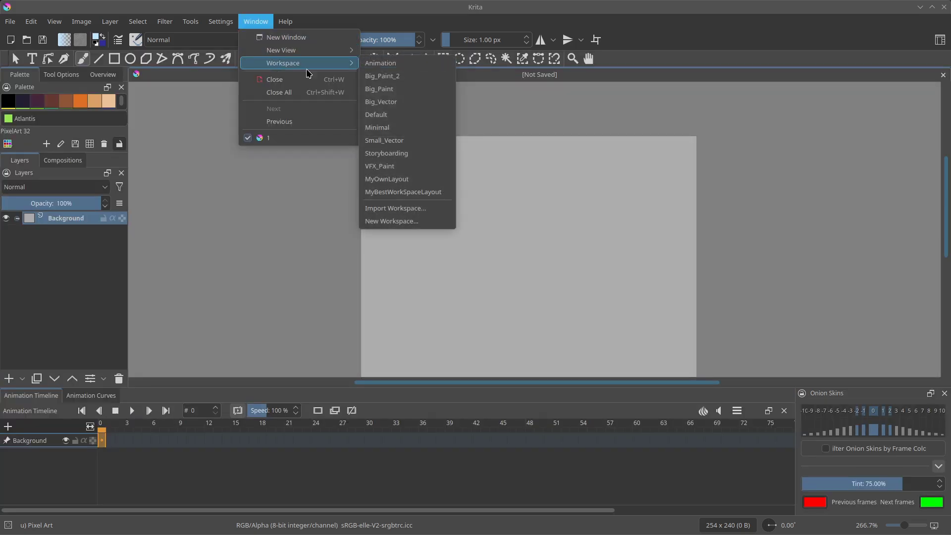
pyautogui.click(396, 191)
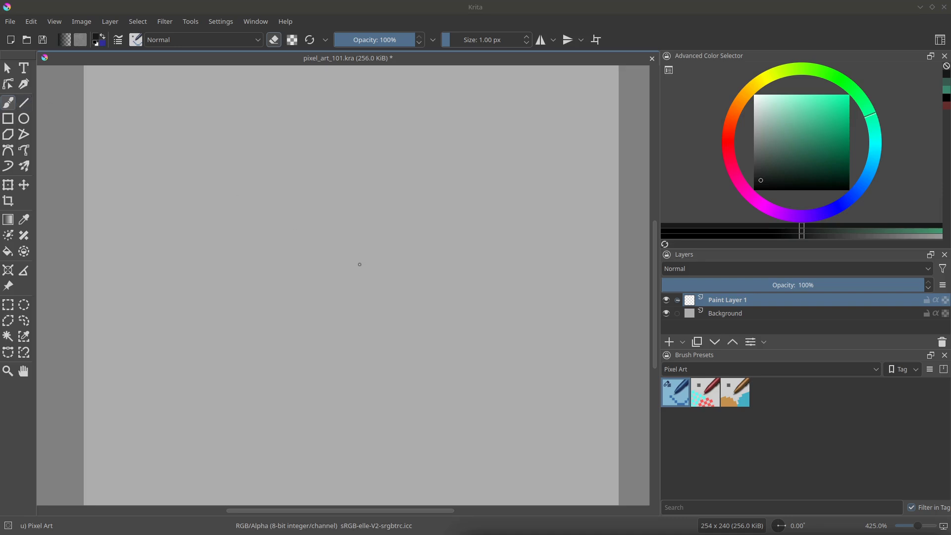
# Step: Sketch a two-tier block outline on a horizontal baseline in near-black on Paint Layer 1, and switch the brush to eraser mode
pyautogui.click(757, 186)
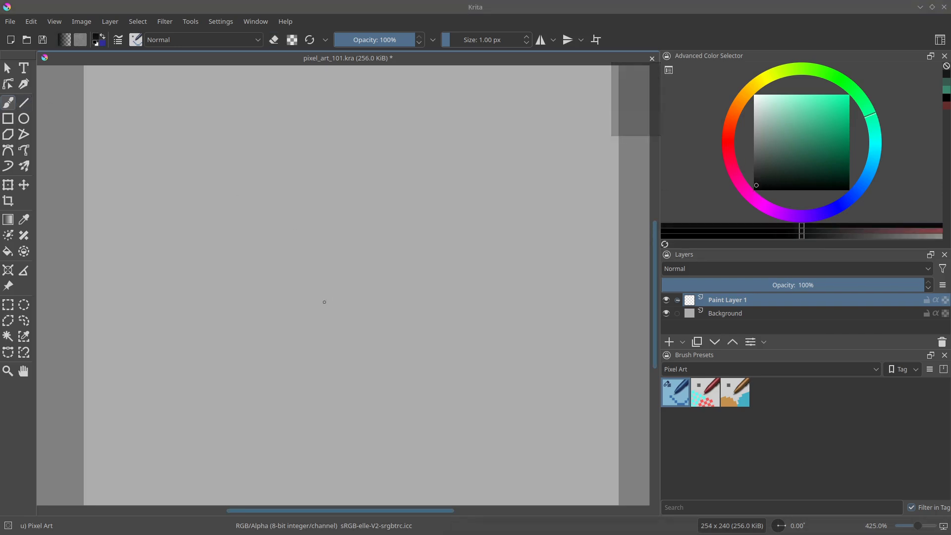
pyautogui.moveTo(274, 309); pyautogui.dragTo(452, 306)
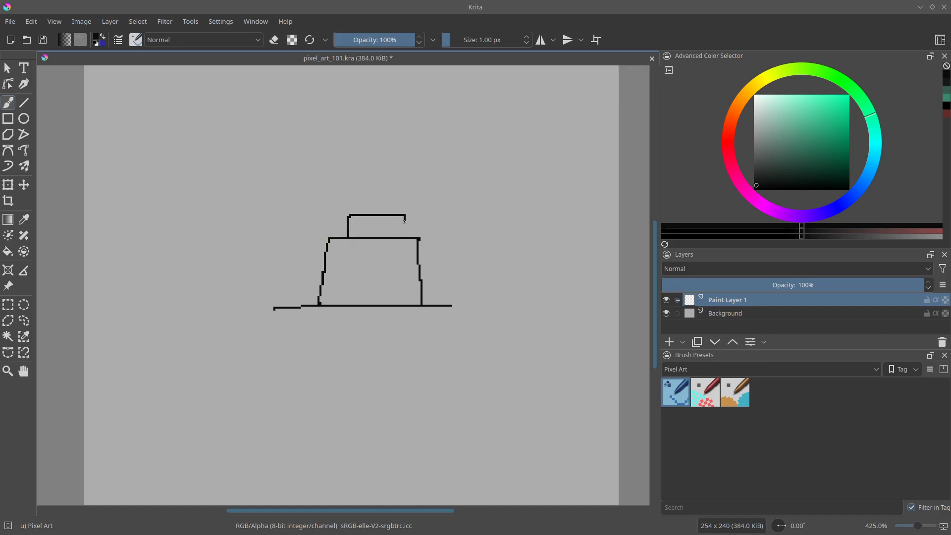
pyautogui.press('e')
pyautogui.moveTo(356, 185)
pyautogui.mouseDown()
pyautogui.moveTo(357, 204)
pyautogui.moveTo(323, 218)
pyautogui.moveTo(364, 179)
pyautogui.moveTo(322, 217)
pyautogui.moveTo(389, 204)
pyautogui.moveTo(344, 178)
pyautogui.moveTo(367, 212)
pyautogui.moveTo(301, 193)
pyautogui.moveTo(347, 217)
pyautogui.moveTo(325, 249)
pyautogui.moveTo(329, 225)
pyautogui.moveTo(314, 302)
pyautogui.moveTo(352, 205)
pyautogui.mouseUp()
pyautogui.moveTo(341, 240); pyautogui.dragTo(335, 253)
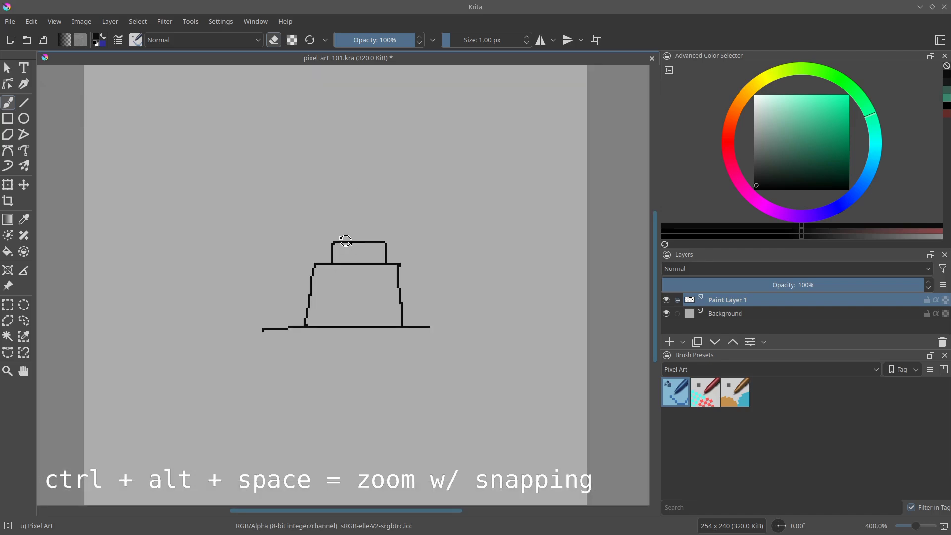
# Step: Erase the stray corner pixels on the lower block's outline and return the brush to paint mode
pyautogui.moveTo(365, 214); pyautogui.dragTo(336, 229)
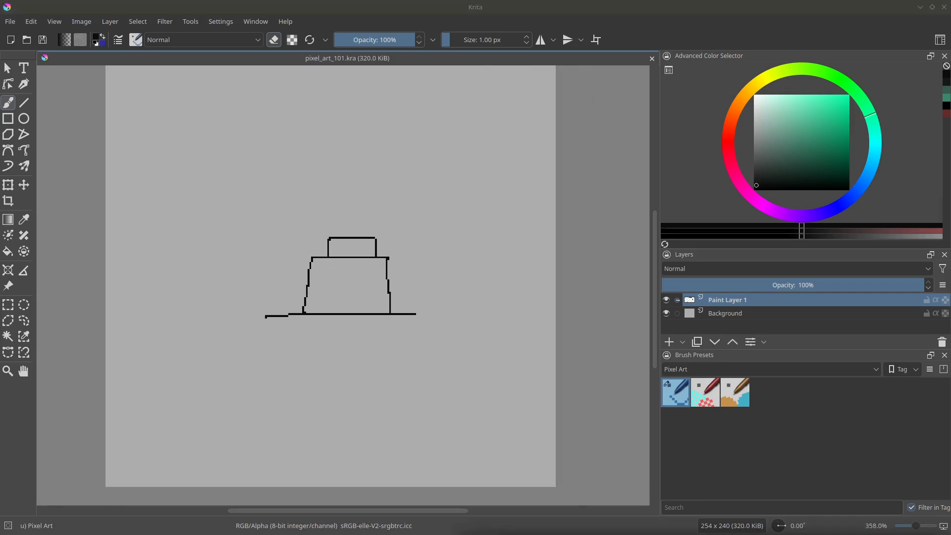
pyautogui.click(396, 9)
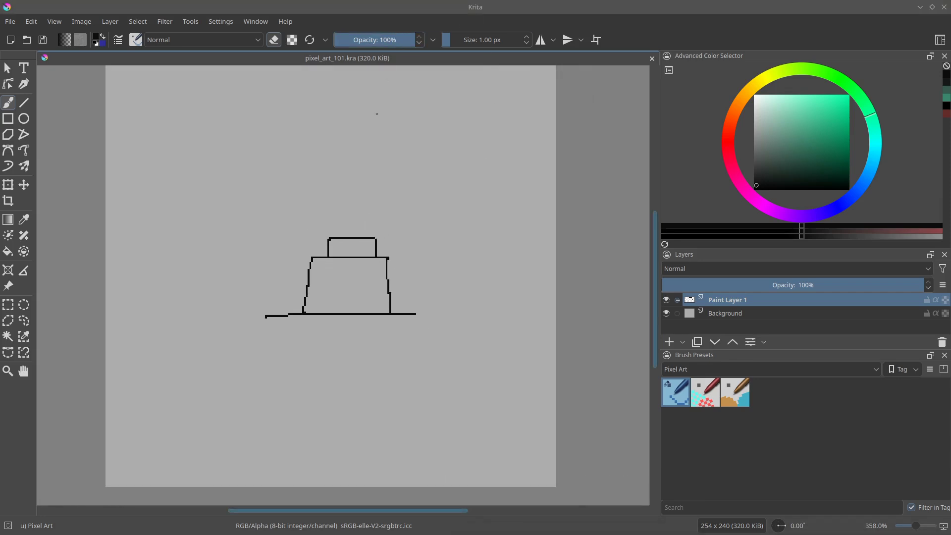
pyautogui.moveTo(366, 258); pyautogui.dragTo(380, 216)
pyautogui.press('e')
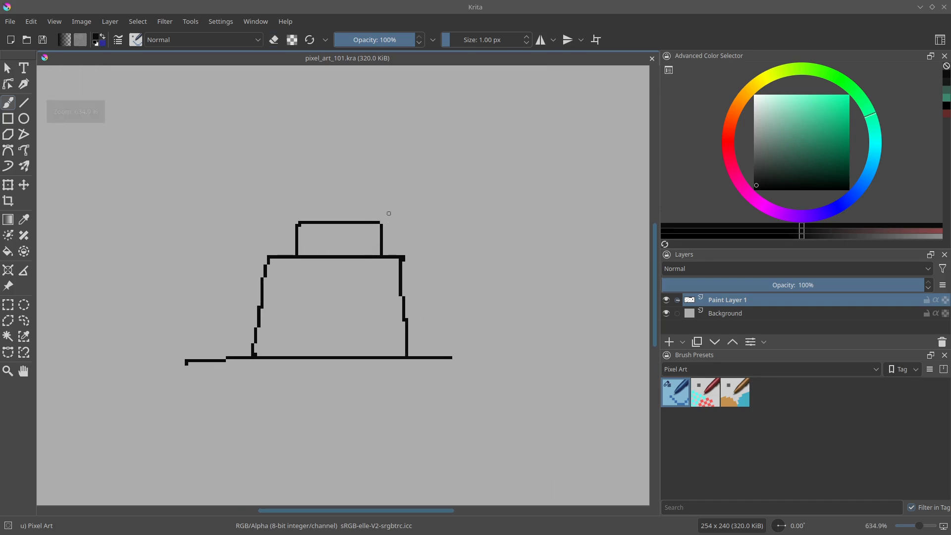
pyautogui.click(406, 257)
pyautogui.press('e')
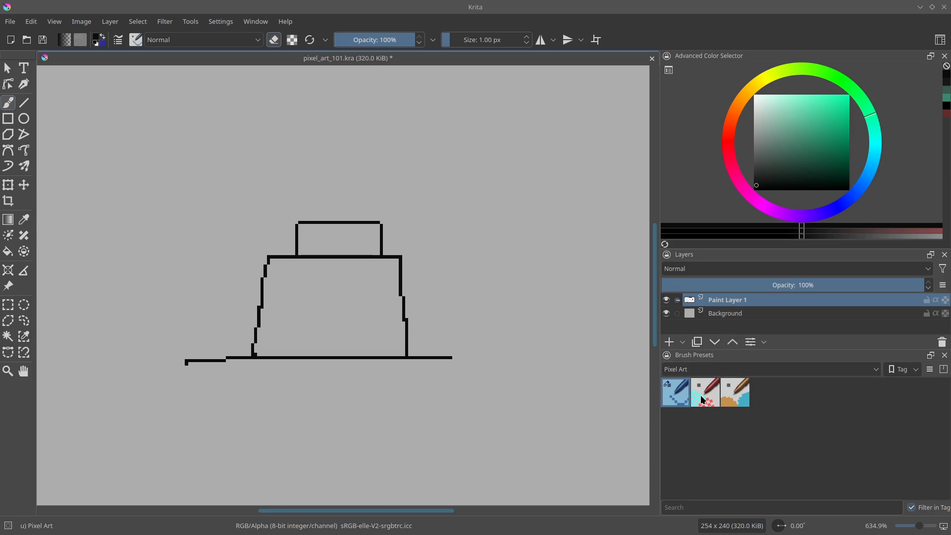
pyautogui.click(256, 353)
pyautogui.press('e')
# Step: Add a dithered shading patch and a small scribble inside the lower block, and reselect the first Pixel Art brush preset in paint mode
pyautogui.click(706, 392)
pyautogui.moveTo(270, 324)
pyautogui.mouseDown()
pyautogui.moveTo(298, 310)
pyautogui.moveTo(333, 313)
pyautogui.moveTo(319, 308)
pyautogui.moveTo(290, 317)
pyautogui.moveTo(366, 339)
pyautogui.mouseUp()
pyautogui.press('e')
pyautogui.click(681, 393)
pyautogui.press('e')
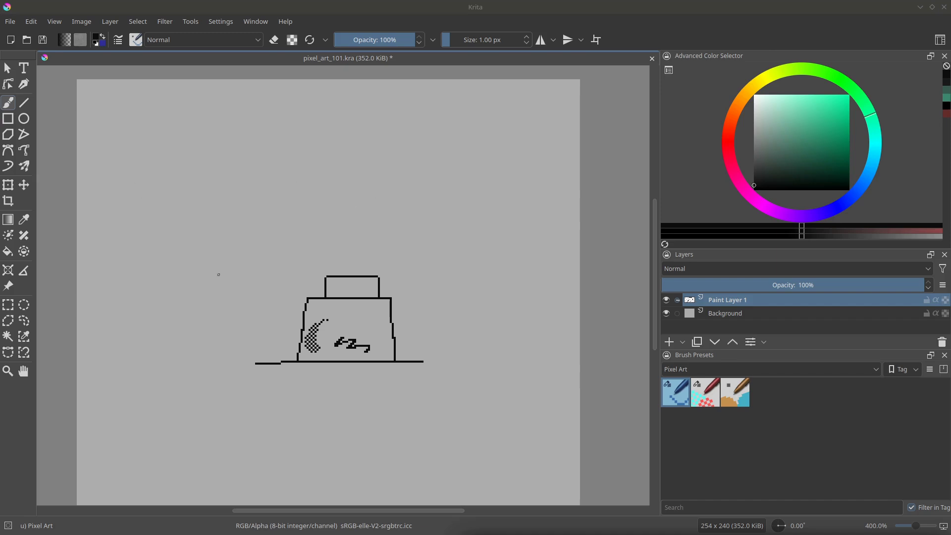
# Step: Draw a tilted rectangle and an adjoining trapezoid above the two-tier block with the Line tool
pyautogui.scroll(2, 245, 257)
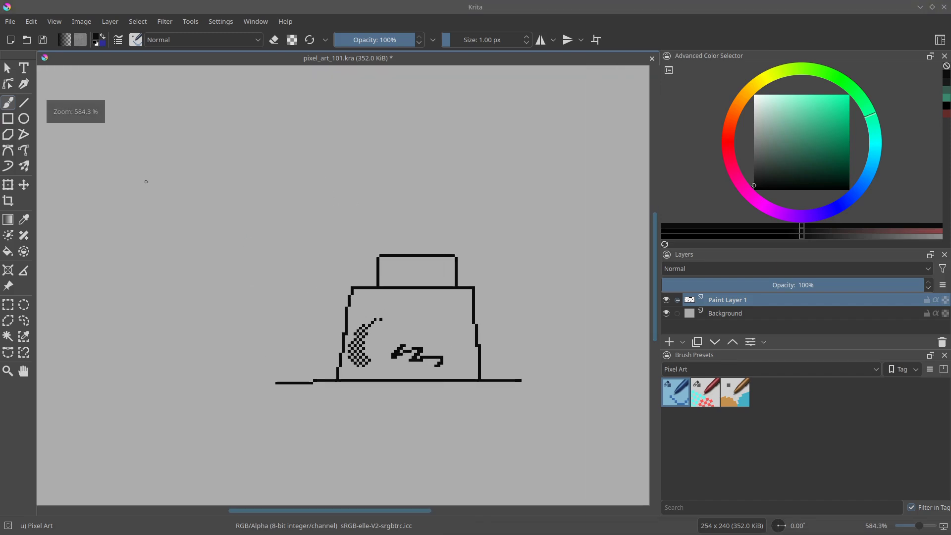
pyautogui.click(22, 102)
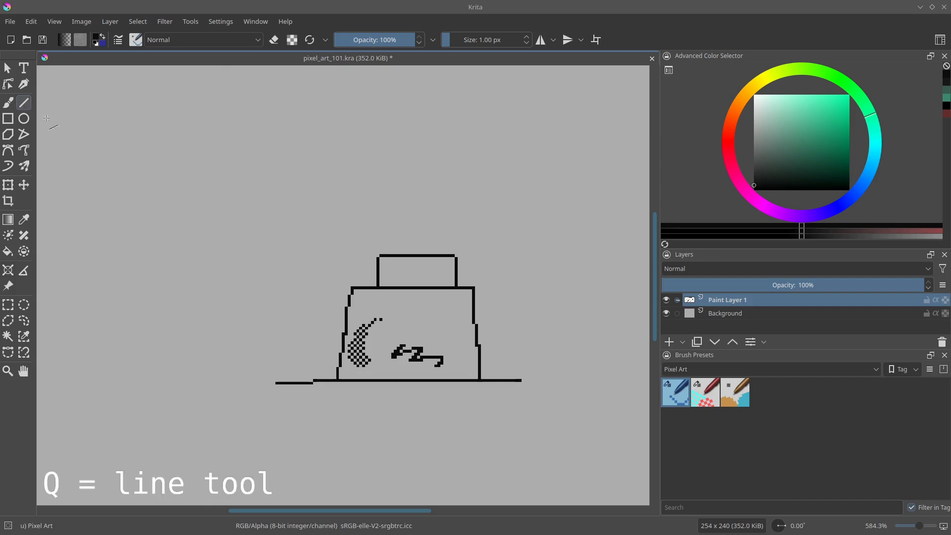
pyautogui.moveTo(132, 261)
pyautogui.mouseDown()
pyautogui.moveTo(296, 166)
pyautogui.moveTo(333, 238)
pyautogui.moveTo(173, 333)
pyautogui.moveTo(132, 261)
pyautogui.mouseUp()
pyautogui.moveTo(339, 239); pyautogui.dragTo(456, 238)
pyautogui.moveTo(295, 167); pyautogui.dragTo(473, 167)
# Step: Show the Tool Options docker for the Rectangle tool and draw a 38 × 29 px rectangle filled with the foreground color on top of the trapezoid
pyautogui.hotkey('shift', 'r')
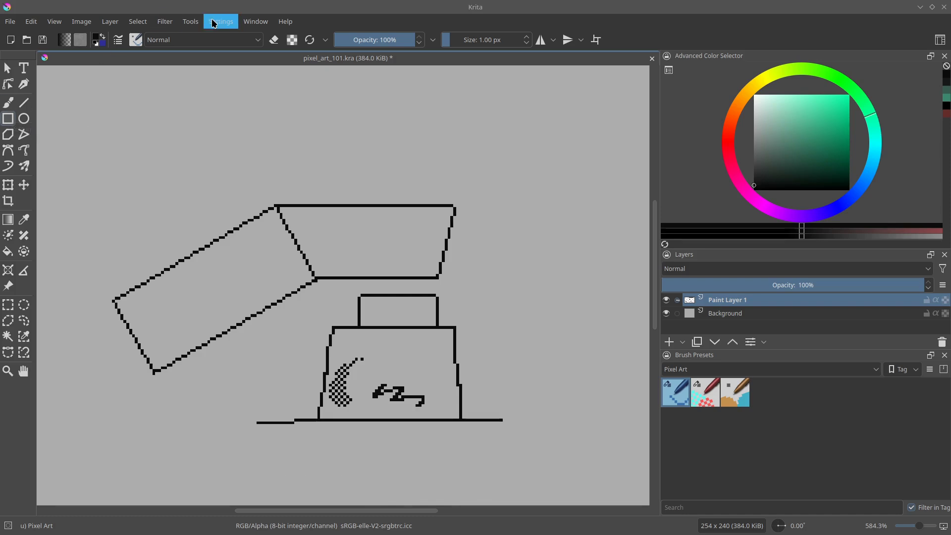
pyautogui.click(191, 22)
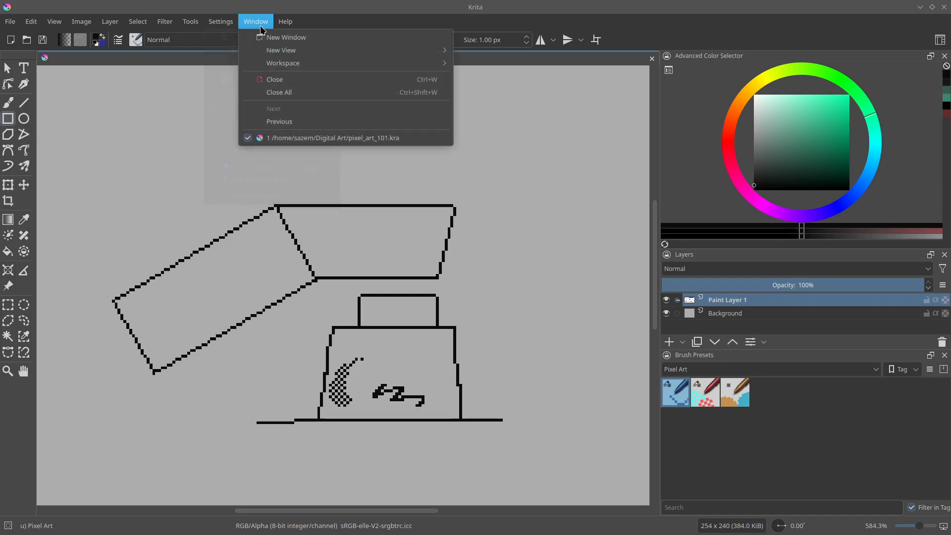
pyautogui.moveTo(221, 22)
pyautogui.moveTo(249, 122)
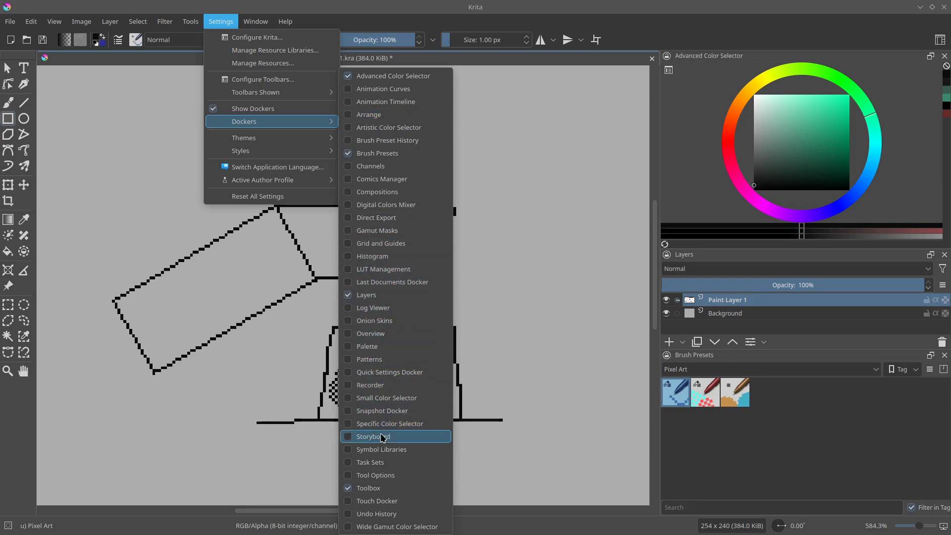
pyautogui.click(386, 476)
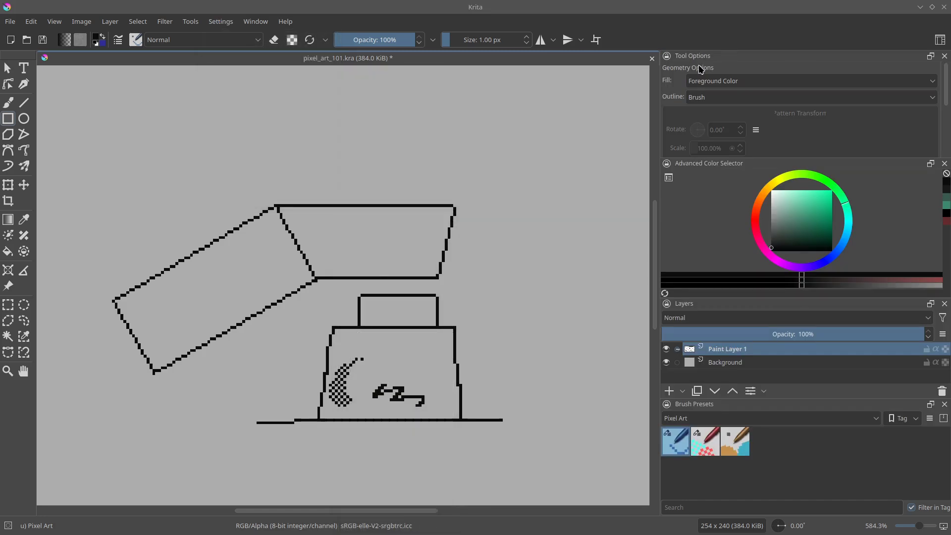
pyautogui.moveTo(794, 160); pyautogui.dragTo(794, 188)
pyautogui.moveTo(276, 120); pyautogui.dragTo(390, 207)
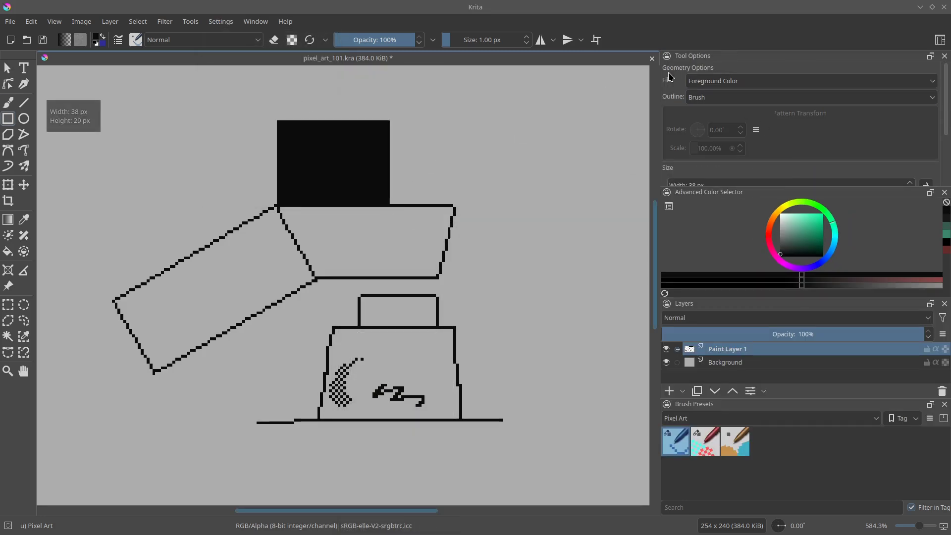
# Step: Set the shape fill to Not Filled and draw a 29 × 37 px rectangle beside the trapezoid with a 14 px wide one on top of it
pyautogui.click(733, 83)
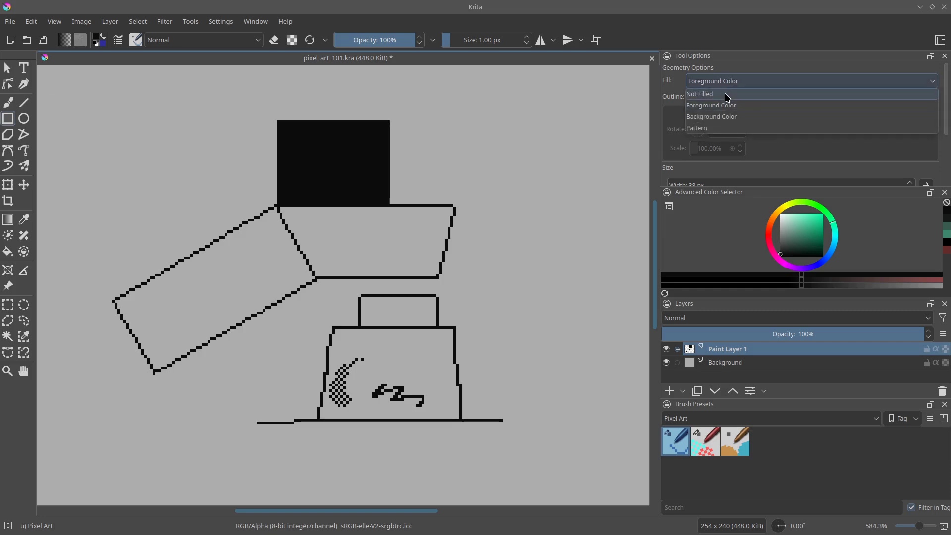
pyautogui.click(726, 95)
pyautogui.moveTo(406, 150); pyautogui.dragTo(514, 213)
pyautogui.hotkey('ctrl', 'z')
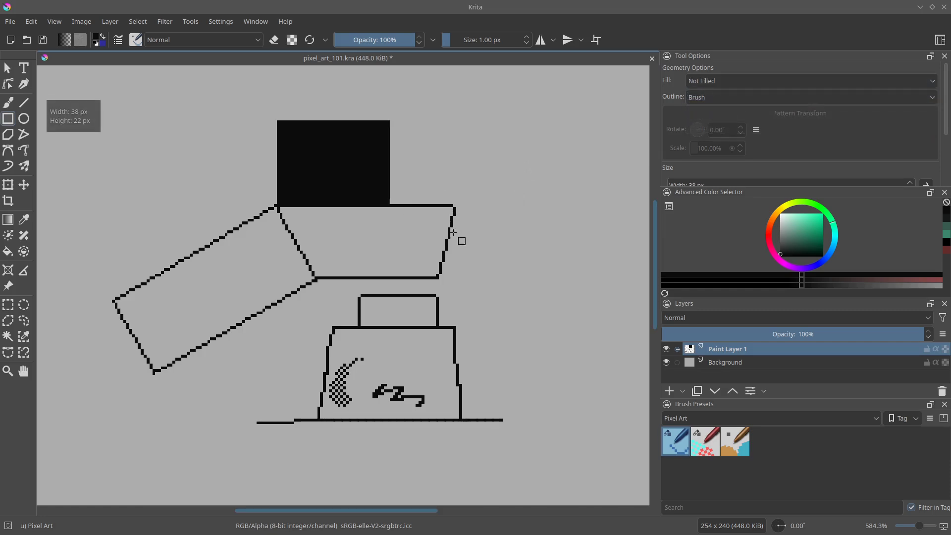
pyautogui.moveTo(453, 208); pyautogui.dragTo(540, 316)
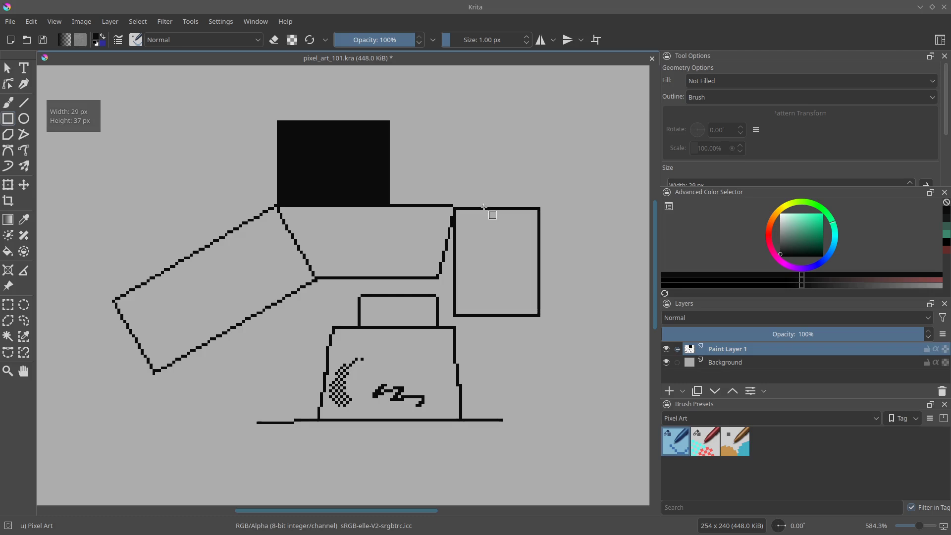
pyautogui.moveTo(484, 207); pyautogui.dragTo(530, 119)
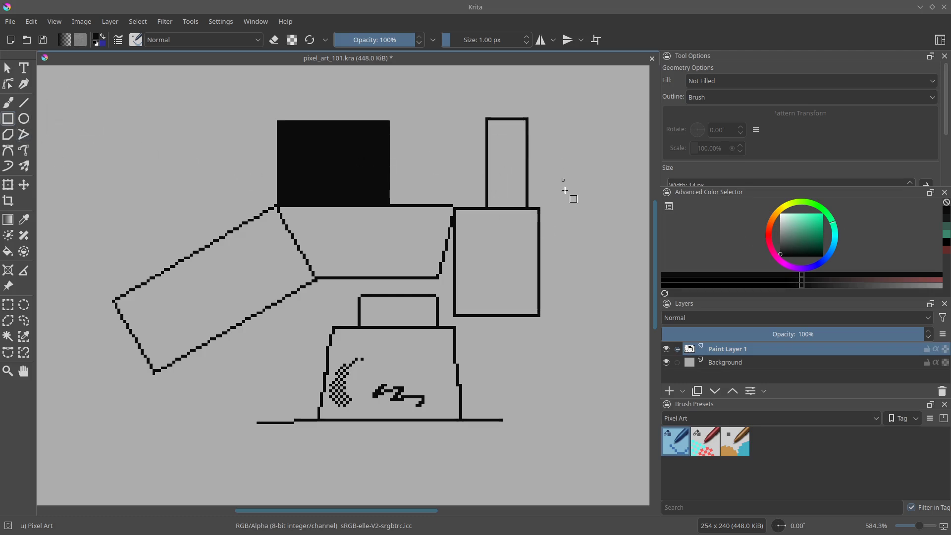
# Step: Fill the two stacked outline rectangles beside the trapezoid with a pale gray-green
pyautogui.click(786, 227)
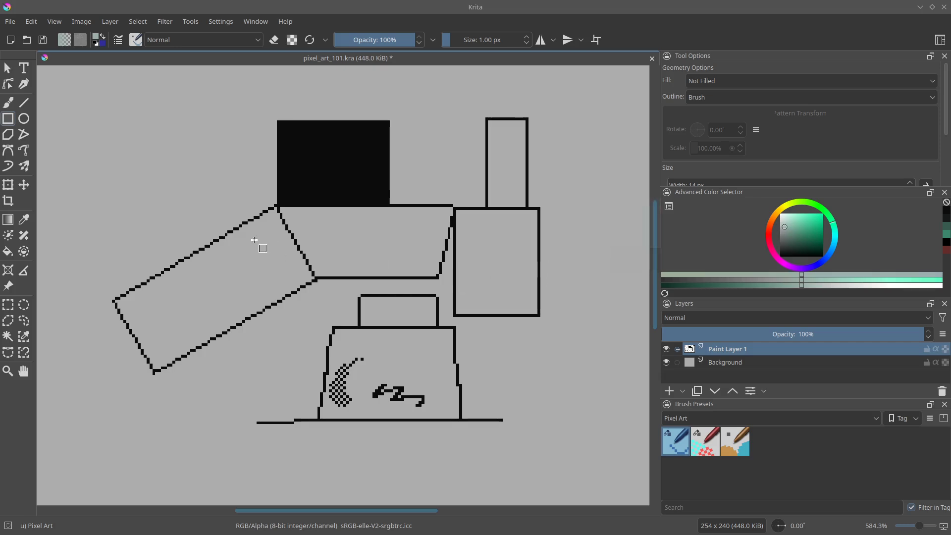
pyautogui.press('f')
pyautogui.moveTo(476, 223); pyautogui.dragTo(453, 237)
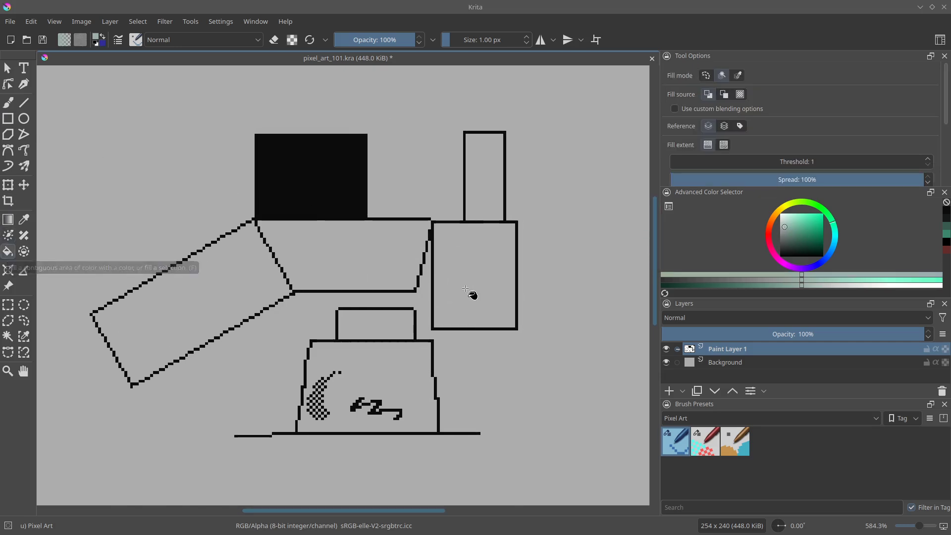
pyautogui.click(471, 293)
# Step: Fill the trapezoid, the tilted rectangle and the upper tier of the block with a saturated green
pyautogui.click(816, 230)
pyautogui.click(320, 280)
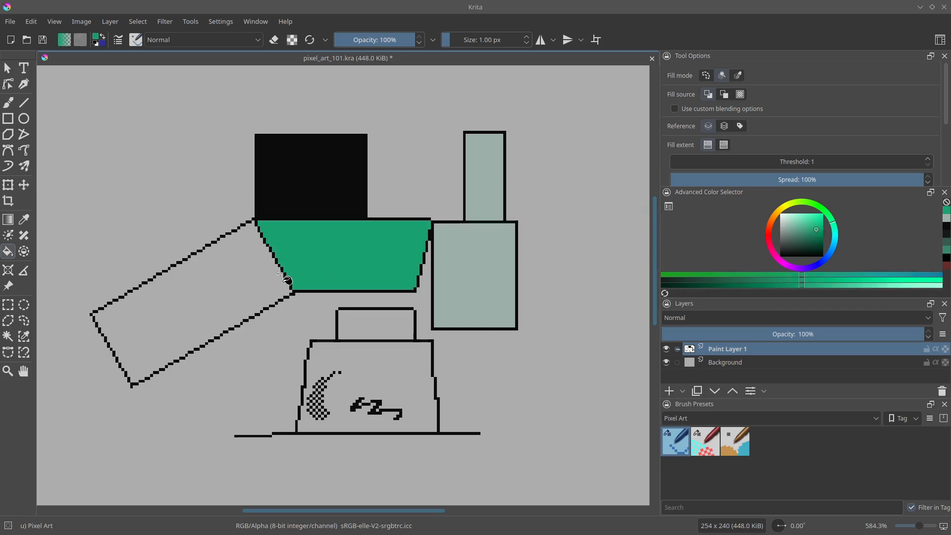
pyautogui.moveTo(164, 290); pyautogui.dragTo(201, 274)
pyautogui.click(227, 283)
pyautogui.click(414, 308)
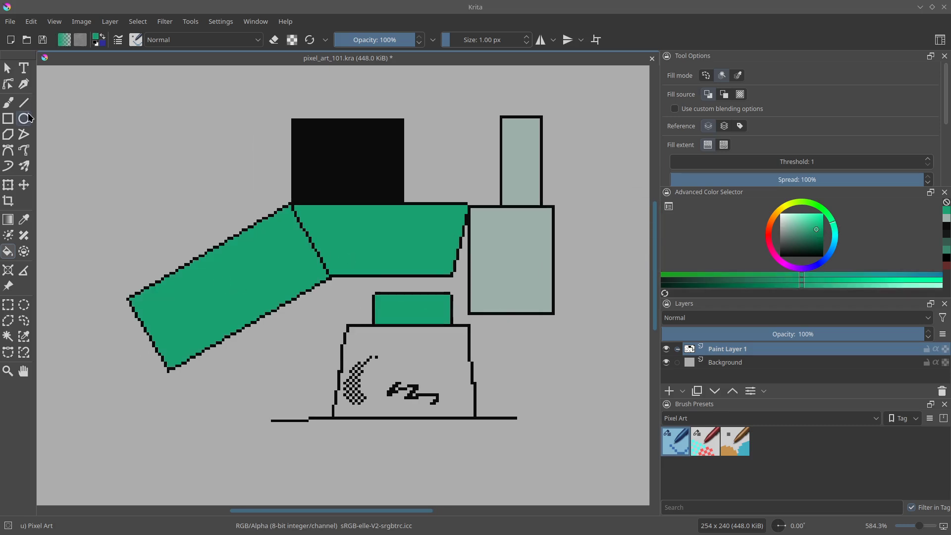
# Step: Sample near-black from the filled rectangle and draw a circle outline above the tilted rectangle with the Ellipse tool
pyautogui.click(7, 121)
pyautogui.moveTo(107, 128); pyautogui.dragTo(218, 222)
pyautogui.hotkey('ctrl', 'z')
pyautogui.keyDown('ctrl'); pyautogui.click(325, 129); pyautogui.keyUp('ctrl')
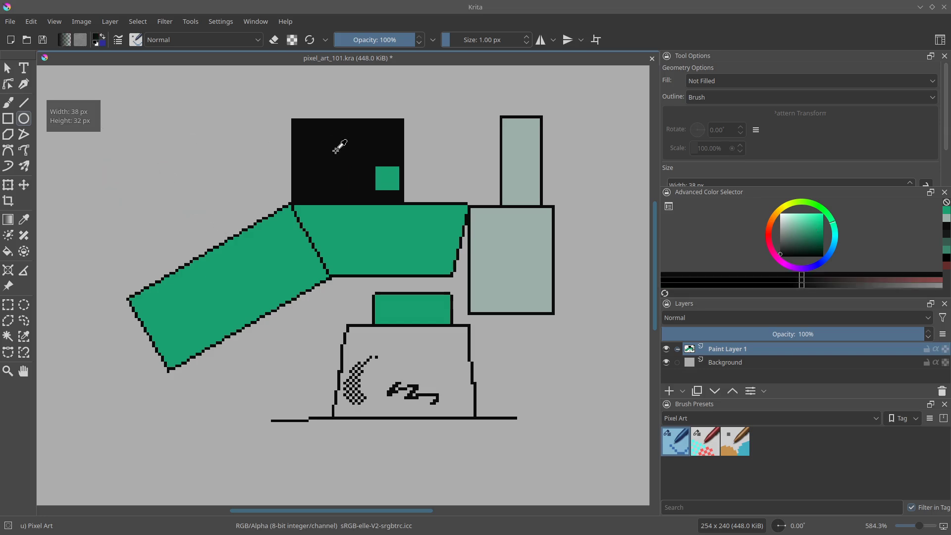
pyautogui.moveTo(111, 123)
pyautogui.mouseDown()
pyautogui.moveTo(185, 211)
pyautogui.moveTo(210, 219)
pyautogui.mouseUp()
# Step: Draw two circles about 31 px wide near the tilted rectangle and one resting on the black rectangle, and return to the freehand brush
pyautogui.moveTo(169, 150); pyautogui.dragTo(272, 149)
pyautogui.moveTo(163, 214); pyautogui.dragTo(211, 308)
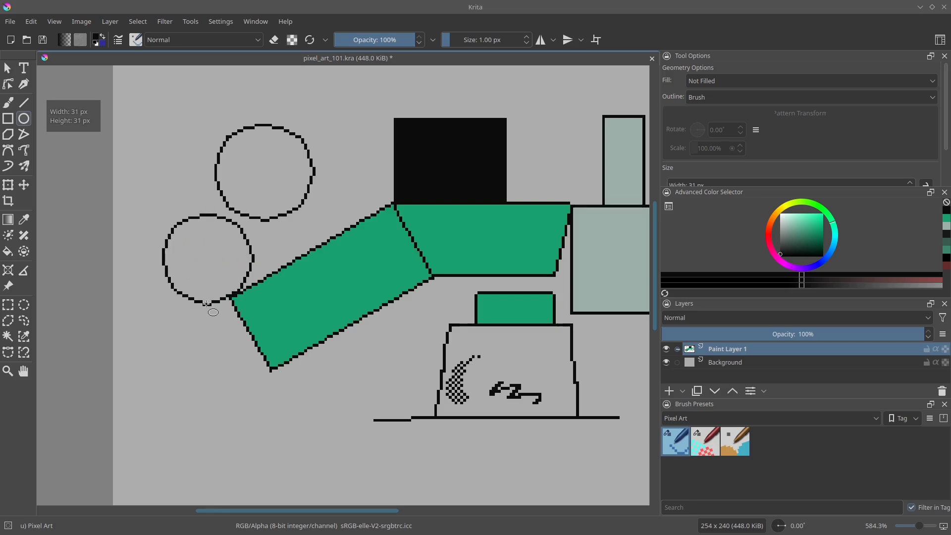
pyautogui.moveTo(347, 358); pyautogui.dragTo(348, 437)
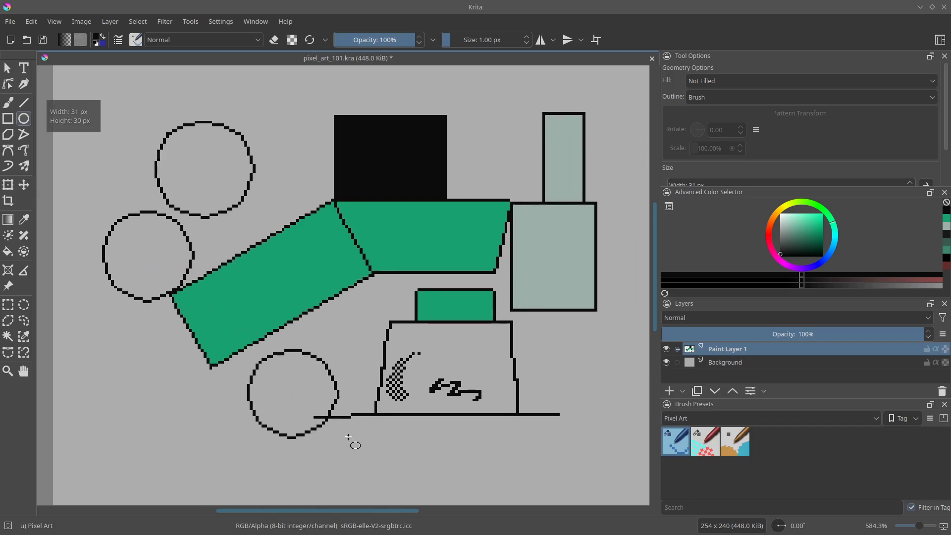
pyautogui.moveTo(444, 197); pyautogui.dragTo(305, 348)
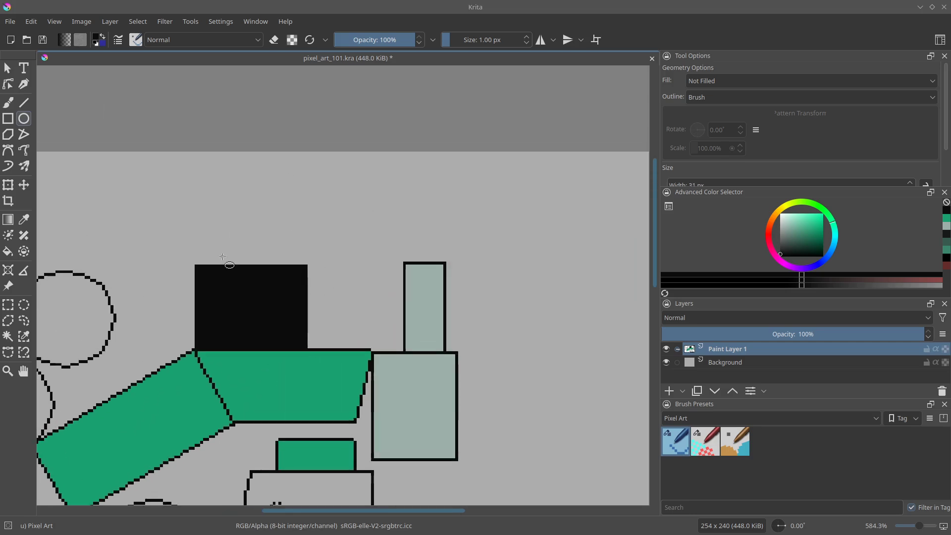
pyautogui.moveTo(221, 261); pyautogui.dragTo(308, 180)
pyautogui.press('b')
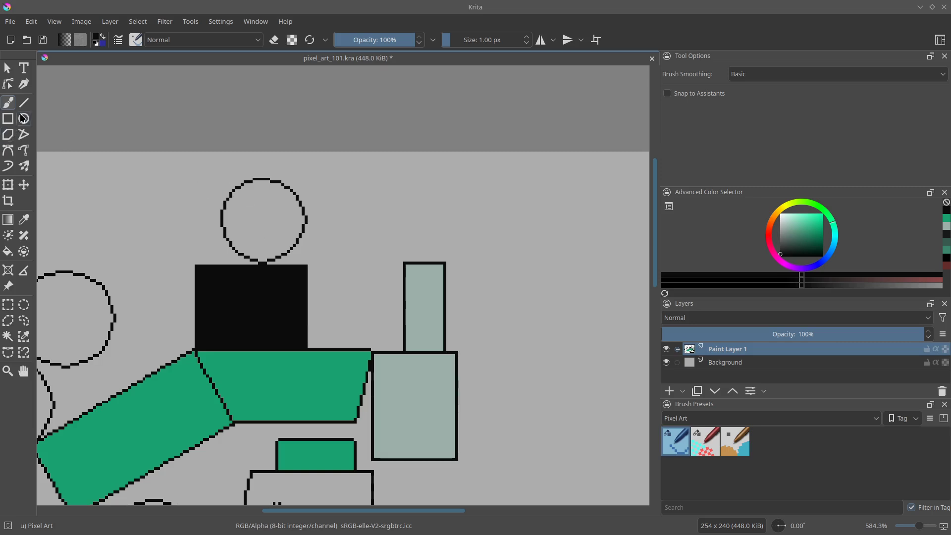
# Step: Draw a closed five-sided outline in the empty area above the upper-left circle with the Polygon tool
pyautogui.click(10, 134)
pyautogui.moveTo(108, 210); pyautogui.dragTo(245, 189)
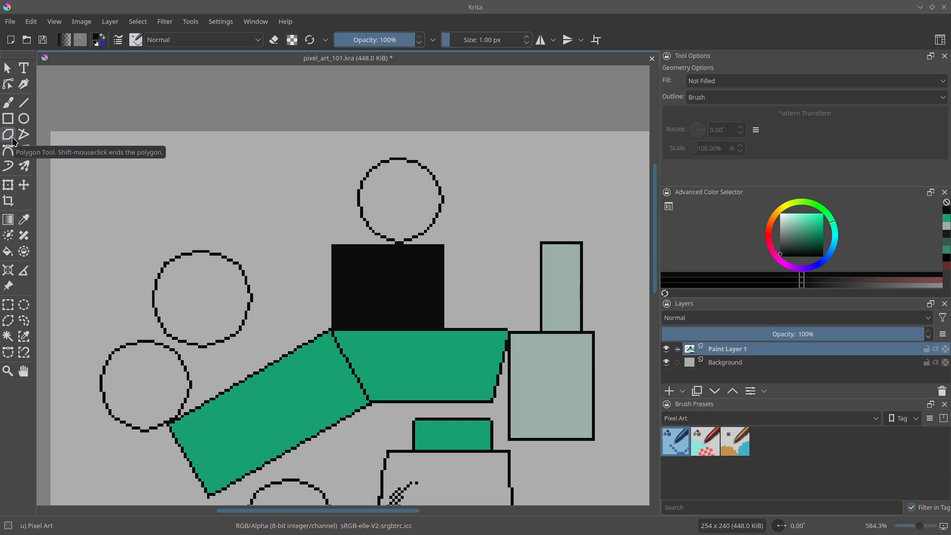
pyautogui.click(260, 157)
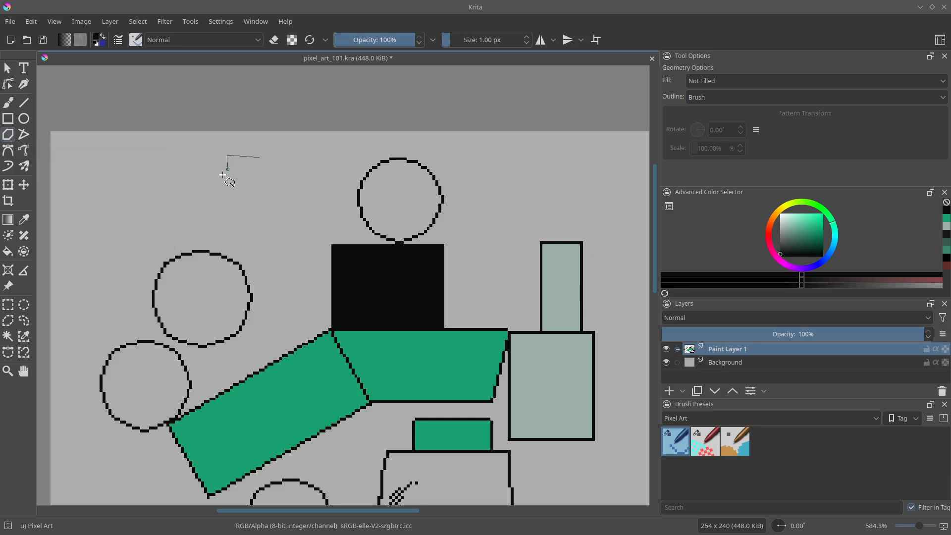
pyautogui.click(227, 155)
pyautogui.click(143, 204)
pyautogui.click(300, 246)
pyautogui.click(260, 158)
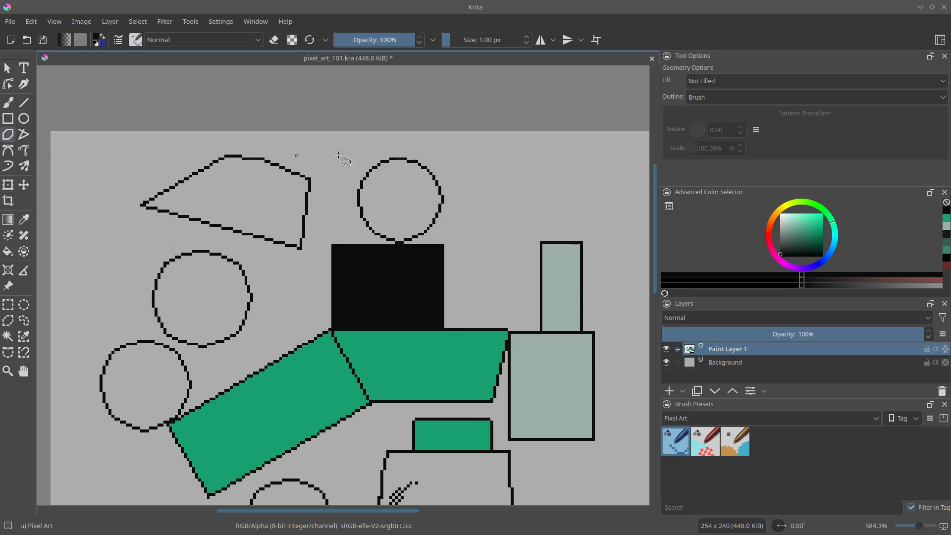
# Step: Draw an open zigzag line of four segments above the tall pale rectangle with the Polyline tool
pyautogui.moveTo(249, 229); pyautogui.dragTo(198, 216)
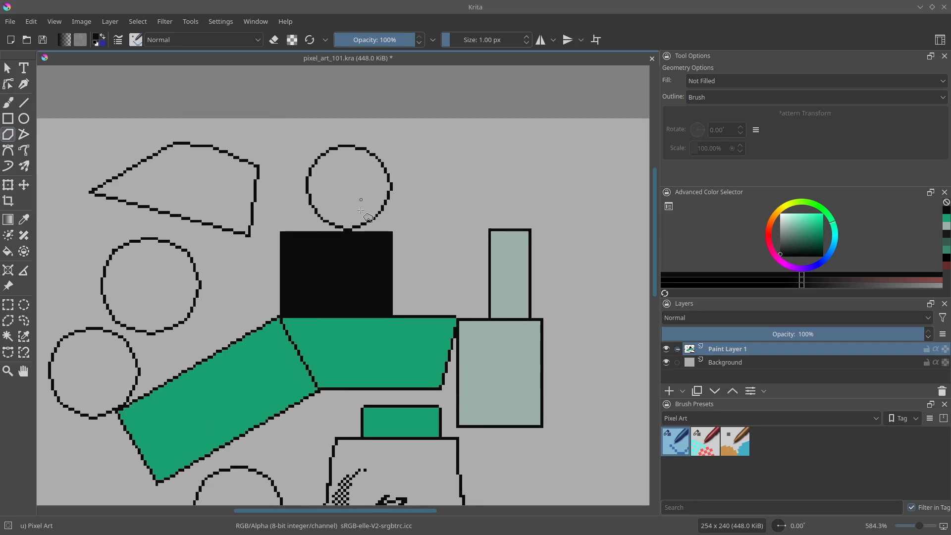
pyautogui.click(27, 140)
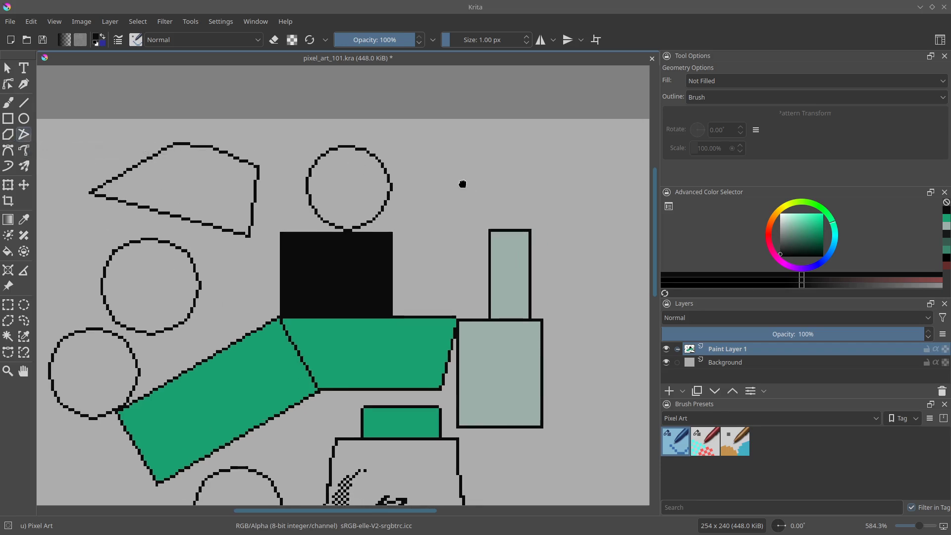
pyautogui.moveTo(463, 183); pyautogui.dragTo(360, 182)
pyautogui.click(349, 162)
pyautogui.click(415, 200)
pyautogui.click(564, 154)
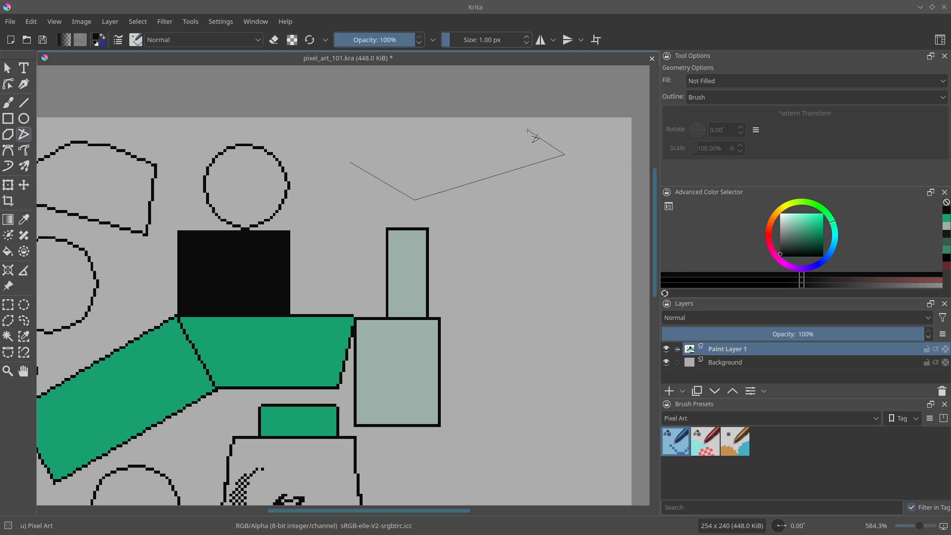
pyautogui.click(528, 131)
pyautogui.keyDown('shift'); pyautogui.click(441, 145); pyautogui.keyUp('shift')
# Step: Draw an open, rounded outline below the tilted rectangle's lower-left end with the Bezier Curve tool
pyautogui.click(7, 155)
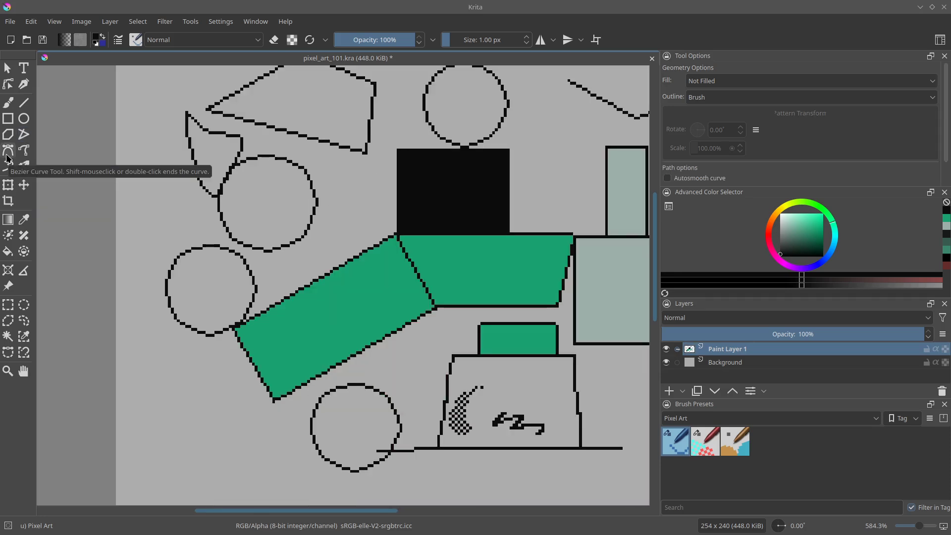
pyautogui.click(144, 362)
pyautogui.moveTo(156, 449); pyautogui.dragTo(157, 450)
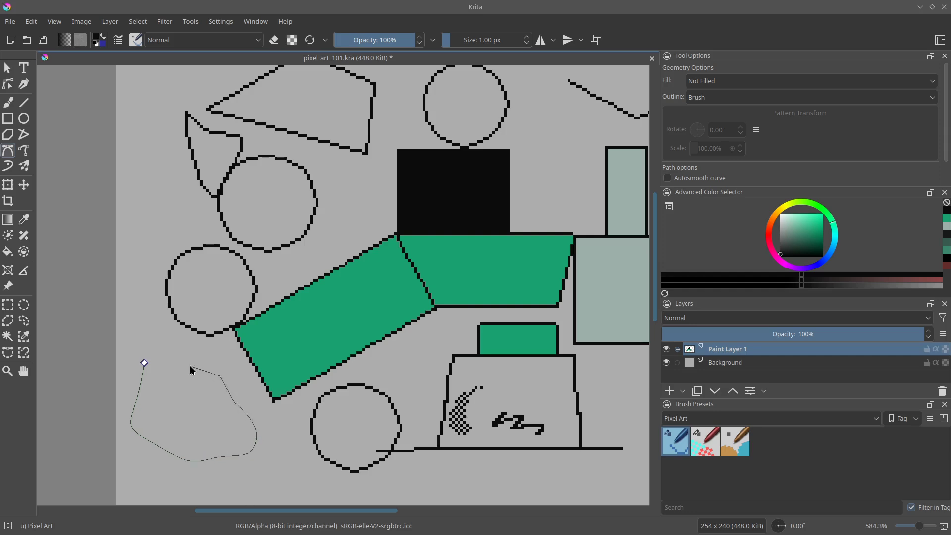
pyautogui.doubleClick(159, 355)
# Step: Draw a shallow curved stroke in the empty area below the lower circle with the Freehand Path tool
pyautogui.moveTo(330, 430); pyautogui.dragTo(248, 309)
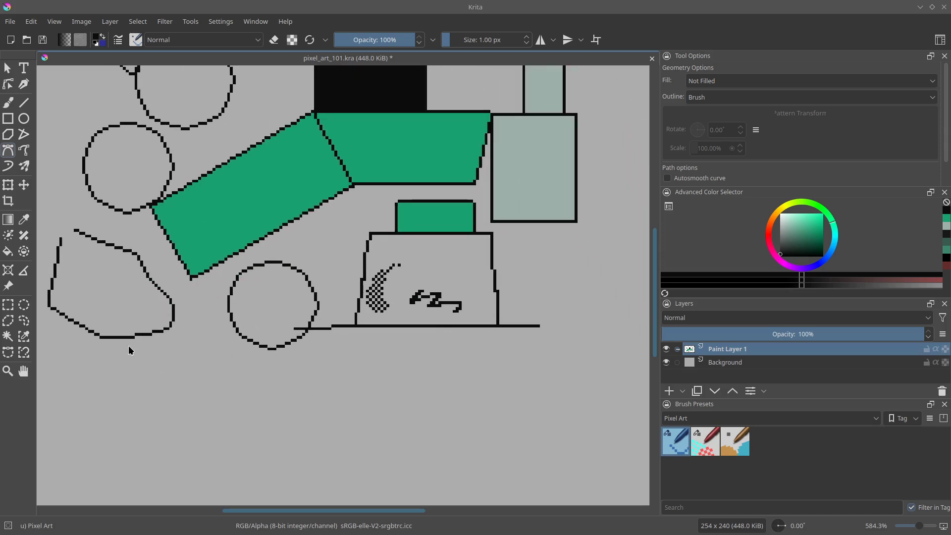
pyautogui.click(24, 150)
pyautogui.moveTo(193, 436); pyautogui.dragTo(366, 474)
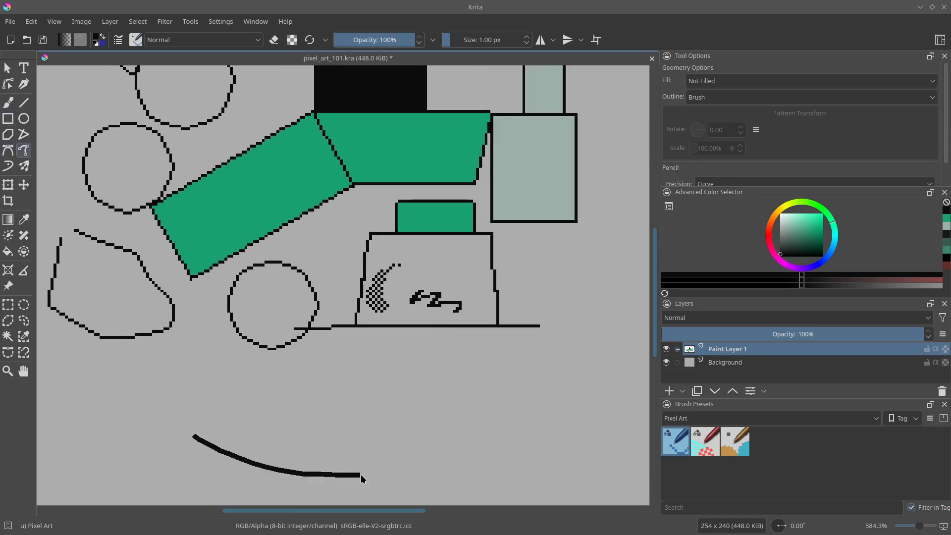
# Step: Draw an arched stroke above the shallow curve and an S-shaped stroke beside the pale rectangles with the Freehand Path tool
pyautogui.moveTo(239, 424)
pyautogui.mouseDown()
pyautogui.moveTo(417, 376)
pyautogui.moveTo(490, 442)
pyautogui.mouseUp()
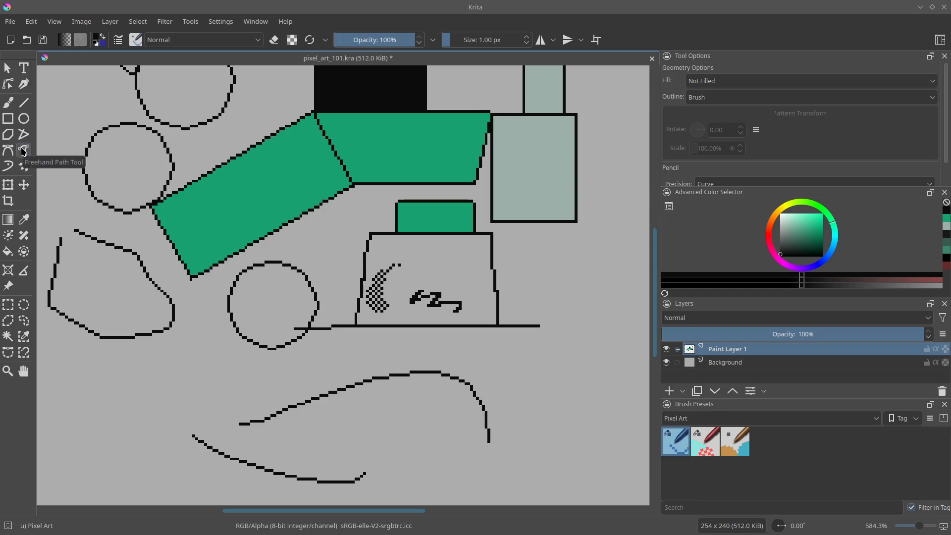
pyautogui.moveTo(439, 193); pyautogui.dragTo(174, 226)
pyautogui.moveTo(339, 434)
pyautogui.mouseDown()
pyautogui.moveTo(428, 382)
pyautogui.moveTo(403, 311)
pyautogui.moveTo(433, 185)
pyautogui.moveTo(453, 176)
pyautogui.mouseUp()
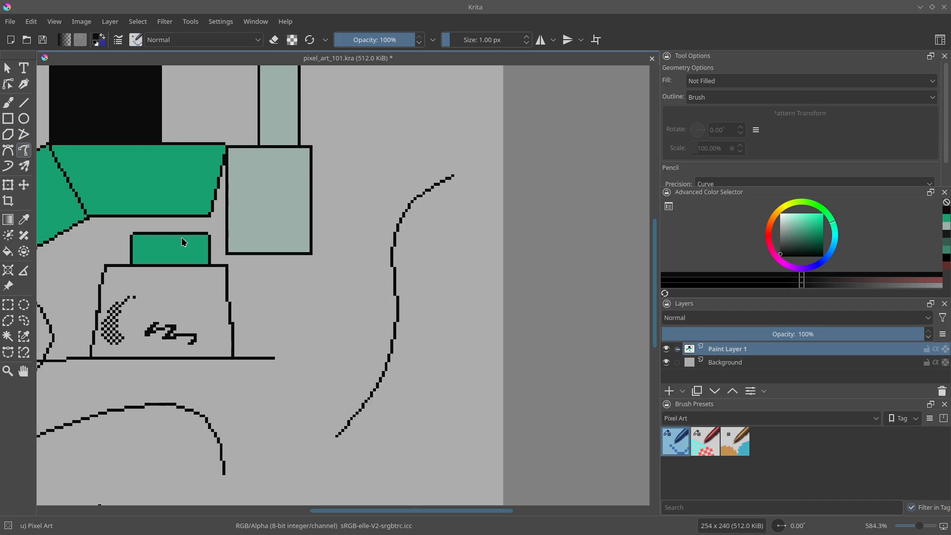
# Step: Switch to the Dynamic Brush tool, try a short curved stroke below the larger pale rectangle, and undo it
pyautogui.moveTo(155, 241); pyautogui.dragTo(188, 242)
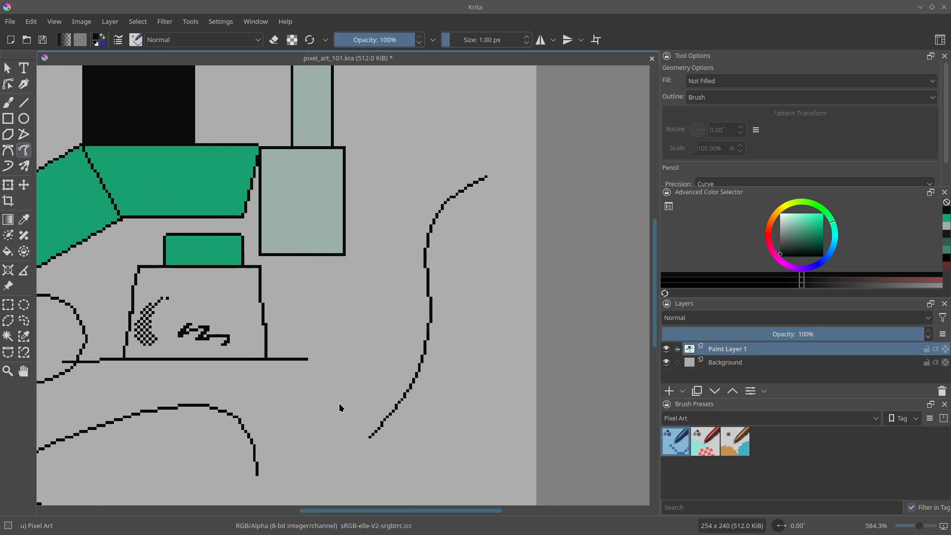
pyautogui.moveTo(339, 408); pyautogui.dragTo(359, 410)
pyautogui.click(8, 166)
pyautogui.moveTo(375, 269); pyautogui.dragTo(360, 350)
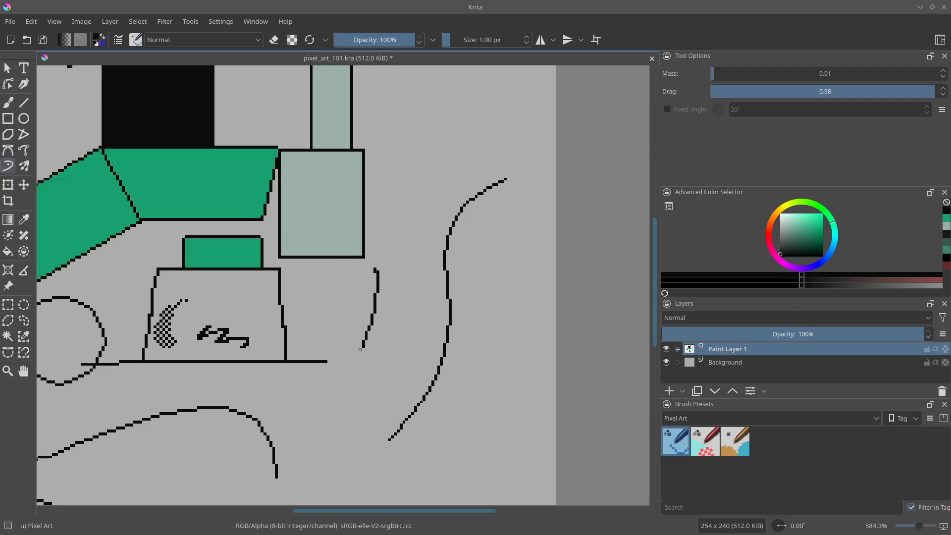
pyautogui.hotkey('ctrl', 'z')
# Step: Try a wavy dynamic brush stroke in the empty area below the shallow curve, and undo it
pyautogui.moveTo(362, 225)
pyautogui.mouseDown()
pyautogui.moveTo(362, 303)
pyautogui.moveTo(383, 310)
pyautogui.mouseUp()
pyautogui.moveTo(309, 342); pyautogui.dragTo(308, 290)
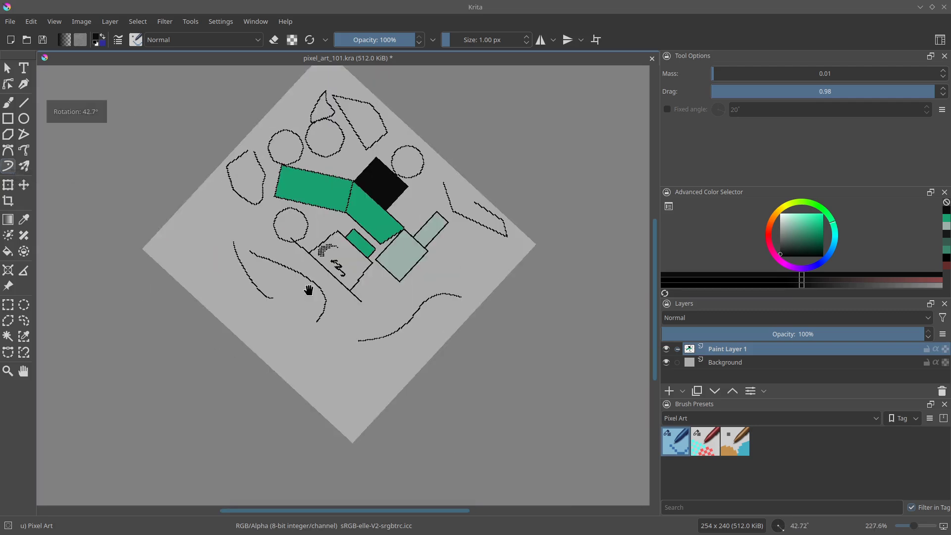
pyautogui.press('5')
pyautogui.press('4')
pyautogui.press('5')
pyautogui.moveTo(256, 319)
pyautogui.mouseDown()
pyautogui.moveTo(256, 230)
pyautogui.moveTo(283, 110)
pyautogui.mouseUp()
pyautogui.moveTo(133, 380)
pyautogui.mouseDown()
pyautogui.moveTo(157, 350)
pyautogui.moveTo(250, 386)
pyautogui.moveTo(342, 362)
pyautogui.moveTo(434, 356)
pyautogui.mouseUp()
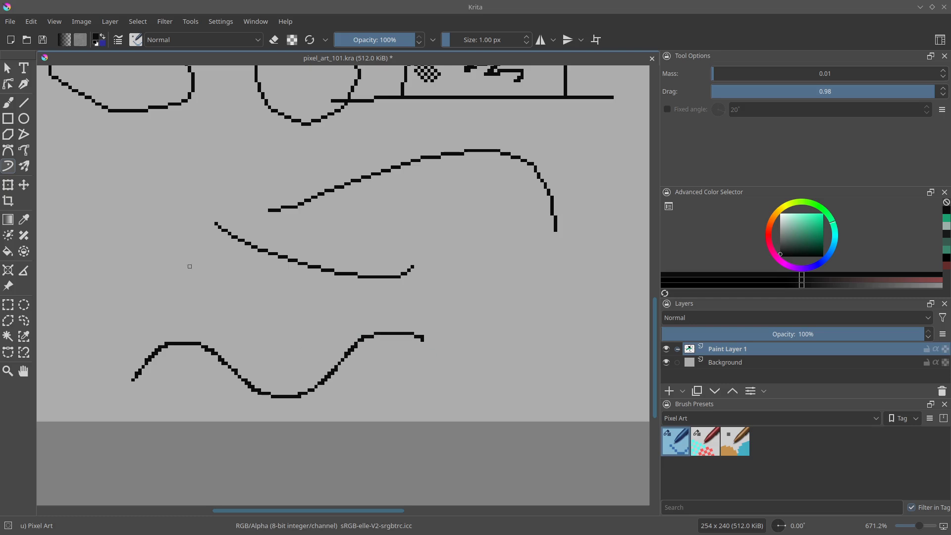
pyautogui.hotkey('ctrl', 'z')
# Step: Set the dynamic brush mass to 0.23 and draw two long wavy strokes across the lower part of the canvas
pyautogui.moveTo(732, 76); pyautogui.dragTo(759, 76)
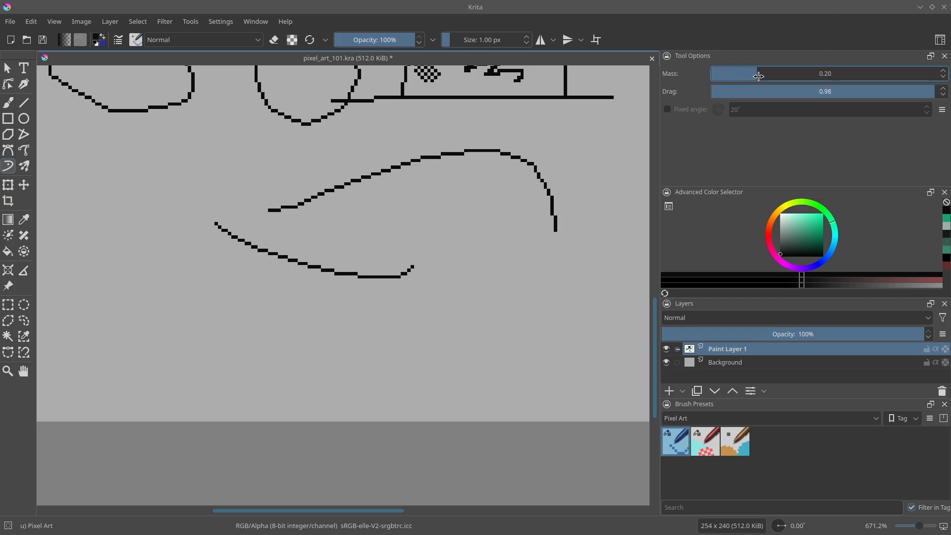
pyautogui.moveTo(97, 283)
pyautogui.mouseDown()
pyautogui.moveTo(139, 282)
pyautogui.moveTo(277, 351)
pyautogui.moveTo(461, 297)
pyautogui.moveTo(605, 335)
pyautogui.mouseUp()
pyautogui.moveTo(92, 242)
pyautogui.mouseDown()
pyautogui.moveTo(198, 179)
pyautogui.moveTo(270, 226)
pyautogui.moveTo(362, 250)
pyautogui.moveTo(465, 213)
pyautogui.moveTo(599, 204)
pyautogui.mouseUp()
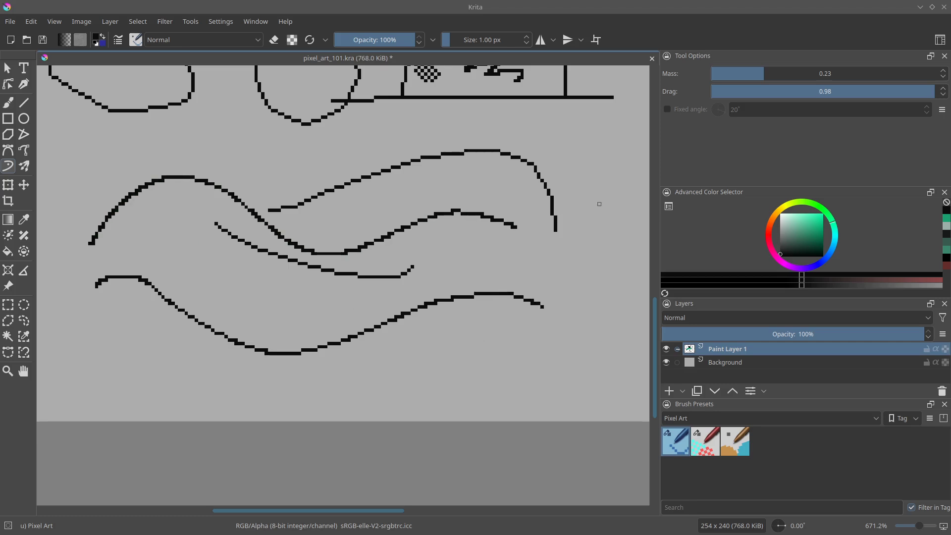
pyautogui.moveTo(195, 210); pyautogui.dragTo(177, 256)
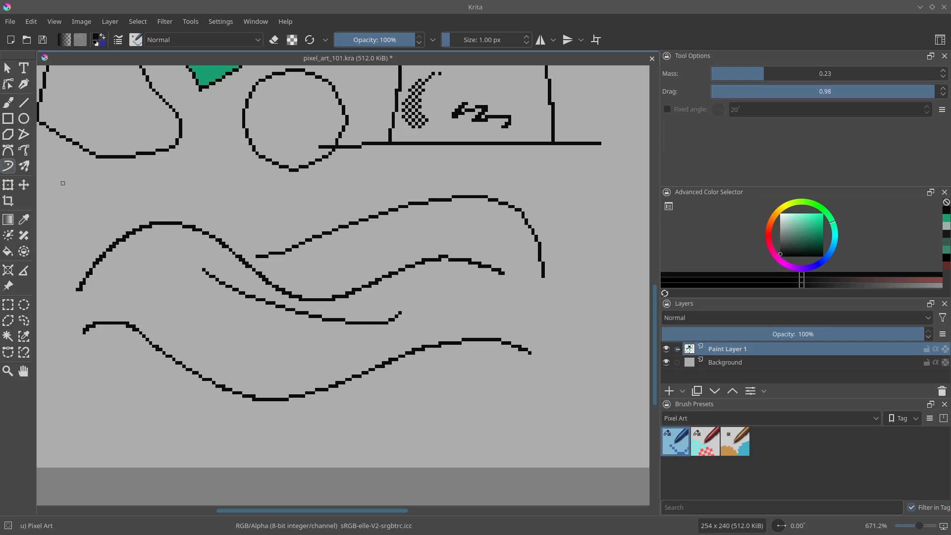
pyautogui.moveTo(181, 171); pyautogui.dragTo(156, 198)
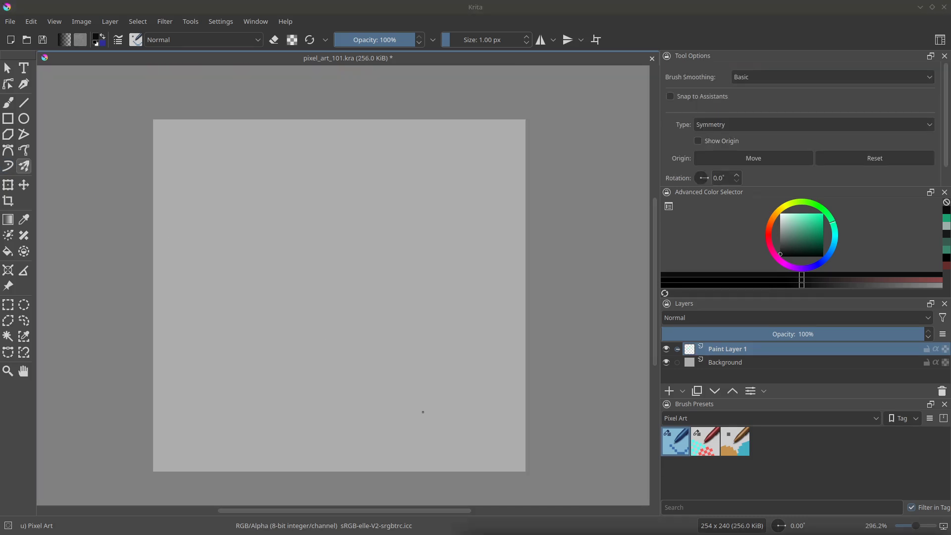
# Step: Draw looping strokes and petals around the canvas centre with the Multibrush tool in Symmetry mode, and clear the layer
pyautogui.moveTo(423, 411)
pyautogui.mouseDown()
pyautogui.moveTo(393, 378)
pyautogui.moveTo(425, 344)
pyautogui.moveTo(367, 355)
pyautogui.moveTo(352, 377)
pyautogui.mouseUp()
pyautogui.moveTo(324, 301)
pyautogui.mouseDown()
pyautogui.moveTo(359, 282)
pyautogui.moveTo(398, 283)
pyautogui.moveTo(372, 303)
pyautogui.mouseUp()
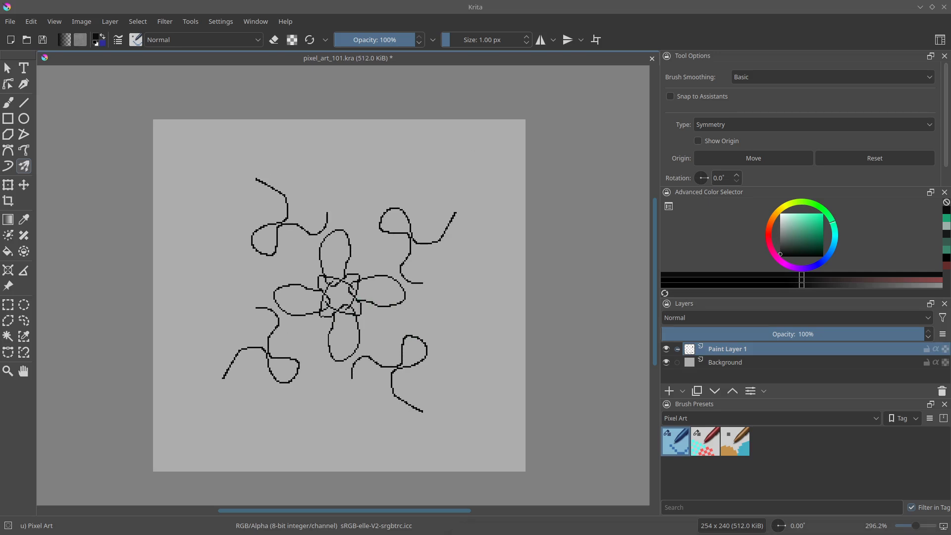
pyautogui.moveTo(324, 325); pyautogui.dragTo(320, 368)
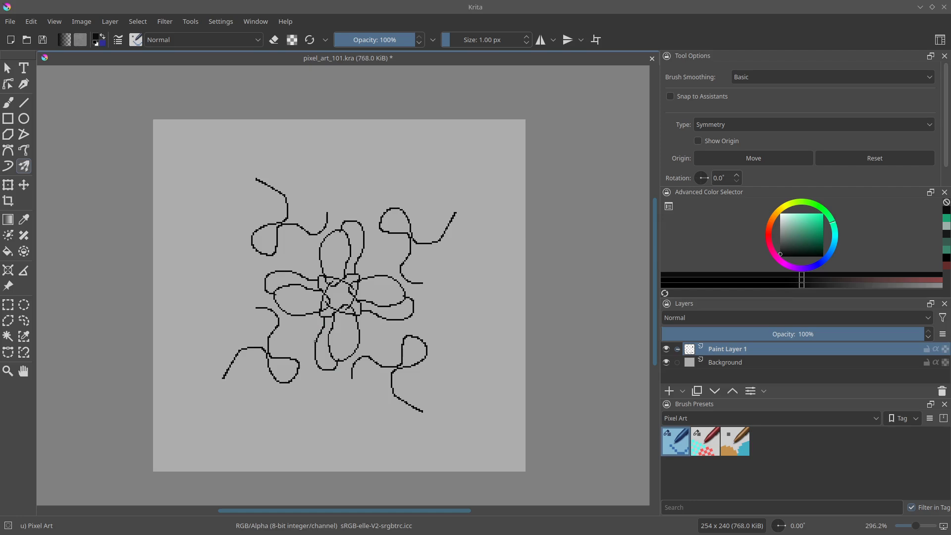
pyautogui.press('Delete')
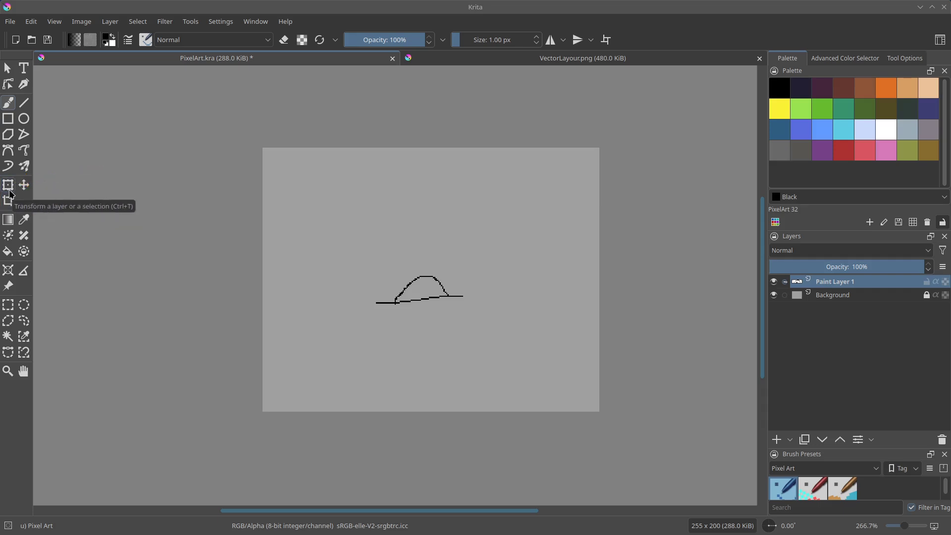
# Step: Enlarge the small hat drawing to roughly three times its width and height with the Transform tool
pyautogui.click(9, 194)
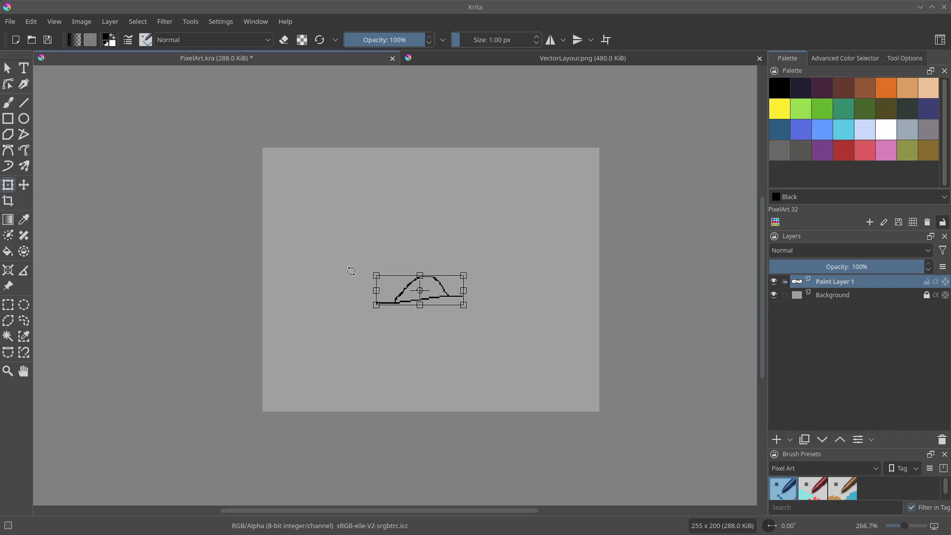
pyautogui.moveTo(395, 289)
pyautogui.mouseDown()
pyautogui.moveTo(381, 255)
pyautogui.moveTo(401, 288)
pyautogui.moveTo(340, 251)
pyautogui.moveTo(338, 260)
pyautogui.mouseUp()
pyautogui.moveTo(404, 258); pyautogui.dragTo(405, 208)
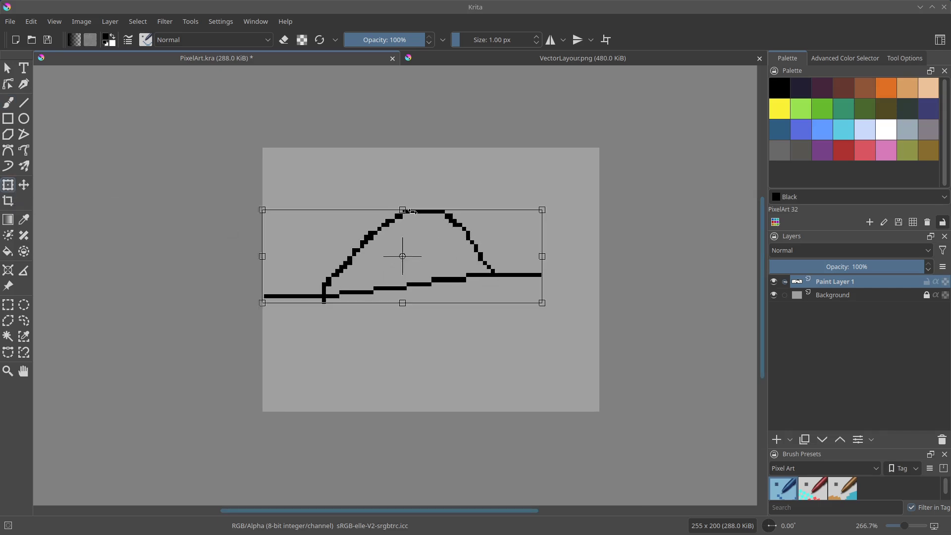
# Step: Try shearing the enlarged hat drawing vertically, and undo the shear
pyautogui.moveTo(541, 219); pyautogui.dragTo(560, 302)
pyautogui.moveTo(385, 217); pyautogui.dragTo(430, 235)
pyautogui.hotkey('ctrl', 'z')
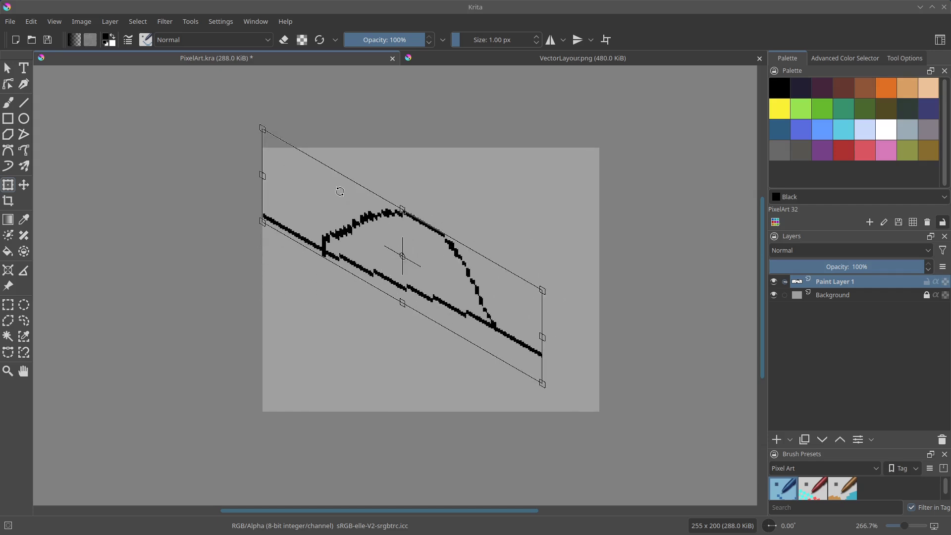
pyautogui.hotkey('ctrl', 'z')
# Step: Move the enlarged hat drawing towards the canvas centre and choose Nearest Neighbor as the transform filter
pyautogui.moveTo(369, 207); pyautogui.dragTo(418, 226)
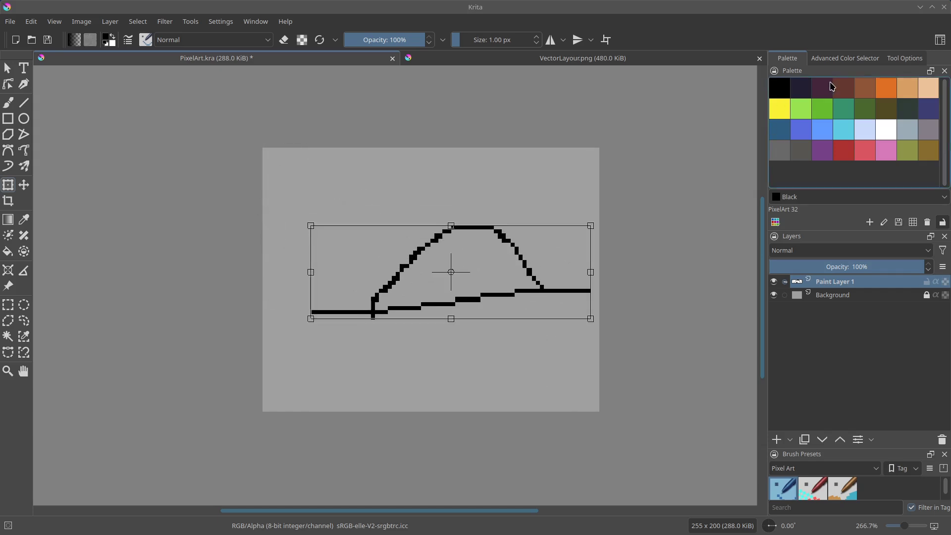
pyautogui.click(901, 58)
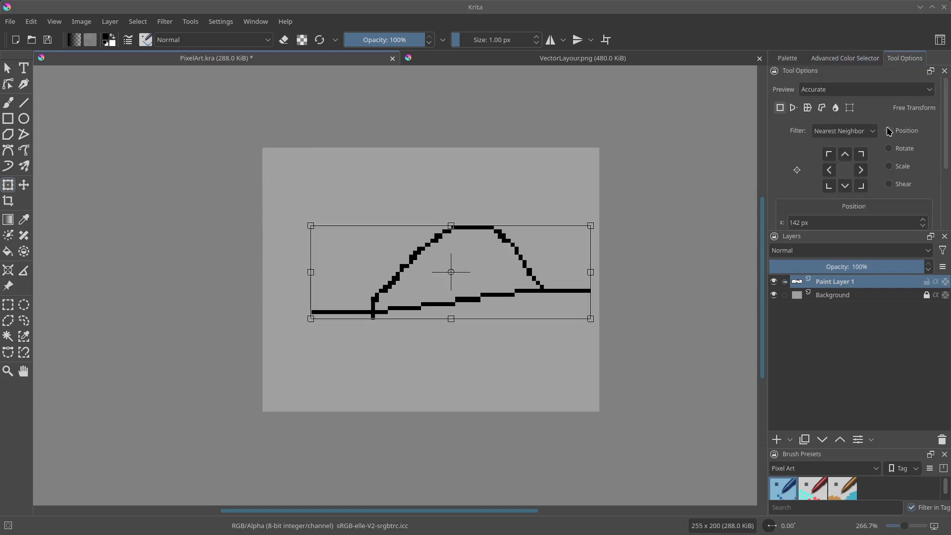
pyautogui.scroll(-1, 946, 144)
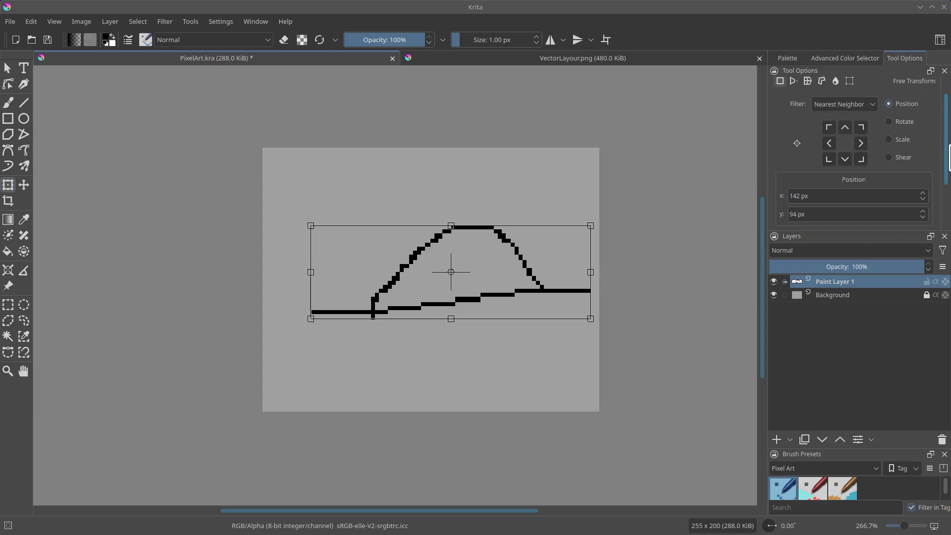
pyautogui.scroll(1, 946, 144)
pyautogui.click(865, 131)
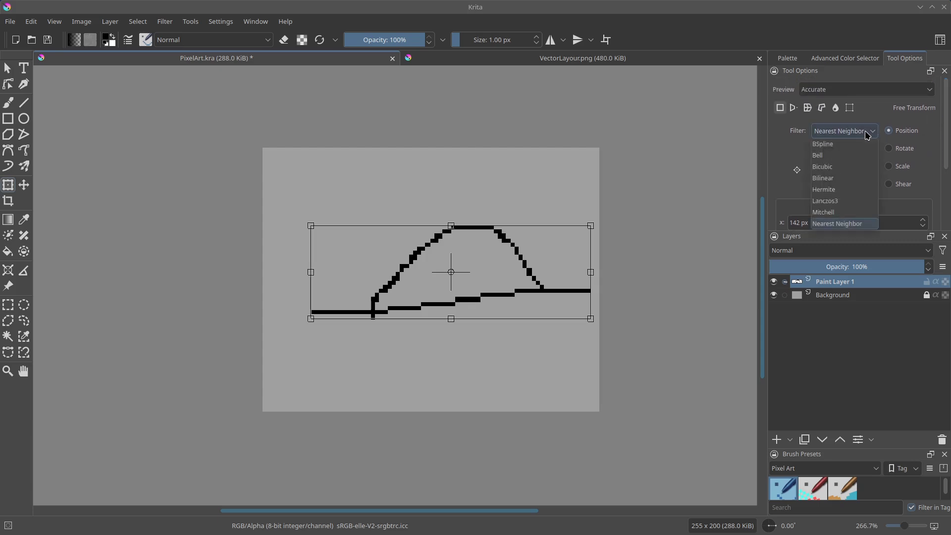
pyautogui.click(841, 224)
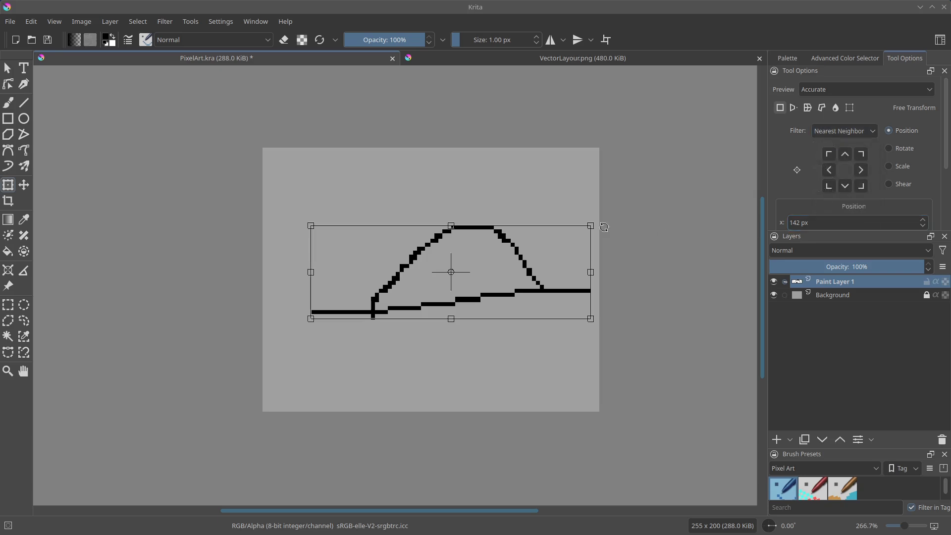
pyautogui.moveTo(447, 254); pyautogui.dragTo(434, 249)
# Step: Try the Bilinear transform filter on the hat drawing and shift the drawing slightly down and to the left
pyautogui.click(844, 130)
pyautogui.click(844, 176)
pyautogui.moveTo(540, 231); pyautogui.dragTo(532, 245)
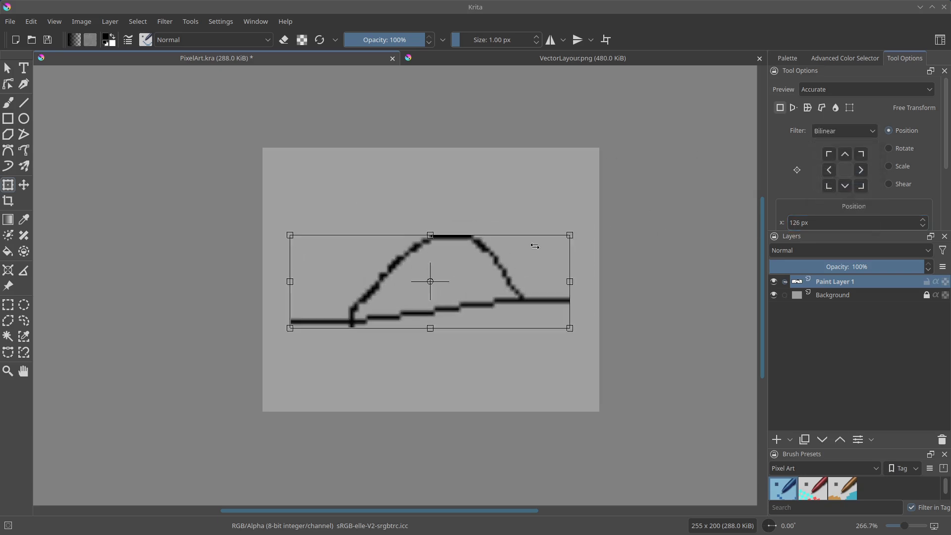
# Step: Set the transform filter back to Nearest Neighbor and apply the transformation
pyautogui.click(837, 131)
pyautogui.click(838, 223)
pyautogui.press('b')
# Step: Shift the hat drawing slightly right and down on the canvas with the Move tool
pyautogui.press('t')
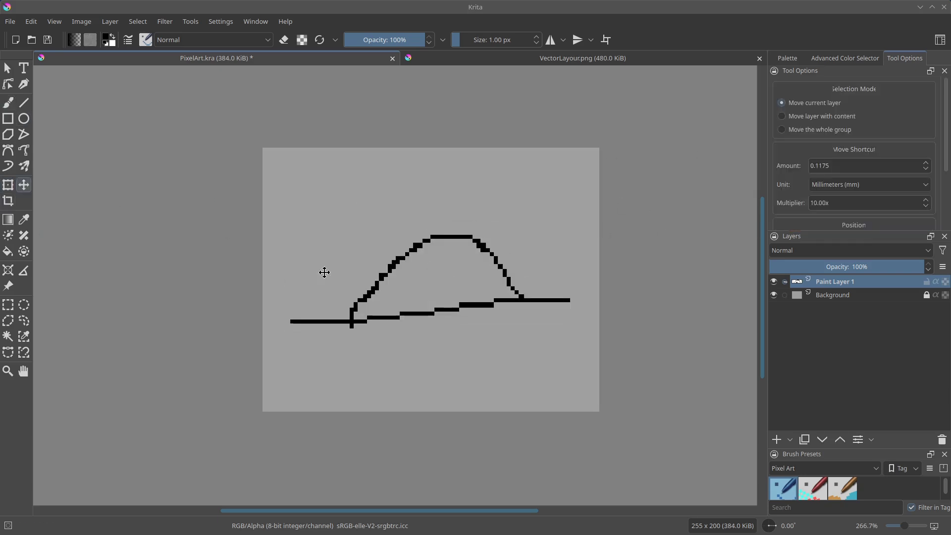
pyautogui.moveTo(325, 272)
pyautogui.mouseDown()
pyautogui.moveTo(403, 268)
pyautogui.moveTo(426, 278)
pyautogui.moveTo(429, 296)
pyautogui.moveTo(404, 252)
pyautogui.moveTo(425, 278)
pyautogui.mouseUp()
pyautogui.click(11, 191)
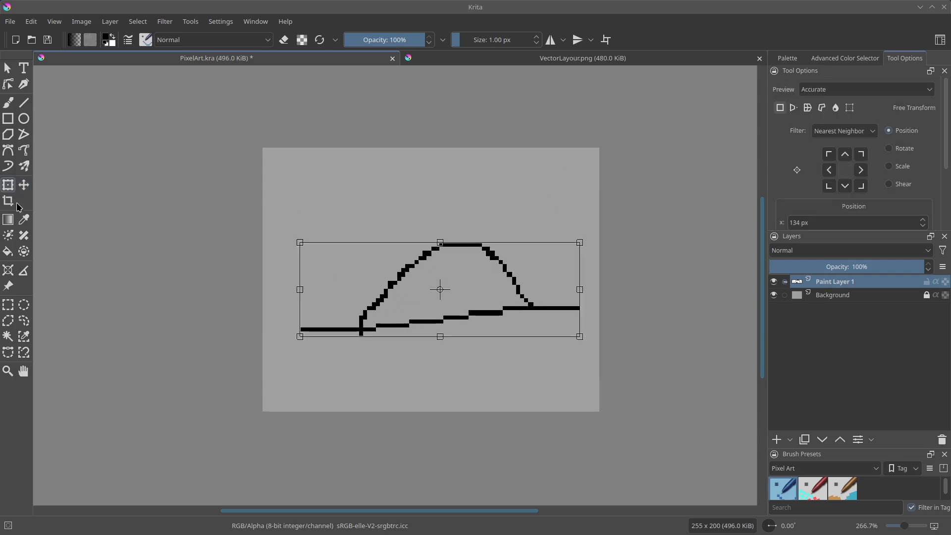
# Step: Crop the image to 219 × 102 px around the hat drawing, and undo the crop
pyautogui.click(9, 201)
pyautogui.moveTo(287, 198); pyautogui.dragTo(598, 371)
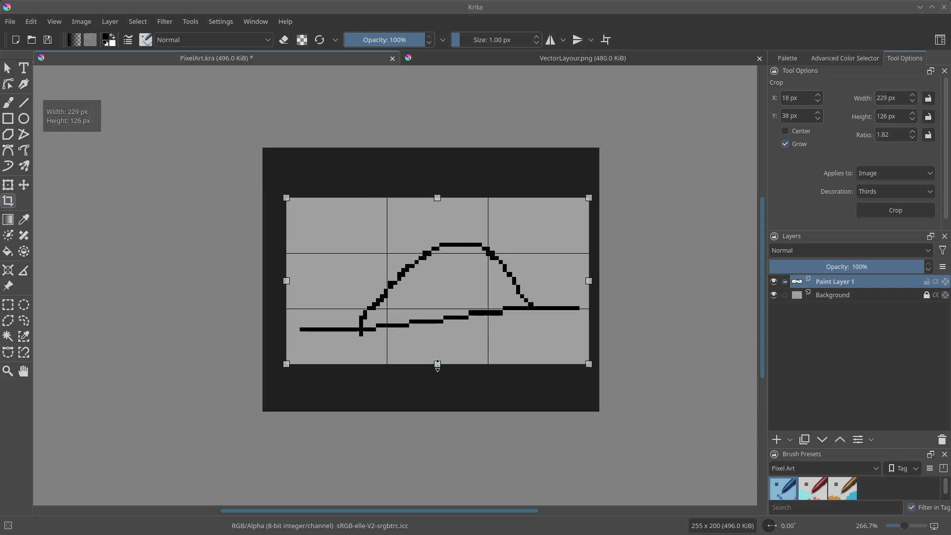
pyautogui.moveTo(437, 365); pyautogui.dragTo(437, 344)
pyautogui.moveTo(287, 271); pyautogui.dragTo(300, 270)
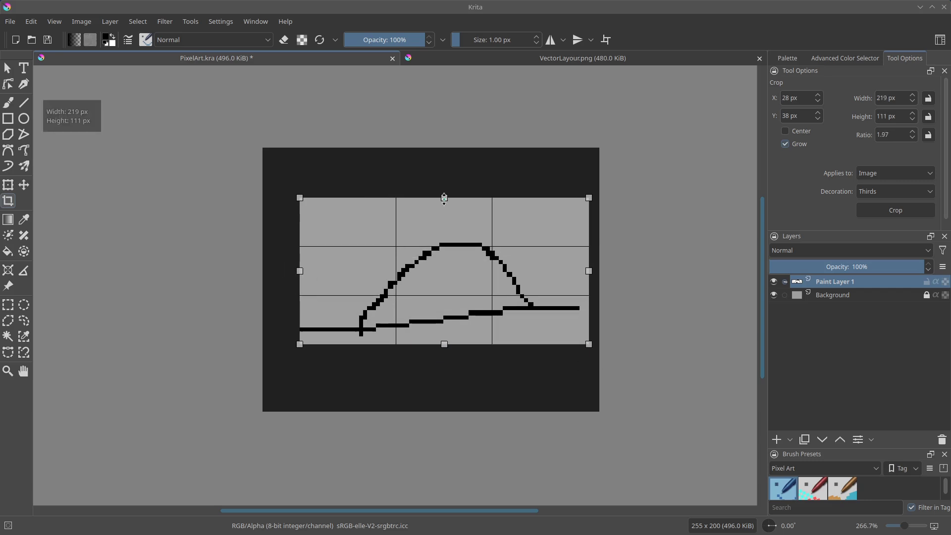
pyautogui.moveTo(444, 198); pyautogui.dragTo(444, 210)
pyautogui.press('Return')
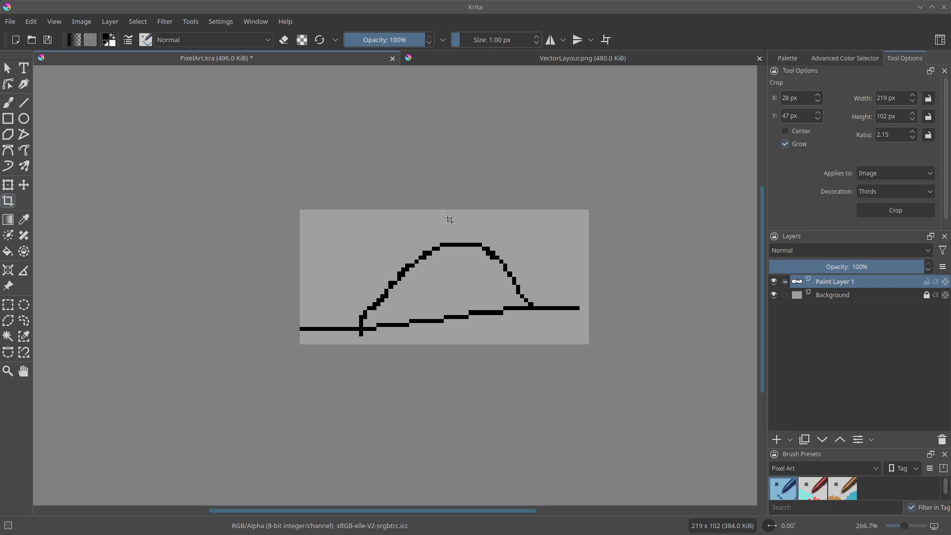
pyautogui.hotkey('ctrl', 'z')
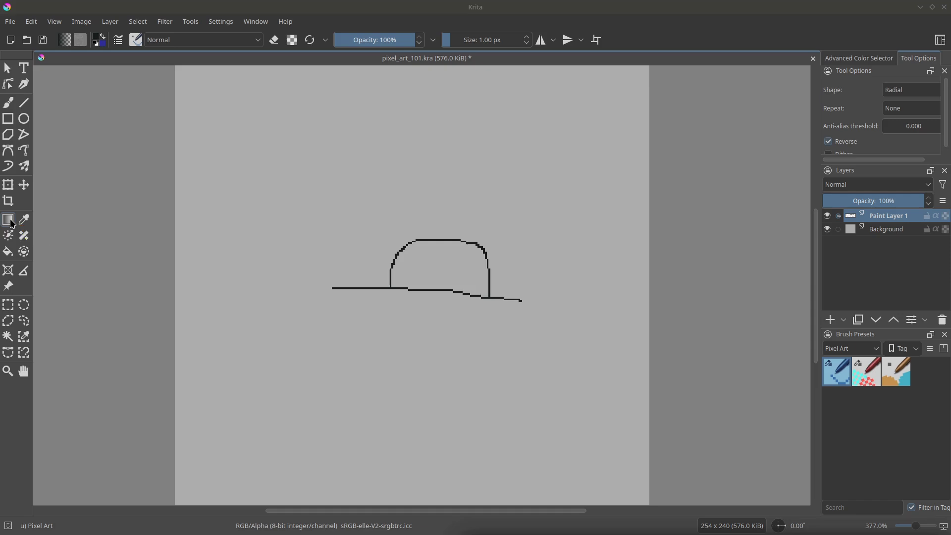
# Step: Fill the layer behind the hat with a reversed radial gradient, and add a short linear gradient running downward over it
pyautogui.moveTo(297, 165); pyautogui.dragTo(564, 496)
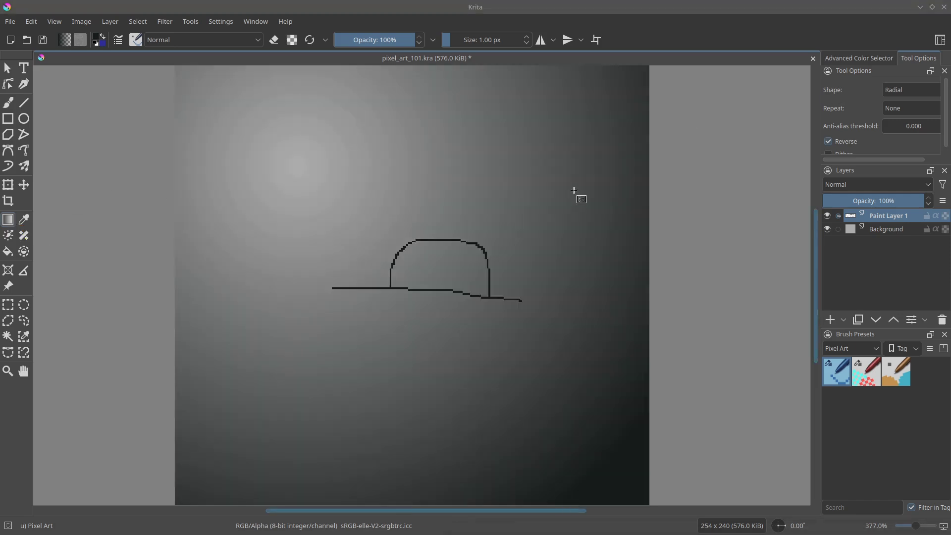
pyautogui.click(908, 90)
pyautogui.click(899, 110)
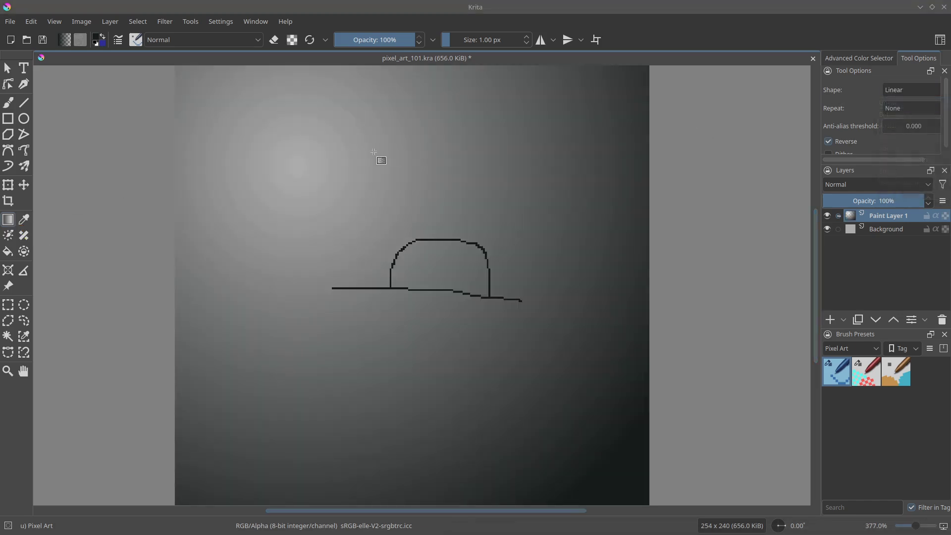
pyautogui.moveTo(382, 159); pyautogui.dragTo(418, 281)
# Step: Try a Bi-Linear gradient running diagonally down the canvas, and undo it
pyautogui.click(917, 90)
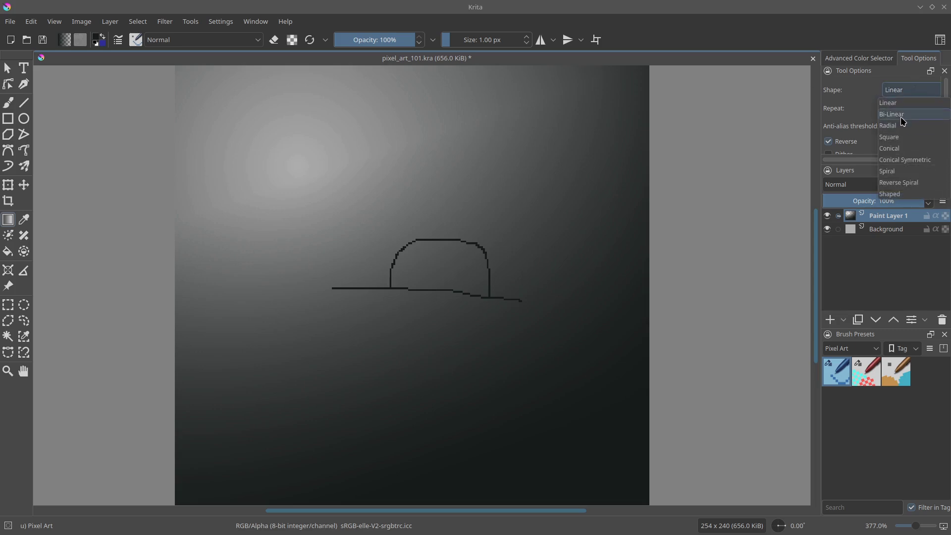
pyautogui.click(901, 117)
pyautogui.moveTo(382, 131); pyautogui.dragTo(478, 387)
pyautogui.hotkey('ctrl', 'z')
# Step: Set the gradient shape to Linear, and make the Tool Options docker wider and taller
pyautogui.click(907, 90)
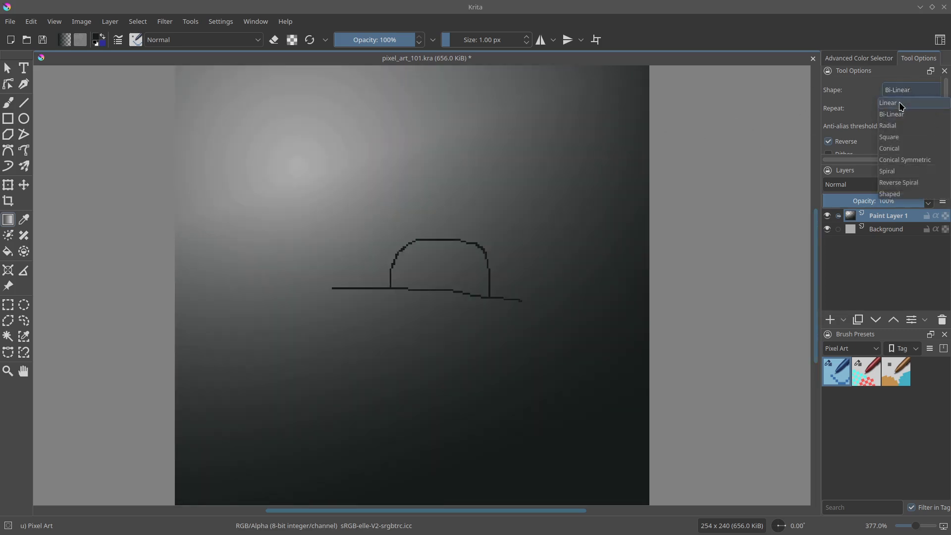
pyautogui.click(901, 101)
pyautogui.moveTo(818, 198); pyautogui.dragTo(747, 197)
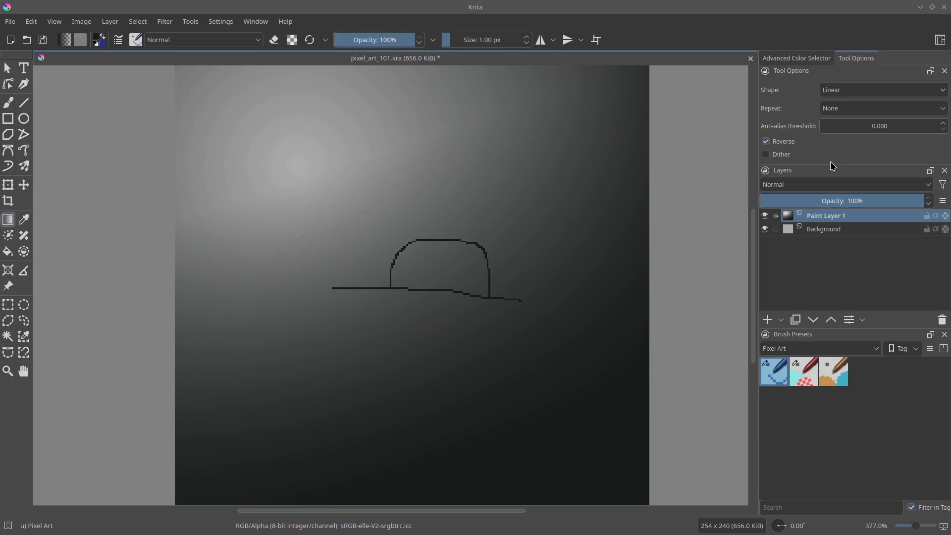
pyautogui.moveTo(831, 164); pyautogui.dragTo(831, 213)
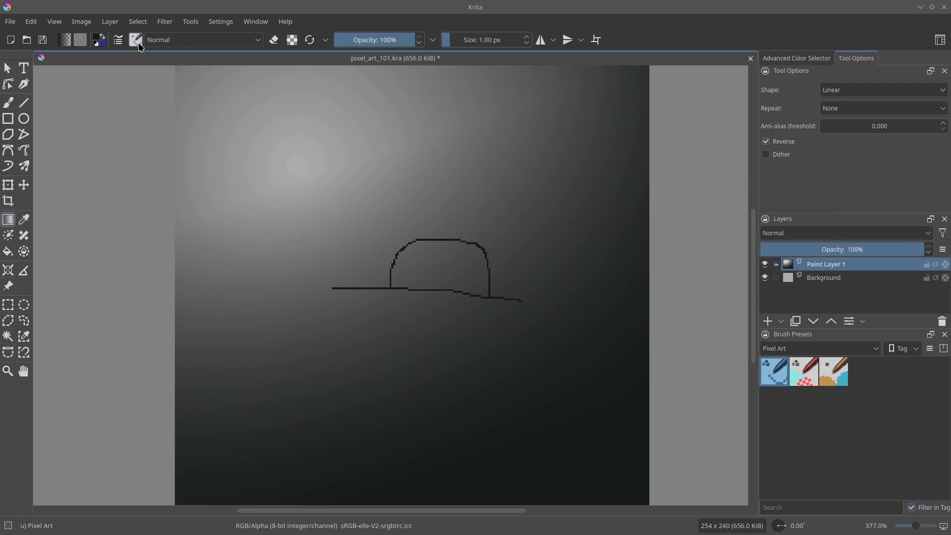
# Step: Fill the layer diagonally with the black, cyan, blue, white and pink gradient preset as a linear gradient
pyautogui.click(65, 40)
pyautogui.click(129, 137)
pyautogui.moveTo(329, 189); pyautogui.dragTo(461, 373)
# Step: Fill the layer diagonally with the GPS Fire Blueish gradient preset as a linear gradient
pyautogui.click(60, 42)
pyautogui.click(134, 161)
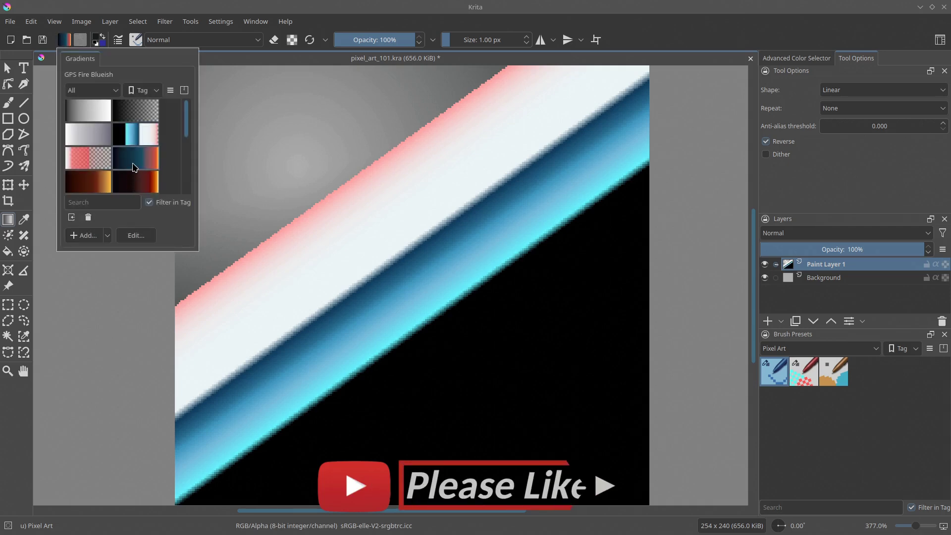
pyautogui.moveTo(273, 153); pyautogui.dragTo(450, 409)
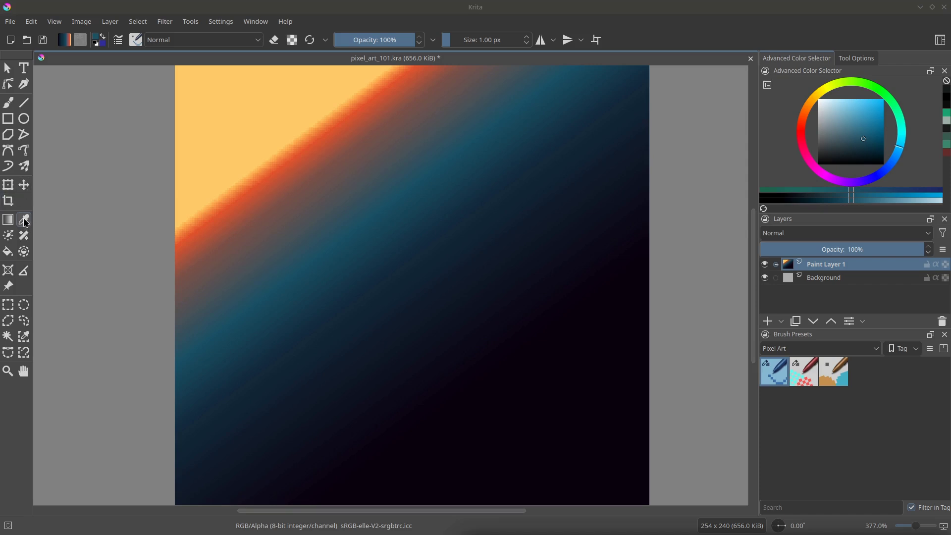
# Step: Sample orange and blue tones from the gradient, first with the Color Sampler and again with the brush active, ending on dark blue
pyautogui.moveTo(373, 227); pyautogui.dragTo(273, 179)
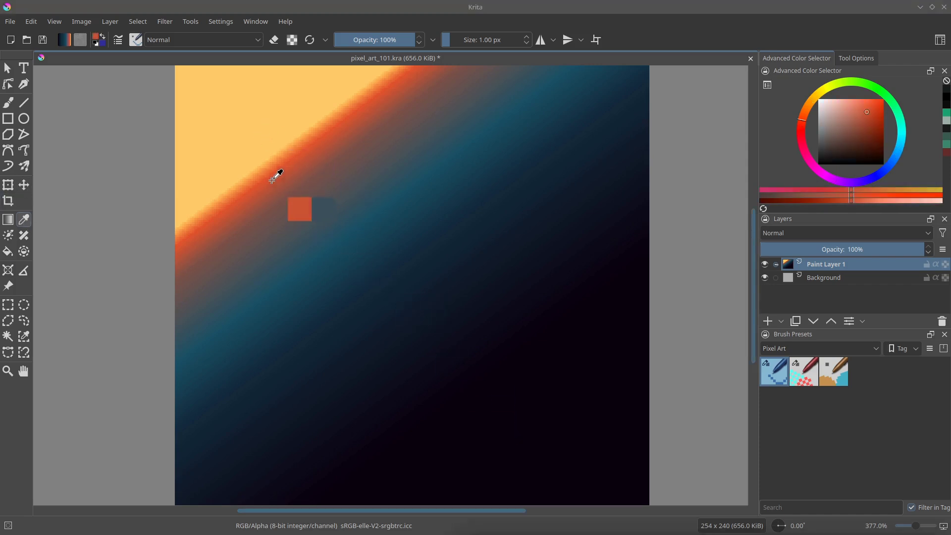
pyautogui.click(302, 167)
pyautogui.moveTo(336, 229); pyautogui.dragTo(367, 289)
pyautogui.click(265, 181)
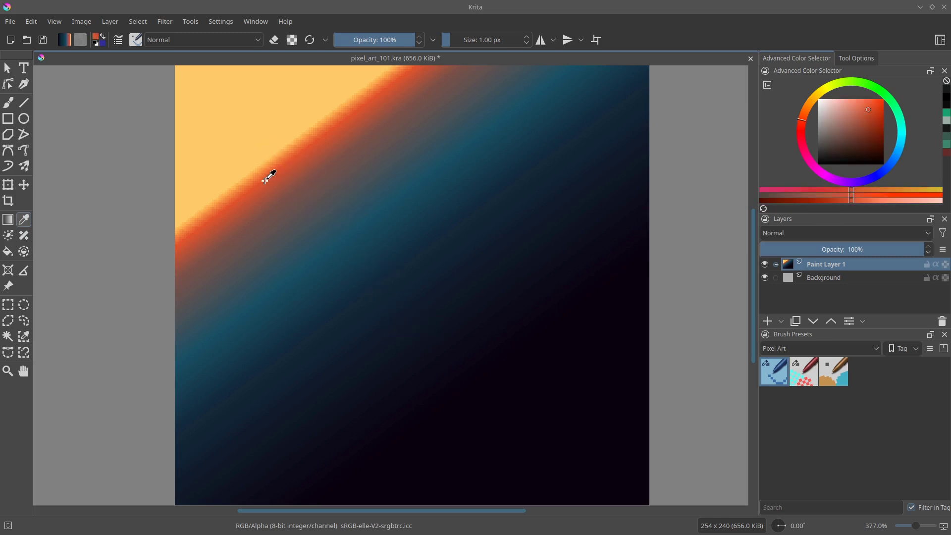
pyautogui.moveTo(276, 231)
pyautogui.mouseDown()
pyautogui.moveTo(276, 206)
pyautogui.moveTo(255, 180)
pyautogui.mouseUp()
pyautogui.press('b')
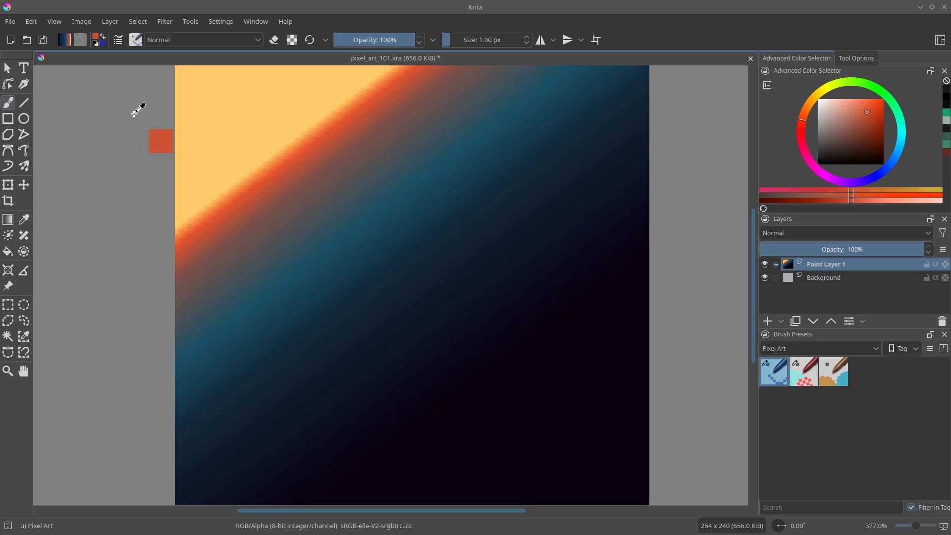
pyautogui.keyDown('ctrl'); pyautogui.click(229, 216); pyautogui.keyUp('ctrl')
pyautogui.moveTo(235, 221); pyautogui.dragTo(215, 164)
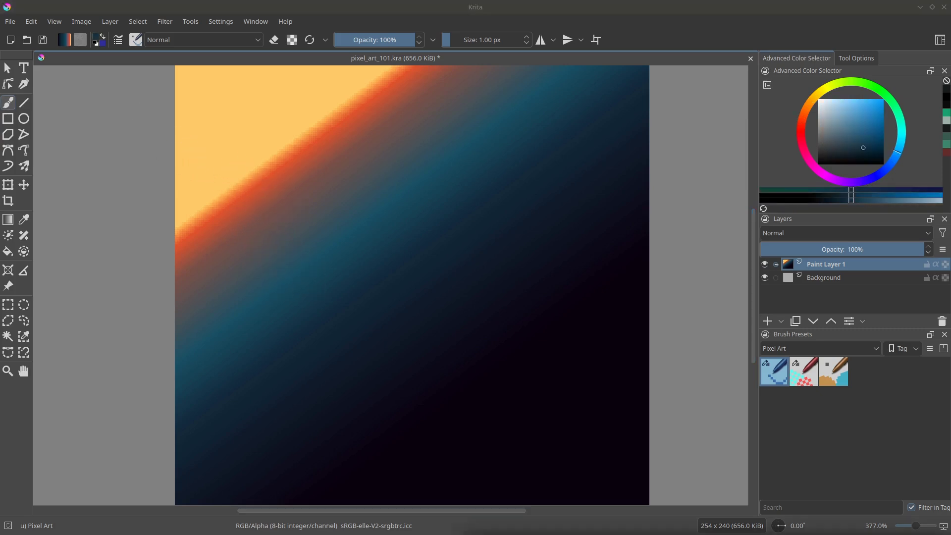
# Step: Make a rectangular selection about 111 by 112 px on the canvas, add a new paint layer, and fill the selection with dark blue
pyautogui.press('f')
pyautogui.click(8, 305)
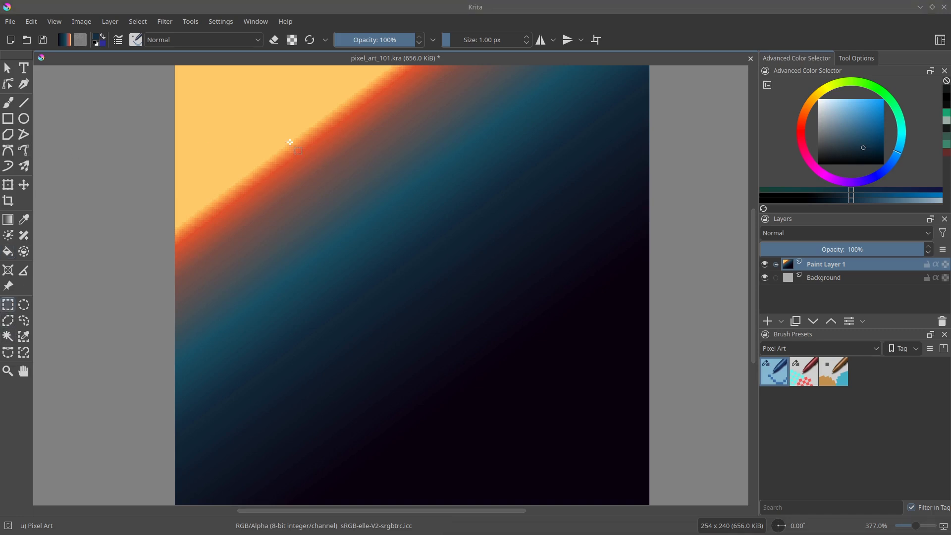
pyautogui.moveTo(251, 130); pyautogui.dragTo(459, 340)
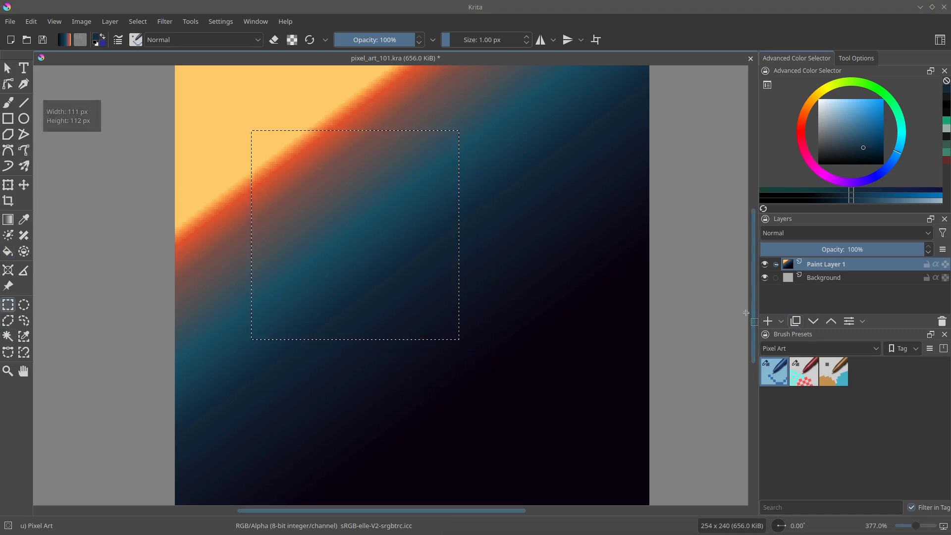
pyautogui.click(767, 321)
pyautogui.press('f')
pyautogui.click(331, 246)
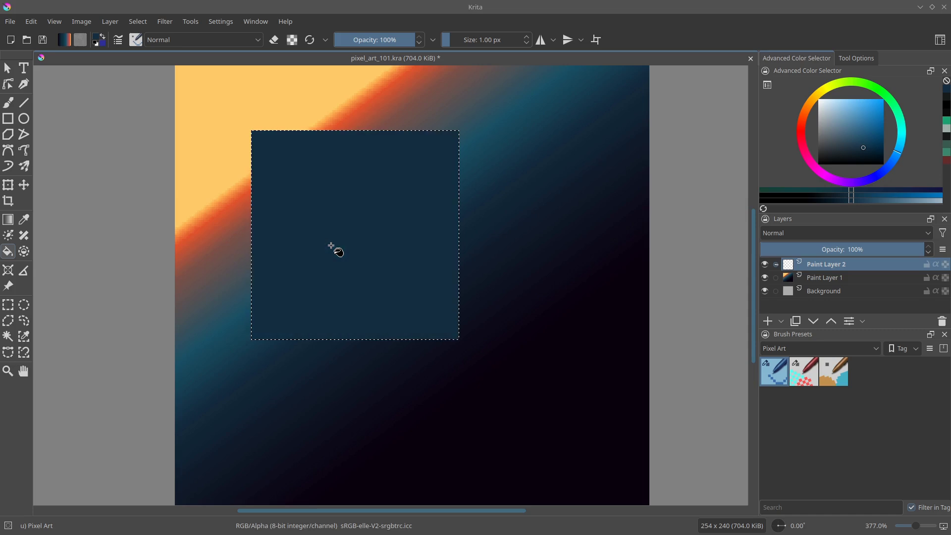
# Step: Refill the selected square with a brighter blue and deselect
pyautogui.click(870, 107)
pyautogui.click(391, 221)
pyautogui.press('b')
pyautogui.hotkey('ctrl', 'shift', 'a')
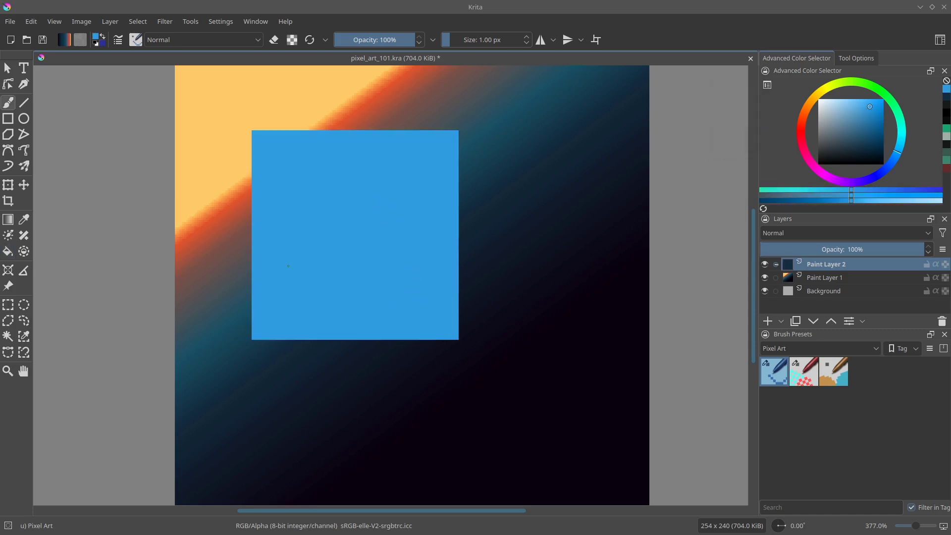
# Step: Try a rectangular selection about 86 by 62 px over the blue square's right edge, and clear it
pyautogui.hotkey('ctrl', 'r')
pyautogui.moveTo(412, 186); pyautogui.dragTo(569, 303)
pyautogui.press('b')
pyautogui.hotkey('ctrl', 'shift', 'a')
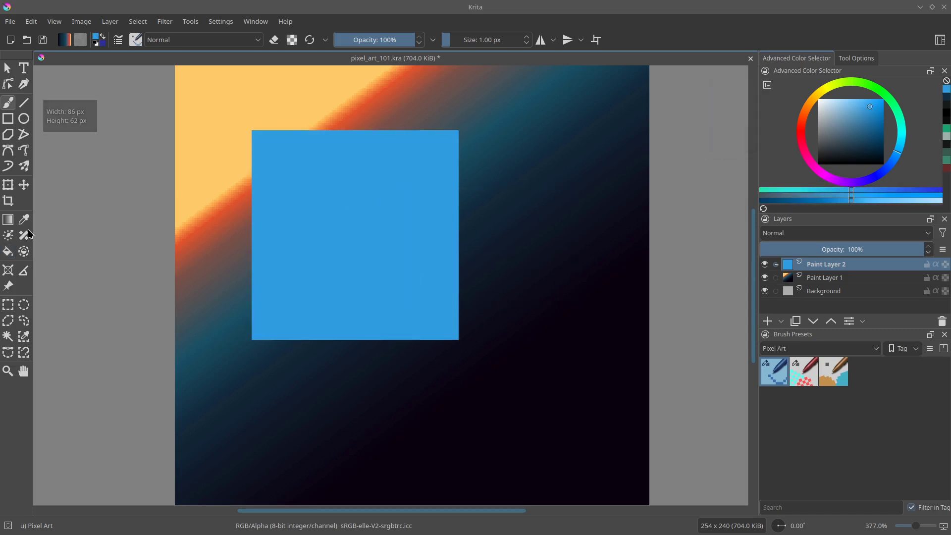
# Step: Draw a rounded outline on the blue square's right edge and another below its bottom edge, and fill both with the same blue
pyautogui.moveTo(508, 219)
pyautogui.mouseDown()
pyautogui.moveTo(479, 194)
pyautogui.moveTo(458, 191)
pyautogui.mouseUp()
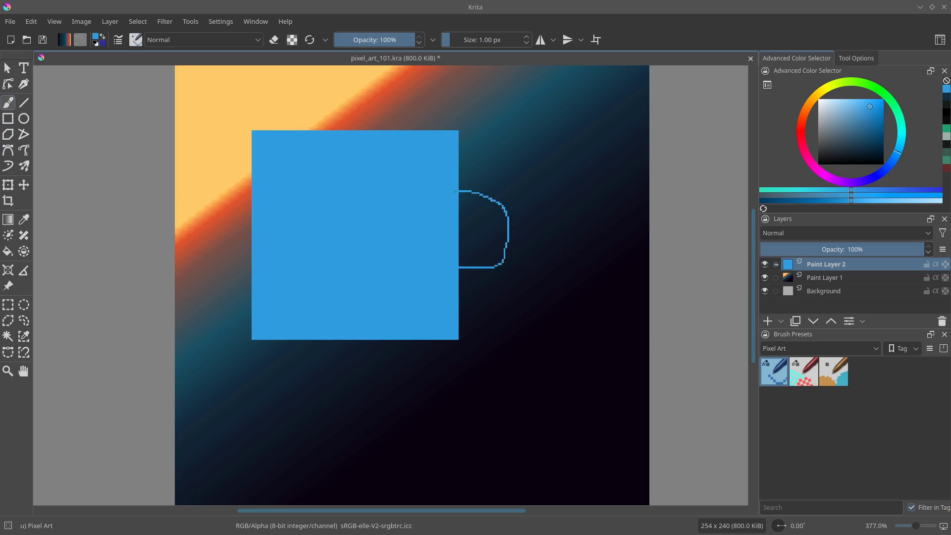
pyautogui.press('f')
pyautogui.click(478, 220)
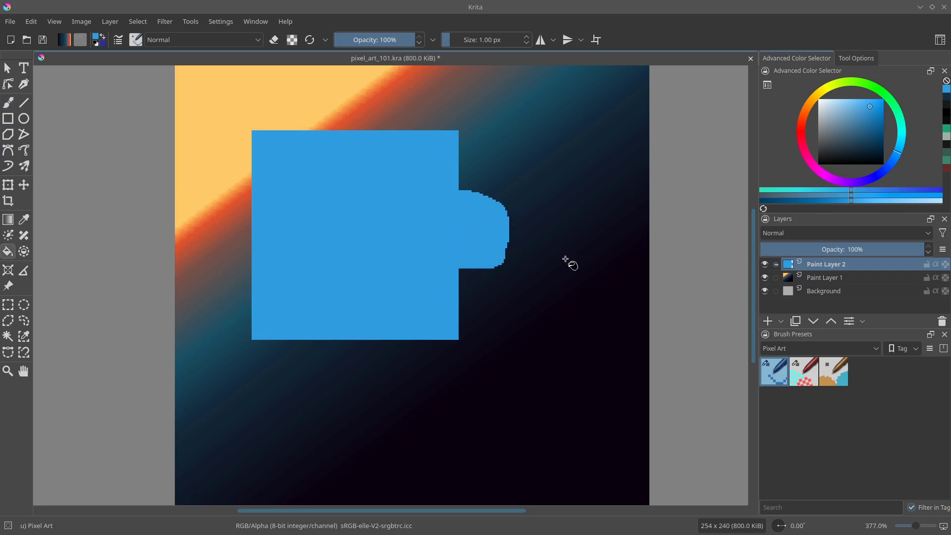
pyautogui.press('b')
pyautogui.moveTo(340, 393)
pyautogui.mouseDown()
pyautogui.moveTo(392, 417)
pyautogui.moveTo(374, 341)
pyautogui.mouseUp()
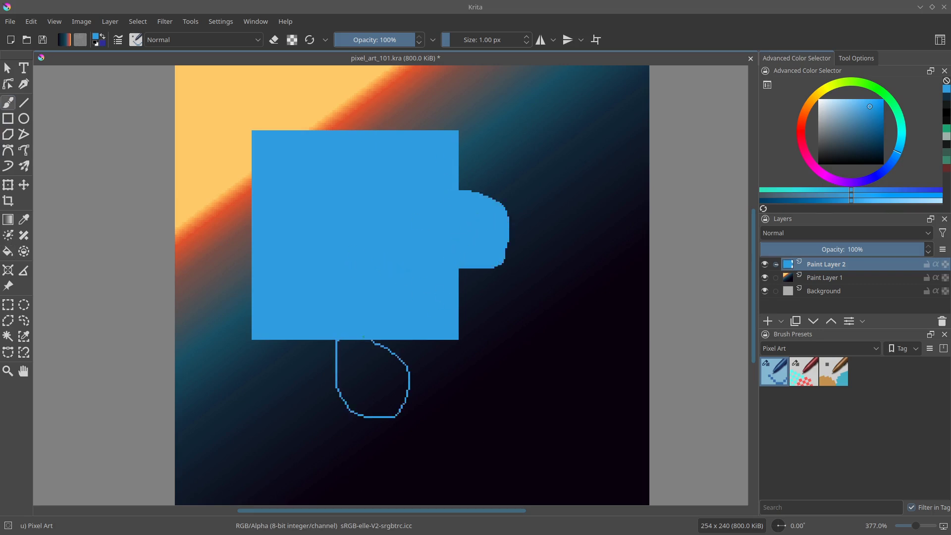
pyautogui.press('f')
pyautogui.click(360, 360)
# Step: Review the Fill tool's options, from fill mode and source through threshold, spread and selection boundary
pyautogui.click(857, 58)
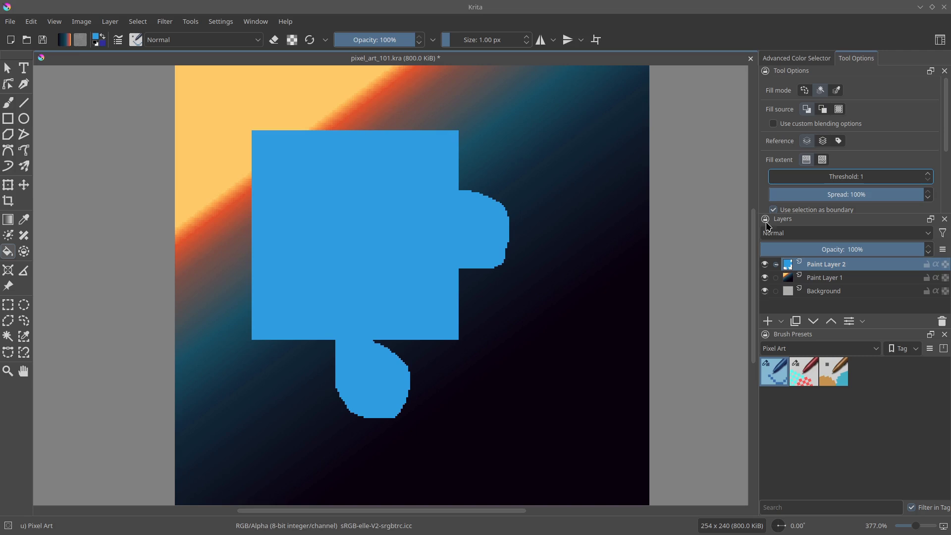
pyautogui.scroll(-1, 868, 143)
pyautogui.scroll(1, 828, 108)
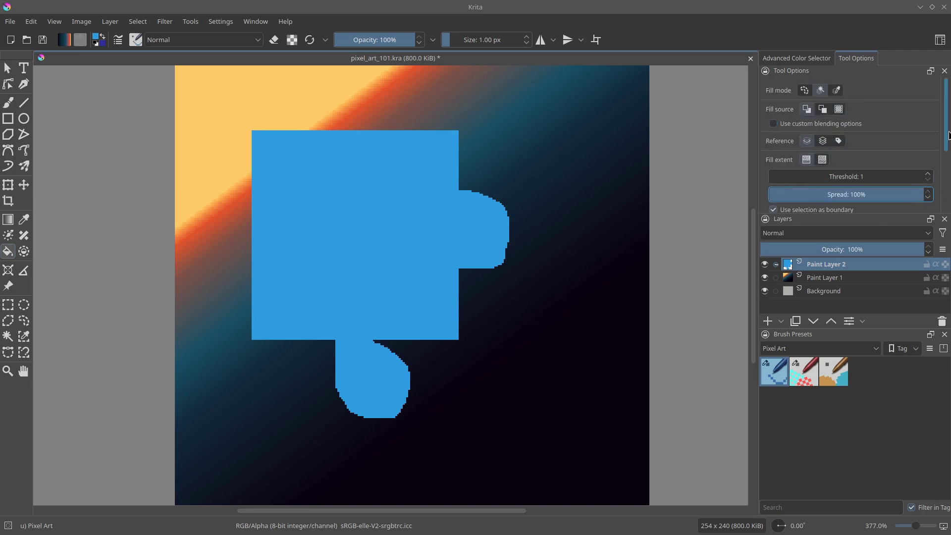
pyautogui.moveTo(947, 133); pyautogui.dragTo(950, 200)
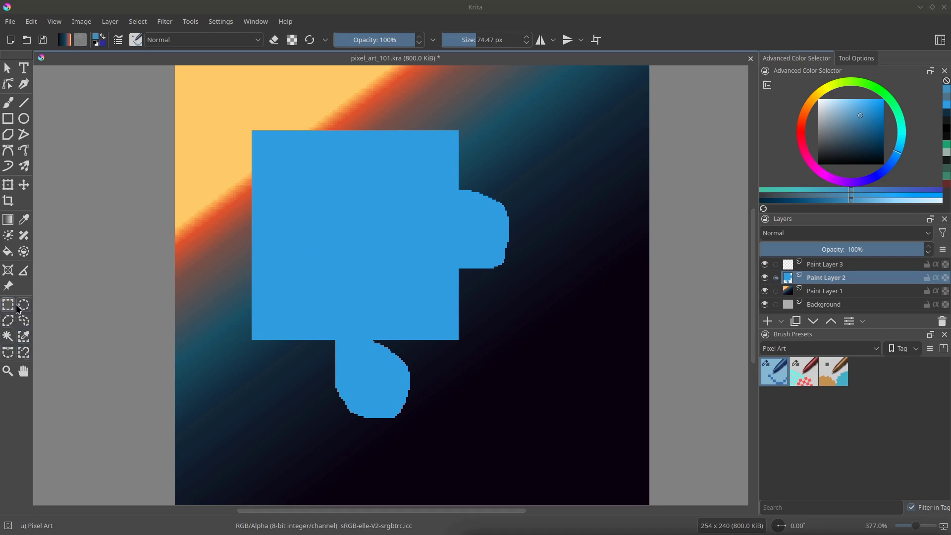
# Step: Try a 67 by 95 px rectangular selection, add a 73 by 42 px one, subtract a 43 by 24 px one, and deselect
pyautogui.moveTo(264, 87); pyautogui.dragTo(390, 265)
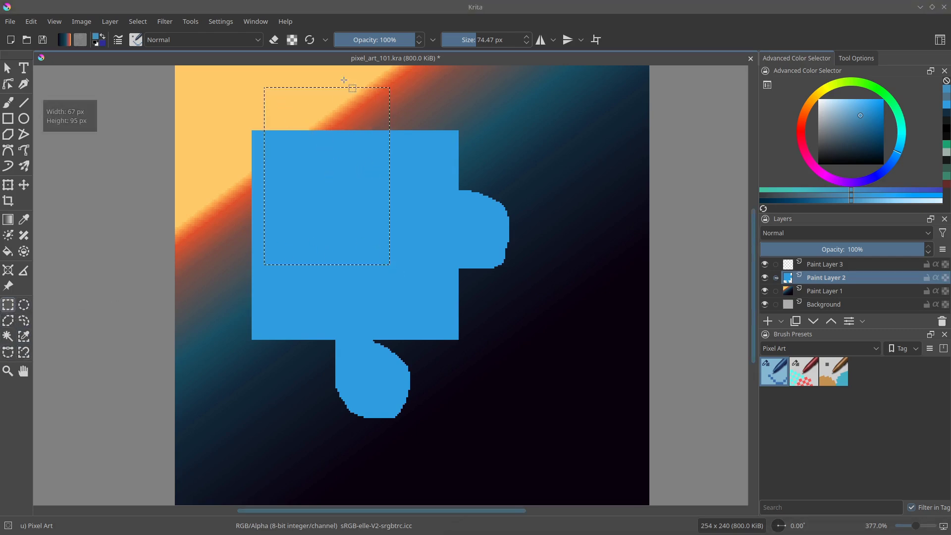
pyautogui.moveTo(360, 103); pyautogui.dragTo(494, 181)
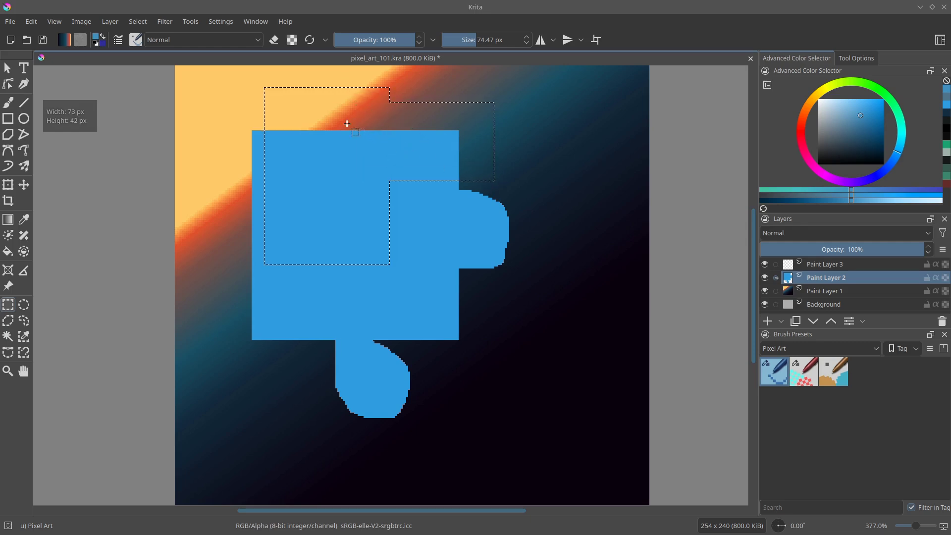
pyautogui.moveTo(237, 113); pyautogui.dragTo(317, 158)
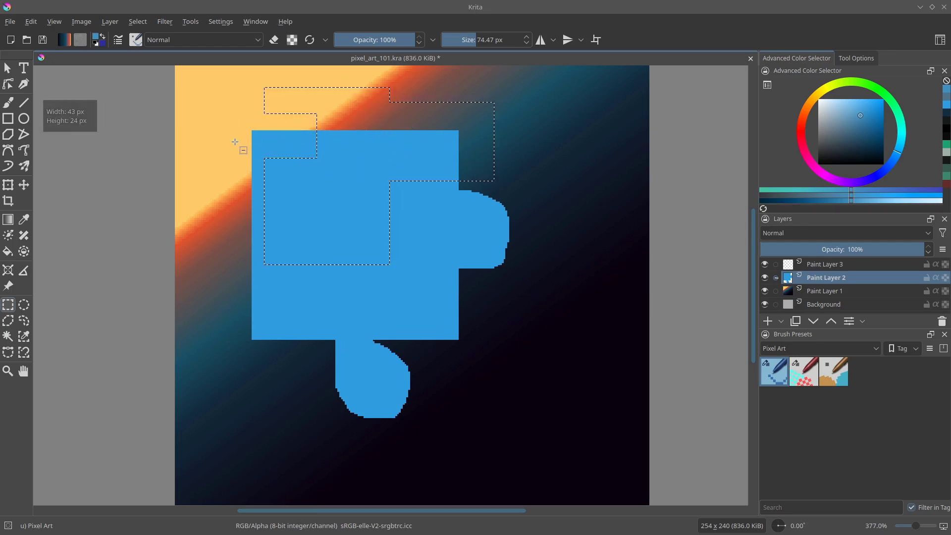
pyautogui.click(310, 172)
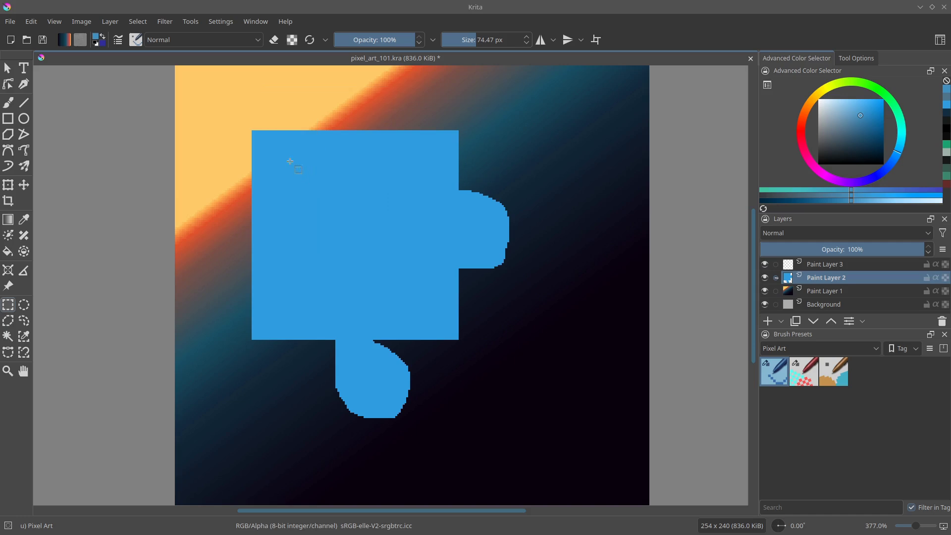
# Step: Try several rectangular selections around the blue shape, including a square one about 155 by 155 px, and deselect
pyautogui.moveTo(287, 156); pyautogui.dragTo(399, 292)
pyautogui.moveTo(418, 146); pyautogui.dragTo(519, 248)
pyautogui.click(368, 200)
pyautogui.moveTo(368, 201); pyautogui.dragTo(395, 217)
pyautogui.moveTo(319, 154); pyautogui.dragTo(386, 220)
pyautogui.moveTo(385, 171); pyautogui.dragTo(472, 284)
pyautogui.moveTo(484, 297); pyautogui.dragTo(494, 202)
pyautogui.moveTo(542, 186); pyautogui.dragTo(650, 297)
pyautogui.moveTo(575, 359); pyautogui.dragTo(363, 355)
pyautogui.moveTo(315, 153); pyautogui.dragTo(248, 131)
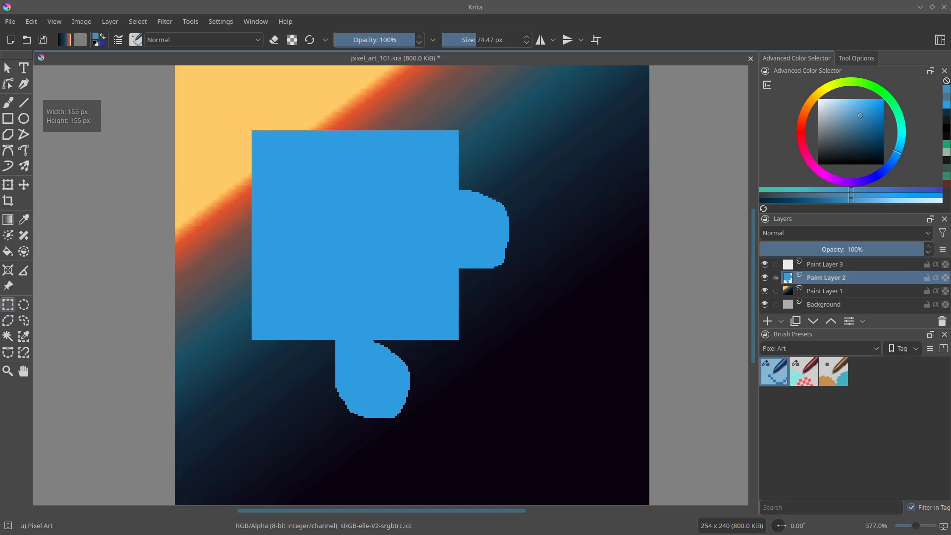
pyautogui.moveTo(498, 341); pyautogui.dragTo(311, 227)
pyautogui.hotkey('ctrl', 'shift', 'a')
# Step: Try several elliptical selections over the blue shape, including a near-circular one about 92 by 93 px, and deselect
pyautogui.click(24, 305)
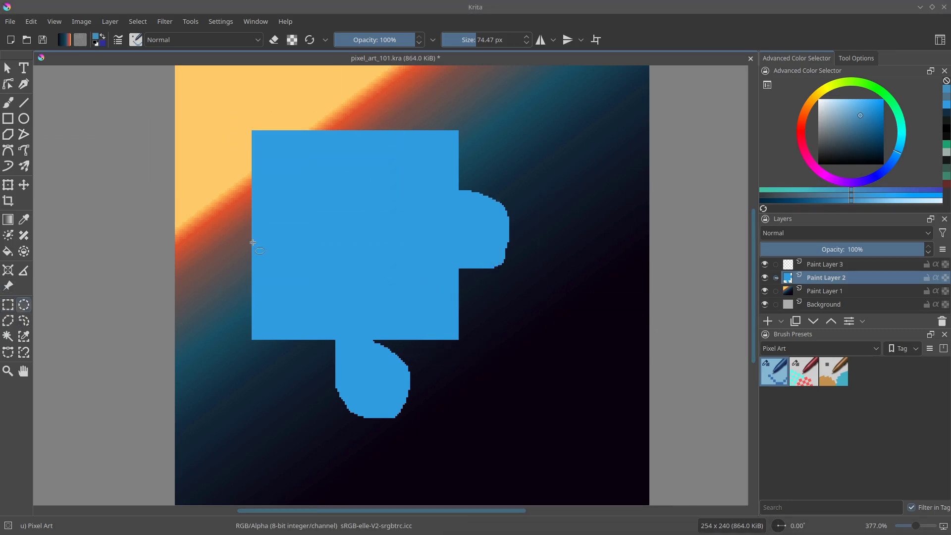
pyautogui.moveTo(266, 209); pyautogui.dragTo(402, 349)
pyautogui.click(348, 132)
pyautogui.moveTo(342, 136); pyautogui.dragTo(514, 311)
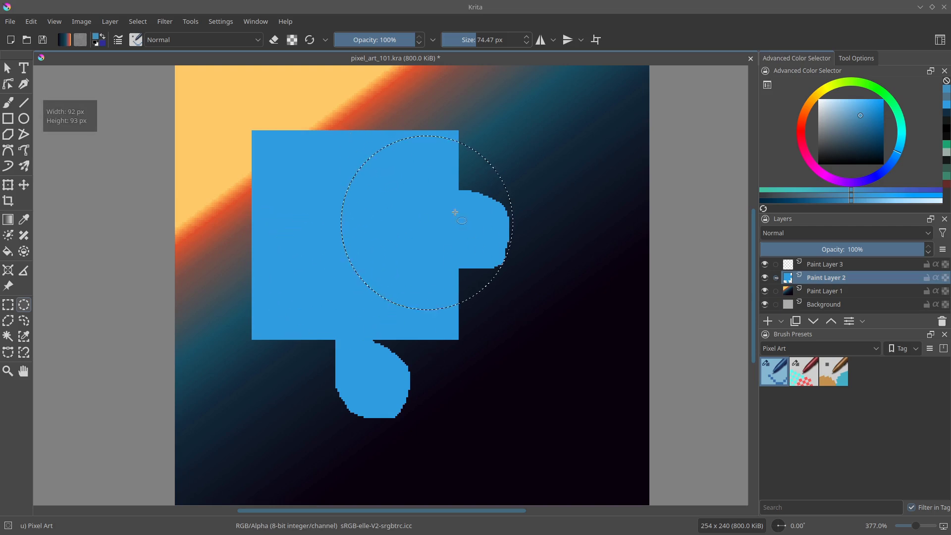
pyautogui.moveTo(368, 186); pyautogui.dragTo(573, 391)
pyautogui.click(278, 224)
pyautogui.moveTo(174, 201); pyautogui.dragTo(412, 396)
pyautogui.click(291, 277)
pyautogui.moveTo(266, 251); pyautogui.dragTo(400, 386)
pyautogui.click(325, 233)
# Step: Select a circle about 108 px wide over the blue square's right side and fill it with pale blue on Paint Layer 3
pyautogui.moveTo(365, 139); pyautogui.dragTo(590, 347)
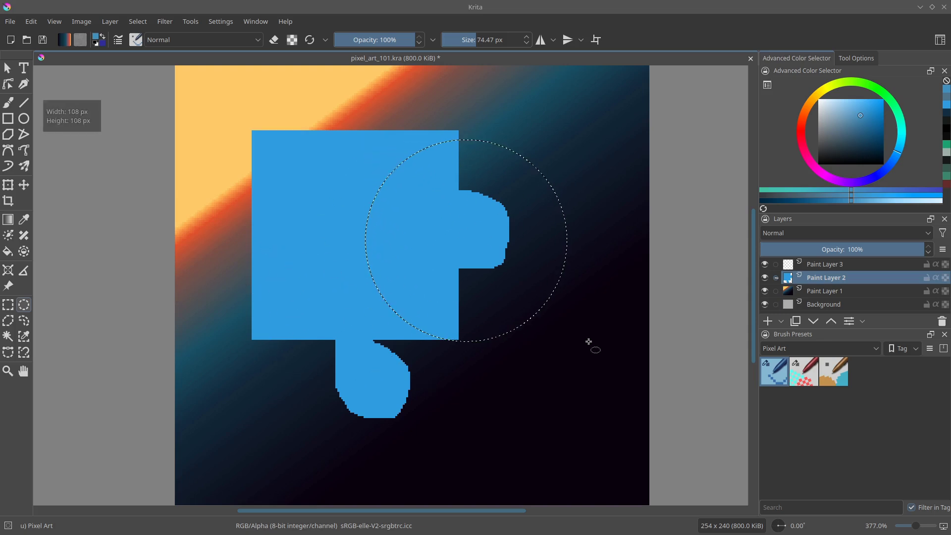
pyautogui.press('f')
pyautogui.click(825, 264)
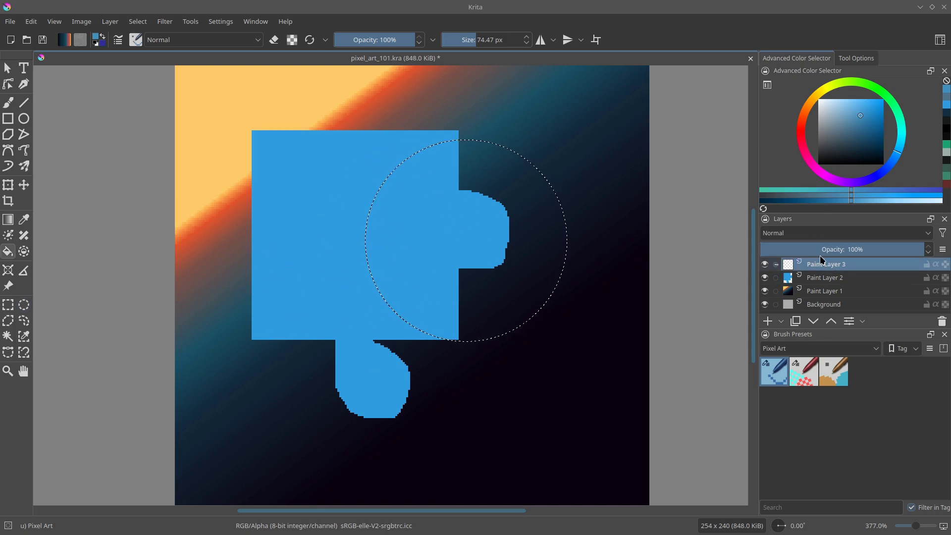
pyautogui.click(834, 100)
pyautogui.click(556, 198)
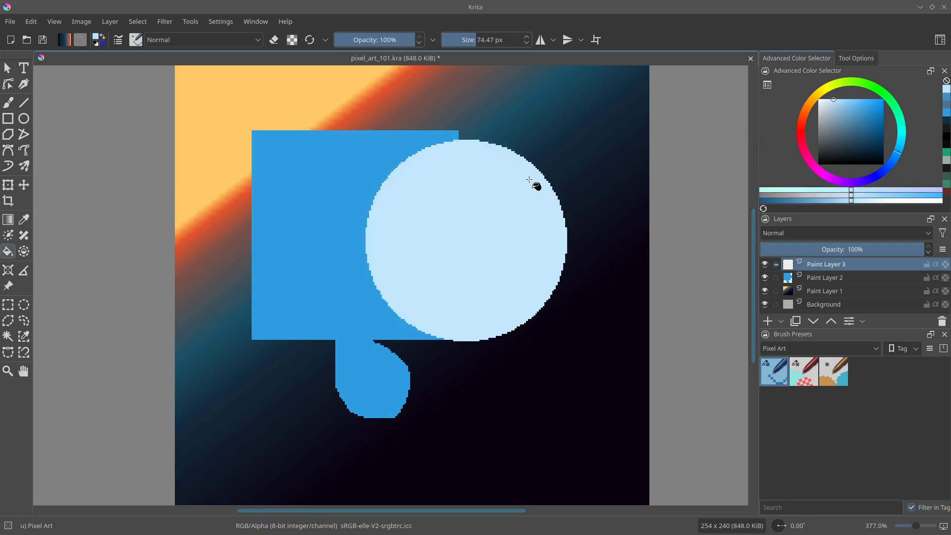
pyautogui.moveTo(431, 250); pyautogui.dragTo(451, 172)
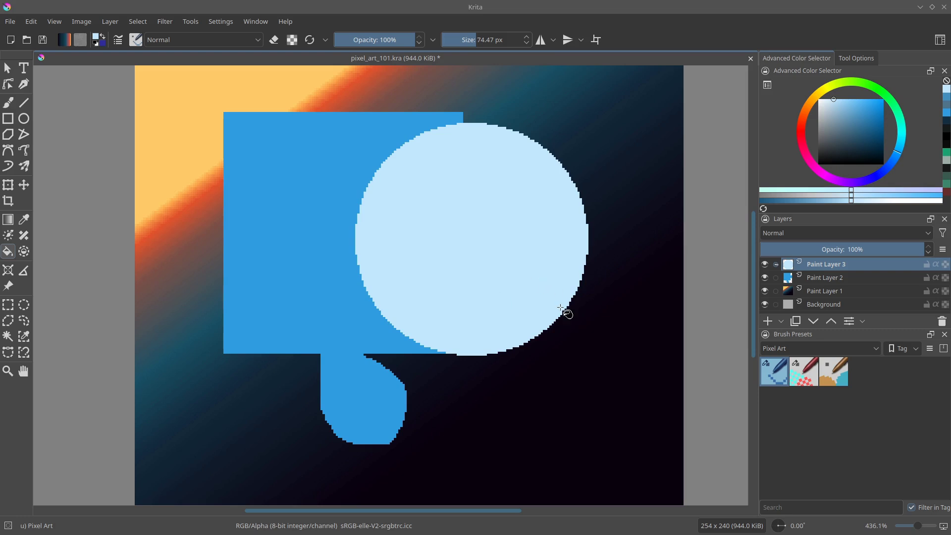
# Step: Reduce the brush size to 17.37 px
pyautogui.press('b')
pyautogui.press('[')
pyautogui.press('[')
pyautogui.press('[')
pyautogui.press('[')
pyautogui.press('[')
pyautogui.press('[')
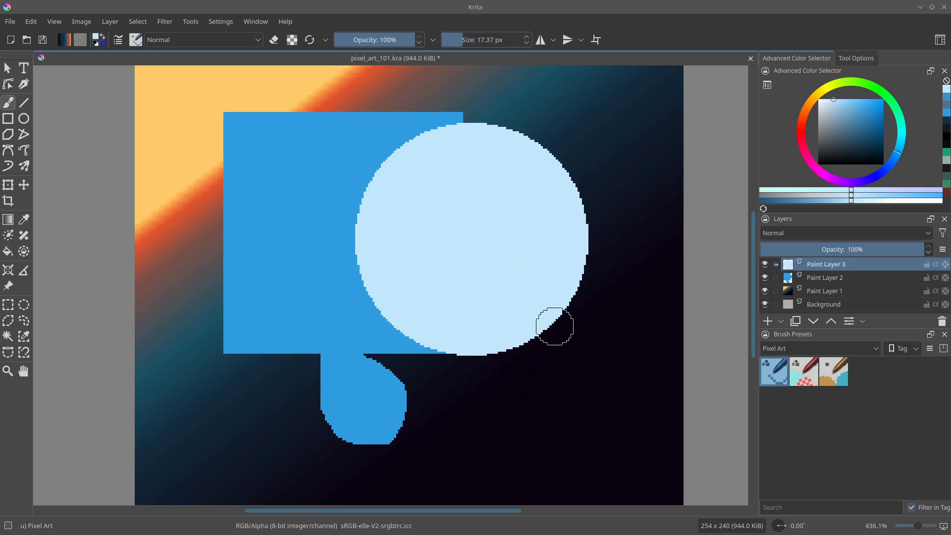
# Step: Make two polygonal selections over the blue square's left side, paint pale blue inside them with the brush, and deselect
pyautogui.click(12, 320)
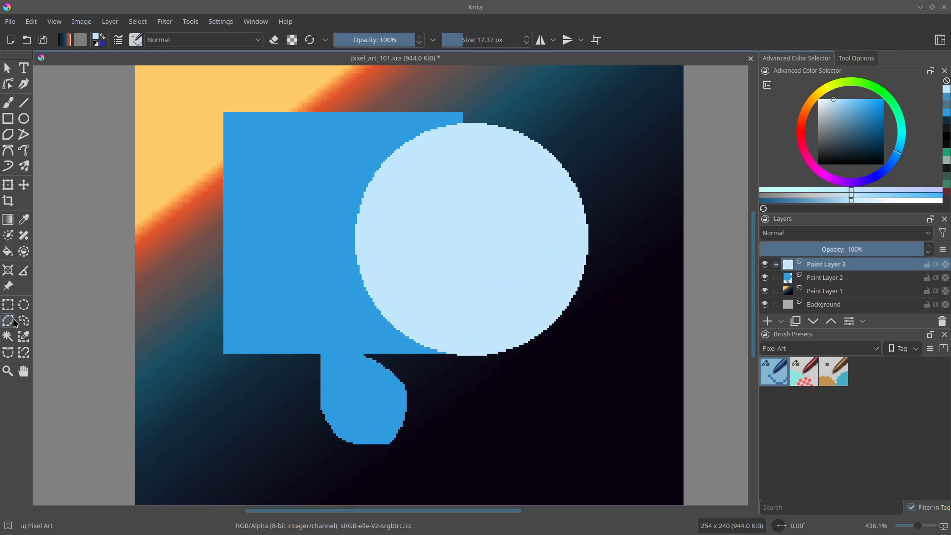
pyautogui.click(201, 244)
pyautogui.click(202, 243)
pyautogui.keyDown('shift'); pyautogui.click(234, 195); pyautogui.keyUp('shift')
pyautogui.click(187, 188)
pyautogui.click(198, 79)
pyautogui.click(276, 88)
pyautogui.click(268, 182)
pyautogui.click(234, 194)
pyautogui.press('b')
pyautogui.moveTo(225, 186)
pyautogui.mouseDown()
pyautogui.moveTo(206, 139)
pyautogui.moveTo(207, 84)
pyautogui.moveTo(296, 186)
pyautogui.moveTo(248, 103)
pyautogui.mouseUp()
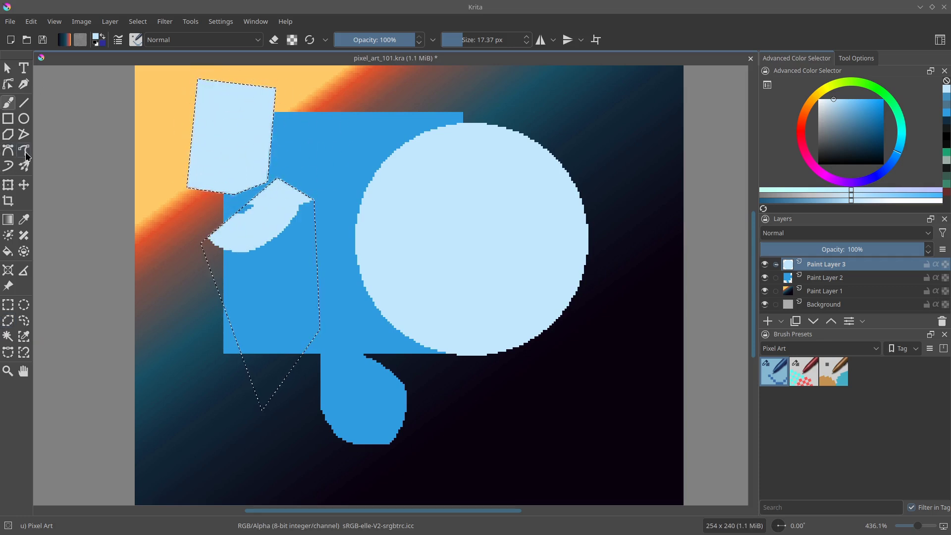
pyautogui.hotkey('ctrl', 'shift', 'a')
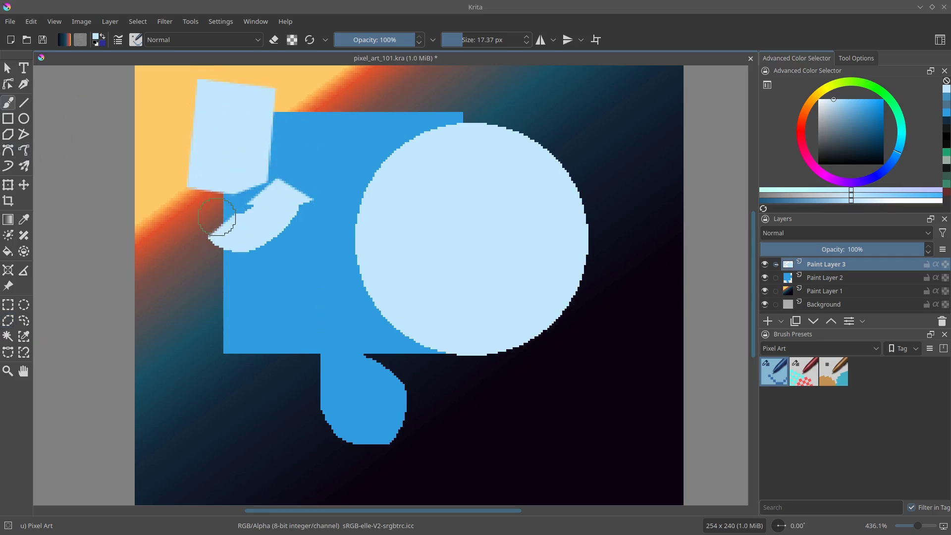
# Step: Inspect the painted polygon edges up close and turn off anti-aliasing for the polygonal selection tool
pyautogui.moveTo(241, 231); pyautogui.dragTo(261, 278)
pyautogui.scroll(3, 261, 277)
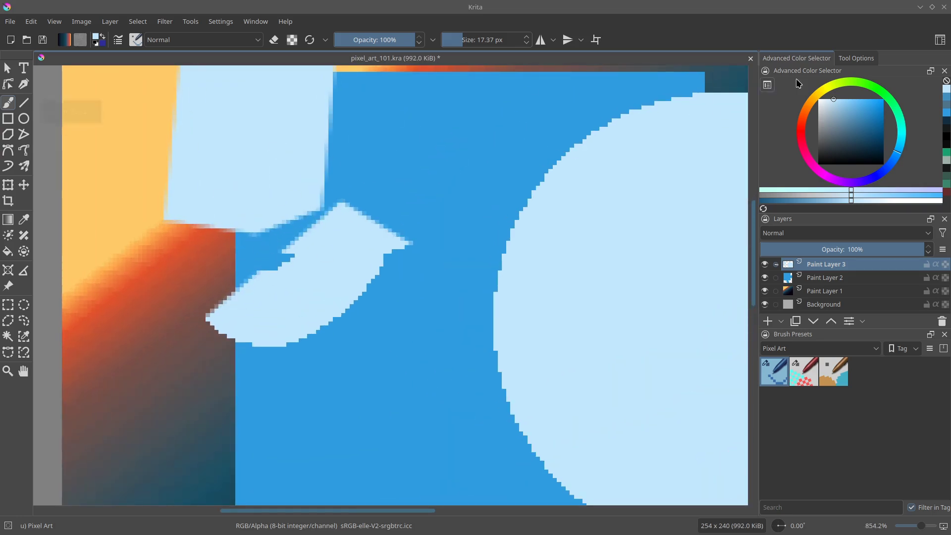
pyautogui.click(866, 61)
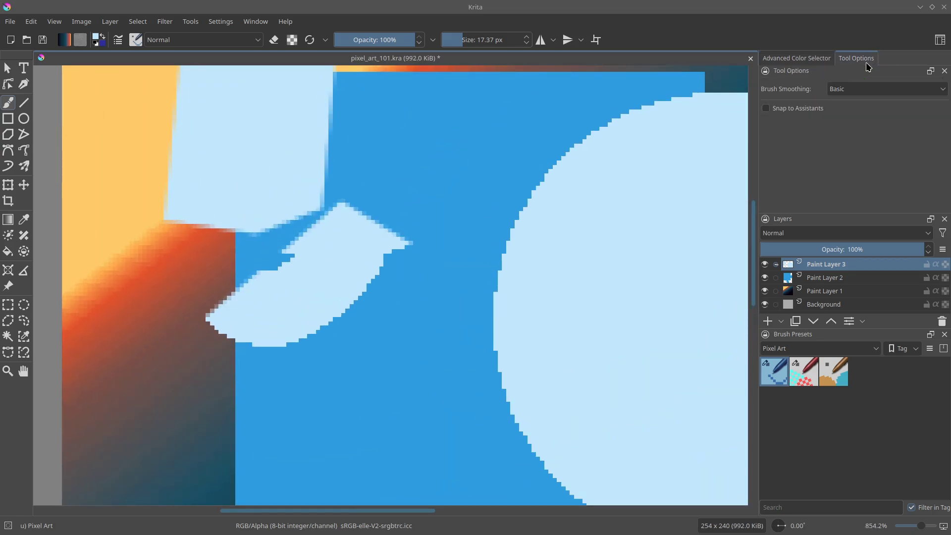
pyautogui.click(8, 321)
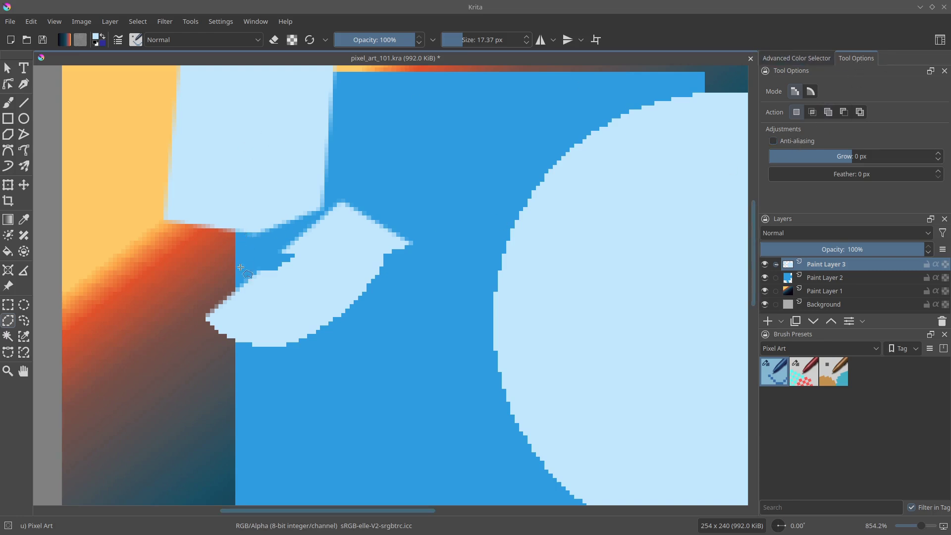
# Step: Make a polygonal selection between the brushed shape and the circle, paint pale blue inside it with the brush, and deselect
pyautogui.click(336, 291)
pyautogui.click(580, 318)
pyautogui.click(564, 193)
pyautogui.click(341, 193)
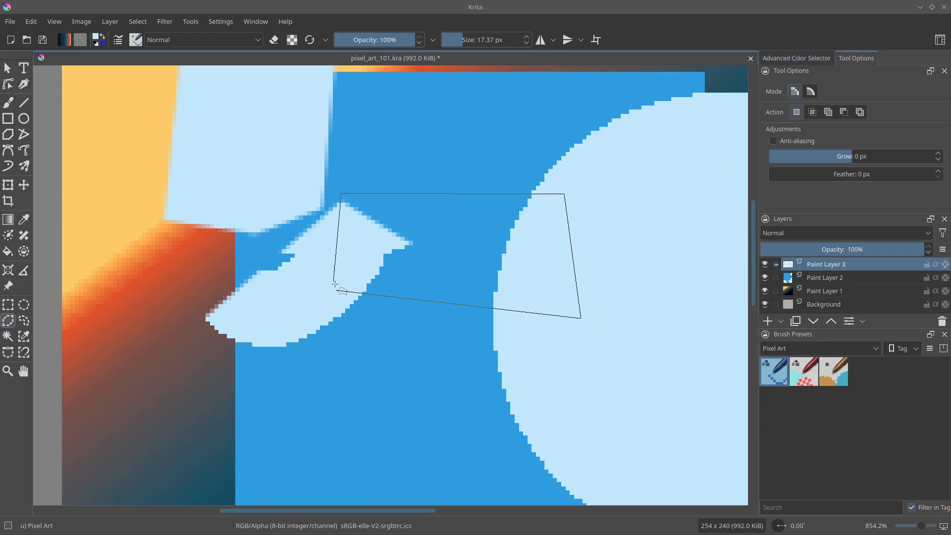
pyautogui.click(335, 292)
pyautogui.press('b')
pyautogui.moveTo(345, 214); pyautogui.dragTo(597, 230)
pyautogui.hotkey('ctrl', 'shift', 'a')
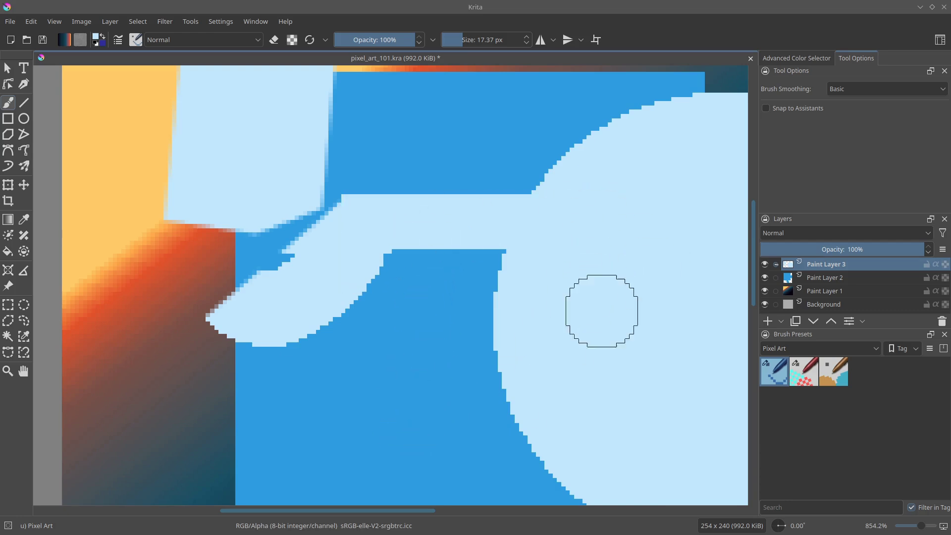
# Step: Select the connected pale blue circle area on Paint Layer 3 with the Contiguous Selection tool, inspect its outline, and deselect
pyautogui.click(12, 340)
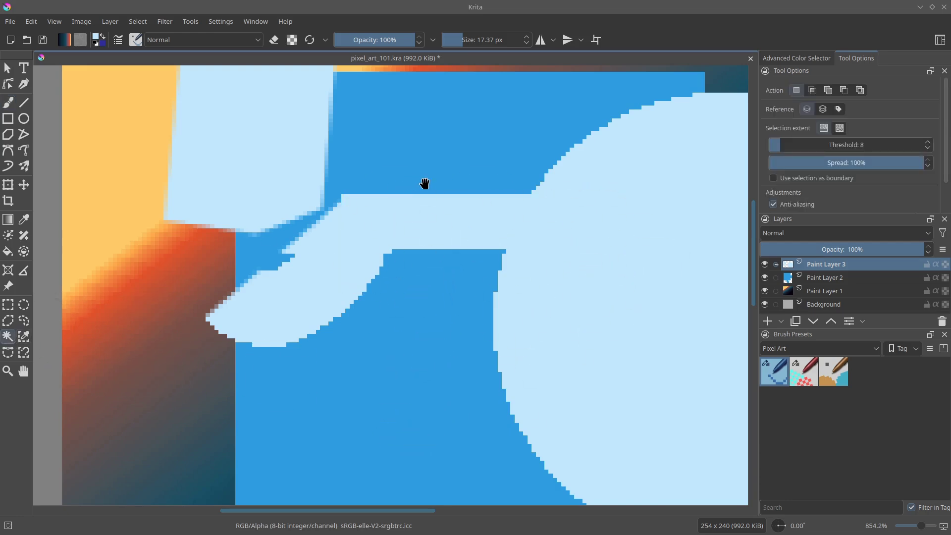
pyautogui.moveTo(425, 185); pyautogui.dragTo(189, 202)
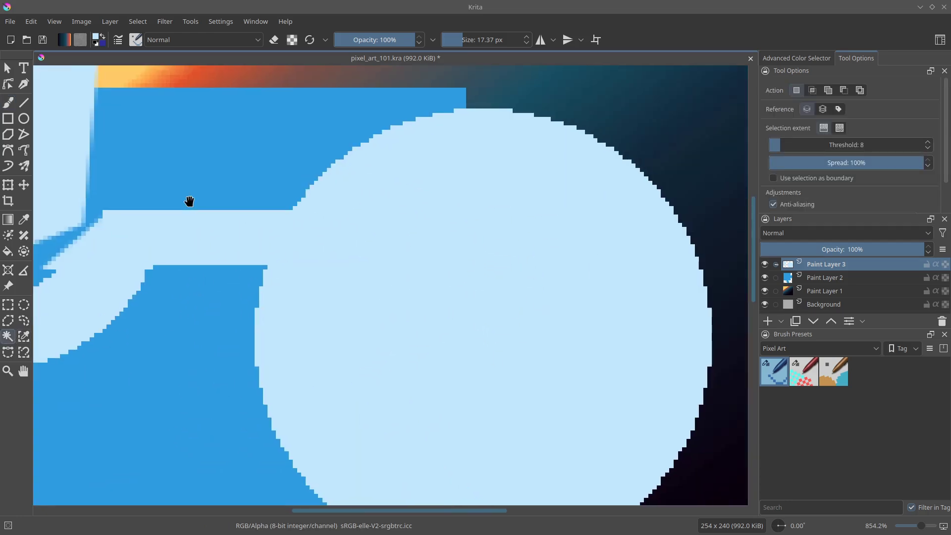
pyautogui.click(11, 340)
pyautogui.scroll(-6, 403, 335)
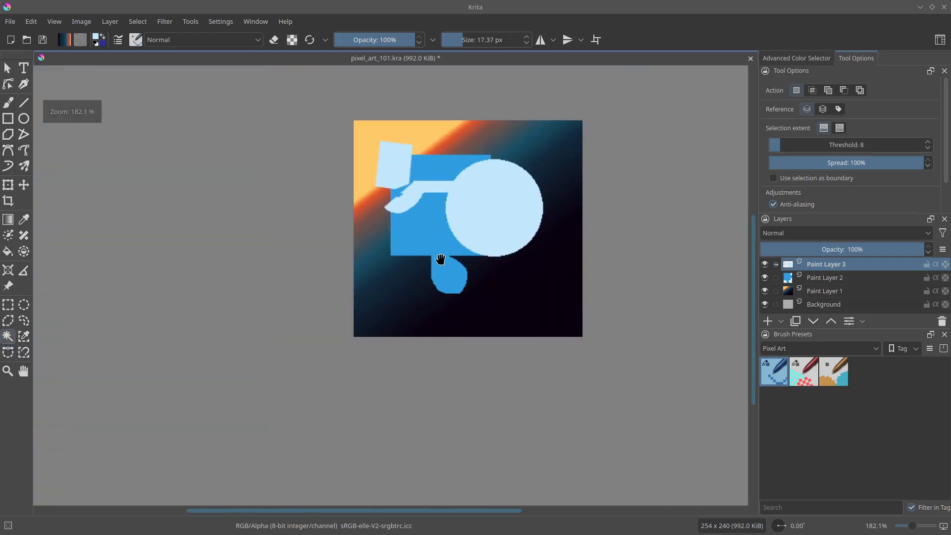
pyautogui.click(509, 195)
pyautogui.scroll(6, 510, 195)
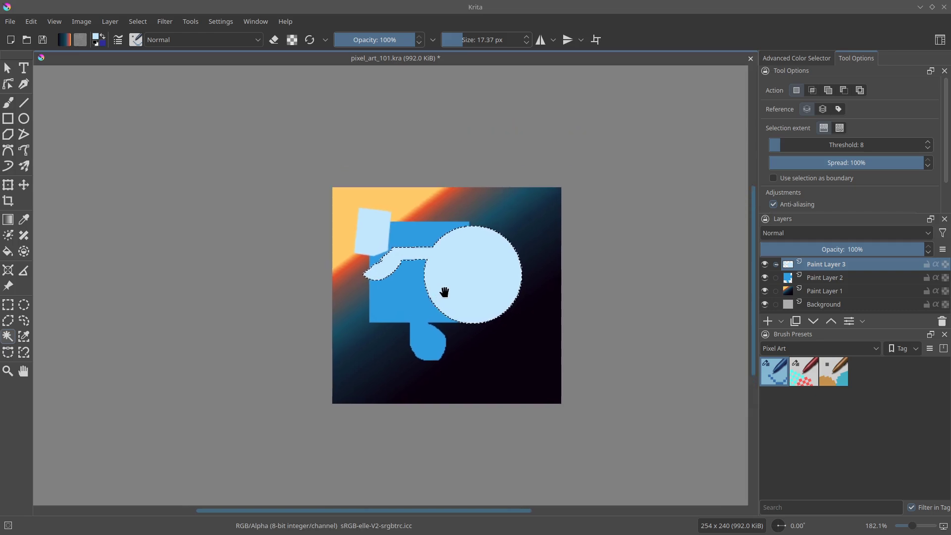
pyautogui.hotkey('ctrl', 'shift', 'a')
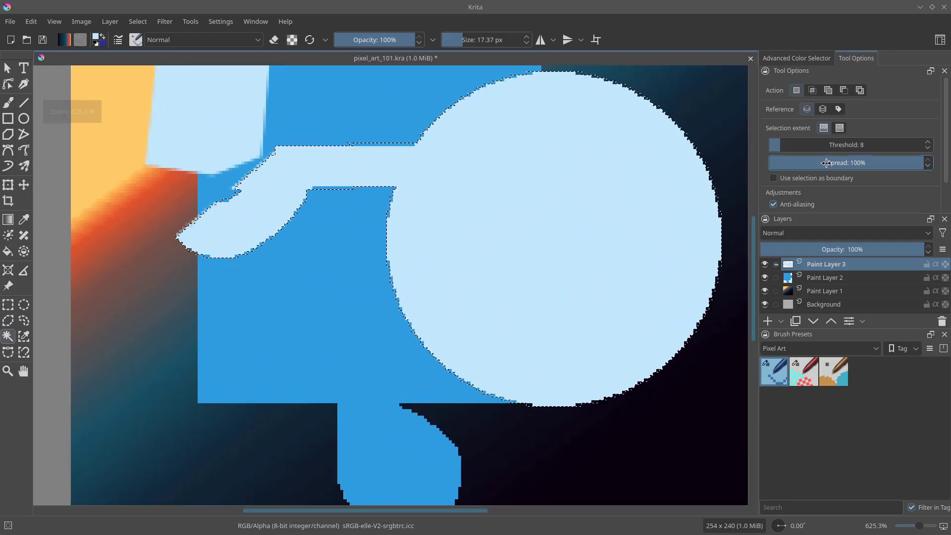
# Step: Set the Contiguous Selection tool's threshold to 2
pyautogui.click(928, 151)
pyautogui.click(928, 151)
pyautogui.click(929, 151)
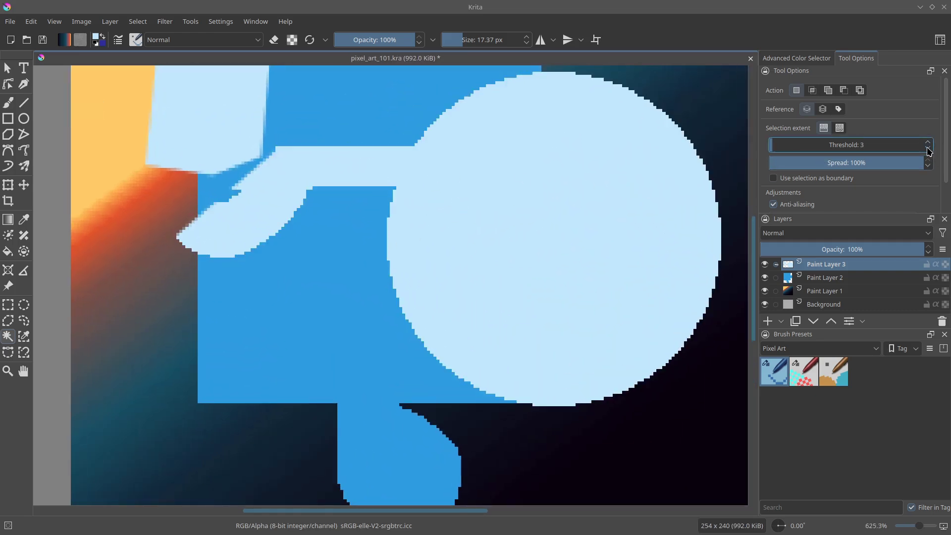
pyautogui.click(929, 150)
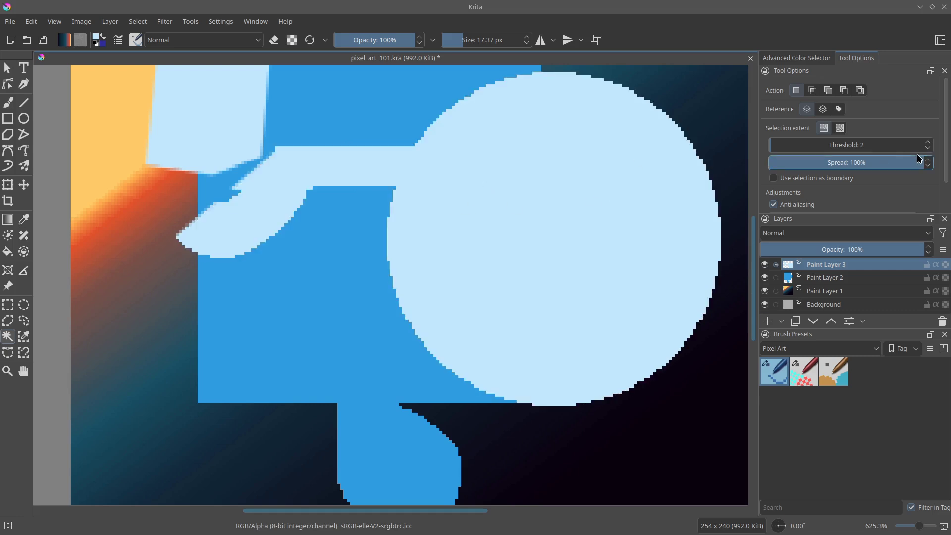
# Step: Select the transparent area of Paint Layer 3 twice with the Similar Color Selection tool, using a grow of 0 px, and deselect each time
pyautogui.click(24, 337)
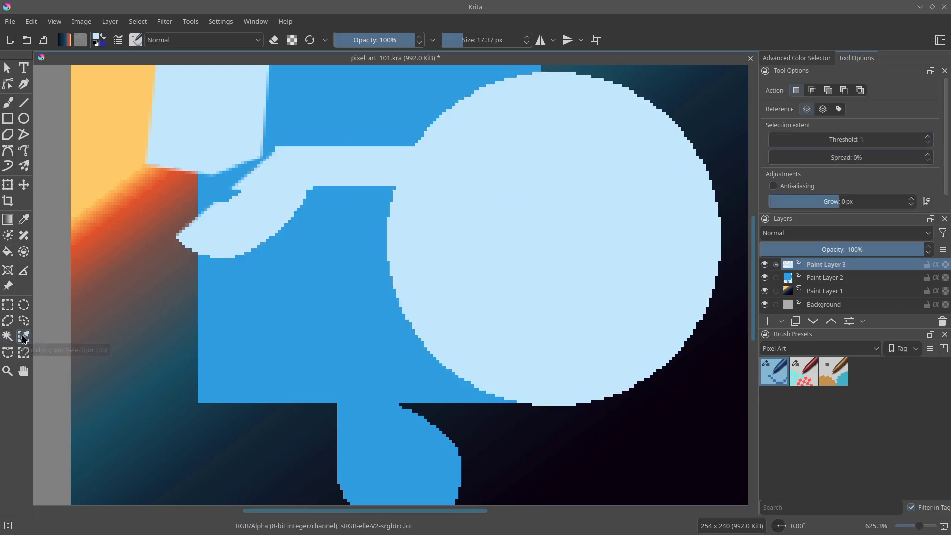
pyautogui.scroll(-4, 385, 317)
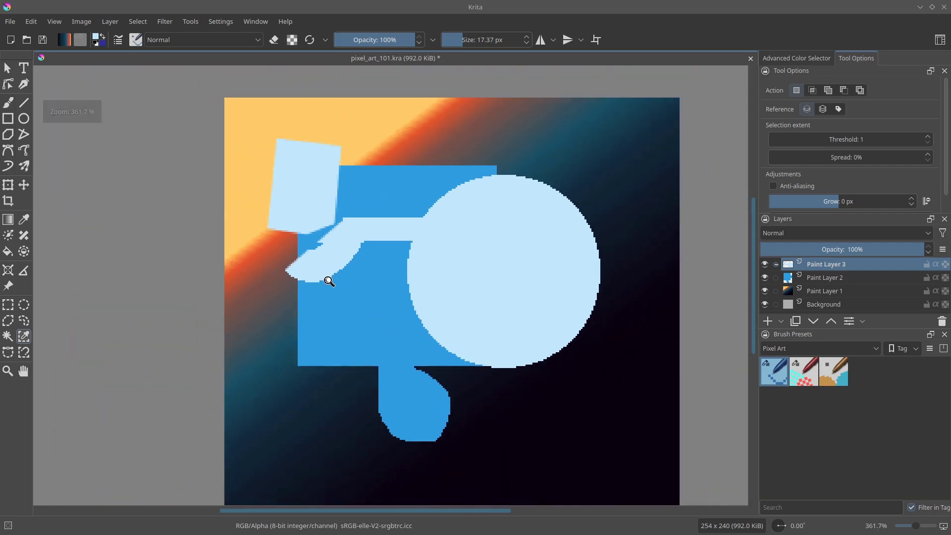
pyautogui.scroll(3, 340, 196)
pyautogui.click(371, 124)
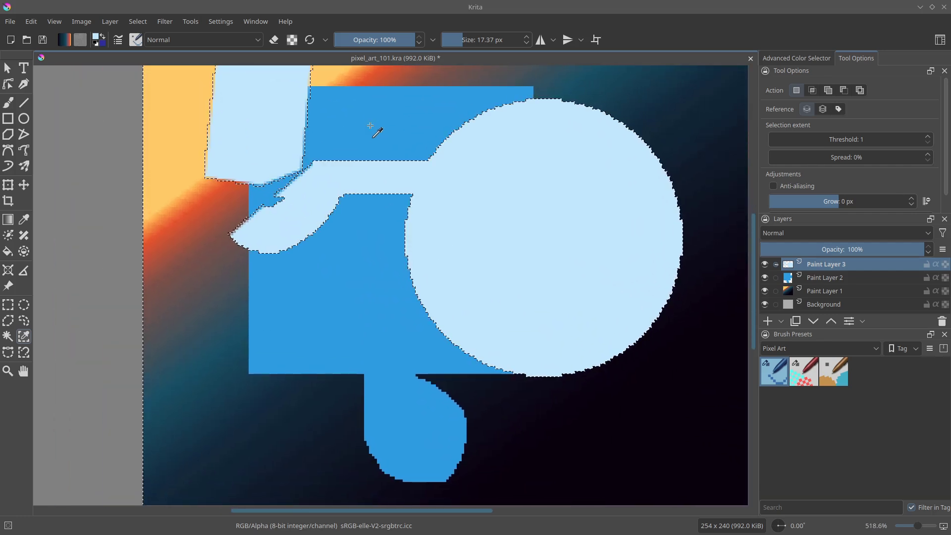
pyautogui.hotkey('ctrl', 'shift', 'a')
pyautogui.scroll(-4, 867, 177)
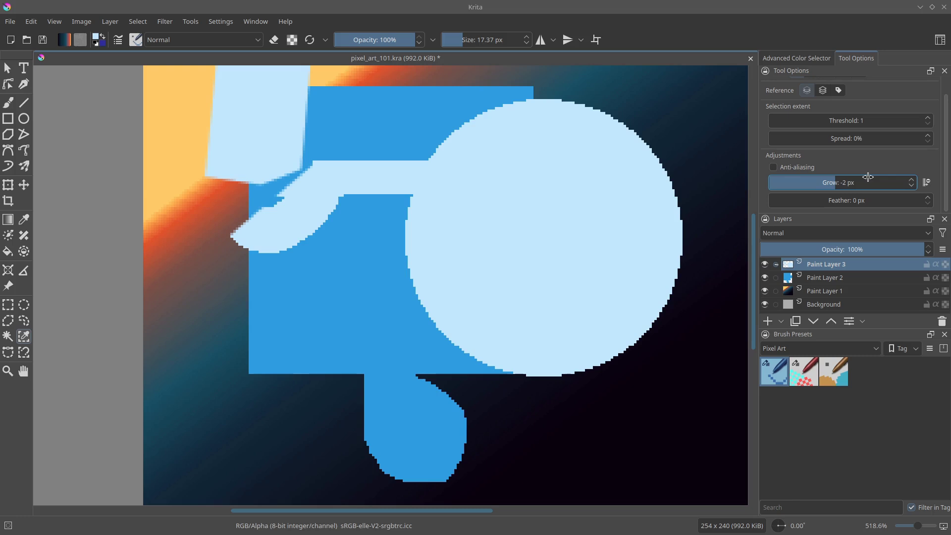
pyautogui.click(346, 239)
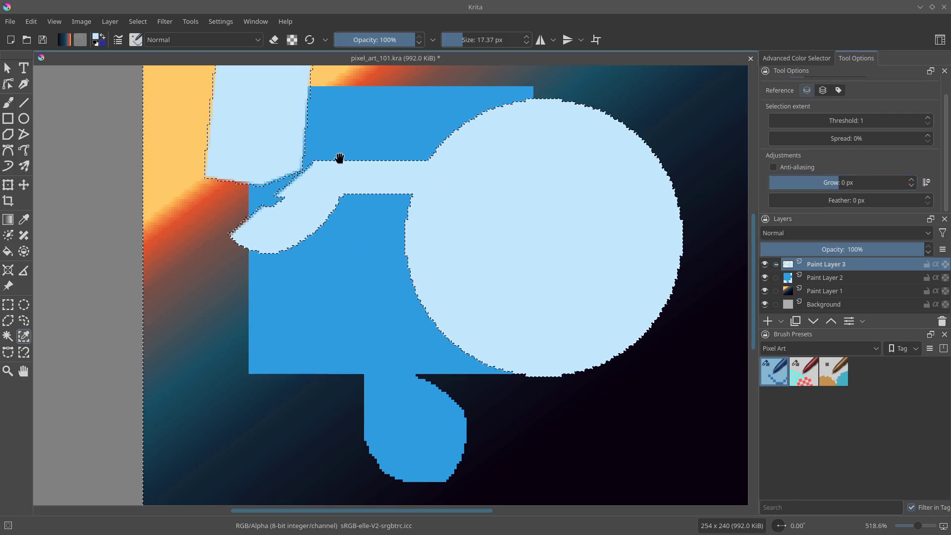
pyautogui.moveTo(339, 158); pyautogui.dragTo(345, 189)
pyautogui.hotkey('ctrl', 'shift', 'a')
# Step: Make Paint Layer 2 active, select its blue shapes by similar color, and deselect
pyautogui.click(856, 278)
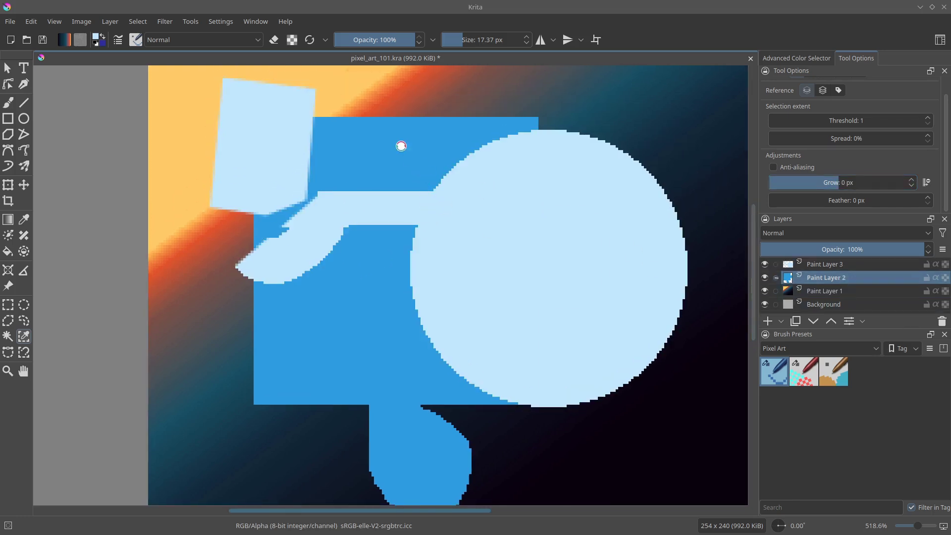
pyautogui.click(387, 163)
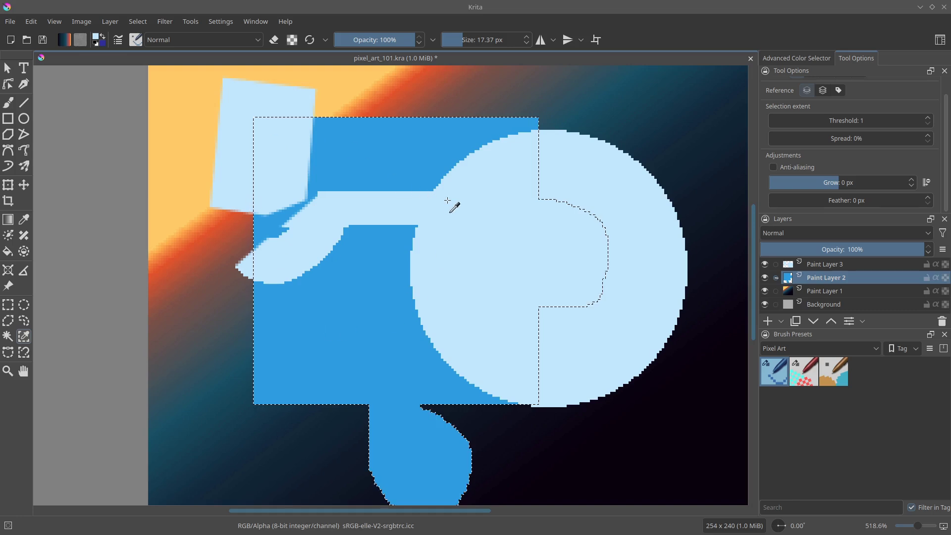
pyautogui.hotkey('ctrl', 'shift', 'a')
# Step: Merge Paint Layer 3 down into Paint Layer 2, then try a similar color selection of the merged layer's blue areas and deselect
pyautogui.click(867, 270)
pyautogui.hotkey('shift', 'Delete')
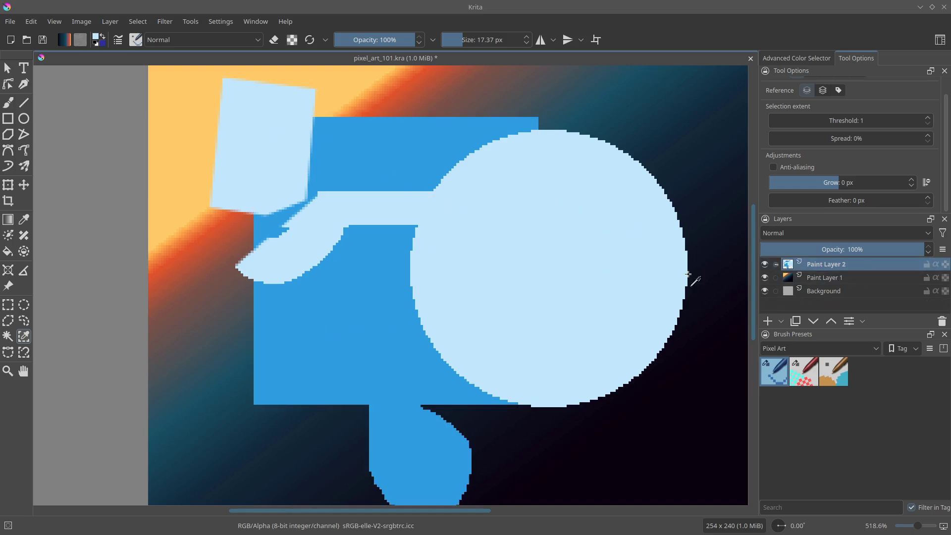
pyautogui.click(375, 281)
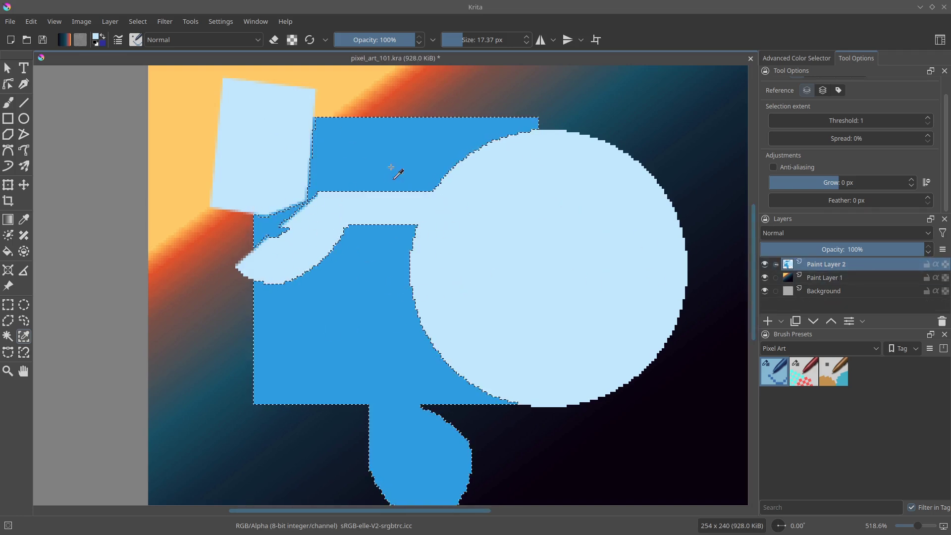
pyautogui.moveTo(432, 413); pyautogui.dragTo(395, 340)
pyautogui.moveTo(349, 74); pyautogui.dragTo(349, 118)
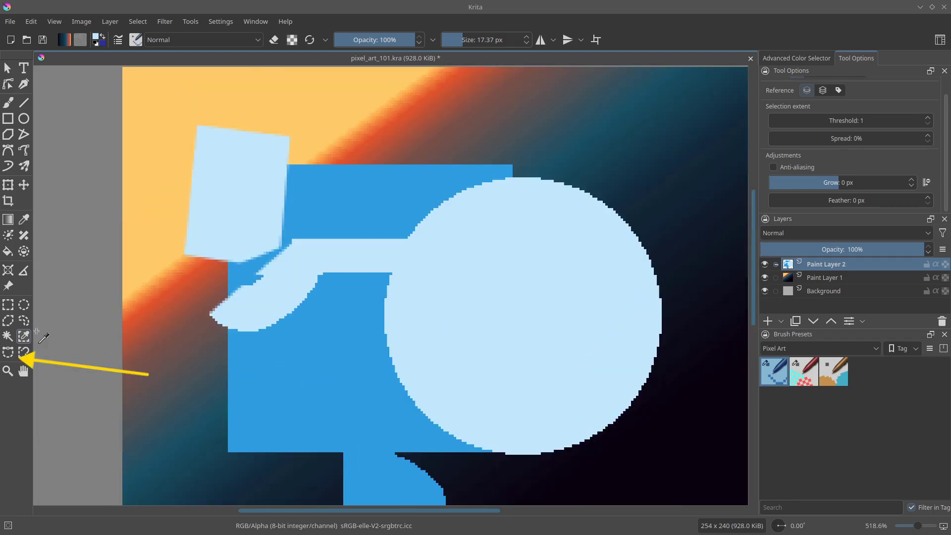
# Step: Draw a Bezier curve selection from the pale blue block across to the circle, paint pale blue inside it, and deselect
pyautogui.click(8, 352)
pyautogui.moveTo(400, 191); pyautogui.dragTo(407, 191)
pyautogui.moveTo(412, 193); pyautogui.dragTo(535, 249)
pyautogui.moveTo(534, 262); pyautogui.dragTo(515, 351)
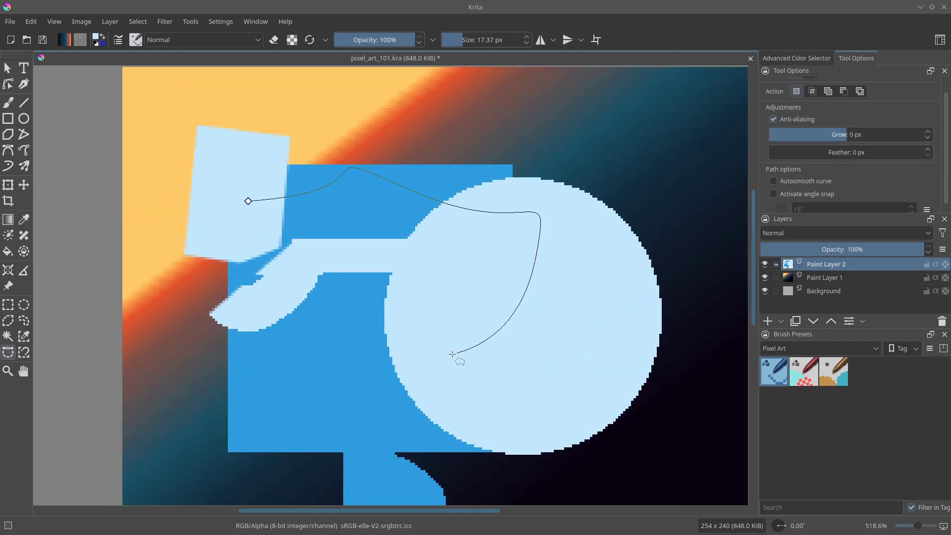
pyautogui.moveTo(389, 344); pyautogui.dragTo(309, 327)
pyautogui.press('b')
pyautogui.moveTo(467, 212)
pyautogui.mouseDown()
pyautogui.moveTo(251, 251)
pyautogui.moveTo(375, 256)
pyautogui.moveTo(560, 210)
pyautogui.mouseUp()
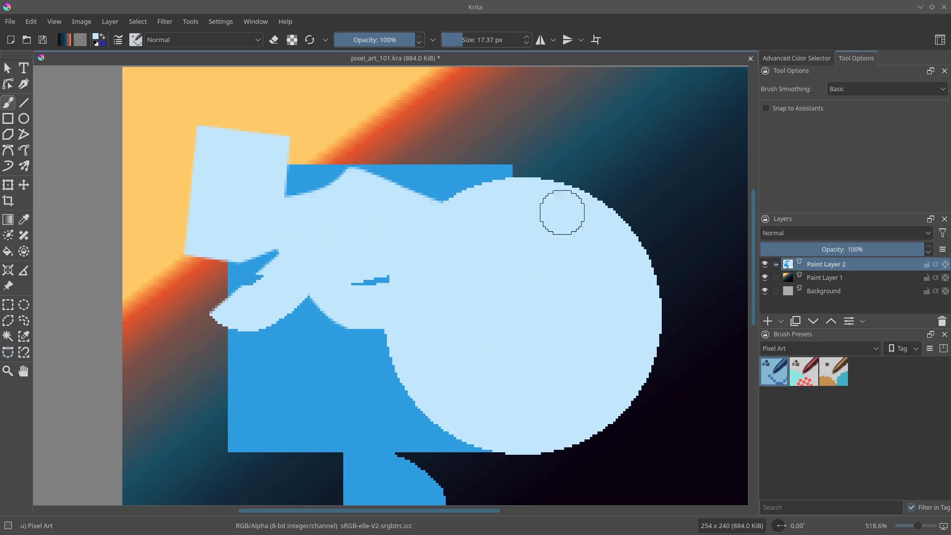
pyautogui.hotkey('ctrl', 'shift', 'a')
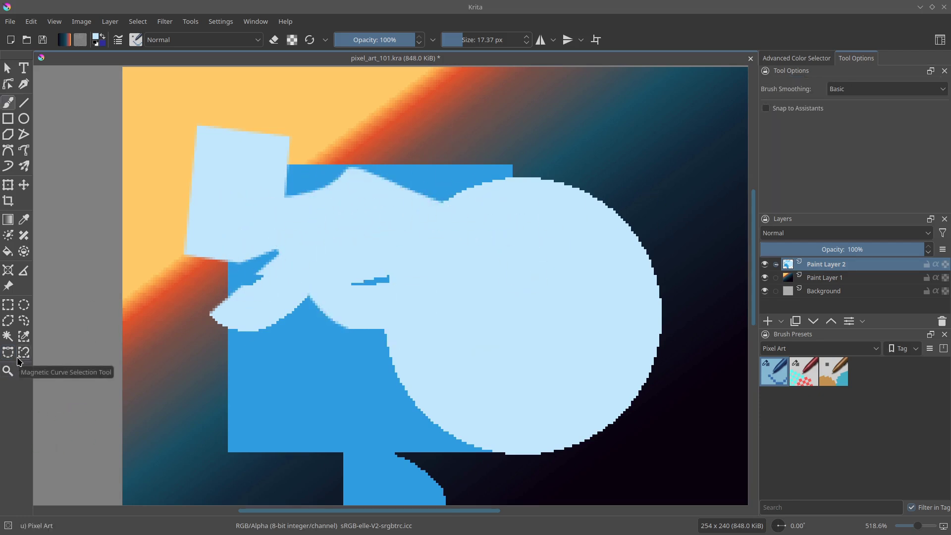
# Step: Try to outline the pale blue circle and adjoining shape with the Magnetic Curve Selection tool
pyautogui.click(23, 352)
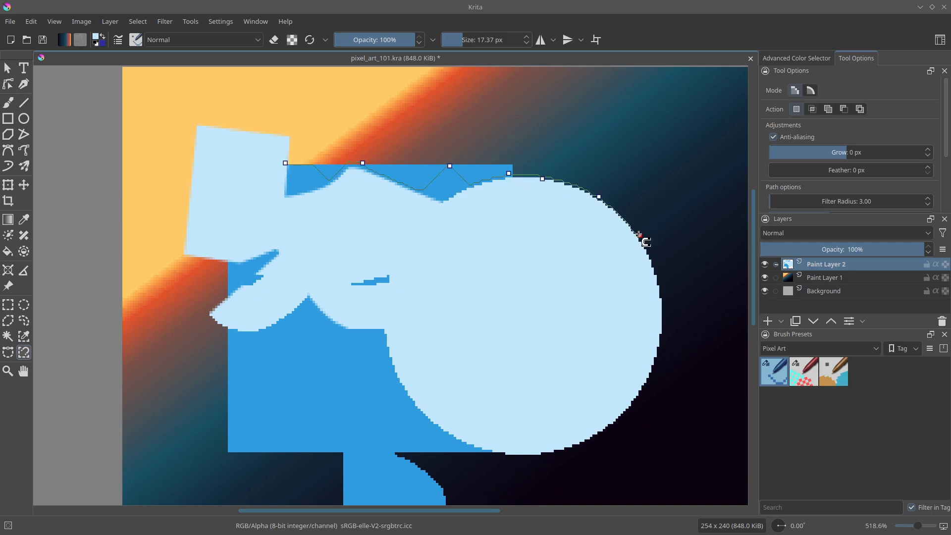
pyautogui.click(640, 234)
pyautogui.click(591, 448)
pyautogui.click(506, 458)
pyautogui.click(422, 425)
pyautogui.click(326, 289)
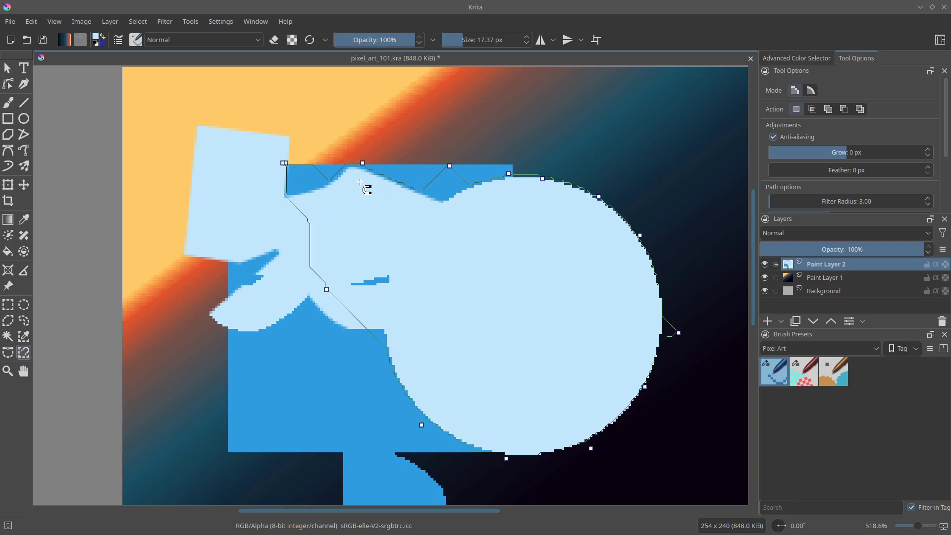
pyautogui.press('b')
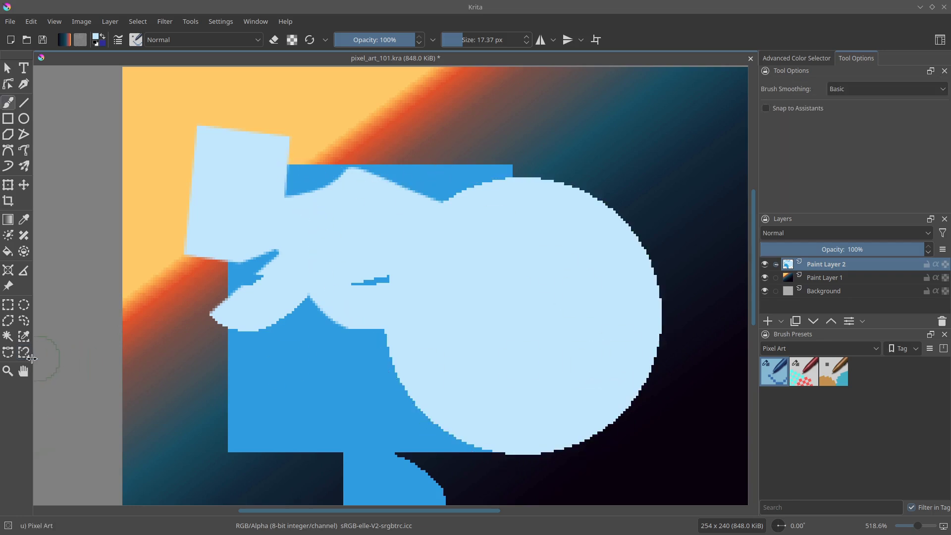
# Step: Make a freehand selection around the area below the pale blue block, paint pale blue inside it with the brush, and deselect
pyautogui.click(12, 309)
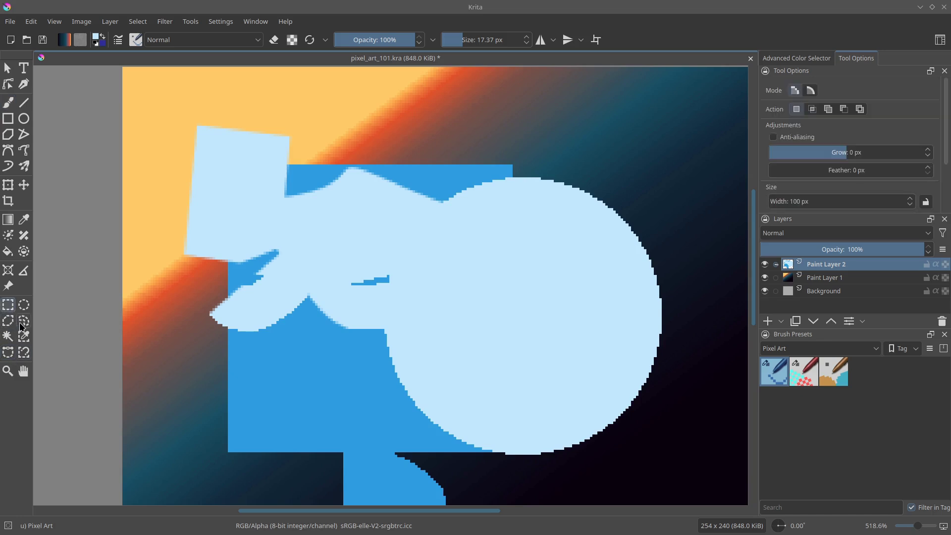
pyautogui.click(22, 325)
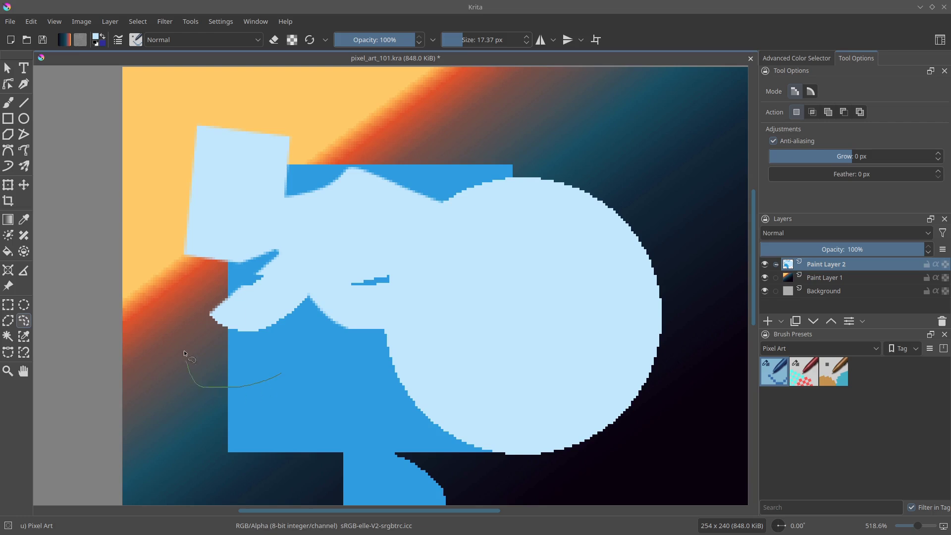
pyautogui.hotkey('ctrl', 'shift', 'a')
pyautogui.moveTo(314, 258); pyautogui.dragTo(139, 312)
pyautogui.press('b')
pyautogui.moveTo(190, 384)
pyautogui.mouseDown()
pyautogui.moveTo(215, 245)
pyautogui.moveTo(110, 311)
pyautogui.moveTo(200, 310)
pyautogui.mouseUp()
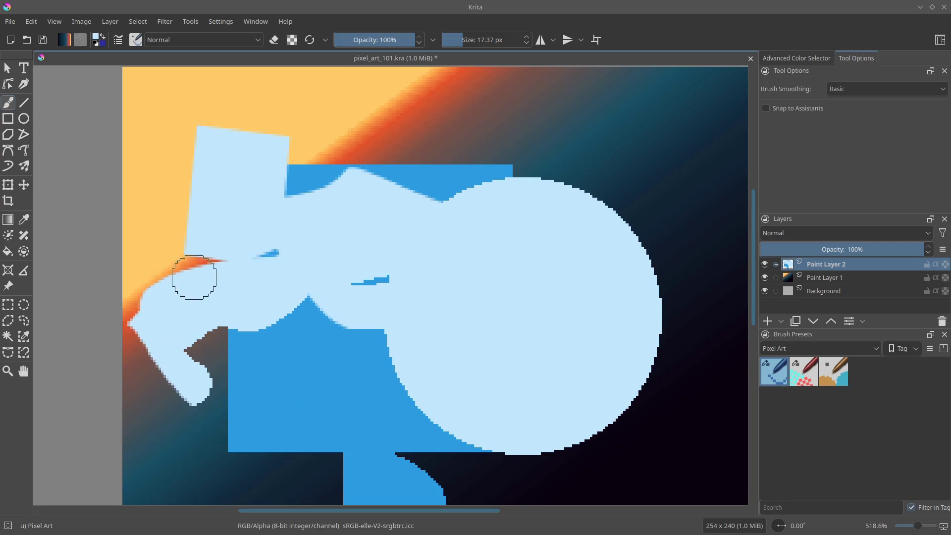
pyautogui.hotkey('ctrl', 'shift', 'a')
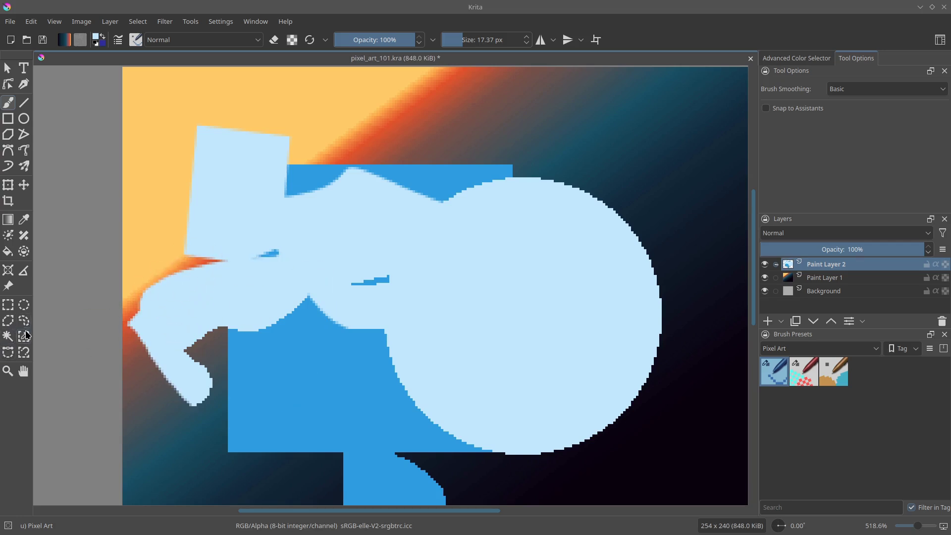
# Step: Make a freehand selection without anti-aliasing over the circle's upper edge, paint pale blue inside it with the brush, and deselect
pyautogui.click(28, 322)
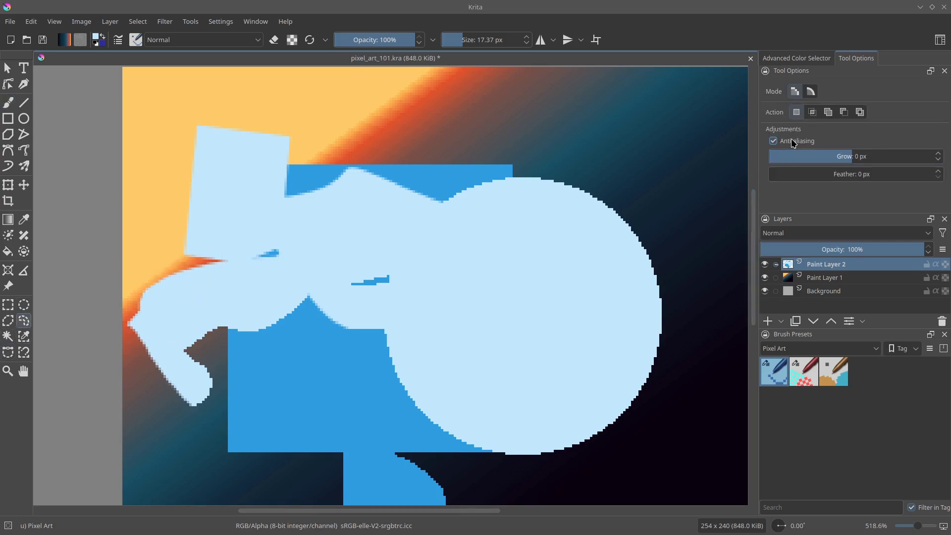
pyautogui.moveTo(476, 230)
pyautogui.mouseDown()
pyautogui.moveTo(545, 276)
pyautogui.moveTo(474, 229)
pyautogui.mouseUp()
pyautogui.press('b')
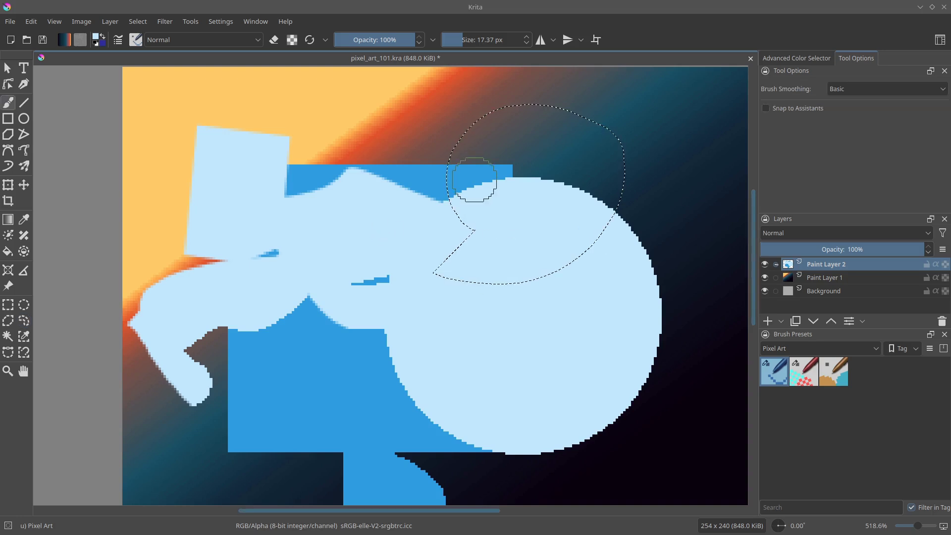
pyautogui.moveTo(477, 187)
pyautogui.mouseDown()
pyautogui.moveTo(557, 107)
pyautogui.moveTo(472, 123)
pyautogui.moveTo(480, 164)
pyautogui.moveTo(433, 175)
pyautogui.moveTo(472, 202)
pyautogui.moveTo(353, 240)
pyautogui.moveTo(664, 194)
pyautogui.moveTo(615, 162)
pyautogui.moveTo(622, 193)
pyautogui.moveTo(586, 181)
pyautogui.mouseUp()
pyautogui.hotkey('ctrl', 'shift', 'a')
pyautogui.moveTo(507, 237); pyautogui.dragTo(427, 250)
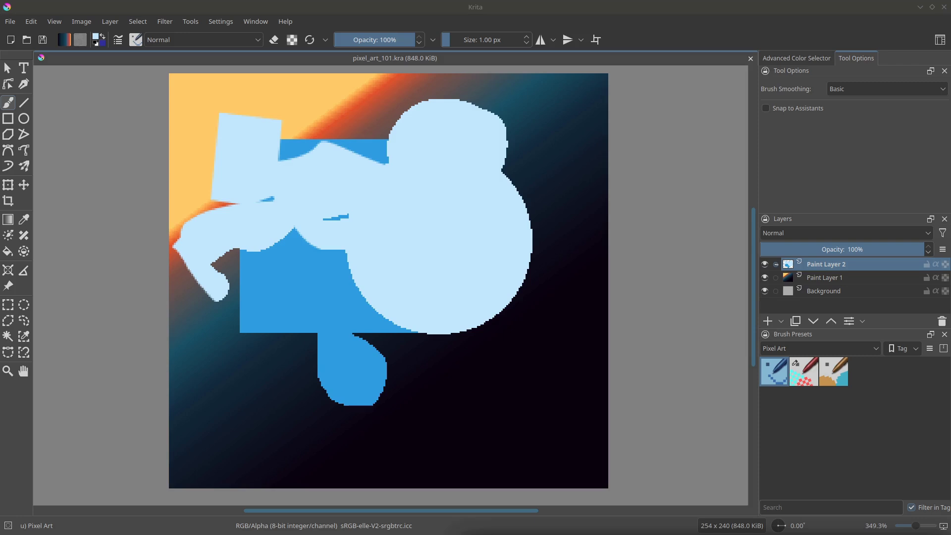
# Step: Paint pale blue around the circle's lower edge with a 22.49 px brush, then reduce the brush size to 0.79 px
pyautogui.moveTo(448, 38); pyautogui.dragTo(464, 39)
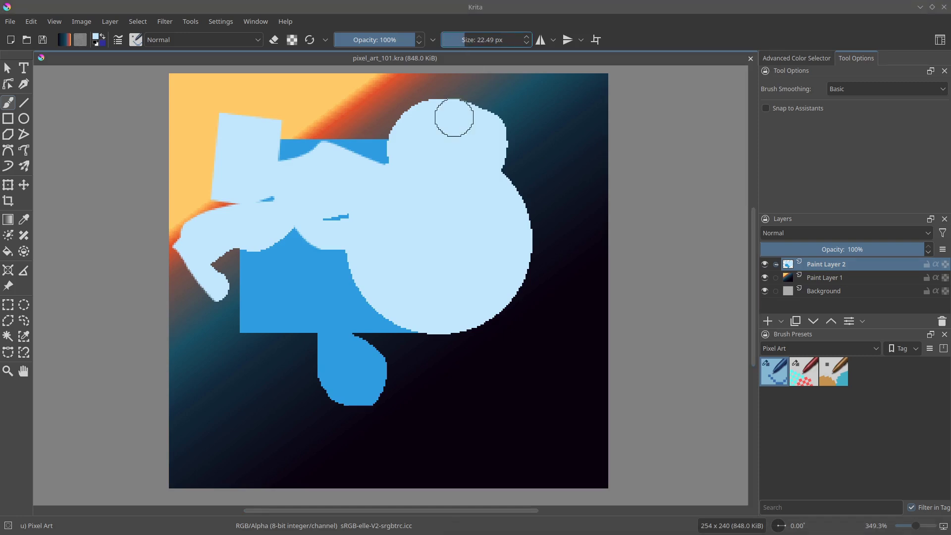
pyautogui.moveTo(416, 305)
pyautogui.mouseDown()
pyautogui.moveTo(398, 327)
pyautogui.moveTo(445, 312)
pyautogui.moveTo(357, 343)
pyautogui.moveTo(359, 358)
pyautogui.moveTo(407, 347)
pyautogui.moveTo(411, 267)
pyautogui.moveTo(313, 308)
pyautogui.moveTo(465, 328)
pyautogui.moveTo(495, 322)
pyautogui.moveTo(416, 363)
pyautogui.mouseUp()
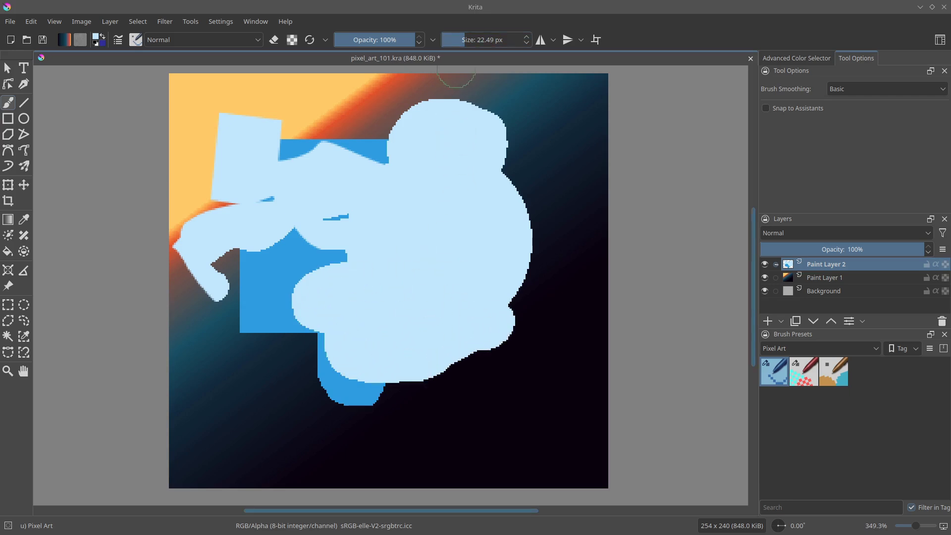
pyautogui.moveTo(462, 41); pyautogui.dragTo(456, 48)
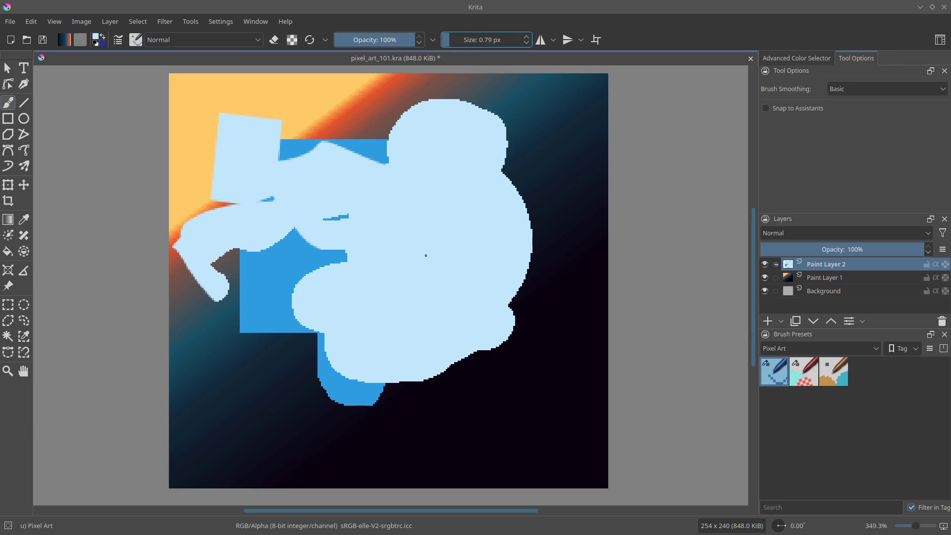
# Step: Paint a wide pale blue area around the circle's lower half with a 35.77 px brush, then enlarge the brush to 47.45 px
pyautogui.click(325, 321)
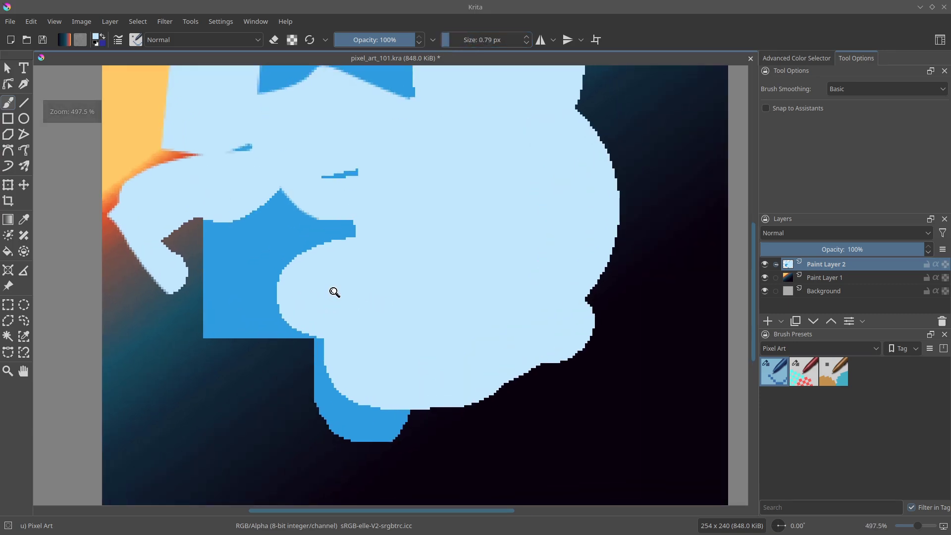
pyautogui.moveTo(391, 259)
pyautogui.mouseDown()
pyautogui.moveTo(339, 254)
pyautogui.moveTo(306, 283)
pyautogui.moveTo(302, 323)
pyautogui.moveTo(349, 387)
pyautogui.moveTo(407, 401)
pyautogui.moveTo(516, 383)
pyautogui.moveTo(558, 345)
pyautogui.moveTo(575, 238)
pyautogui.moveTo(603, 275)
pyautogui.moveTo(553, 384)
pyautogui.moveTo(391, 436)
pyautogui.moveTo(283, 314)
pyautogui.mouseUp()
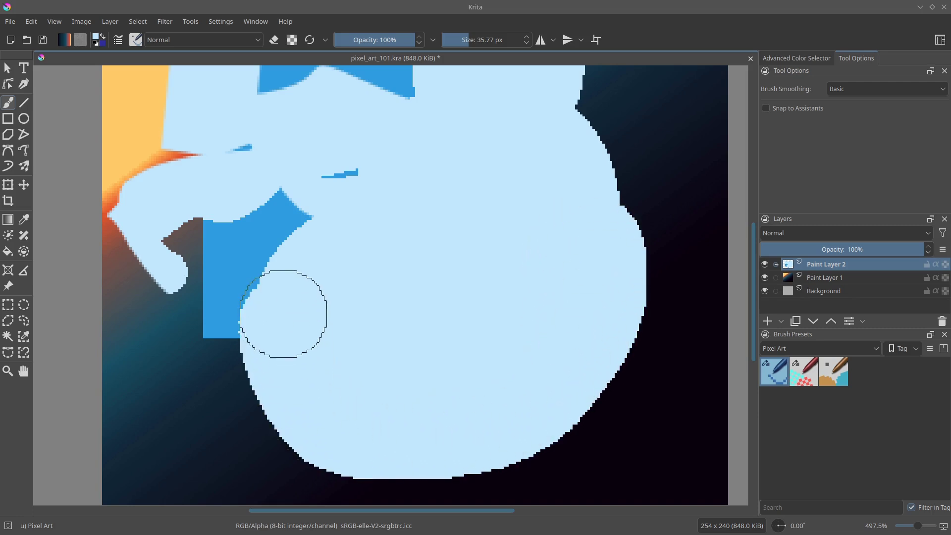
pyautogui.moveTo(453, 272)
pyautogui.mouseDown()
pyautogui.moveTo(383, 272)
pyautogui.moveTo(575, 272)
pyautogui.moveTo(502, 272)
pyautogui.moveTo(553, 272)
pyautogui.mouseUp()
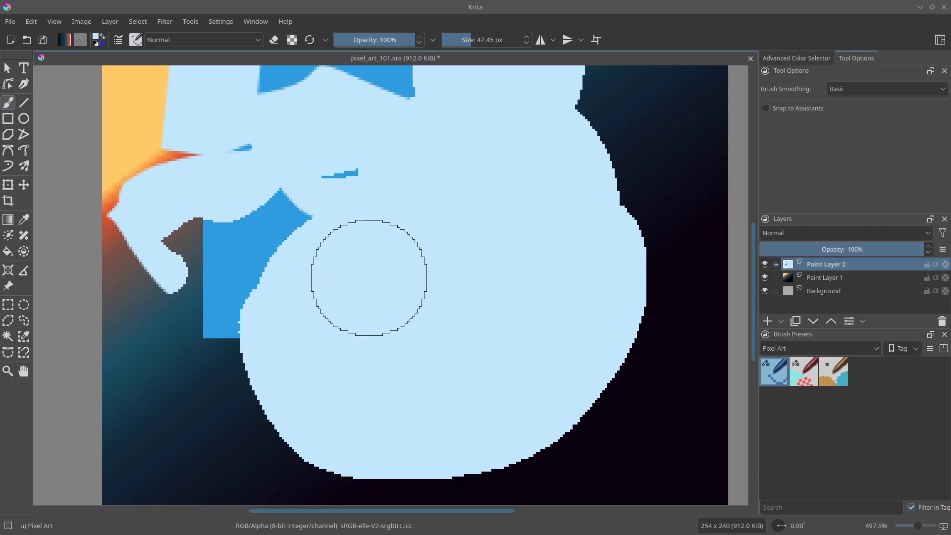
# Step: Reload the original brush preset, then paint pale blue around the shape's lower and outer edges with brushes of 28.94 and 18.89 px
pyautogui.hotkey('ctrl', 'r')
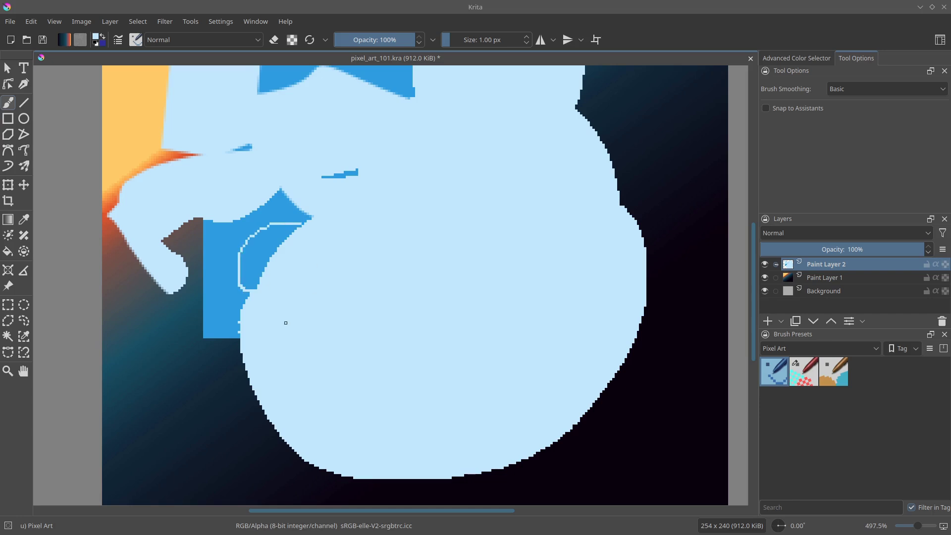
pyautogui.keyDown('shift'); pyautogui.moveTo(243, 305); pyautogui.dragTo(270, 305); pyautogui.keyUp('shift')
pyautogui.moveTo(195, 368)
pyautogui.mouseDown()
pyautogui.moveTo(294, 335)
pyautogui.moveTo(209, 388)
pyautogui.moveTo(208, 405)
pyautogui.mouseUp()
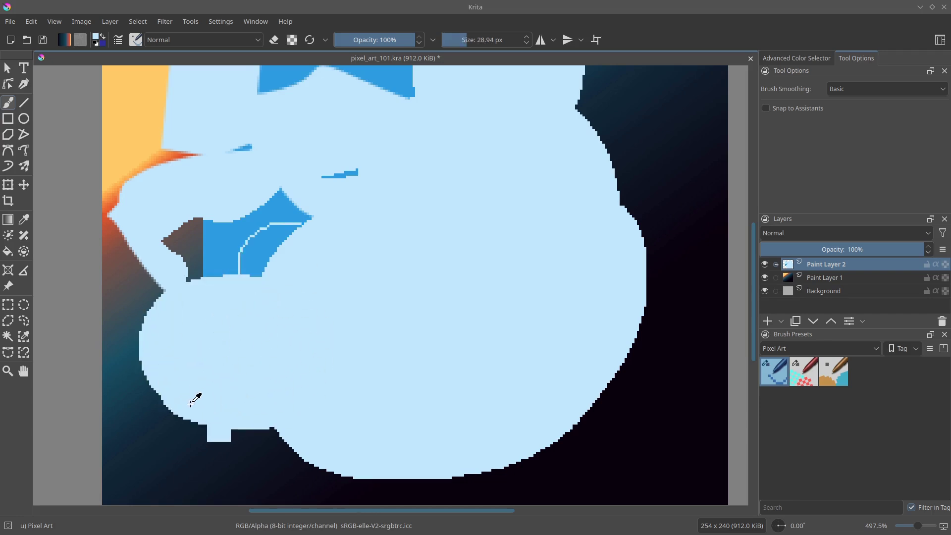
pyautogui.hotkey('ctrl', 'z')
pyautogui.moveTo(280, 440)
pyautogui.keyDown('shift'); pyautogui.mouseDown()
pyautogui.moveTo(236, 436)
pyautogui.moveTo(213, 393)
pyautogui.moveTo(297, 468)
pyautogui.moveTo(672, 283)
pyautogui.moveTo(654, 287)
pyautogui.mouseUp(); pyautogui.keyUp('shift')
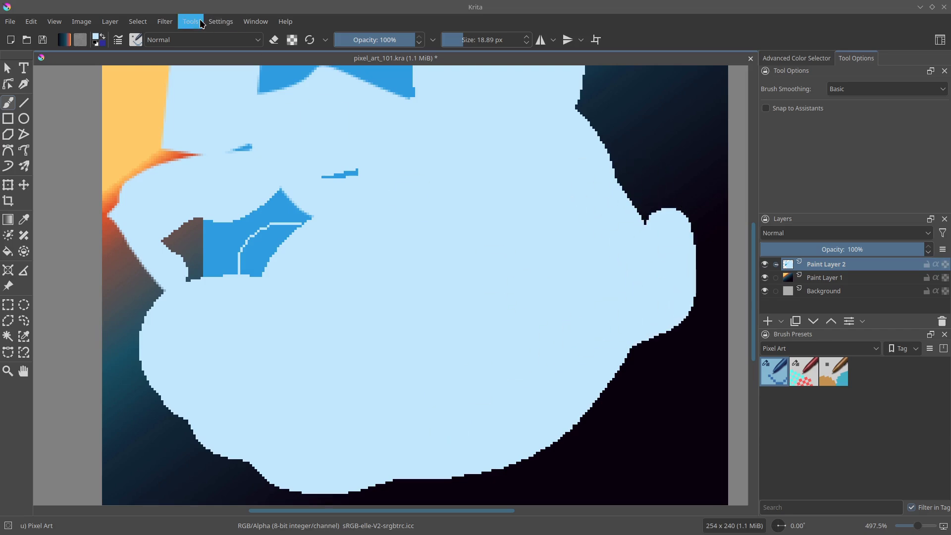
# Step: Search the keyboard shortcut settings for "reload original" and open the custom shortcut of Reload Original Preset
pyautogui.click(221, 22)
pyautogui.click(257, 37)
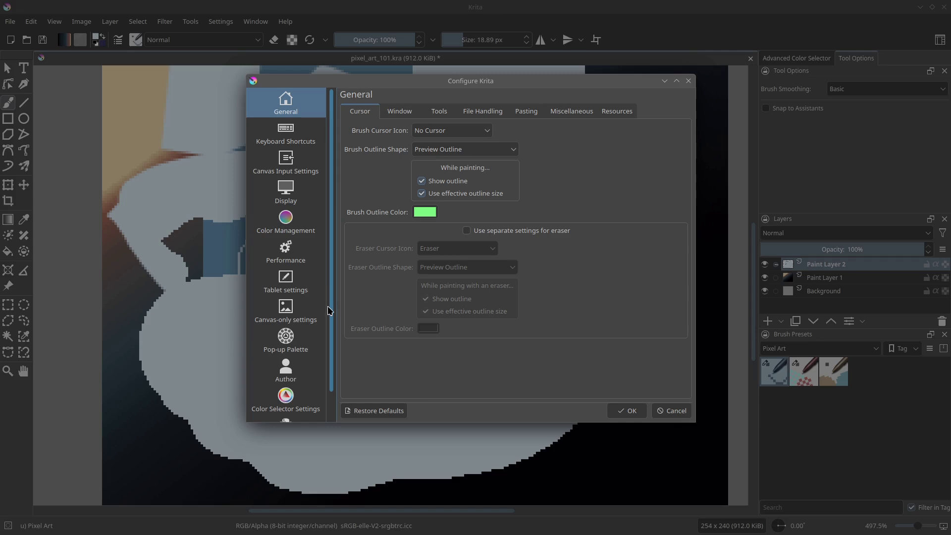
pyautogui.moveTo(328, 308)
pyautogui.mouseDown()
pyautogui.moveTo(334, 358)
pyautogui.moveTo(329, 292)
pyautogui.mouseUp()
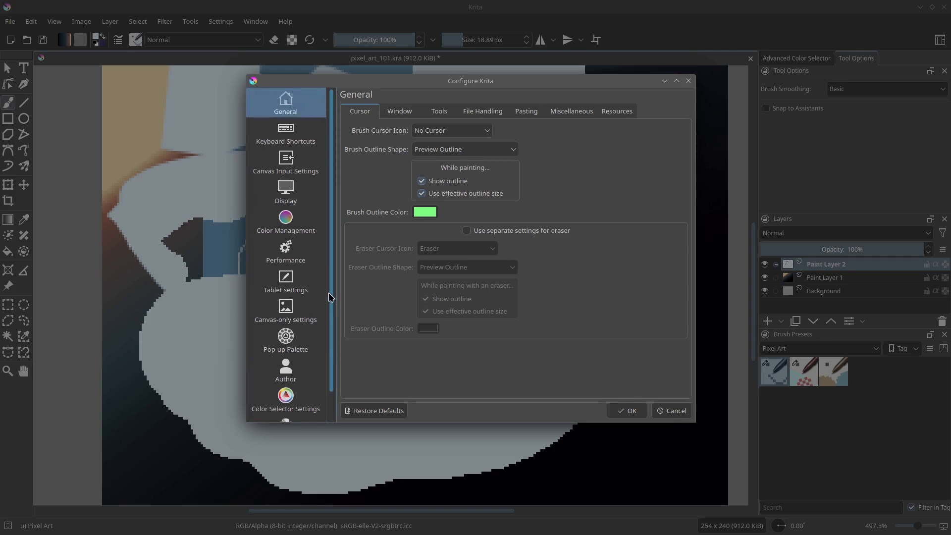
pyautogui.click(287, 142)
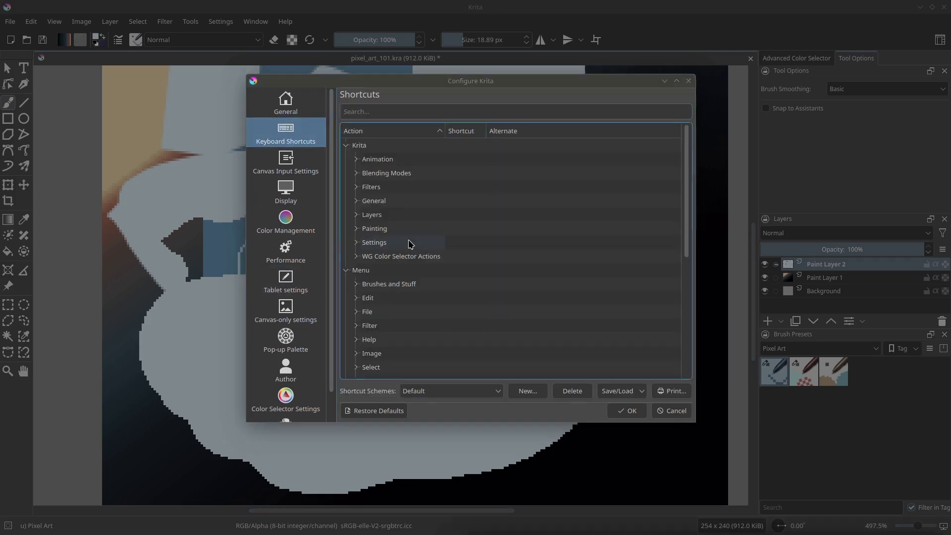
pyautogui.click(377, 109)
pyautogui.write('reload')
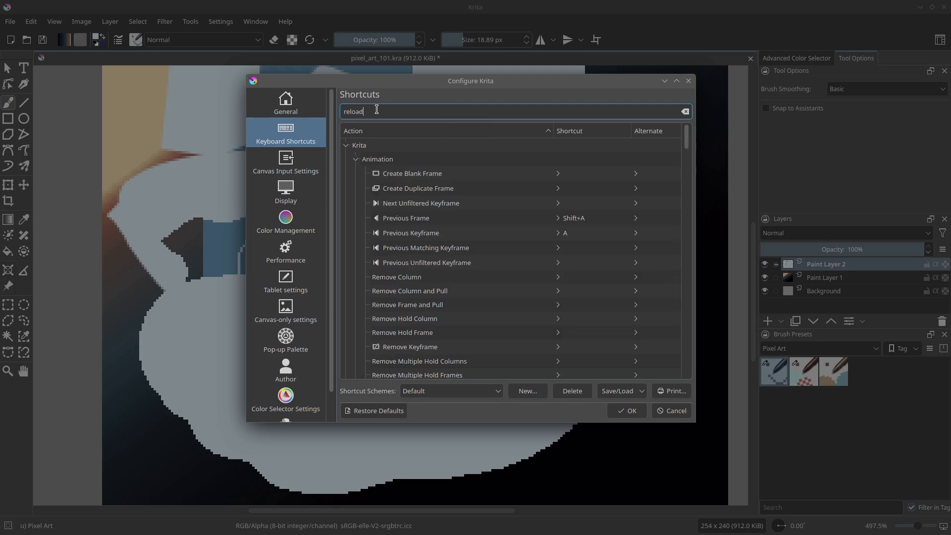
pyautogui.write(' original')
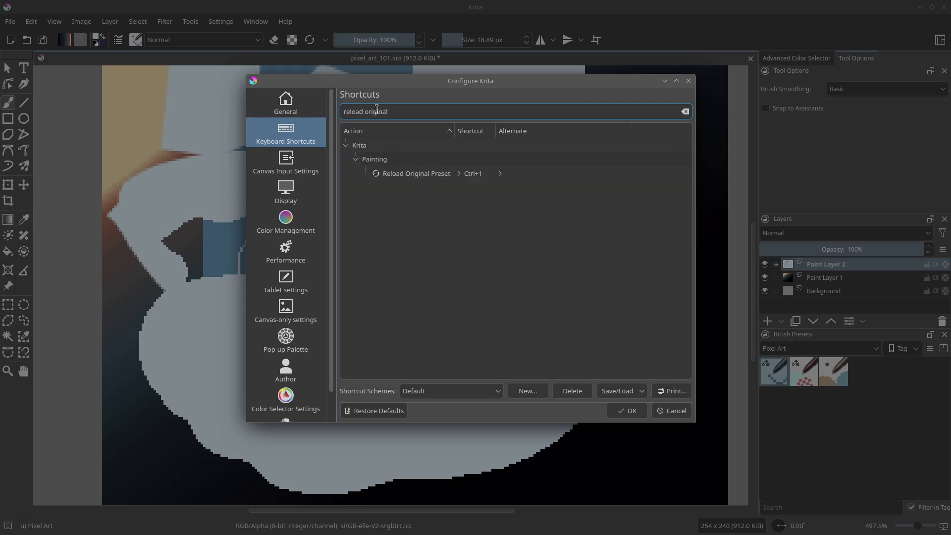
pyautogui.click(447, 182)
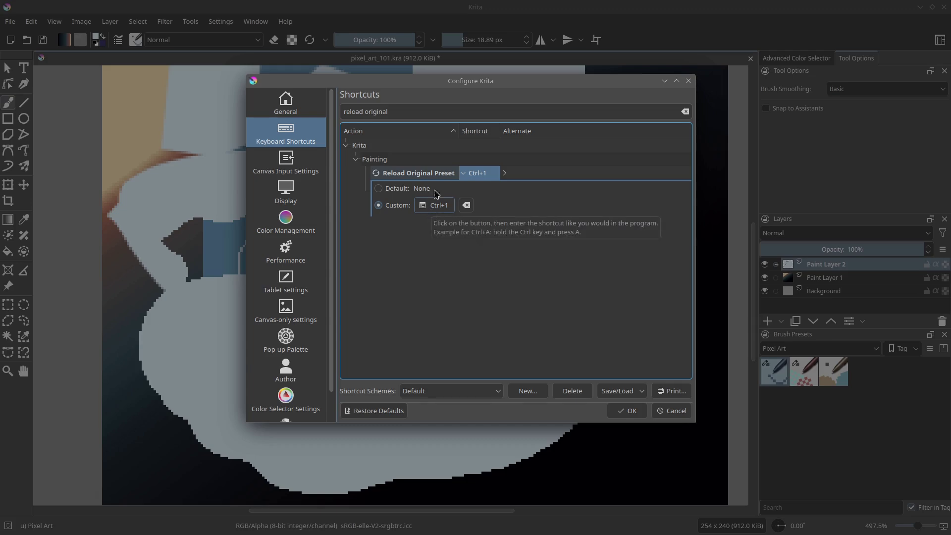
pyautogui.click(433, 206)
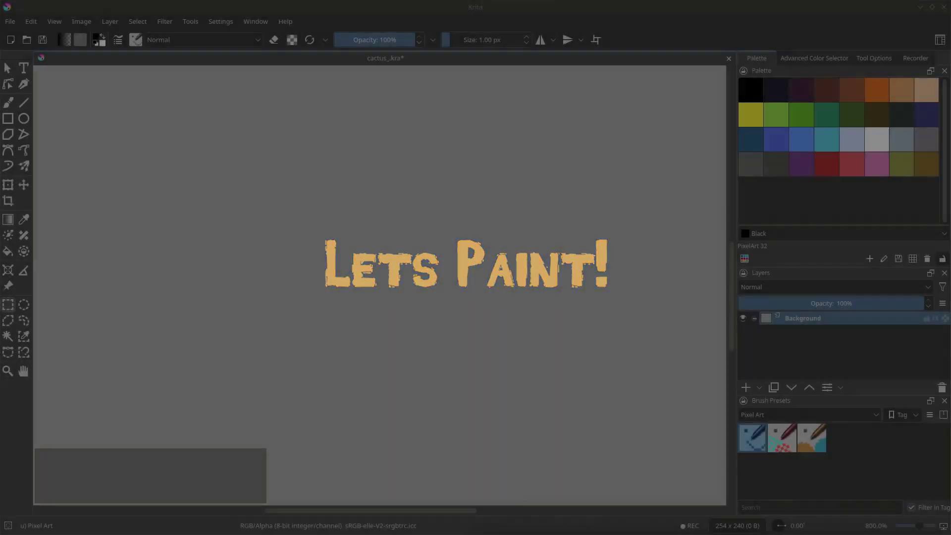
# Step: Add a paint layer to the cactus document and draw a black horizontal ground line about 46 px long
pyautogui.press('b')
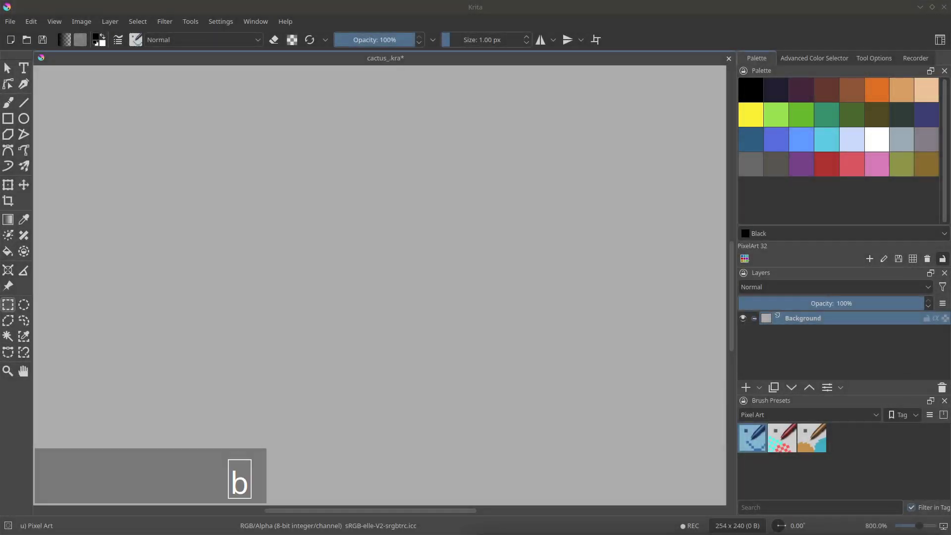
pyautogui.click(745, 387)
pyautogui.click(751, 90)
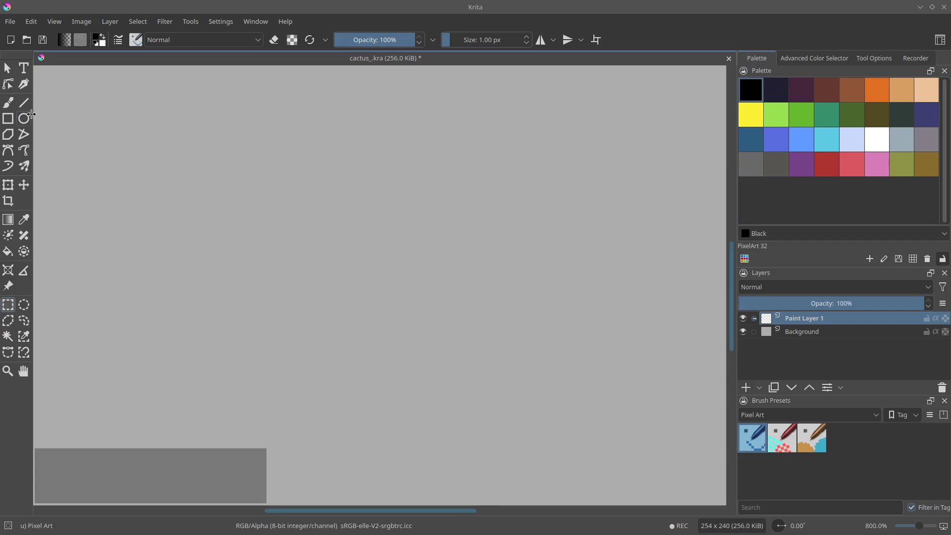
pyautogui.click(22, 103)
pyautogui.moveTo(291, 354); pyautogui.dragTo(485, 351)
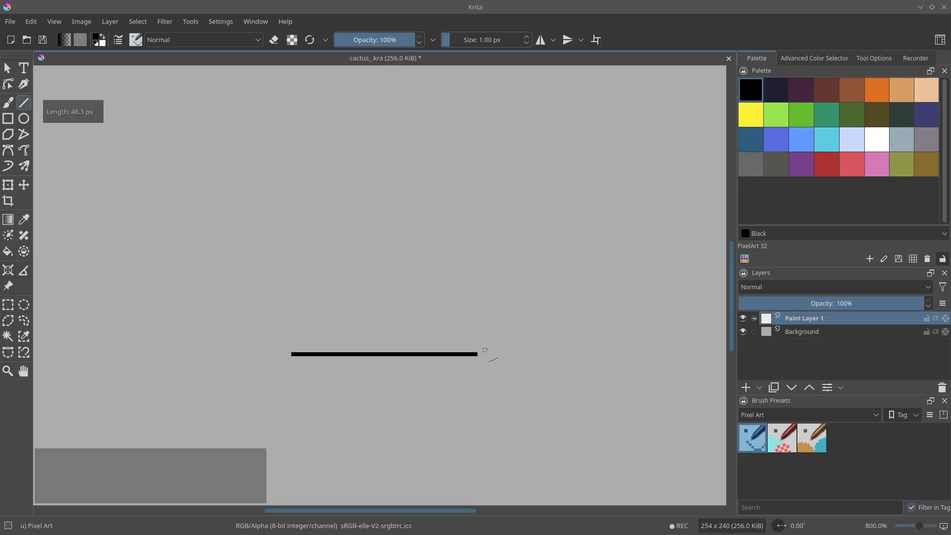
# Step: Draw a rectangle about 16 by 17 px standing on the ground line, with a wider rim rectangle on top of it
pyautogui.click(8, 118)
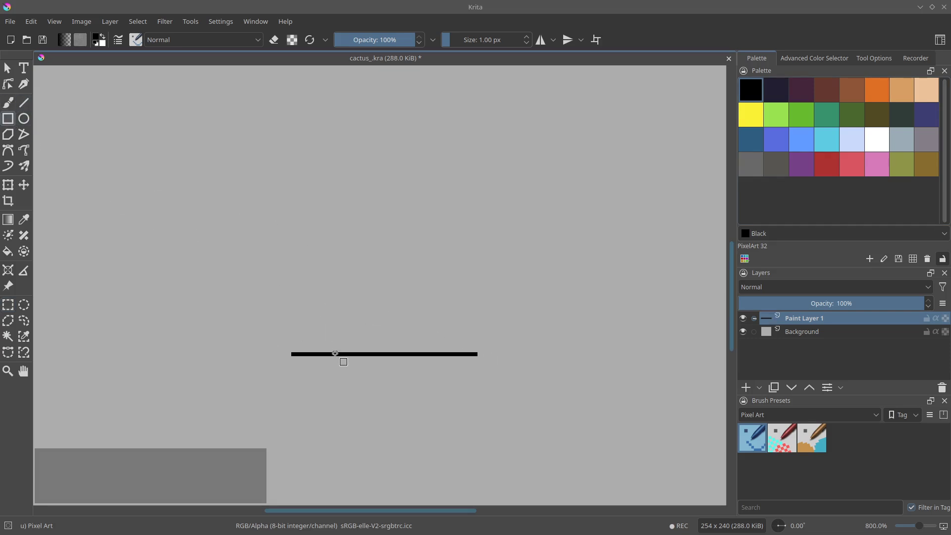
pyautogui.moveTo(347, 353); pyautogui.dragTo(408, 283)
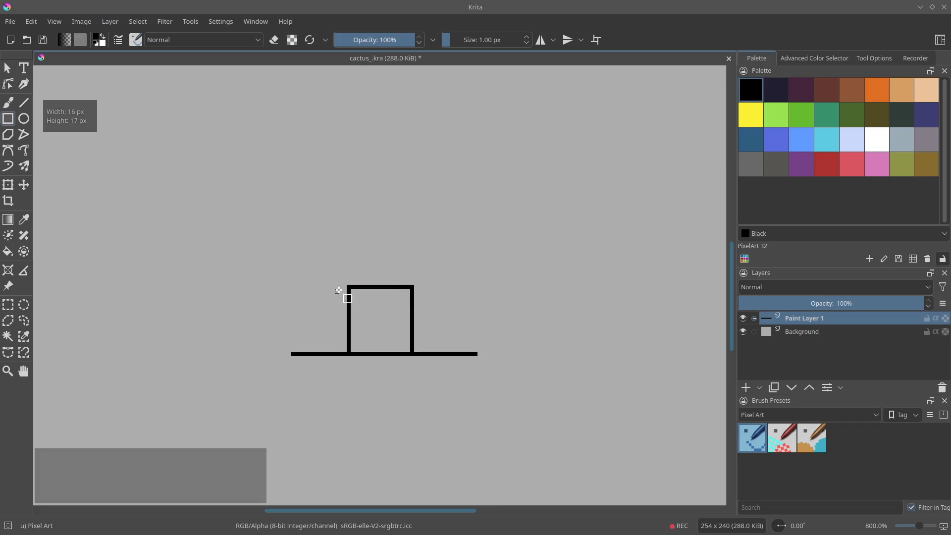
pyautogui.moveTo(336, 285)
pyautogui.mouseDown()
pyautogui.moveTo(436, 250)
pyautogui.moveTo(450, 317)
pyautogui.mouseUp()
# Step: Select the right end of the pot's rim, move it slightly inward to center the rim over the pot, and deselect
pyautogui.hotkey('ctrl', 'r')
pyautogui.press('t')
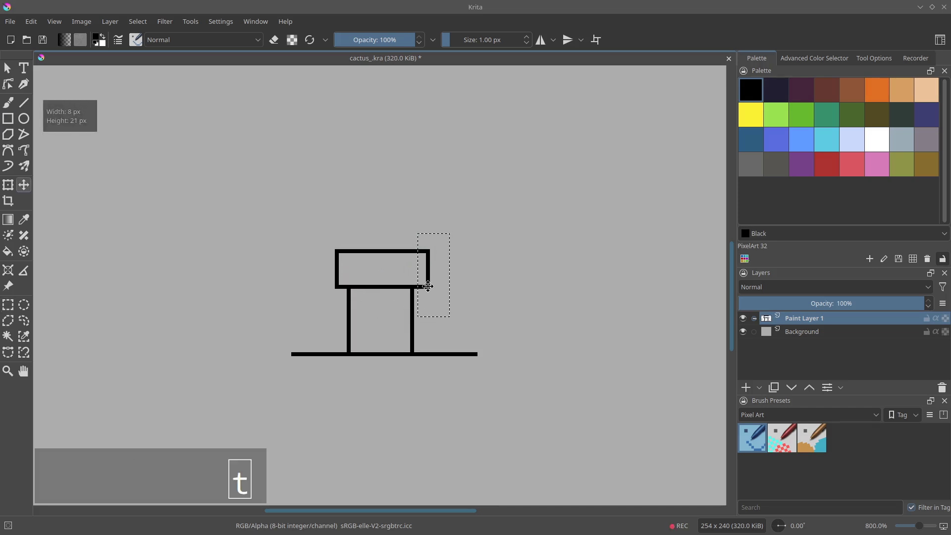
pyautogui.moveTo(427, 282); pyautogui.dragTo(423, 283)
pyautogui.press('b')
pyautogui.hotkey('ctrl', 'shift', 'a')
# Step: Erase the pot's two outer bottom corner pixels and paint replacement pixels just inside them
pyautogui.press('space')
pyautogui.press('e')
pyautogui.moveTo(350, 349)
pyautogui.mouseDown()
pyautogui.moveTo(350, 325)
pyautogui.moveTo(370, 327)
pyautogui.mouseUp()
pyautogui.click(347, 350)
pyautogui.press('e')
pyautogui.click(439, 350)
pyautogui.press('e')
pyautogui.click(444, 351)
pyautogui.press('e')
pyautogui.click(353, 351)
pyautogui.press('space')
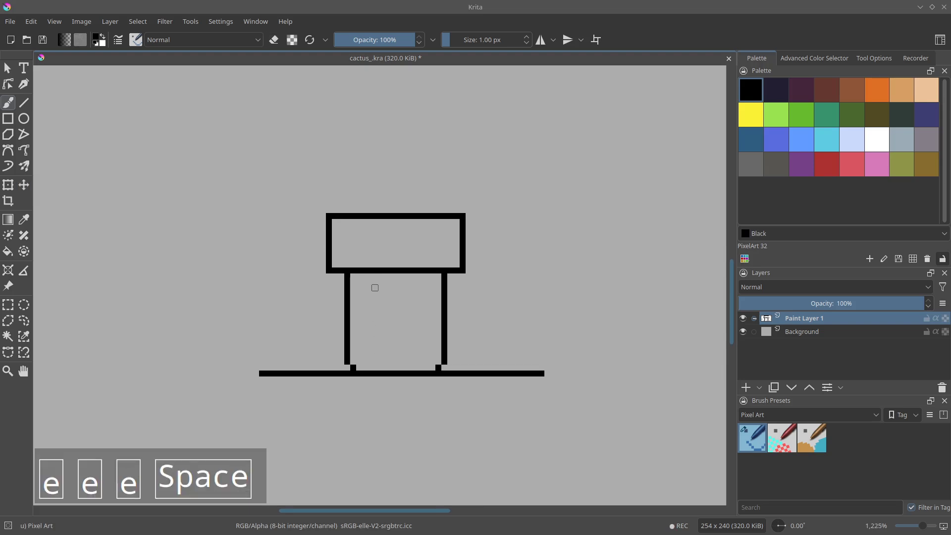
# Step: Make a rectangular selection around the pot's rim and move it down two pixels over the body
pyautogui.hotkey('ctrl', 'r')
pyautogui.moveTo(302, 201); pyautogui.dragTo(496, 280)
pyautogui.press('t')
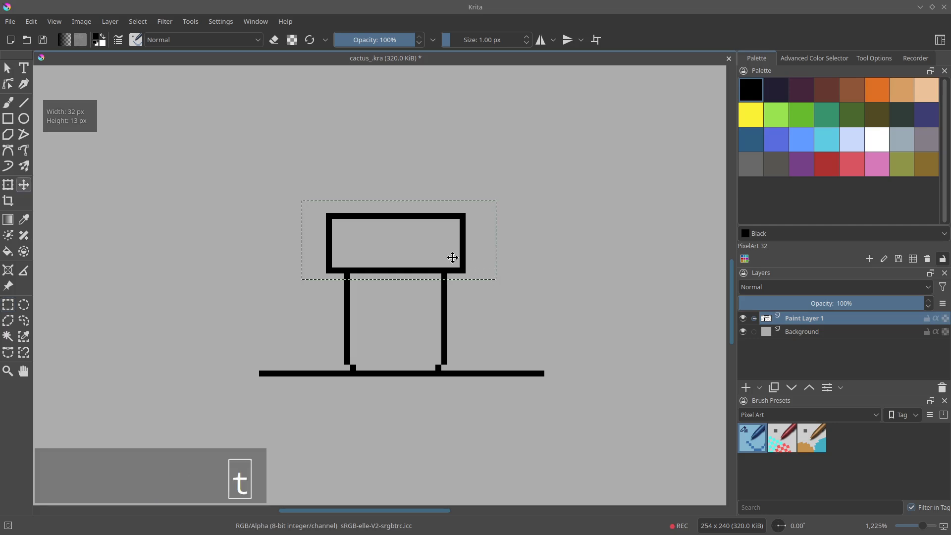
pyautogui.moveTo(453, 257); pyautogui.dragTo(458, 270)
pyautogui.press('b')
pyautogui.press('t')
pyautogui.moveTo(394, 276); pyautogui.dragTo(394, 270)
pyautogui.hotkey('ctrl', 'z')
pyautogui.hotkey('ctrl', 'z')
# Step: Deselect the rim, turn on horizontal mirroring, and move the mirror axis to X 120.0 px over the pot's center
pyautogui.press('b')
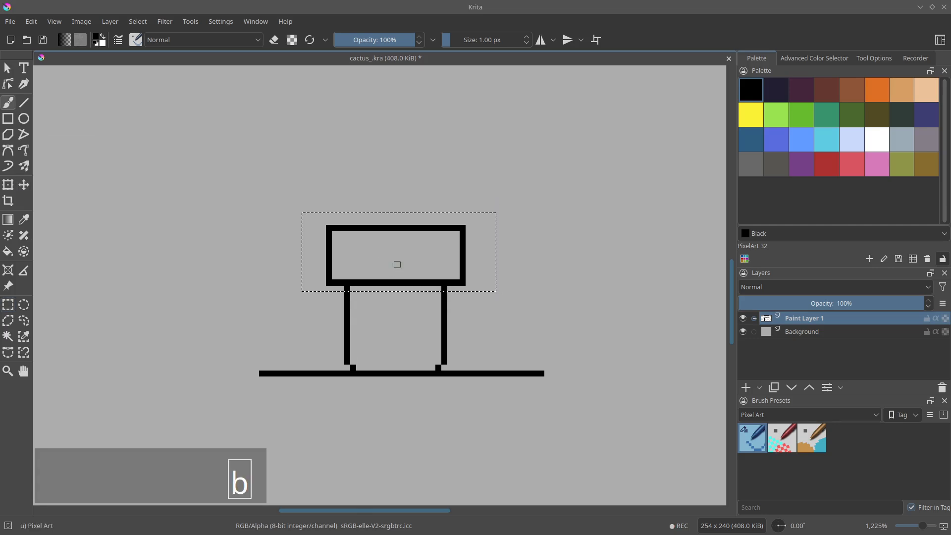
pyautogui.hotkey('ctrl', 'shift', 'a')
pyautogui.press('space')
pyautogui.moveTo(367, 219); pyautogui.dragTo(373, 265)
pyautogui.click(540, 40)
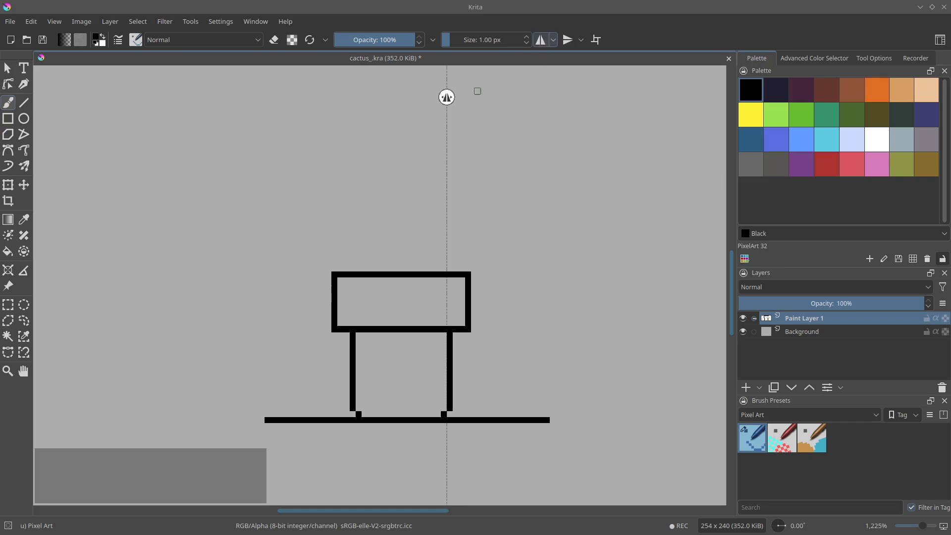
pyautogui.moveTo(447, 106); pyautogui.dragTo(405, 105)
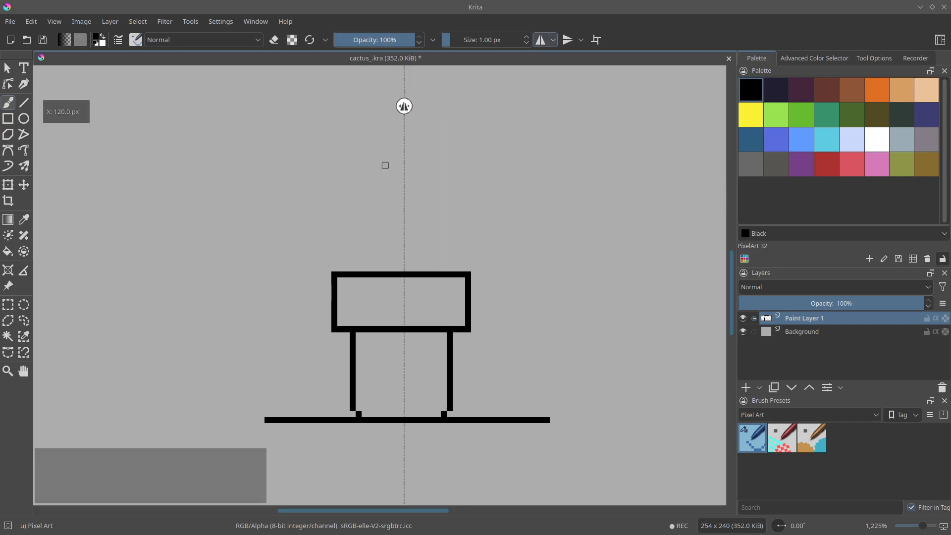
# Step: Draw the mirrored lower sides and the flat top of the cactus trunk above the pot
pyautogui.moveTo(371, 270); pyautogui.dragTo(373, 231)
pyautogui.press('space')
pyautogui.moveTo(372, 204); pyautogui.dragTo(372, 269)
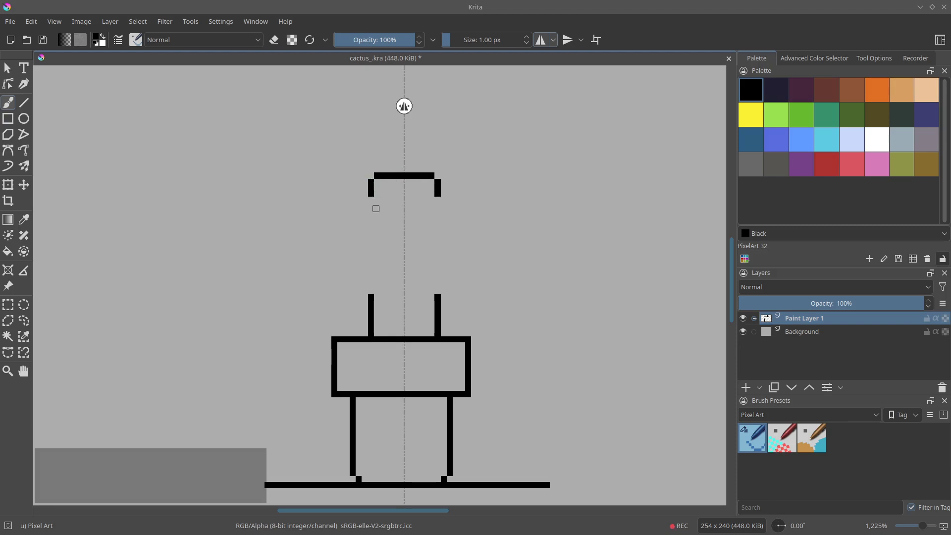
# Step: Extend the trunk's upper sides and draw the two upward-bent cactus arms with mirrored straight lines
pyautogui.moveTo(376, 208)
pyautogui.mouseDown()
pyautogui.moveTo(372, 240)
pyautogui.moveTo(349, 243)
pyautogui.mouseUp()
pyautogui.press('q')
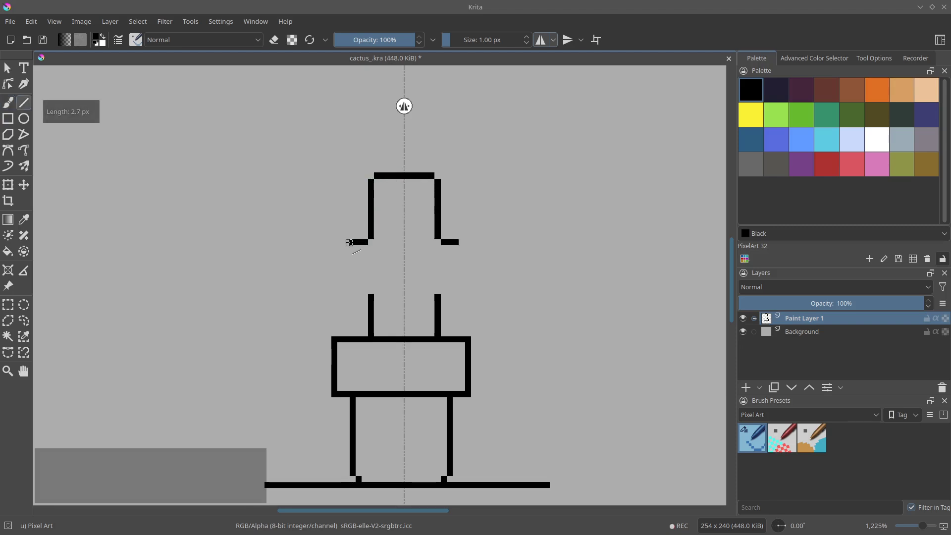
pyautogui.moveTo(341, 204); pyautogui.dragTo(323, 199)
pyautogui.moveTo(323, 199)
pyautogui.mouseDown()
pyautogui.moveTo(322, 281)
pyautogui.moveTo(366, 279)
pyautogui.moveTo(372, 292)
pyautogui.mouseUp()
pyautogui.hotkey('ctrl', 'z')
pyautogui.press('b')
pyautogui.hotkey('ctrl', 'r')
pyautogui.press('b')
pyautogui.hotkey('ctrl', 'r')
pyautogui.moveTo(312, 188); pyautogui.dragTo(346, 301)
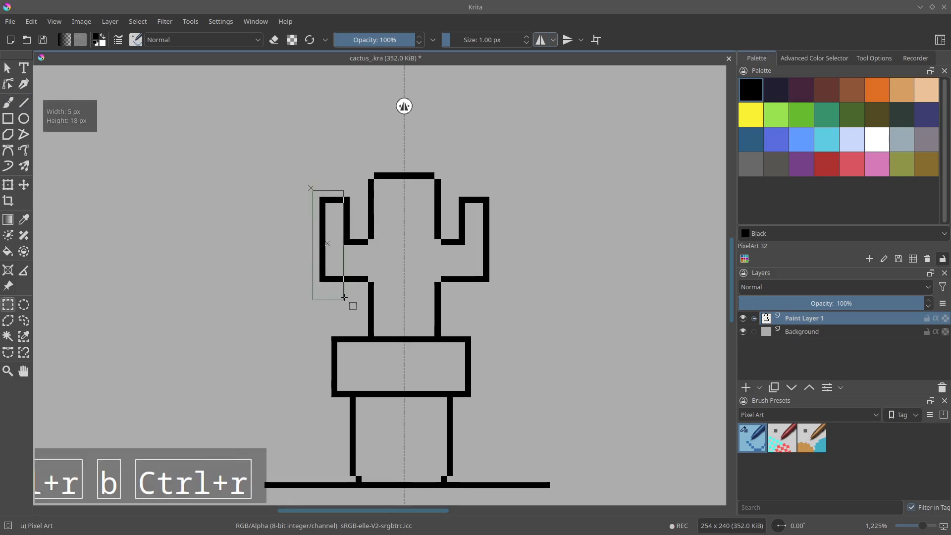
pyautogui.hotkey('ctrl', 'shift', 'a')
# Step: Erase the corner pixels at the top and the outer lower bend of both cactus arms to round them
pyautogui.press('e')
pyautogui.press('b')
pyautogui.press('e')
pyautogui.press('e')
pyautogui.click(323, 201)
pyautogui.click(347, 200)
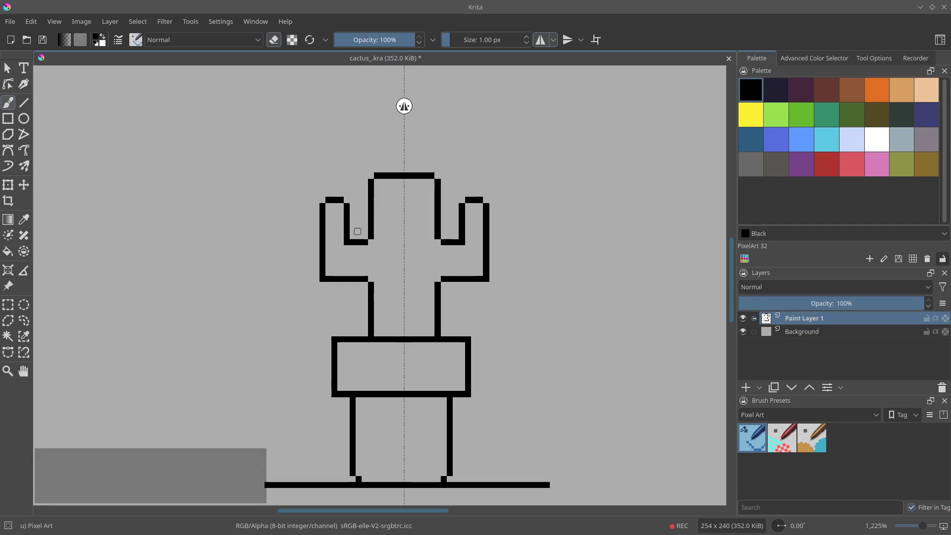
pyautogui.press('e')
pyautogui.press('e')
pyautogui.click(322, 279)
pyautogui.press('space')
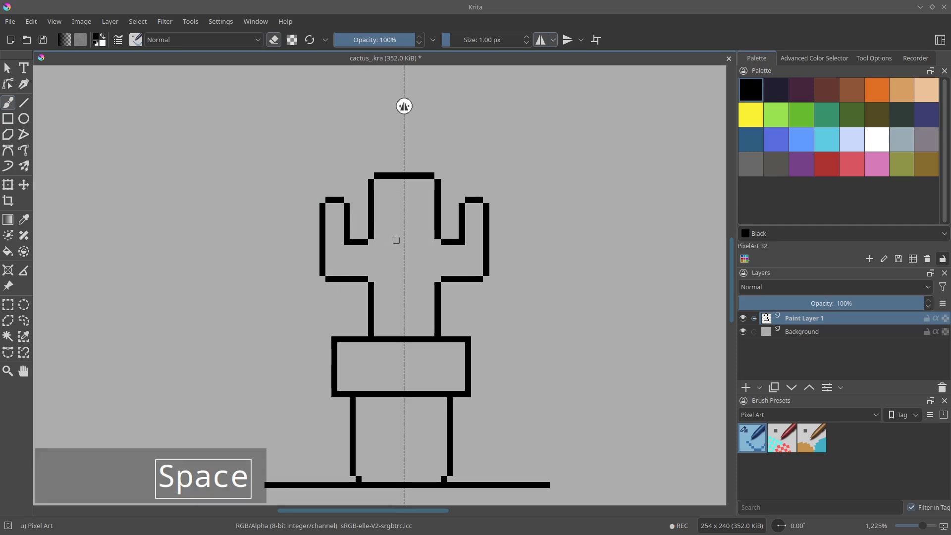
# Step: Turn off horizontal mirroring, select the cactus's right arm, move it down two pixels, and deselect
pyautogui.click(541, 39)
pyautogui.hotkey('ctrl', 'r')
pyautogui.moveTo(532, 179); pyautogui.dragTo(441, 312)
pyautogui.press('t')
pyautogui.moveTo(475, 244)
pyautogui.mouseDown()
pyautogui.moveTo(473, 257)
pyautogui.moveTo(438, 242)
pyautogui.mouseUp()
pyautogui.press('b')
pyautogui.hotkey('ctrl', 'shift', 'a')
# Step: Extend the trunk outline down to the right arm's upper edge and erase the excess outline pixels where the arm joins below
pyautogui.press('e')
pyautogui.press('e')
pyautogui.click(438, 255)
pyautogui.press('space')
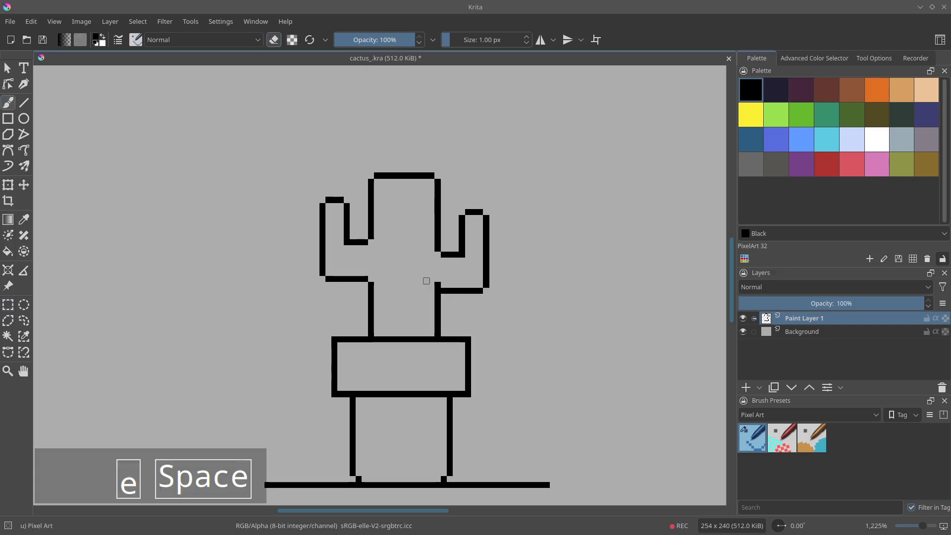
pyautogui.press('e')
pyautogui.click(438, 279)
pyautogui.press('e')
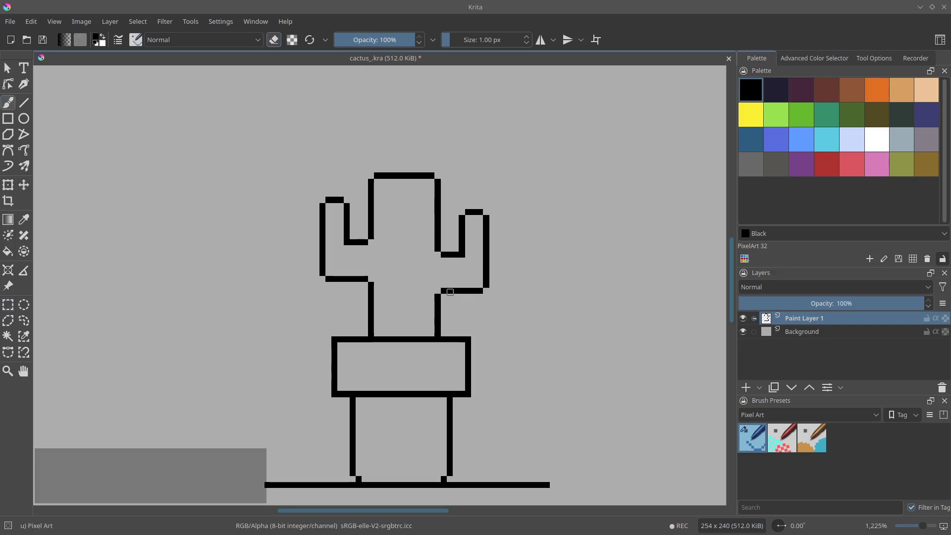
pyautogui.press('e')
# Step: Fill the pot's body and rim with the reddish brown Oiled cedar palette color
pyautogui.click(808, 92)
pyautogui.press('f')
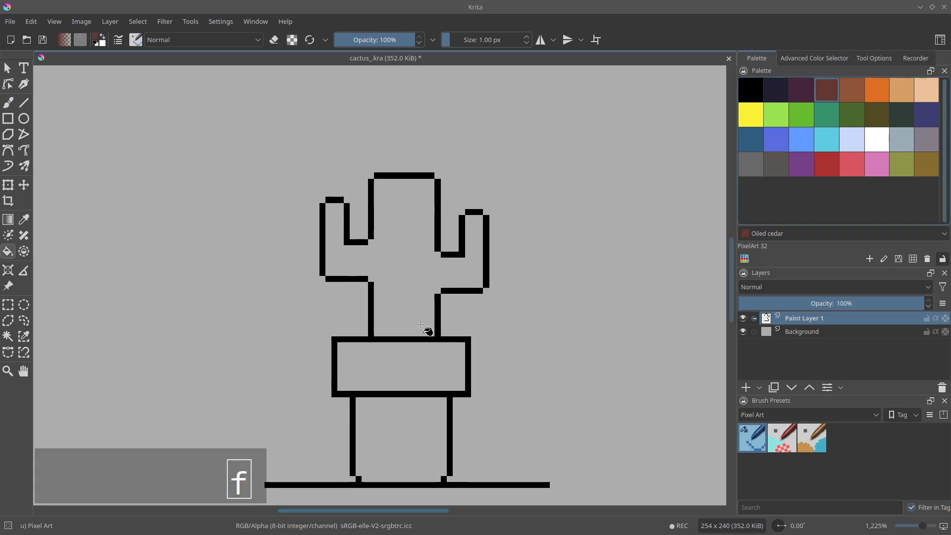
pyautogui.click(395, 411)
pyautogui.click(406, 380)
# Step: Fill the inside of the cactus outline with the teal green palette color
pyautogui.click(801, 91)
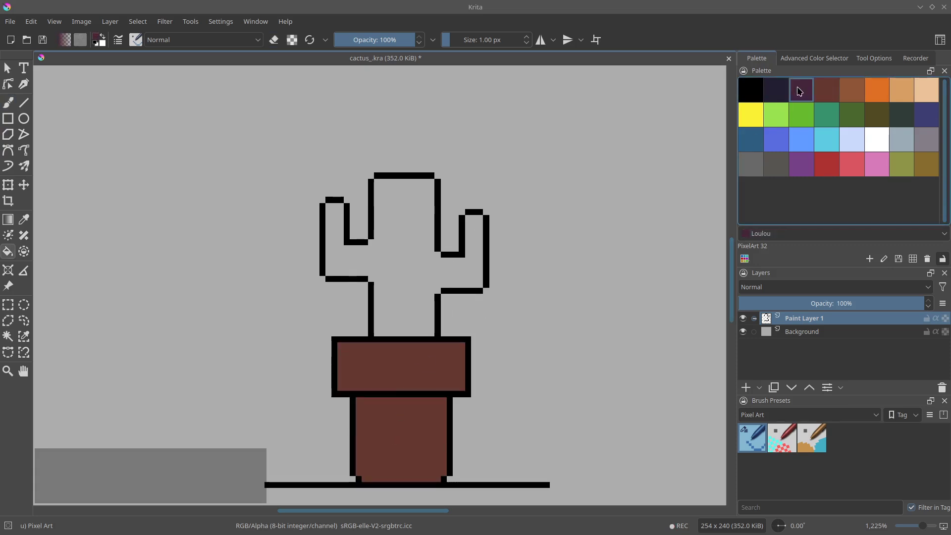
pyautogui.click(852, 120)
pyautogui.click(829, 118)
pyautogui.press('f')
pyautogui.click(421, 257)
# Step: Paint a highlight on the upper right side of the cactus trunk with the light green Christi palette color
pyautogui.press('b')
pyautogui.click(804, 116)
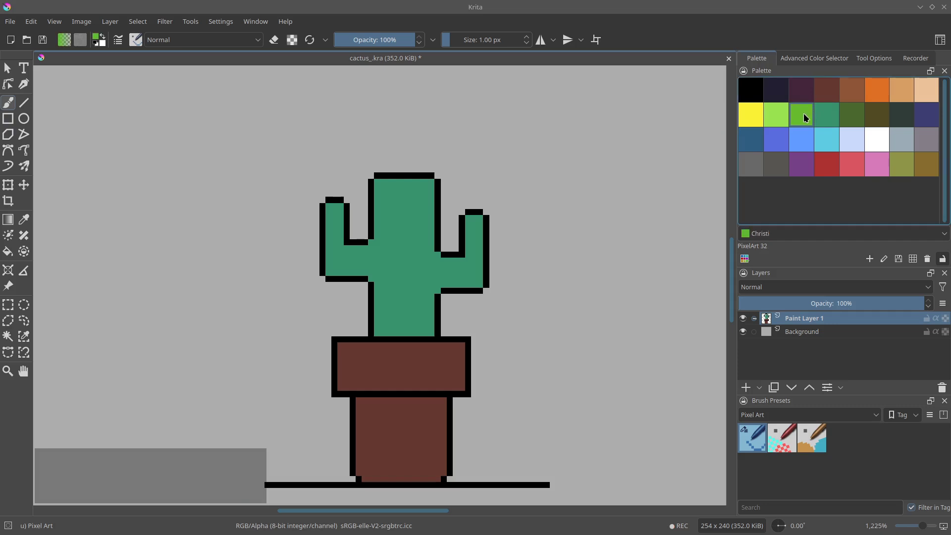
pyautogui.press('b')
pyautogui.moveTo(411, 188)
pyautogui.mouseDown()
pyautogui.moveTo(426, 195)
pyautogui.moveTo(419, 243)
pyautogui.mouseUp()
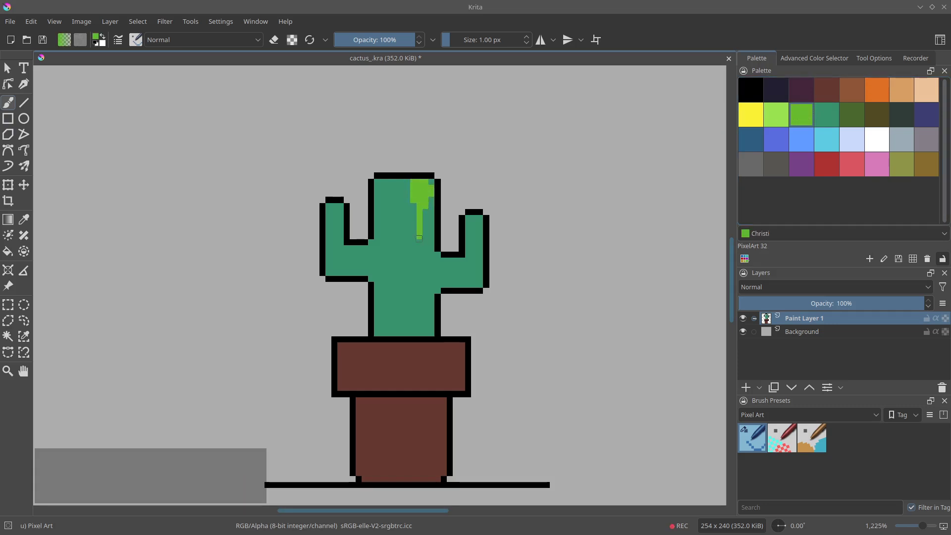
# Step: Select the right part of the cactus, including its right arm, move it one pixel left, and deselect
pyautogui.hotkey('ctrl', 'r')
pyautogui.moveTo(410, 165)
pyautogui.mouseDown()
pyautogui.moveTo(437, 228)
pyautogui.moveTo(500, 336)
pyautogui.mouseUp()
pyautogui.press('t')
pyautogui.moveTo(471, 270); pyautogui.dragTo(465, 270)
pyautogui.press('b')
pyautogui.hotkey('ctrl', 'a')
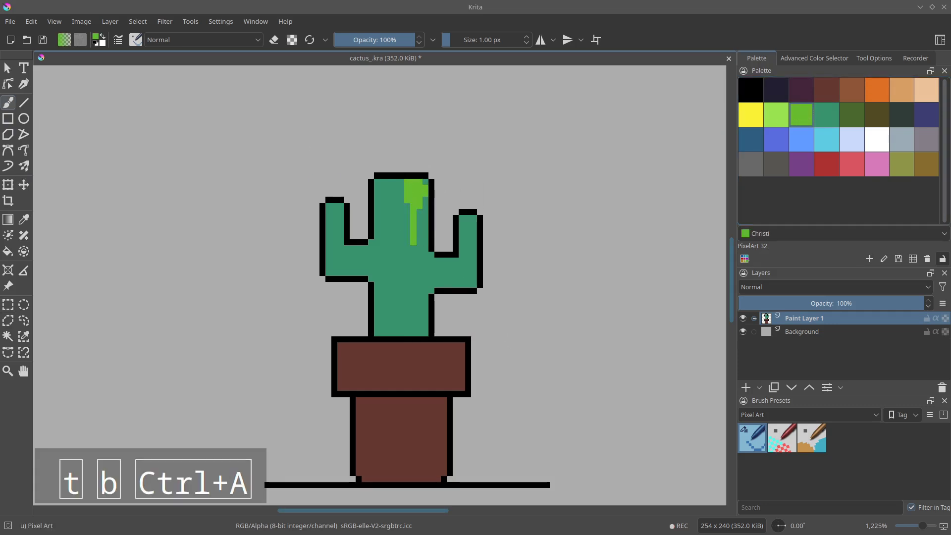
pyautogui.hotkey('ctrl', 'r')
pyautogui.moveTo(276, 153); pyautogui.dragTo(500, 338)
pyautogui.press('t')
pyautogui.moveTo(464, 286); pyautogui.dragTo(464, 286)
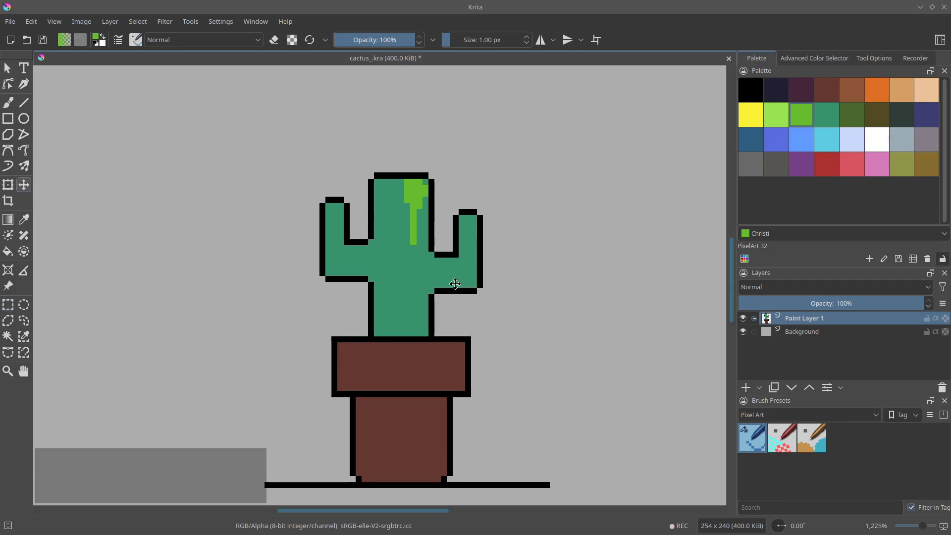
pyautogui.hotkey('ctrl', 'a')
# Step: Select the right side of the pot and its rim, move it one pixel left, and deselect
pyautogui.hotkey('ctrl', 'r')
pyautogui.moveTo(489, 323); pyautogui.dragTo(439, 480)
pyautogui.press('t')
pyautogui.moveTo(445, 427); pyautogui.dragTo(439, 426)
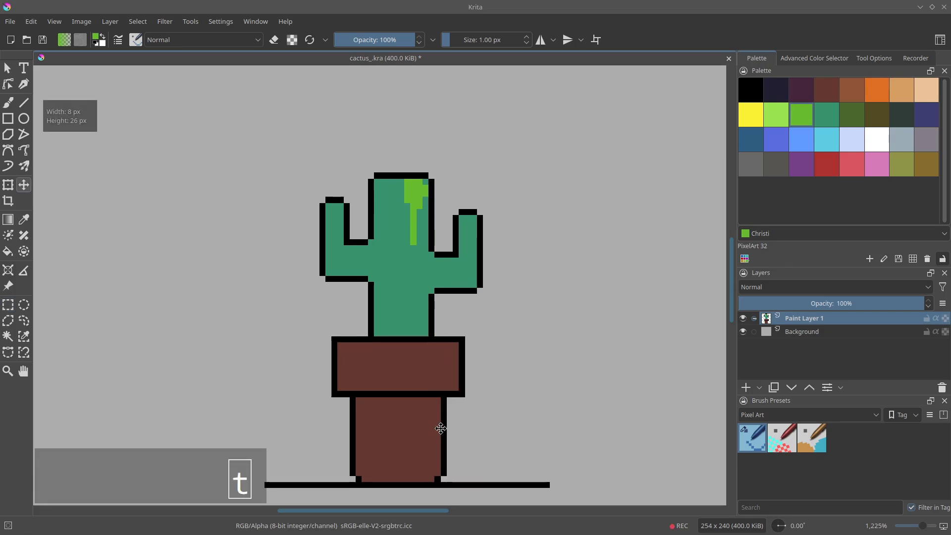
pyautogui.press('b')
pyautogui.hotkey('ctrl', 'a')
# Step: Extend the light green highlight down the trunk's right side to the right arm
pyautogui.moveTo(423, 210); pyautogui.dragTo(420, 241)
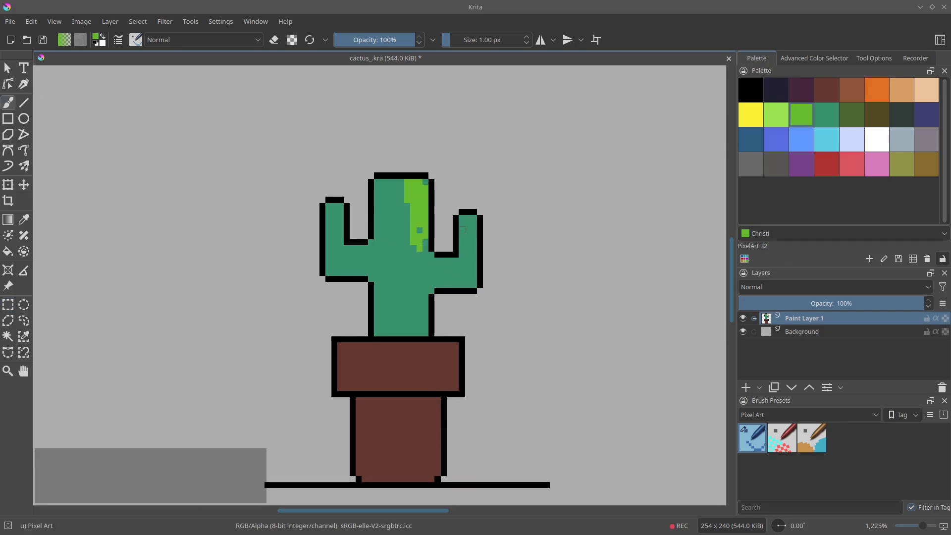
# Step: Select the outer half of the cactus's right arm, move it one pixel right, and deselect
pyautogui.hotkey('ctrl', 'r')
pyautogui.moveTo(465, 201); pyautogui.dragTo(497, 329)
pyautogui.press('t')
pyautogui.moveTo(477, 277); pyautogui.dragTo(483, 275)
pyautogui.press('b')
pyautogui.hotkey('ctrl', 'shift', 'a')
# Step: Close the gap in the right arm with black outline pixels above and below and a teal green fill
pyautogui.keyDown('ctrl'); pyautogui.click(459, 291); pyautogui.keyUp('ctrl')
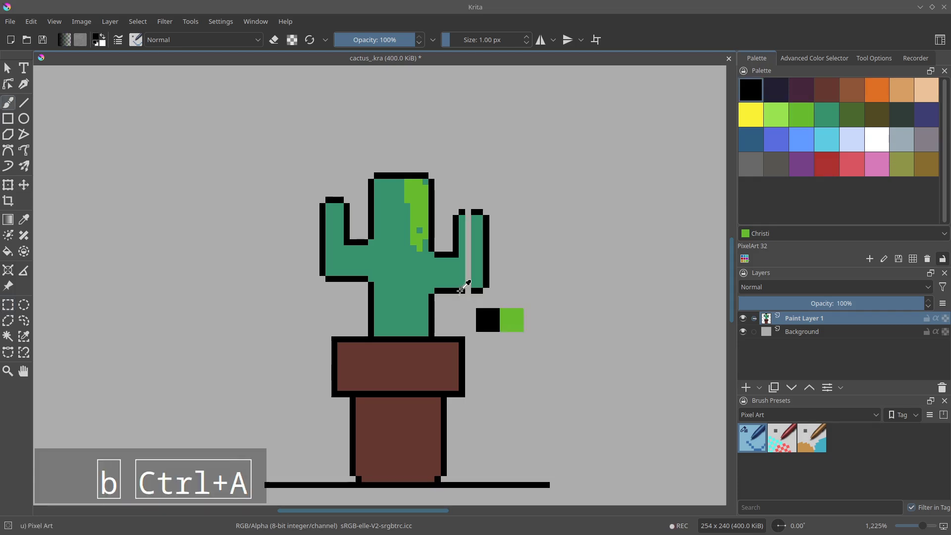
pyautogui.click(468, 291)
pyautogui.keyDown('ctrl'); pyautogui.click(463, 218); pyautogui.keyUp('ctrl')
pyautogui.keyDown('ctrl'); pyautogui.click(462, 213); pyautogui.keyUp('ctrl')
pyautogui.click(468, 212)
pyautogui.keyDown('ctrl'); pyautogui.click(463, 230); pyautogui.keyUp('ctrl')
pyautogui.press('f')
pyautogui.click(468, 233)
pyautogui.press('b')
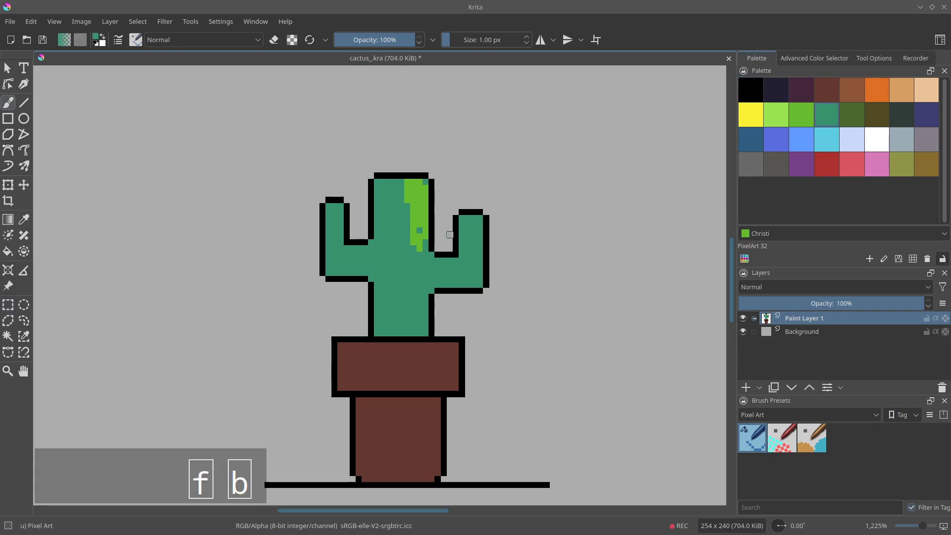
# Step: Paint light green highlights on the right arm, the left arm's inner edge, and the lower right of the trunk
pyautogui.keyDown('ctrl'); pyautogui.click(421, 214); pyautogui.keyUp('ctrl')
pyautogui.moveTo(469, 217); pyautogui.dragTo(479, 255)
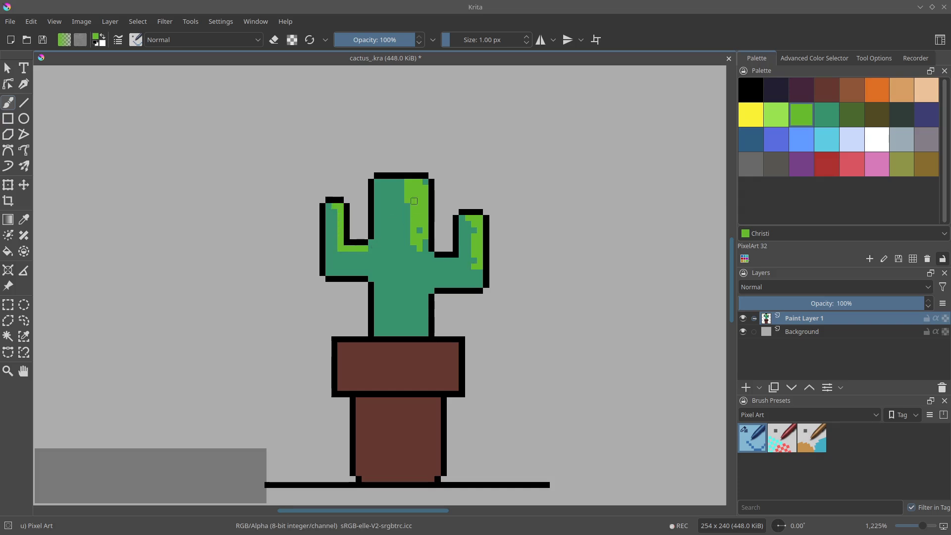
pyautogui.moveTo(421, 298); pyautogui.dragTo(426, 322)
pyautogui.hotkey('ctrl', 'r')
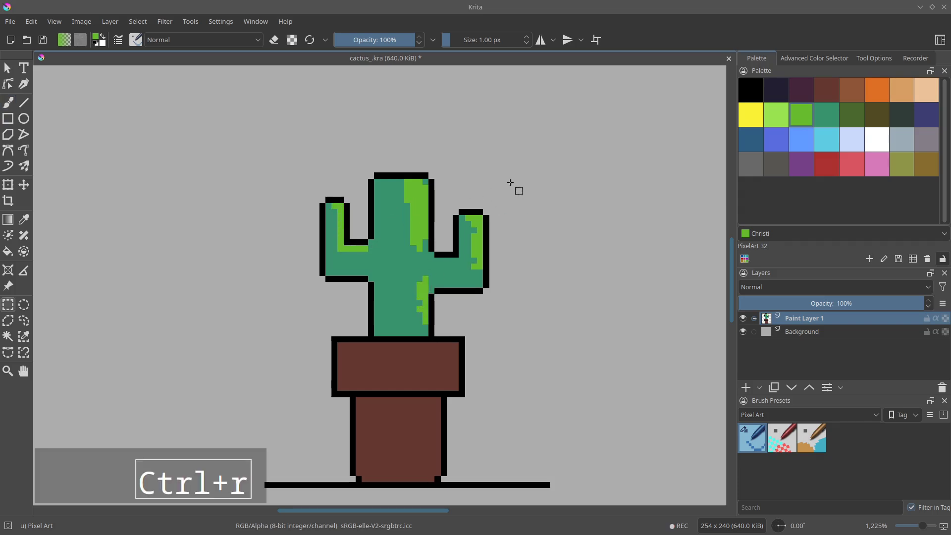
pyautogui.moveTo(508, 181); pyautogui.dragTo(454, 297)
pyautogui.hotkey('ctrl', 'shift', 'a')
# Step: Select the cactus's left arm, move it up one pixel, deselect, and patch the black outline where it joins the trunk
pyautogui.moveTo(303, 183)
pyautogui.mouseDown()
pyautogui.moveTo(366, 287)
pyautogui.moveTo(351, 259)
pyautogui.moveTo(371, 279)
pyautogui.mouseUp()
pyautogui.hotkey('ctrl', 'r')
pyautogui.press('t')
pyautogui.press('b')
pyautogui.hotkey('ctrl', 'shift', 'a')
pyautogui.keyDown('ctrl'); pyautogui.click(365, 273); pyautogui.keyUp('ctrl')
# Step: Add more light green highlights to the left arm, the trunk's upper left corner, and the bend of the right arm
pyautogui.keyDown('ctrl'); pyautogui.click(415, 220); pyautogui.keyUp('ctrl')
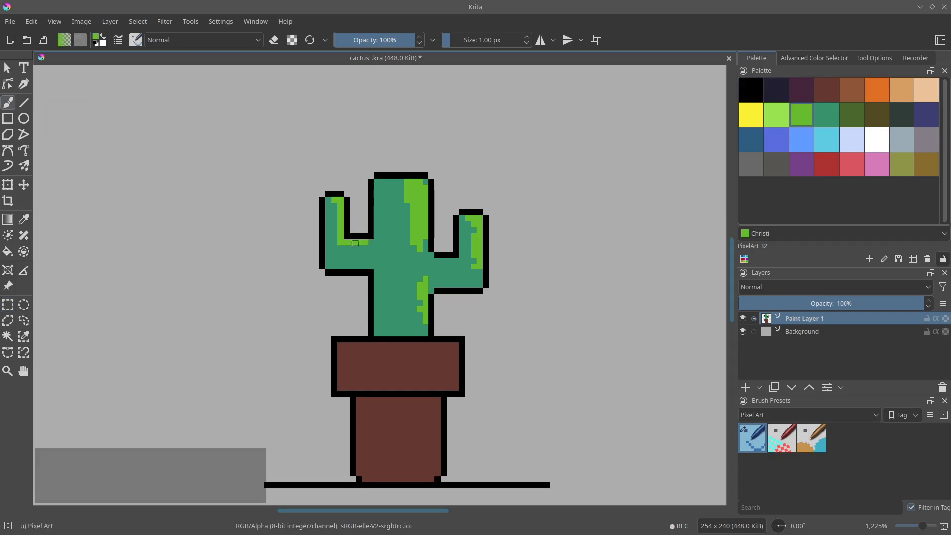
pyautogui.moveTo(371, 243); pyautogui.dragTo(348, 250)
pyautogui.moveTo(404, 192); pyautogui.dragTo(385, 186)
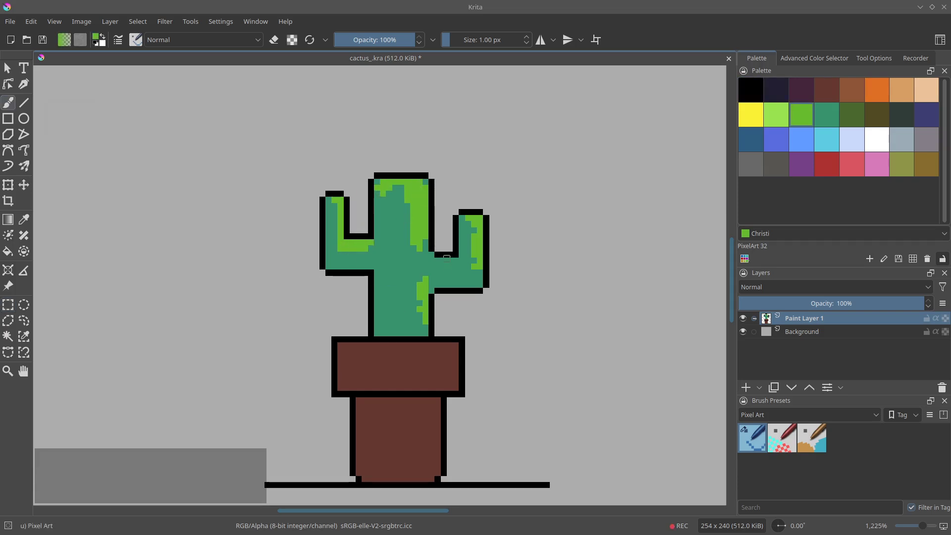
pyautogui.moveTo(447, 257); pyautogui.dragTo(459, 258)
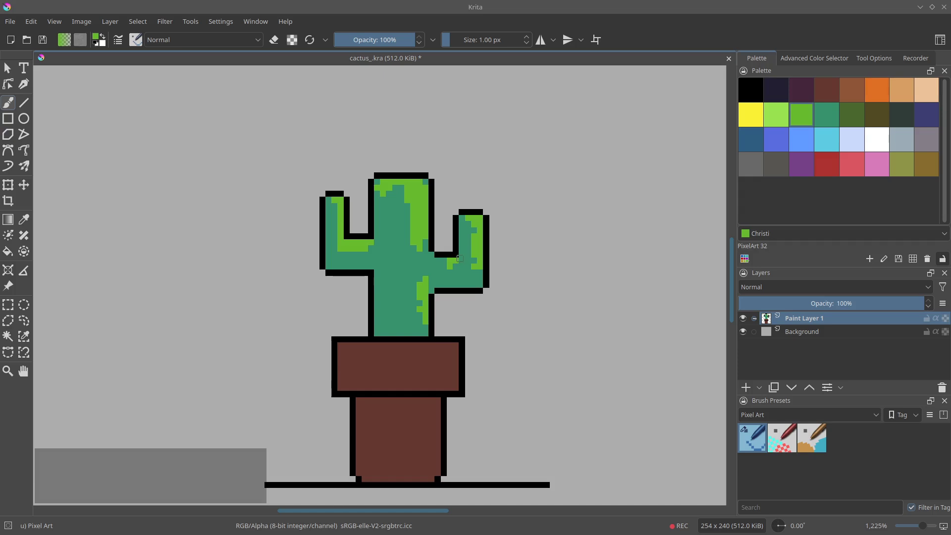
# Step: Paint dark purple Loulou shadows along the edges of the pot's rim and body, with a few patches inside the body
pyautogui.click(801, 89)
pyautogui.moveTo(432, 404)
pyautogui.mouseDown()
pyautogui.moveTo(362, 411)
pyautogui.moveTo(418, 407)
pyautogui.mouseUp()
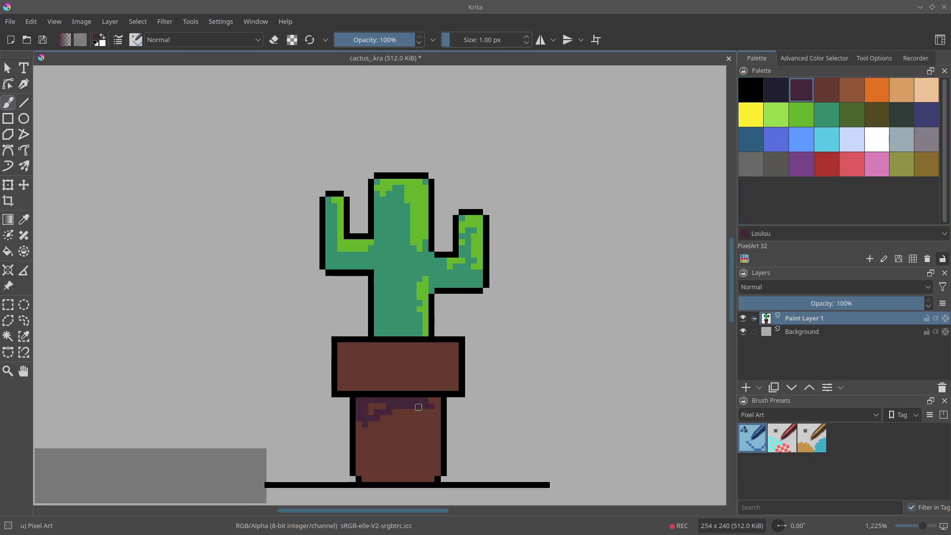
pyautogui.moveTo(346, 386); pyautogui.dragTo(341, 349)
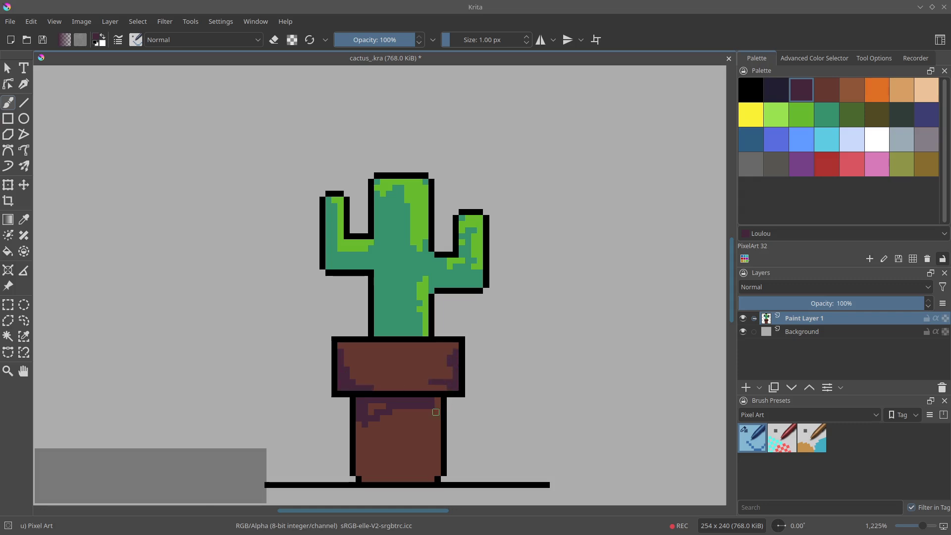
pyautogui.moveTo(360, 472)
pyautogui.mouseDown()
pyautogui.moveTo(360, 447)
pyautogui.moveTo(375, 481)
pyautogui.moveTo(435, 471)
pyautogui.moveTo(430, 479)
pyautogui.moveTo(429, 410)
pyautogui.mouseUp()
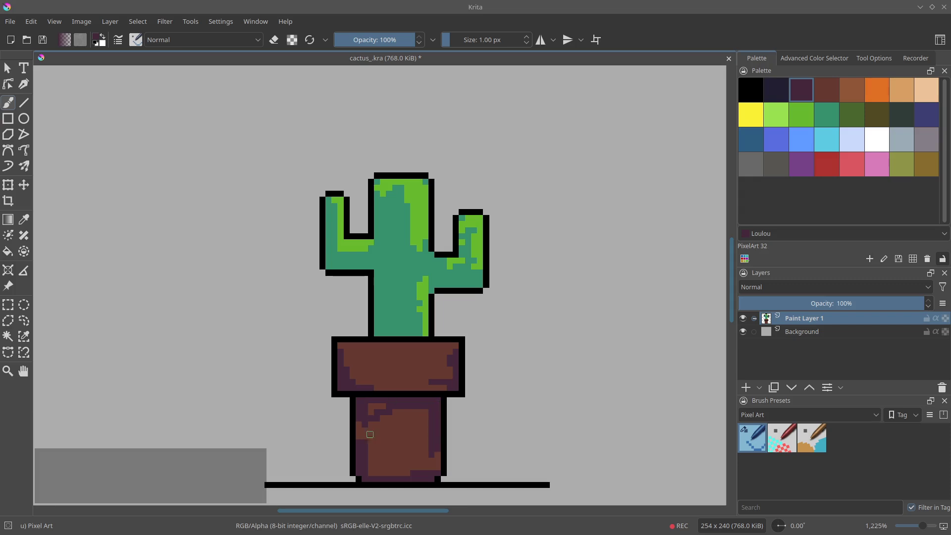
pyautogui.moveTo(382, 435); pyautogui.dragTo(419, 469)
# Step: Paint brown Rope highlights down the middle of the pot's body and rim
pyautogui.keyDown('ctrl'); pyautogui.click(395, 418); pyautogui.keyUp('ctrl')
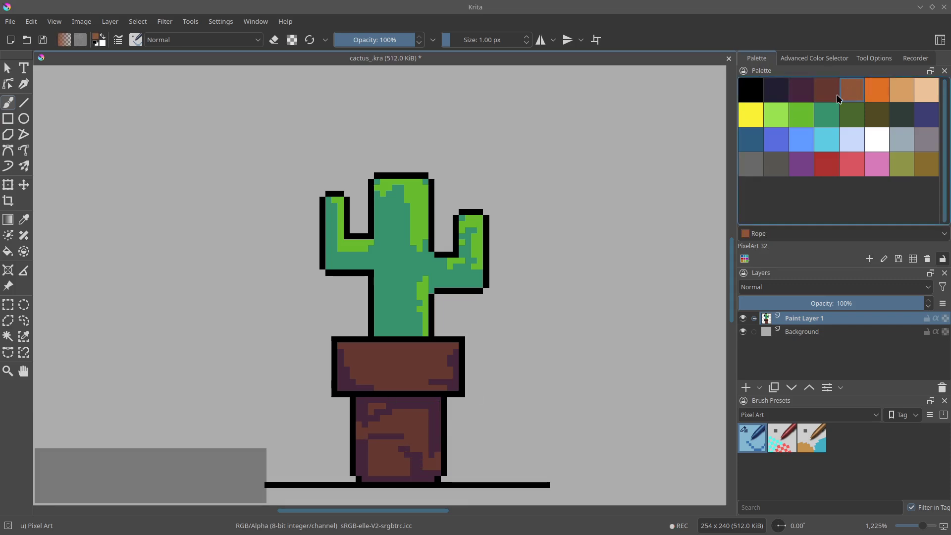
pyautogui.moveTo(395, 419)
pyautogui.mouseDown()
pyautogui.moveTo(414, 433)
pyautogui.moveTo(374, 471)
pyautogui.mouseUp()
pyautogui.moveTo(431, 360)
pyautogui.mouseDown()
pyautogui.moveTo(369, 355)
pyautogui.moveTo(432, 349)
pyautogui.moveTo(404, 381)
pyautogui.mouseUp()
# Step: Shade the trunk's left side above and below the left arm with the dark green Dell palette color
pyautogui.click(832, 110)
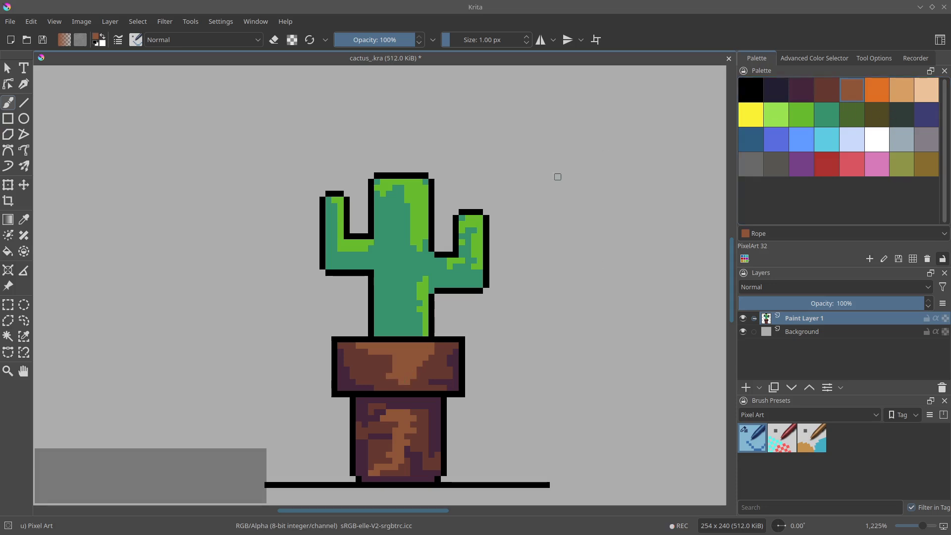
pyautogui.click(852, 114)
pyautogui.moveTo(379, 182); pyautogui.dragTo(377, 229)
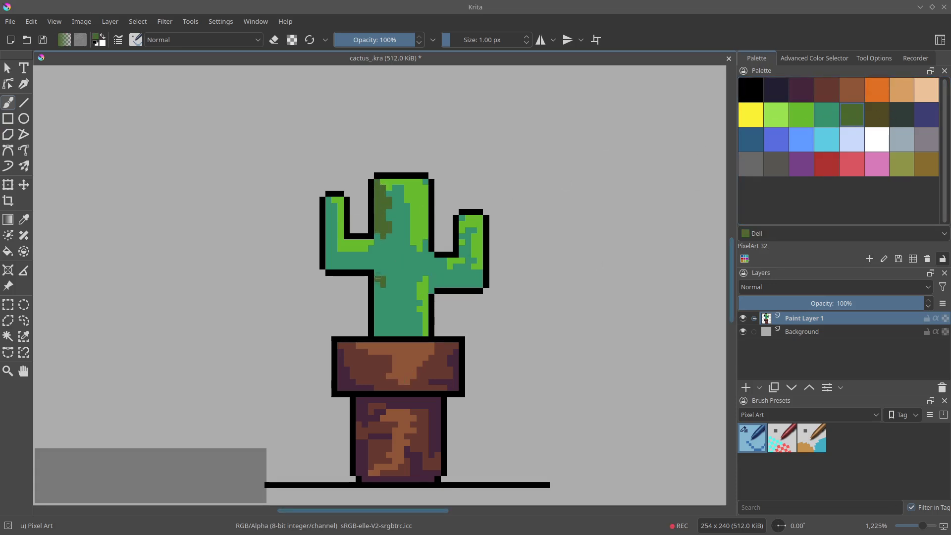
pyautogui.moveTo(379, 280)
pyautogui.mouseDown()
pyautogui.moveTo(388, 315)
pyautogui.moveTo(379, 332)
pyautogui.moveTo(382, 305)
pyautogui.mouseUp()
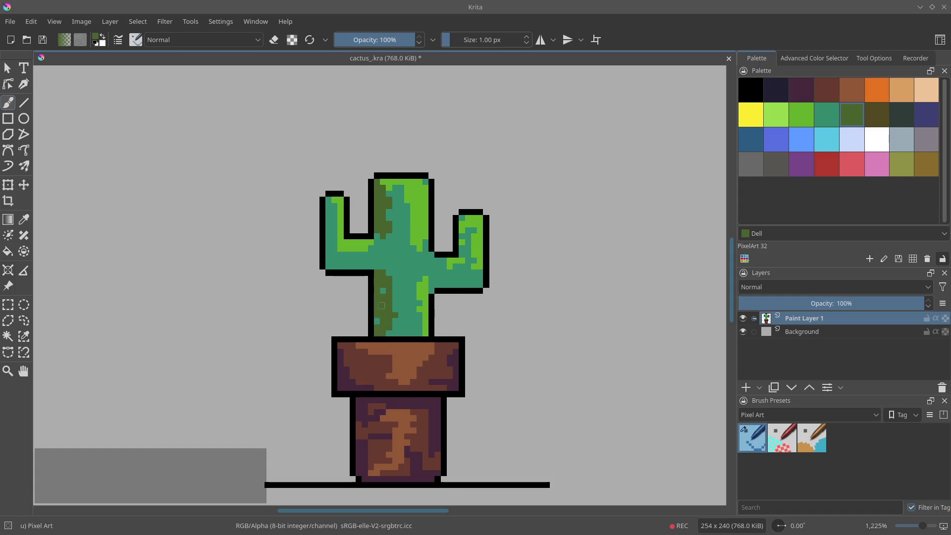
# Step: Show the Overview docker and float it over the empty canvas area beside the cactus
pyautogui.click(227, 22)
pyautogui.moveTo(254, 121)
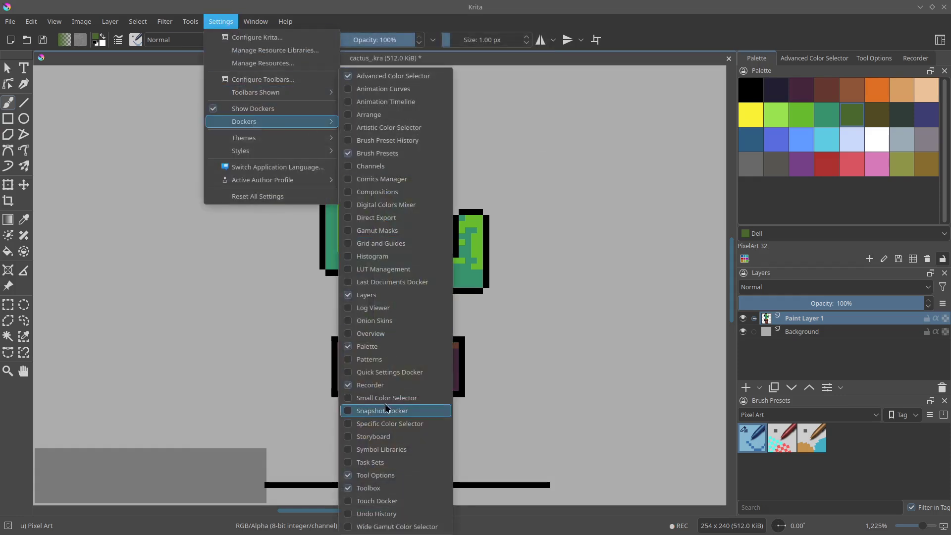
pyautogui.click(462, 296)
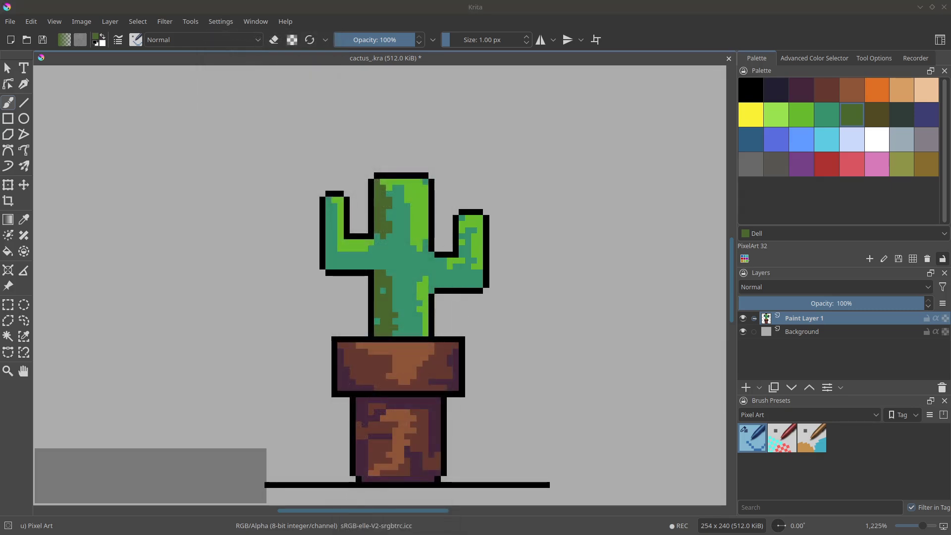
pyautogui.moveTo(362, 337); pyautogui.dragTo(84, 99)
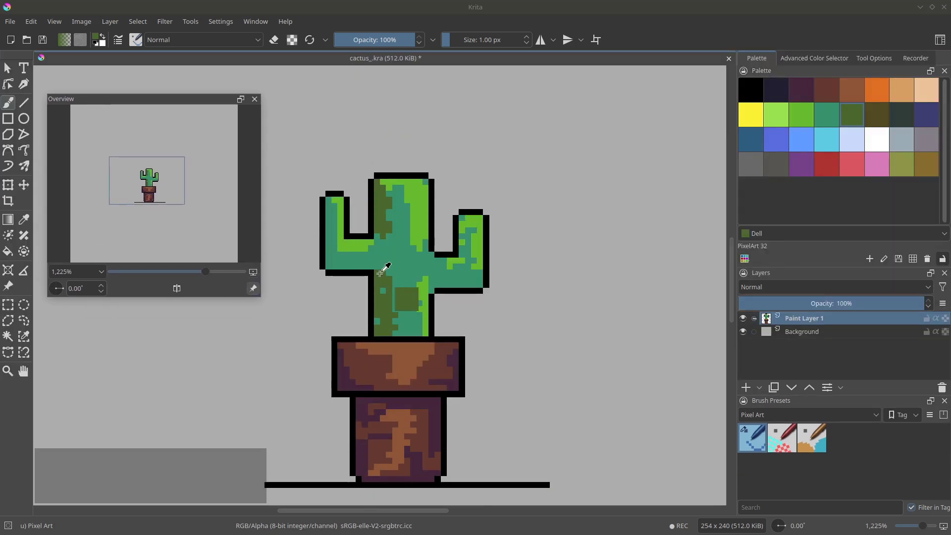
# Step: Select the left edge of the trunk, move it one pixel right, and deselect
pyautogui.hotkey('ctrl', 'r')
pyautogui.moveTo(363, 170); pyautogui.dragTo(387, 335)
pyautogui.press('t')
pyautogui.moveTo(379, 316); pyautogui.dragTo(385, 316)
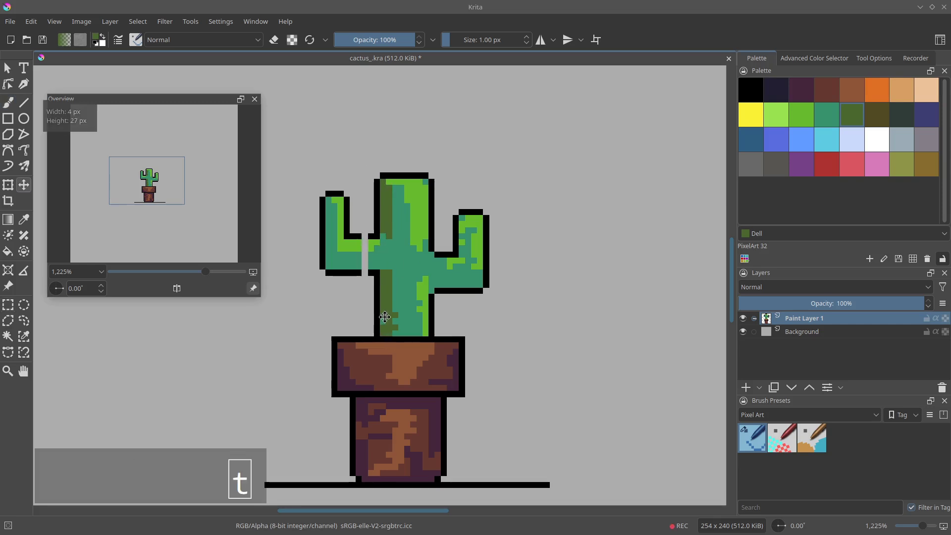
pyautogui.press('b')
pyautogui.hotkey('ctrl', 'shift', 'a')
# Step: Bridge the gap in the left arm's upper and lower outlines with black pixels
pyautogui.keyDown('ctrl'); pyautogui.click(371, 271); pyautogui.keyUp('ctrl')
pyautogui.click(364, 272)
pyautogui.click(365, 236)
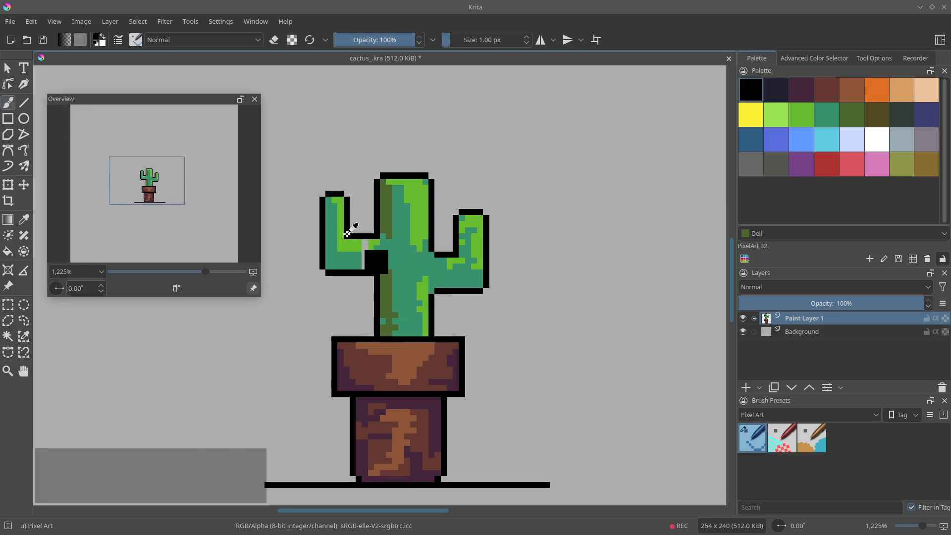
# Step: Widen the upright part of the left arm by one pixel, using light green inside and black for the outline
pyautogui.moveTo(352, 234)
pyautogui.mouseDown()
pyautogui.moveTo(351, 204)
pyautogui.moveTo(341, 202)
pyautogui.moveTo(347, 236)
pyautogui.mouseUp()
pyautogui.keyDown('ctrl'); pyautogui.click(341, 201); pyautogui.keyUp('ctrl')
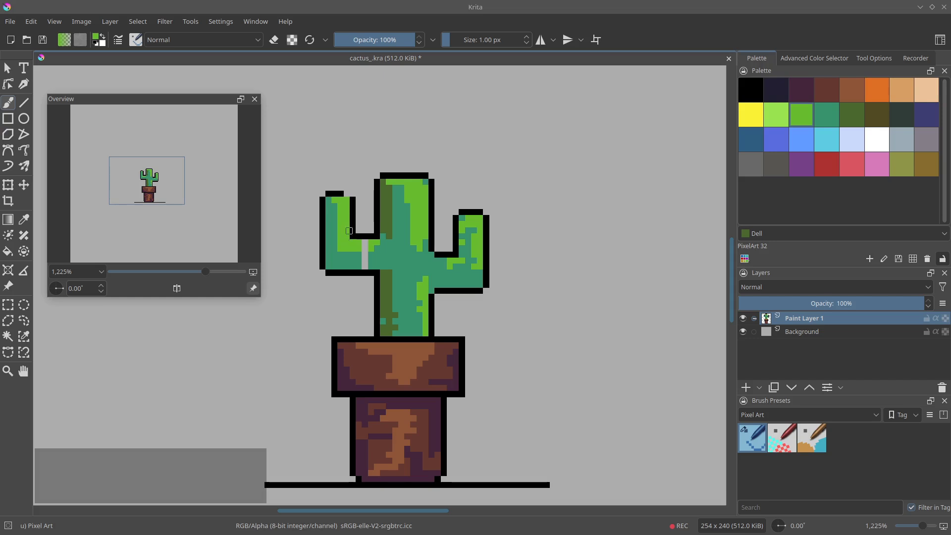
pyautogui.keyDown('ctrl'); pyautogui.click(352, 204); pyautogui.keyUp('ctrl')
pyautogui.moveTo(352, 194); pyautogui.dragTo(347, 194)
pyautogui.press('e')
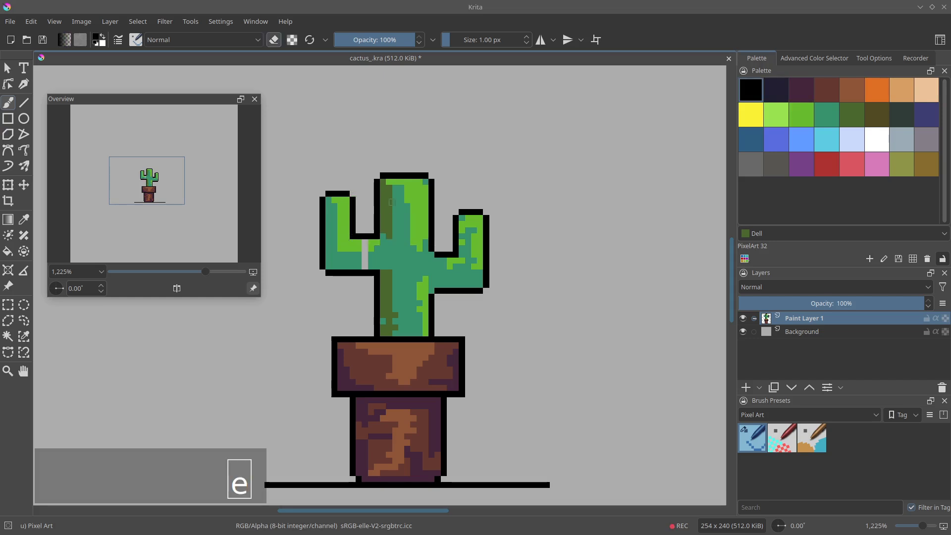
# Step: Add dark green Dell shading to the lower trunk, the right arm's underside and inner joint, and the left arm's underside
pyautogui.keyDown('ctrl'); pyautogui.click(387, 306); pyautogui.keyUp('ctrl')
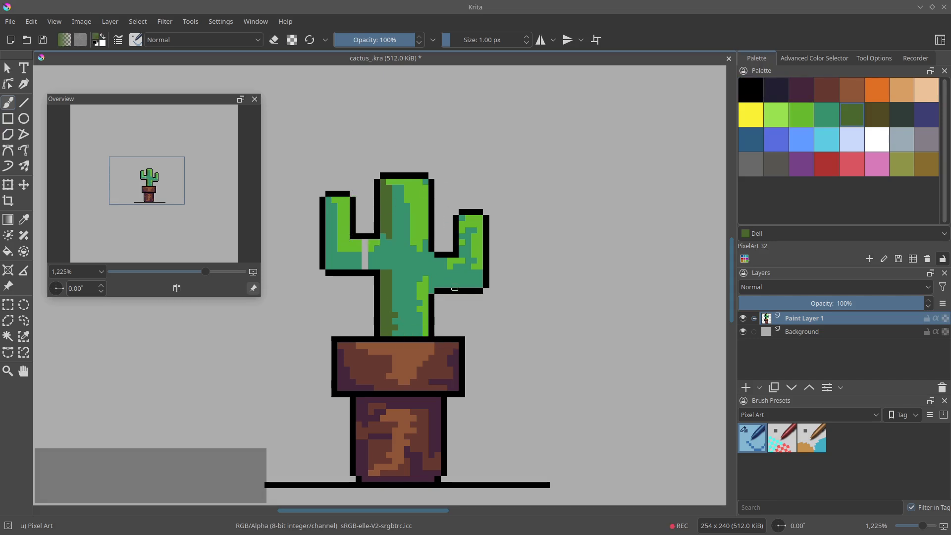
pyautogui.moveTo(467, 284); pyautogui.dragTo(481, 285)
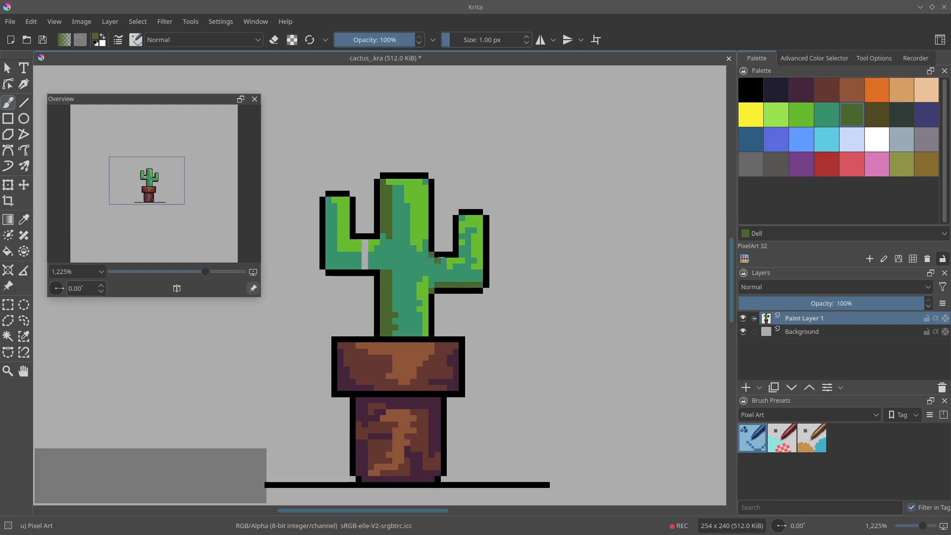
pyautogui.keyDown('ctrl'); pyautogui.click(374, 260); pyautogui.keyUp('ctrl')
pyautogui.moveTo(351, 266)
pyautogui.mouseDown()
pyautogui.moveTo(366, 267)
pyautogui.moveTo(358, 244)
pyautogui.moveTo(404, 218)
pyautogui.moveTo(404, 197)
pyautogui.mouseUp()
# Step: Fill the left arm's gap with teal green and add light green highlights to the arm and trunk
pyautogui.press('f')
pyautogui.click(365, 254)
pyautogui.press('b')
pyautogui.keyDown('ctrl'); pyautogui.click(371, 243); pyautogui.keyUp('ctrl')
pyautogui.click(406, 312)
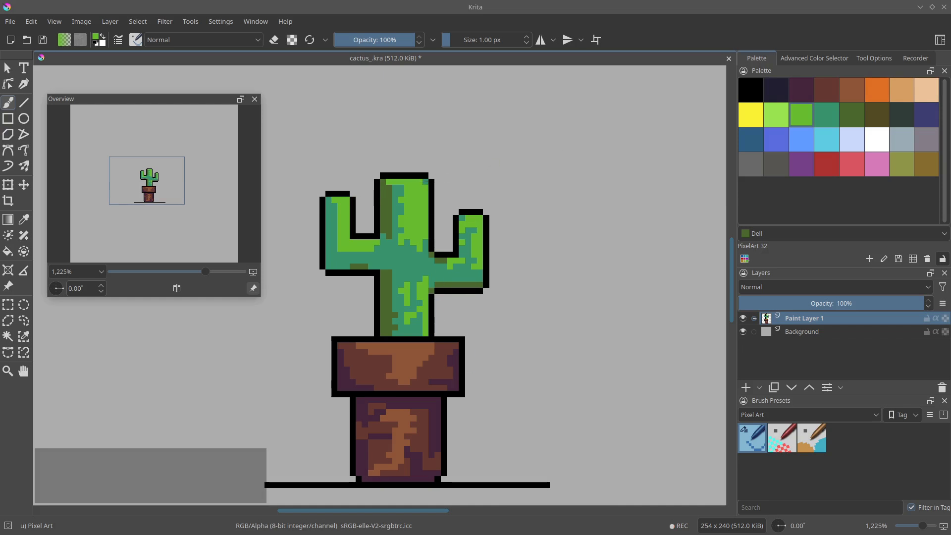
# Step: Select the left side of the pot and its rim, move it one pixel right, and deselect
pyautogui.hotkey('ctrl', 'r')
pyautogui.moveTo(314, 311); pyautogui.dragTo(369, 483)
pyautogui.press('t')
pyautogui.moveTo(353, 436); pyautogui.dragTo(359, 436)
pyautogui.press('b')
pyautogui.hotkey('ctrl', 'shift', 'a')
# Step: Retouch the pot's highlights and shadows with brown, reddish brown and dark purple sampled from the pot
pyautogui.keyDown('ctrl'); pyautogui.click(428, 363); pyautogui.keyUp('ctrl')
pyautogui.keyDown('ctrl'); pyautogui.click(406, 367); pyautogui.keyUp('ctrl')
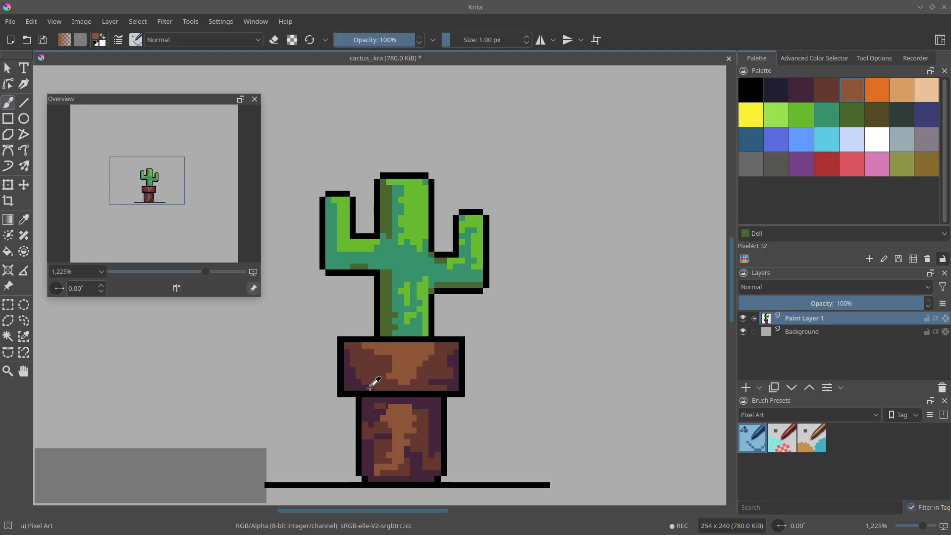
pyautogui.keyDown('ctrl'); pyautogui.click(369, 388); pyautogui.keyUp('ctrl')
pyautogui.moveTo(409, 407)
pyautogui.mouseDown()
pyautogui.moveTo(379, 407)
pyautogui.moveTo(405, 407)
pyautogui.mouseUp()
pyautogui.keyDown('ctrl'); pyautogui.click(393, 427); pyautogui.keyUp('ctrl')
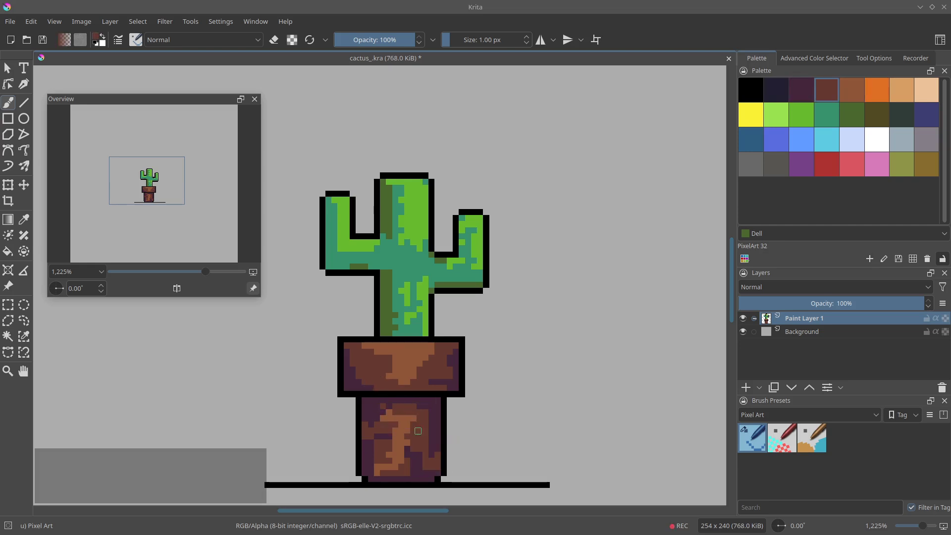
pyautogui.keyDown('ctrl'); pyautogui.click(431, 412); pyautogui.keyUp('ctrl')
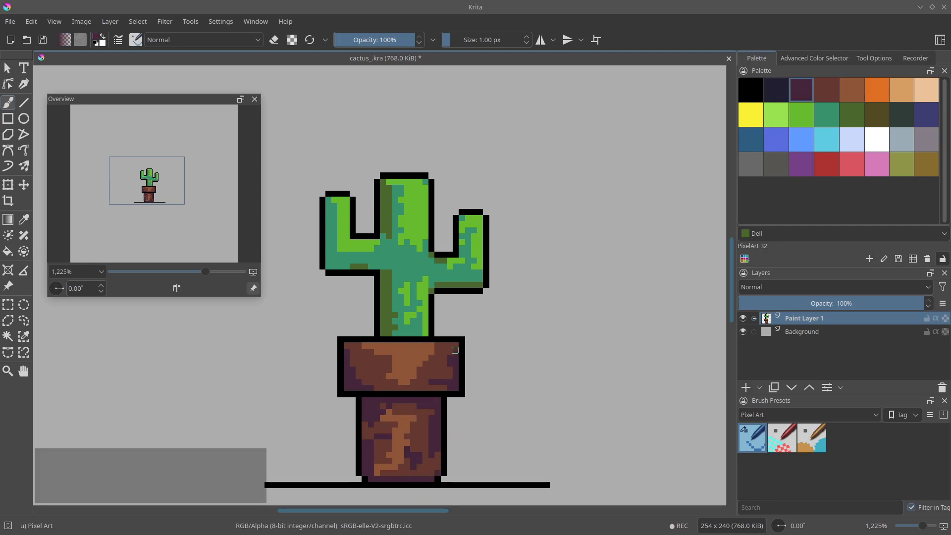
# Step: Erase the corner pixels of the pot rim's black outline and save the file
pyautogui.press('e')
pyautogui.click(461, 339)
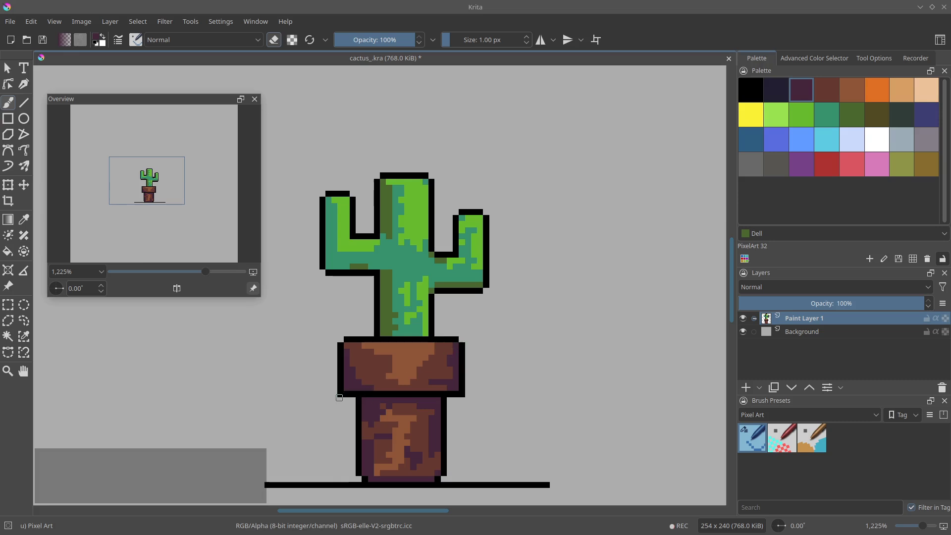
pyautogui.press('e')
pyautogui.press('e')
pyautogui.hotkey('ctrl', 's')
pyautogui.press('space')
pyautogui.moveTo(340, 398); pyautogui.dragTo(349, 390)
pyautogui.press('e')
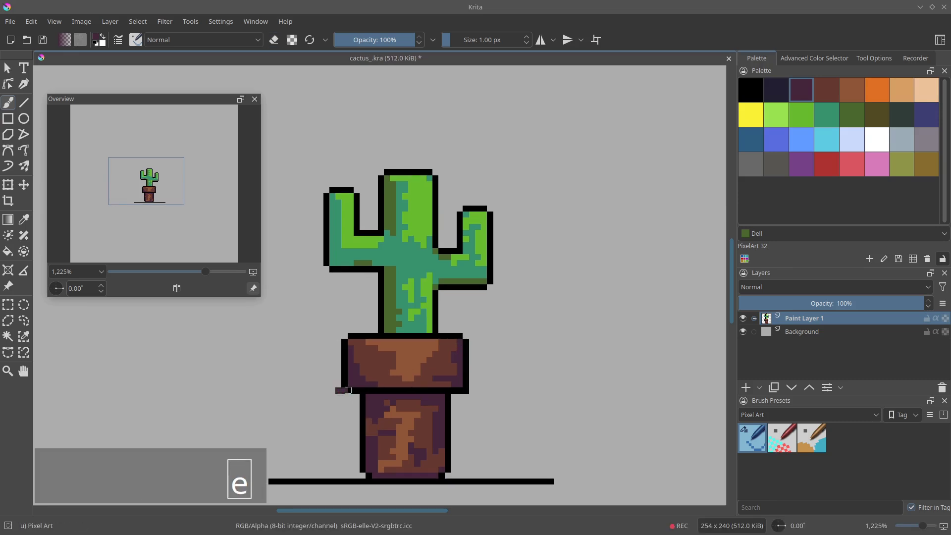
pyautogui.press('e')
pyautogui.click(342, 391)
pyautogui.keyDown('ctrl'); pyautogui.click(463, 391); pyautogui.keyUp('ctrl')
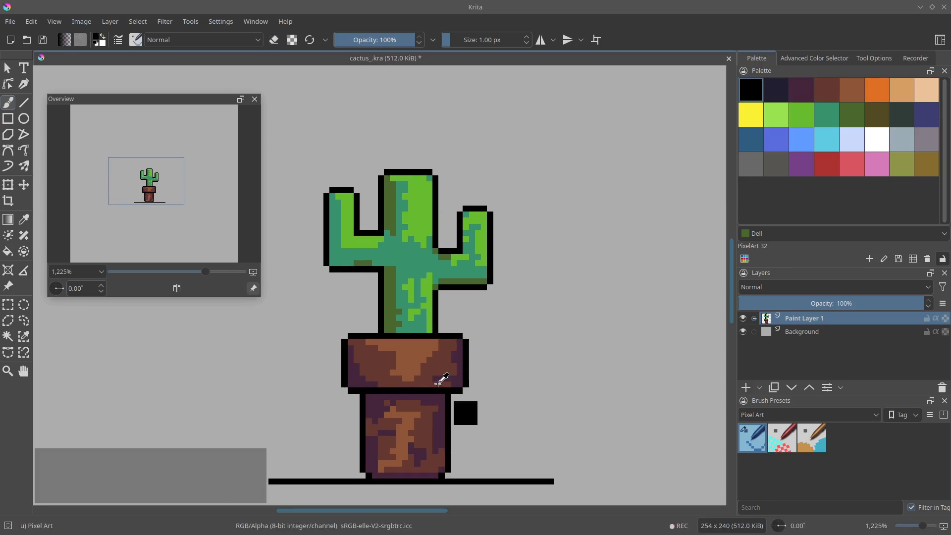
pyautogui.hotkey('ctrl', 's')
# Step: Paint Golden fizz highlights on the upper trunk, lower trunk and right arm, and save the file
pyautogui.click(751, 114)
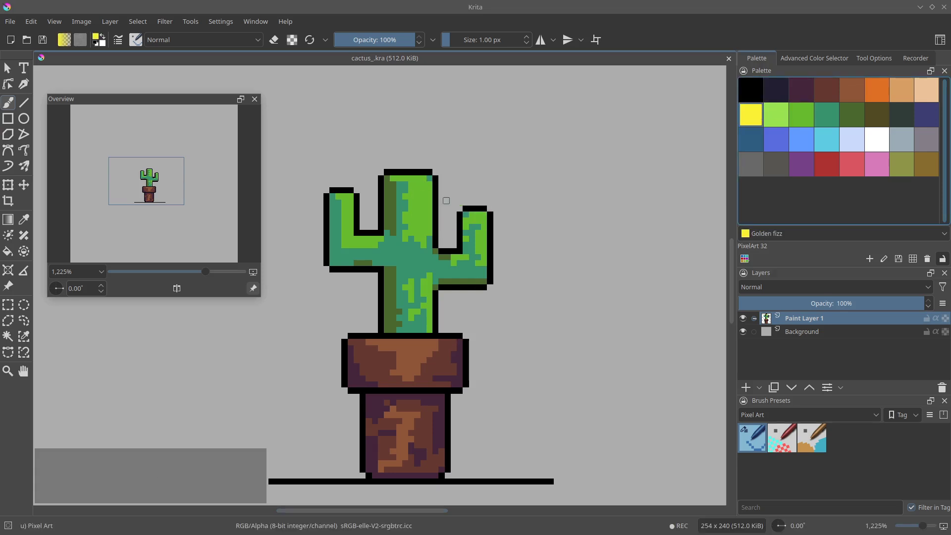
pyautogui.click(421, 207)
pyautogui.moveTo(420, 278); pyautogui.dragTo(418, 292)
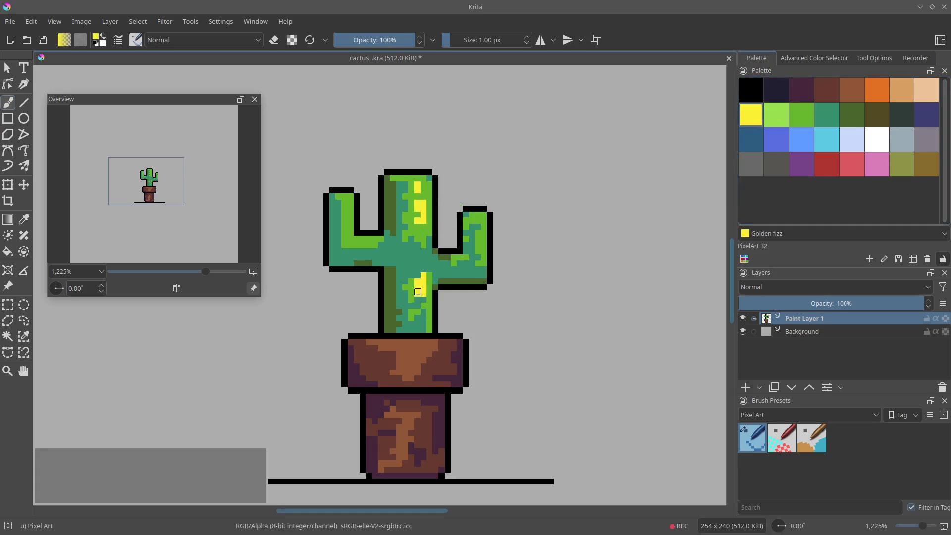
pyautogui.moveTo(476, 216); pyautogui.dragTo(474, 278)
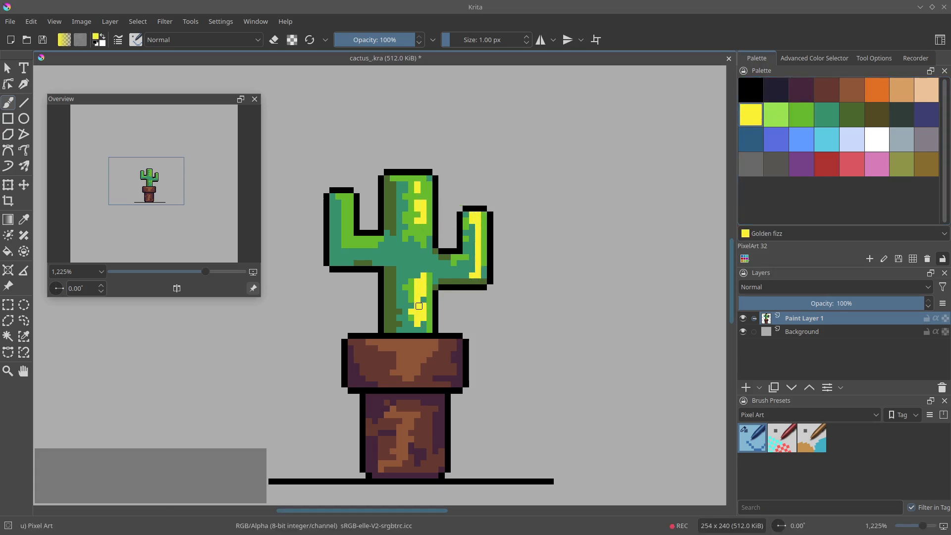
pyautogui.hotkey('ctrl', 's')
# Step: Draw broken vertical Opal shadow lines down the trunk and along the inside of the right arm
pyautogui.click(785, 95)
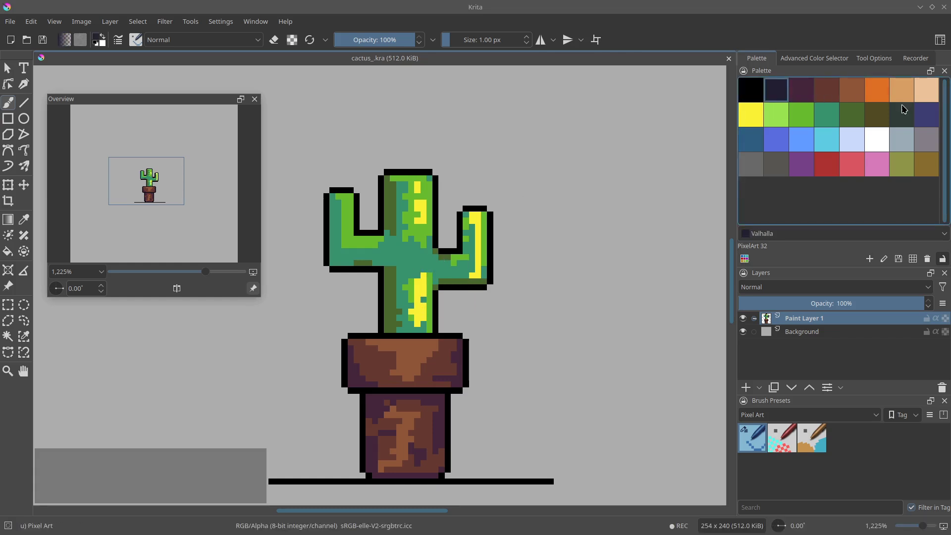
pyautogui.click(904, 109)
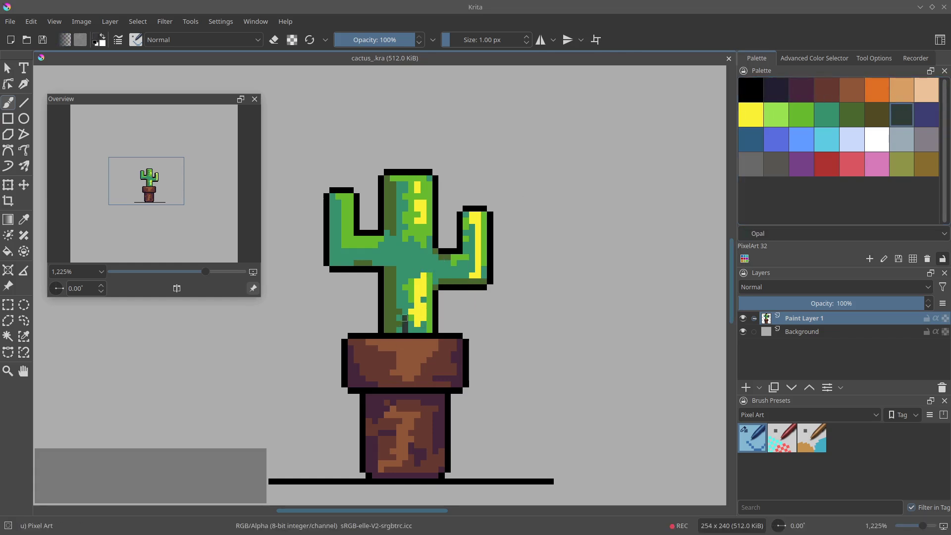
pyautogui.moveTo(404, 318); pyautogui.dragTo(387, 263)
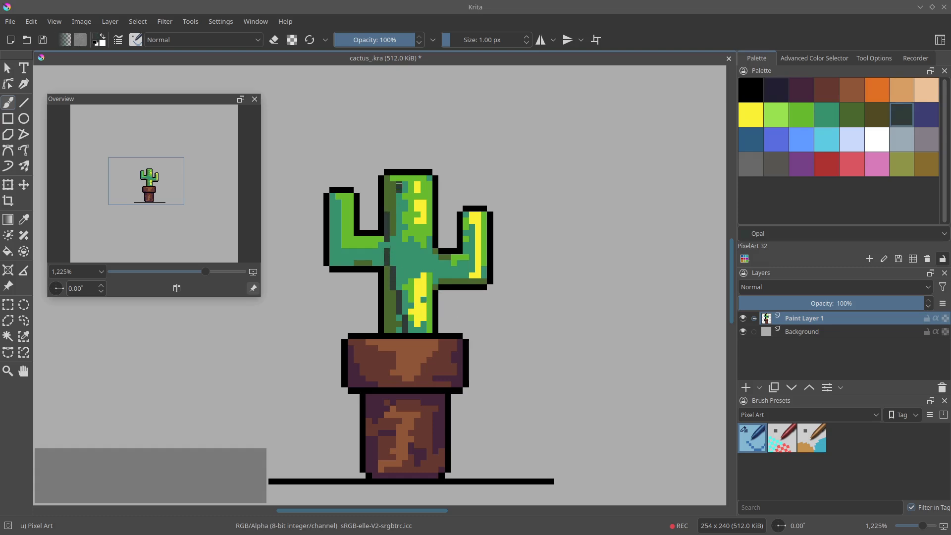
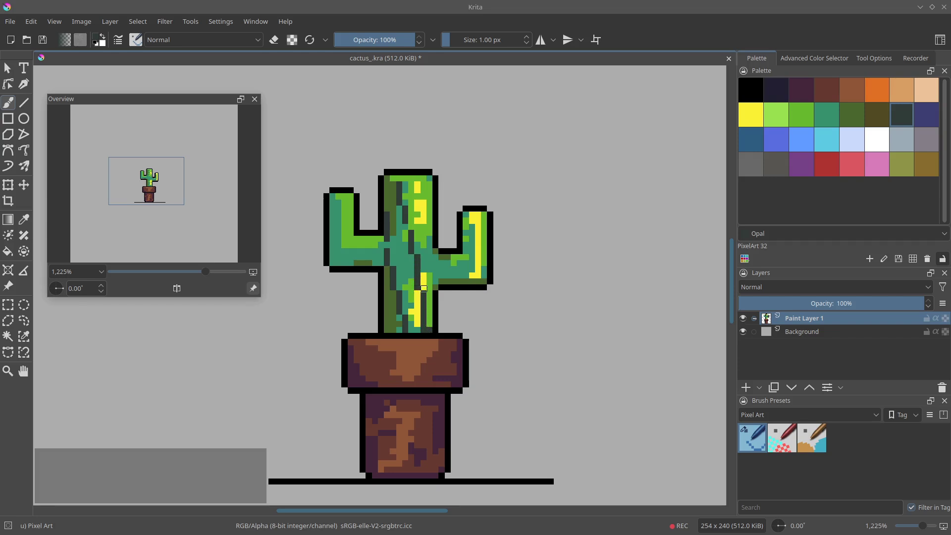
pyautogui.moveTo(423, 288); pyautogui.dragTo(424, 286)
pyautogui.keyDown('ctrl'); pyautogui.click(428, 310); pyautogui.keyUp('ctrl')
pyautogui.click(430, 330)
pyautogui.keyDown('ctrl'); pyautogui.click(425, 308); pyautogui.keyUp('ctrl')
pyautogui.hotkey('ctrl', 'z')
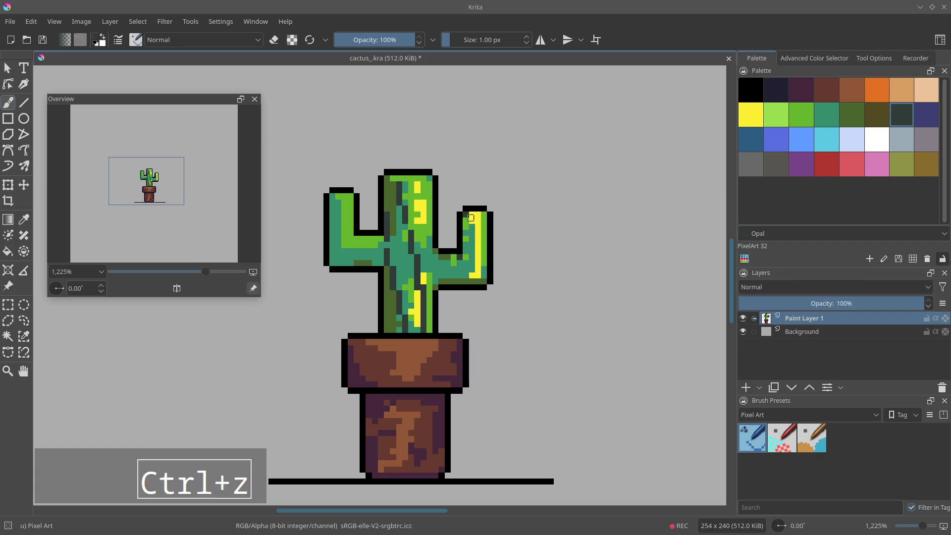
pyautogui.moveTo(471, 219); pyautogui.dragTo(471, 239)
# Step: Add Dell shading at the middle of the trunk and a short Golden fizz highlight at its upper left corner
pyautogui.keyDown('ctrl'); pyautogui.click(454, 260); pyautogui.keyUp('ctrl')
pyautogui.keyDown('ctrl'); pyautogui.click(388, 276); pyautogui.keyUp('ctrl')
pyautogui.moveTo(417, 257); pyautogui.dragTo(418, 260)
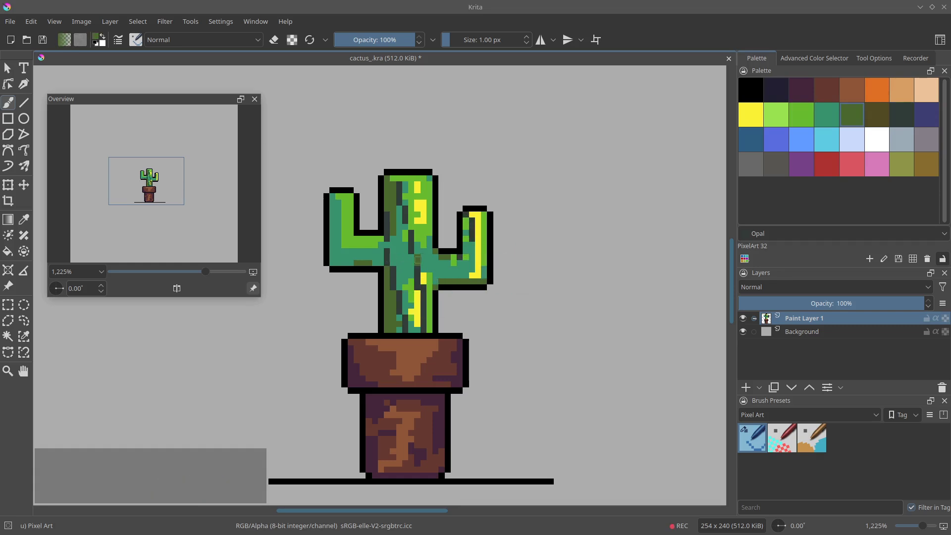
pyautogui.keyDown('ctrl'); pyautogui.click(417, 188); pyautogui.keyUp('ctrl')
pyautogui.moveTo(392, 178); pyautogui.dragTo(399, 178)
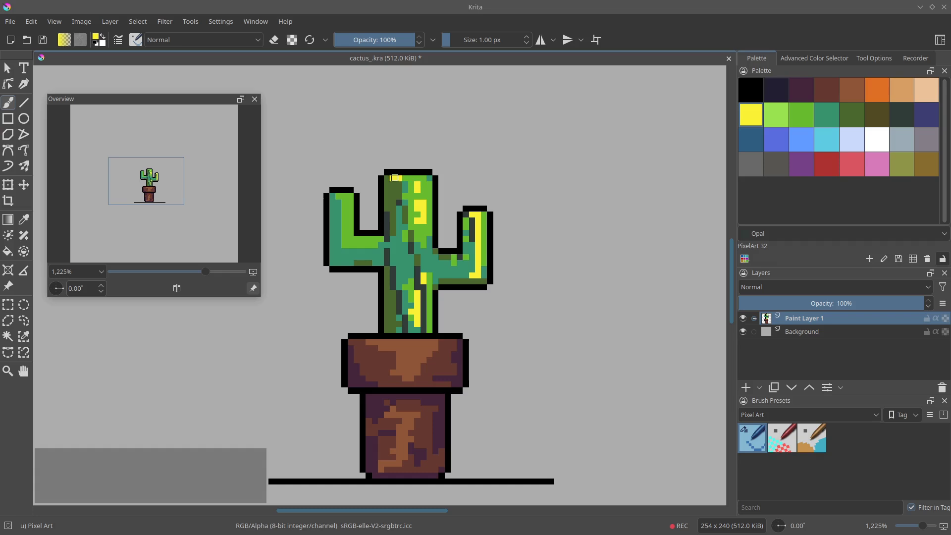
# Step: Retouch the upper trunk's shading with greens sampled from the cactus and save the file
pyautogui.keyDown('ctrl'); pyautogui.click(410, 189); pyautogui.keyUp('ctrl')
pyautogui.keyDown('ctrl'); pyautogui.click(400, 193); pyautogui.keyUp('ctrl')
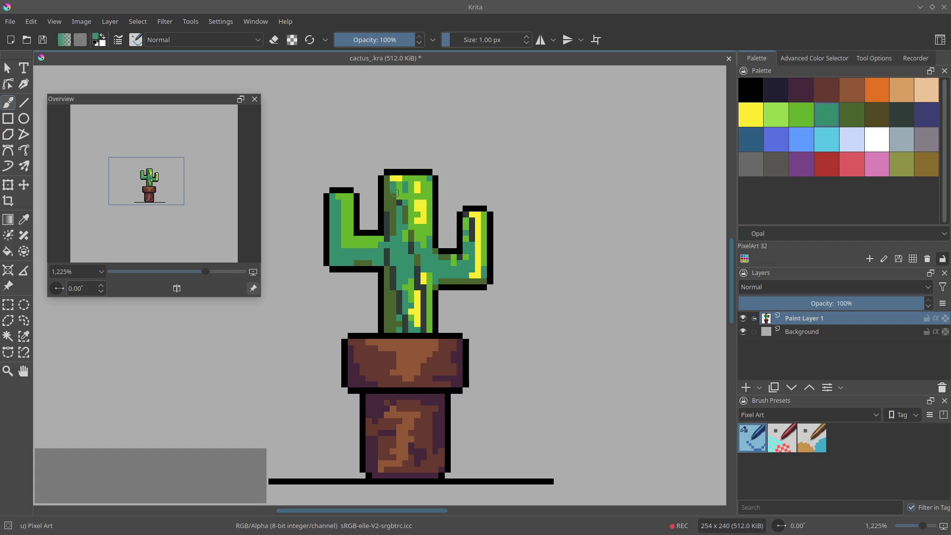
pyautogui.keyDown('ctrl'); pyautogui.click(411, 234); pyautogui.keyUp('ctrl')
pyautogui.keyDown('ctrl'); pyautogui.click(392, 209); pyautogui.keyUp('ctrl')
pyautogui.moveTo(399, 209)
pyautogui.mouseDown()
pyautogui.moveTo(404, 227)
pyautogui.moveTo(394, 197)
pyautogui.moveTo(406, 234)
pyautogui.moveTo(413, 233)
pyautogui.mouseUp()
pyautogui.keyDown('ctrl'); pyautogui.click(403, 202); pyautogui.keyUp('ctrl')
pyautogui.click(399, 196)
pyautogui.keyDown('ctrl'); pyautogui.click(398, 208); pyautogui.keyUp('ctrl')
pyautogui.keyDown('ctrl'); pyautogui.click(406, 202); pyautogui.keyUp('ctrl')
pyautogui.hotkey('ctrl', 's')
# Step: Draw a diagonal Opal shadow line through the left arm and add Light steel blue specks to the trunk and arms
pyautogui.press('space')
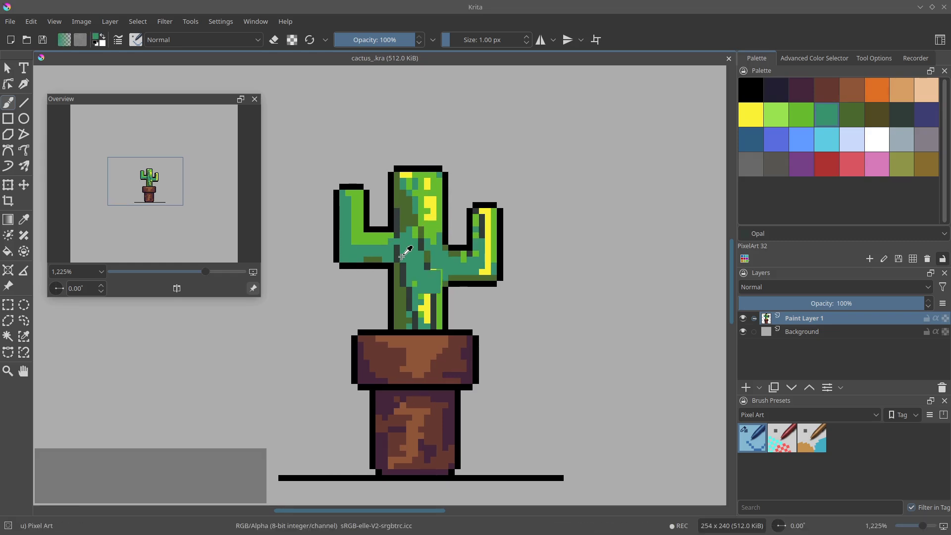
pyautogui.keyDown('ctrl'); pyautogui.click(397, 254); pyautogui.keyUp('ctrl')
pyautogui.click(384, 258)
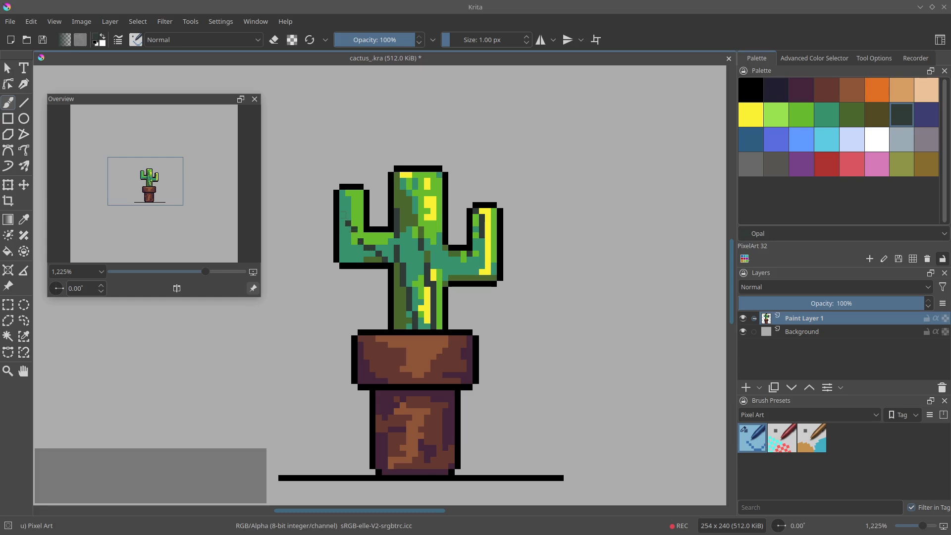
pyautogui.click(852, 138)
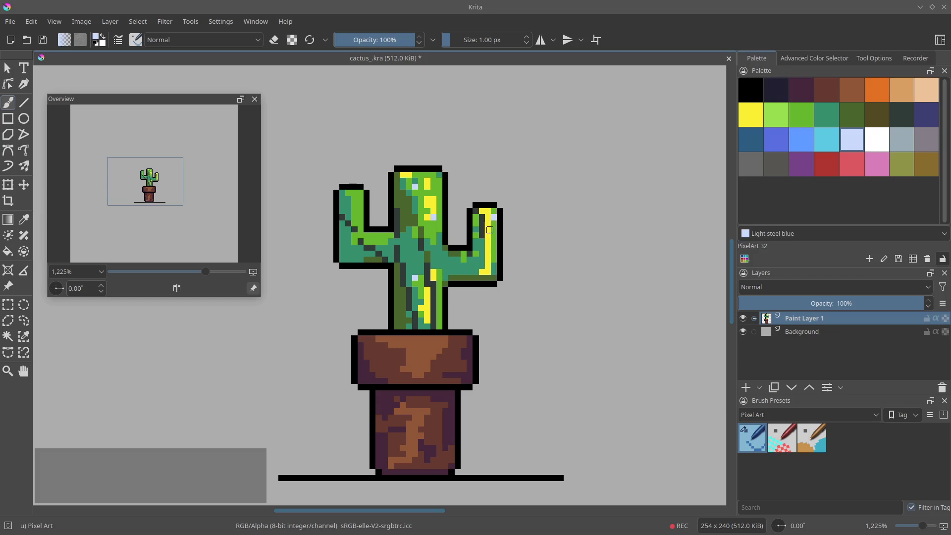
pyautogui.moveTo(376, 253); pyautogui.dragTo(441, 278)
# Step: Retouch the trunk's shadow lines and highlights with sampled Dell, teal green and light green, and save the file
pyautogui.keyDown('ctrl'); pyautogui.click(440, 266); pyautogui.keyUp('ctrl')
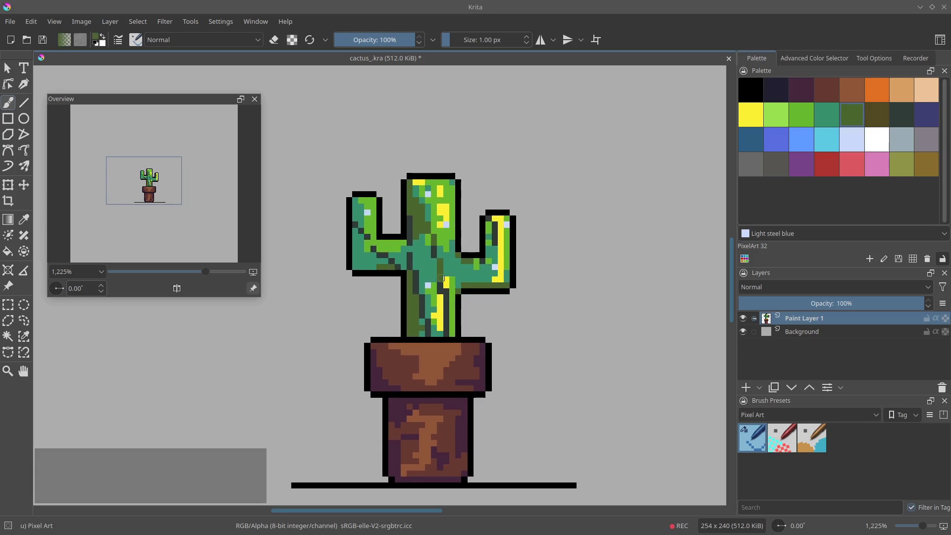
pyautogui.keyDown('ctrl'); pyautogui.click(449, 244); pyautogui.keyUp('ctrl')
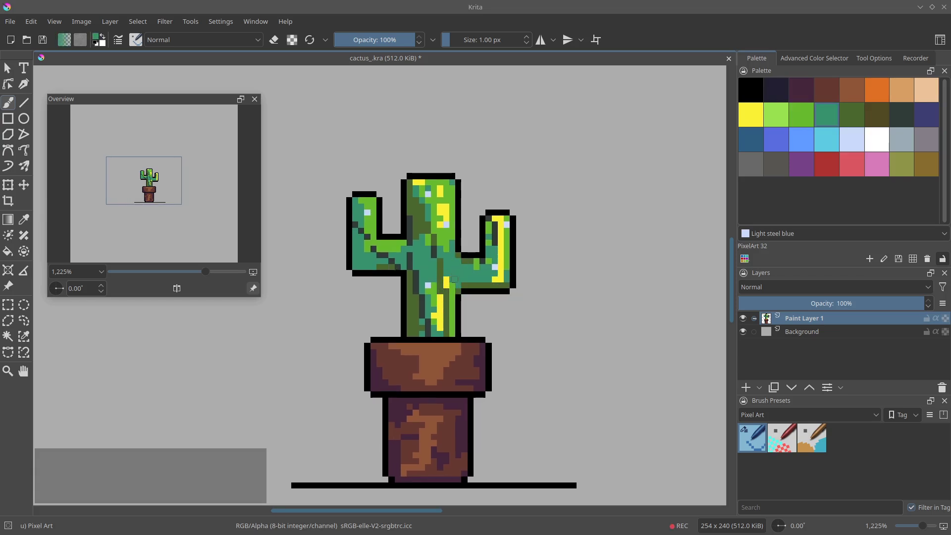
pyautogui.click(452, 182)
pyautogui.keyDown('ctrl'); pyautogui.click(429, 212); pyautogui.keyUp('ctrl')
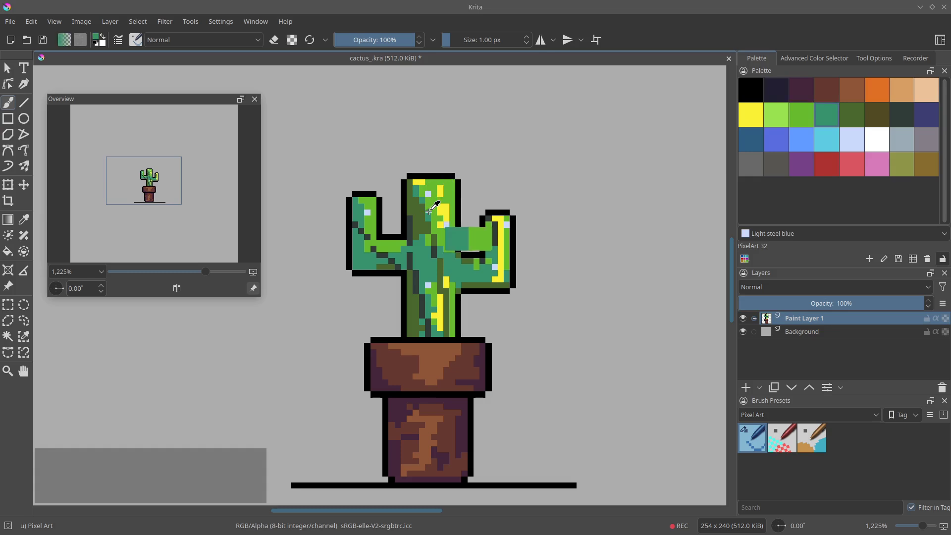
pyautogui.moveTo(434, 207)
pyautogui.mouseDown()
pyautogui.moveTo(444, 232)
pyautogui.moveTo(416, 285)
pyautogui.moveTo(433, 254)
pyautogui.mouseUp()
pyautogui.hotkey('ctrl', 's')
# Step: Select the upper part of the trunk, move it straight up to lengthen the cactus, and deselect
pyautogui.hotkey('ctrl', 'r')
pyautogui.moveTo(440, 185); pyautogui.dragTo(479, 229)
pyautogui.press('t')
pyautogui.moveTo(465, 211)
pyautogui.mouseDown()
pyautogui.moveTo(466, 195)
pyautogui.moveTo(441, 200)
pyautogui.moveTo(439, 224)
pyautogui.mouseUp()
pyautogui.press('b')
pyautogui.hotkey('ctrl', 'shift', 'a')
# Step: Close the trunk gap with black outlines on both sides and fill it with teal green
pyautogui.keyDown('ctrl'); pyautogui.click(436, 199); pyautogui.keyUp('ctrl')
pyautogui.click(438, 202)
pyautogui.keyDown('ctrl'); pyautogui.click(439, 191); pyautogui.keyUp('ctrl')
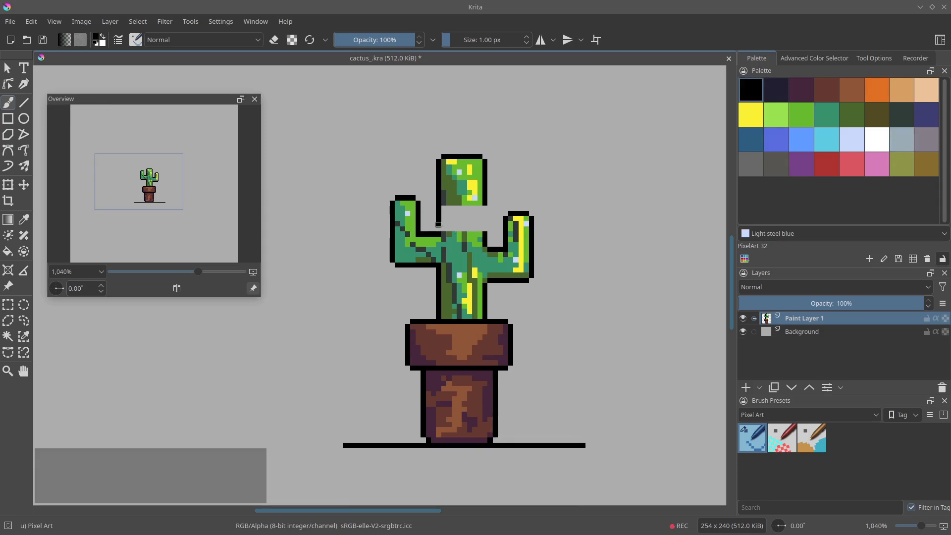
pyautogui.moveTo(484, 205); pyautogui.dragTo(485, 228)
pyautogui.keyDown('ctrl'); pyautogui.click(455, 202); pyautogui.keyUp('ctrl')
pyautogui.keyDown('ctrl'); pyautogui.click(459, 244); pyautogui.keyUp('ctrl')
pyautogui.press('f')
pyautogui.click(463, 225)
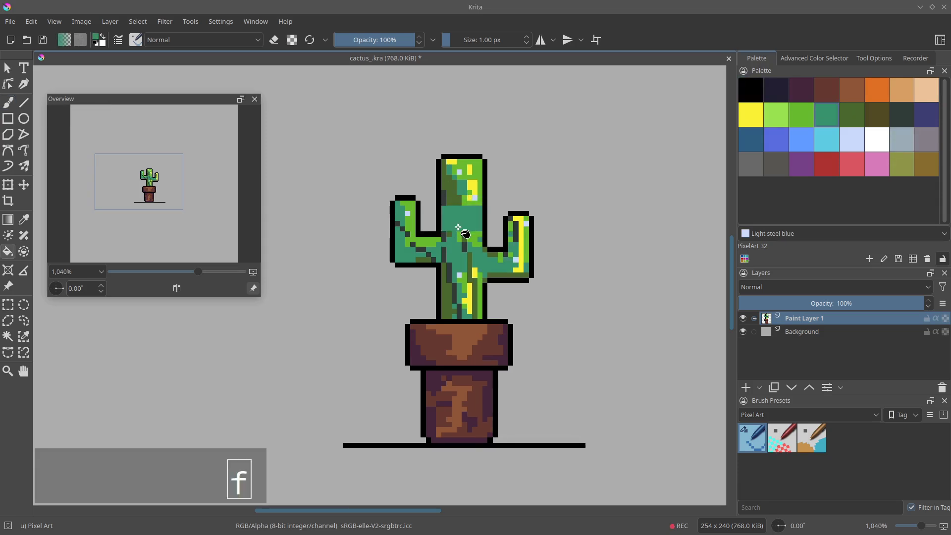
# Step: Paint Dell shading down the left side of the filled trunk section to join the parts above and below
pyautogui.press('b')
pyautogui.keyDown('ctrl'); pyautogui.click(445, 201); pyautogui.keyUp('ctrl')
pyautogui.moveTo(445, 203); pyautogui.dragTo(444, 230)
pyautogui.keyDown('ctrl'); pyautogui.click(445, 247); pyautogui.keyUp('ctrl')
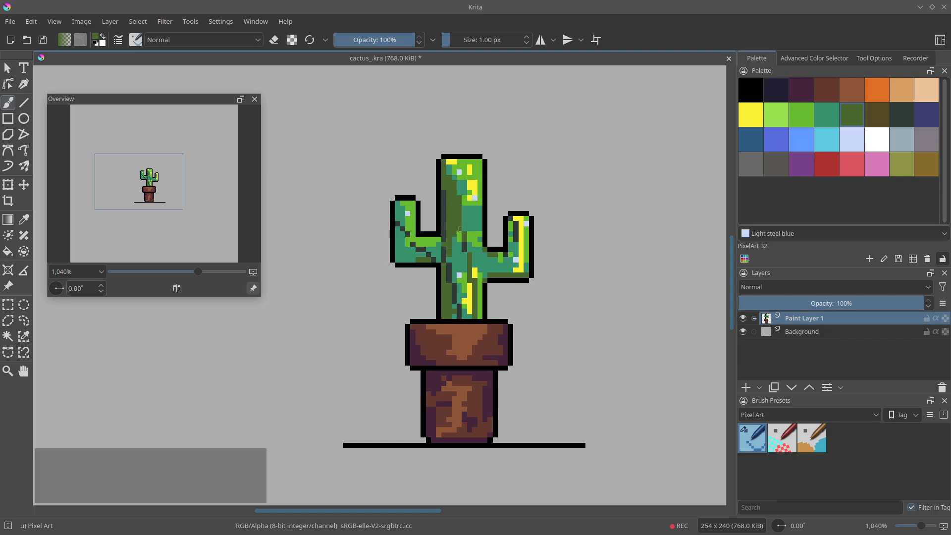
# Step: Blend the filled trunk section with sampled light green and teal, and add Opal shadow along its left edge
pyautogui.keyDown('ctrl'); pyautogui.click(465, 199); pyautogui.keyUp('ctrl')
pyautogui.moveTo(464, 193); pyautogui.dragTo(464, 182)
pyautogui.keyDown('ctrl'); pyautogui.click(465, 214); pyautogui.keyUp('ctrl')
pyautogui.keyDown('ctrl'); pyautogui.click(476, 209); pyautogui.keyUp('ctrl')
pyautogui.press('space')
pyautogui.moveTo(500, 269); pyautogui.dragTo(504, 290)
# Step: Reshape the left arm's diagonal Opal shadow line into a stepped curve using colors sampled from the arm
pyautogui.keyDown('ctrl'); pyautogui.click(437, 242); pyautogui.keyUp('ctrl')
pyautogui.keyDown('ctrl'); pyautogui.click(428, 242); pyautogui.keyUp('ctrl')
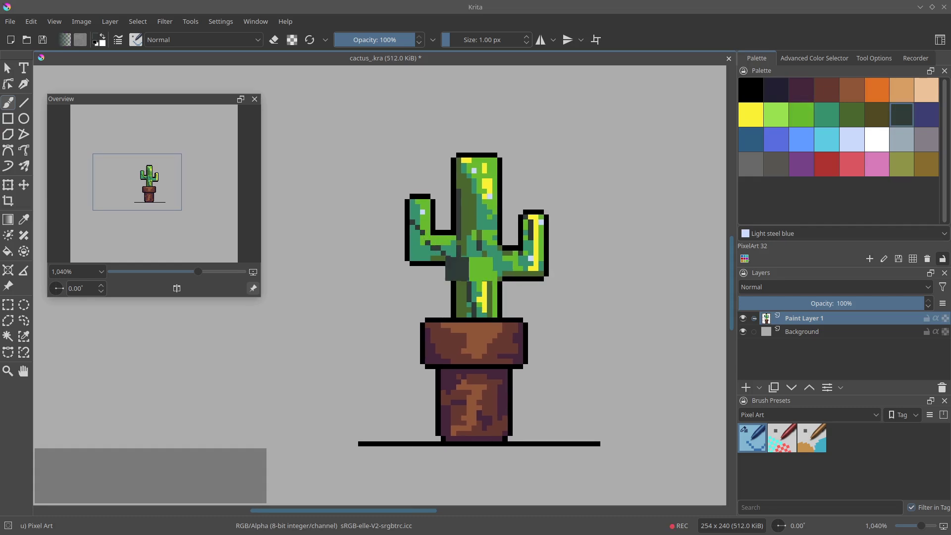
pyautogui.click(423, 237)
pyautogui.click(413, 217)
pyautogui.keyDown('ctrl'); pyautogui.click(417, 219); pyautogui.keyUp('ctrl')
pyautogui.click(412, 221)
pyautogui.keyDown('ctrl'); pyautogui.click(417, 226); pyautogui.keyUp('ctrl')
pyautogui.click(418, 222)
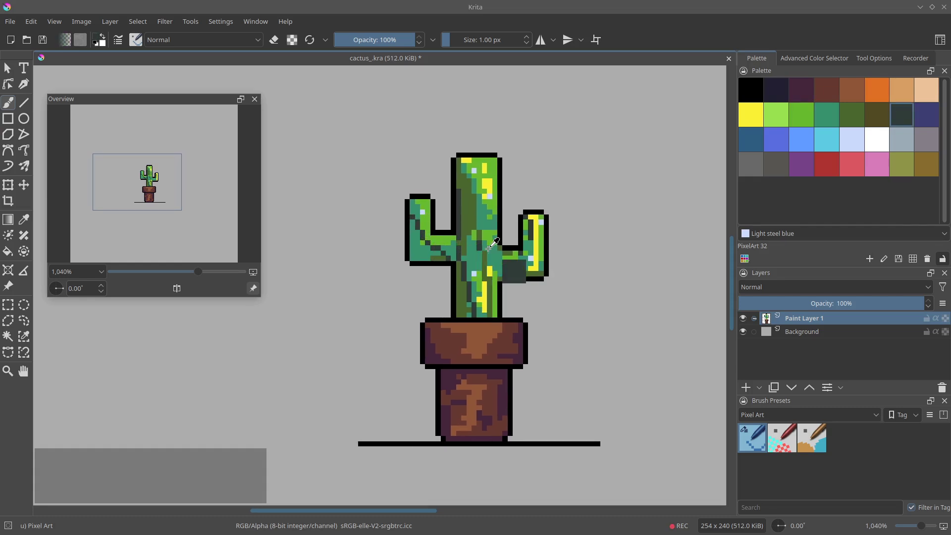
# Step: Add Opal shadow pixels around the left arm's lower outer corner and save the file
pyautogui.keyDown('ctrl'); pyautogui.click(434, 244); pyautogui.keyUp('ctrl')
pyautogui.click(422, 258)
pyautogui.click(418, 253)
pyautogui.keyDown('ctrl'); pyautogui.click(435, 247); pyautogui.keyUp('ctrl')
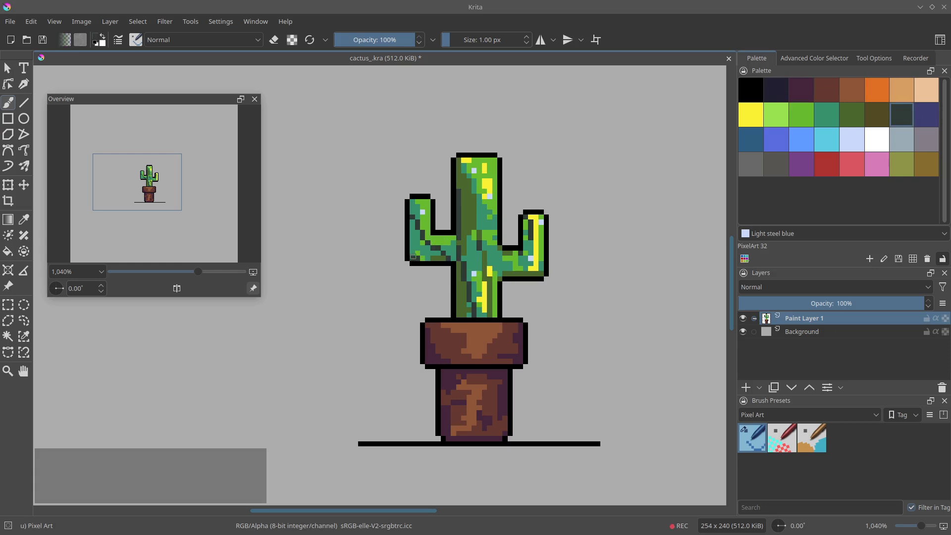
pyautogui.press('space')
pyautogui.moveTo(508, 272)
pyautogui.mouseDown()
pyautogui.moveTo(483, 284)
pyautogui.moveTo(515, 280)
pyautogui.moveTo(486, 266)
pyautogui.mouseUp()
pyautogui.hotkey('ctrl', 's')
# Step: Retouch the joint between the right arm and the trunk with sampled Dell and light green
pyautogui.press('space')
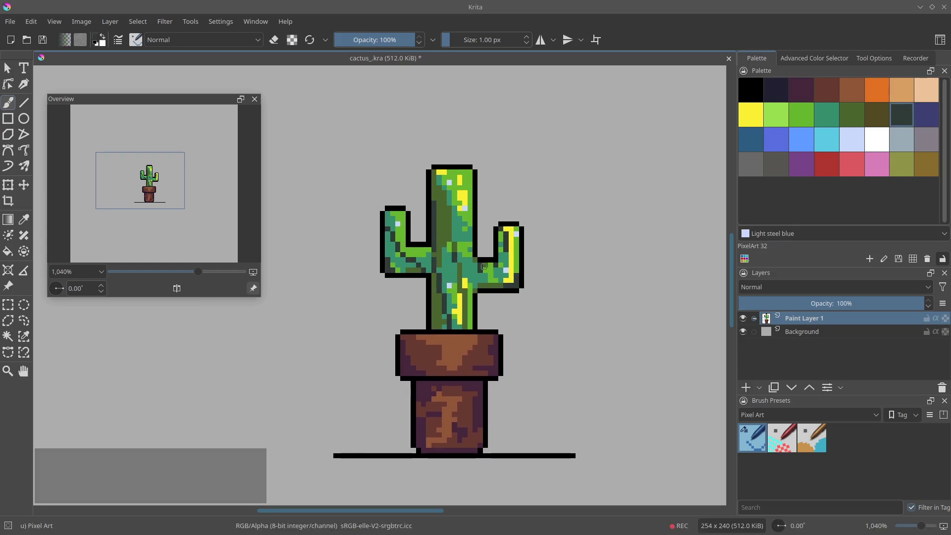
pyautogui.keyDown('ctrl'); pyautogui.click(487, 281); pyautogui.keyUp('ctrl')
pyautogui.keyDown('ctrl'); pyautogui.click(488, 285); pyautogui.keyUp('ctrl')
pyautogui.keyDown('ctrl'); pyautogui.click(480, 259); pyautogui.keyUp('ctrl')
pyautogui.keyDown('ctrl'); pyautogui.click(474, 260); pyautogui.keyUp('ctrl')
pyautogui.click(470, 261)
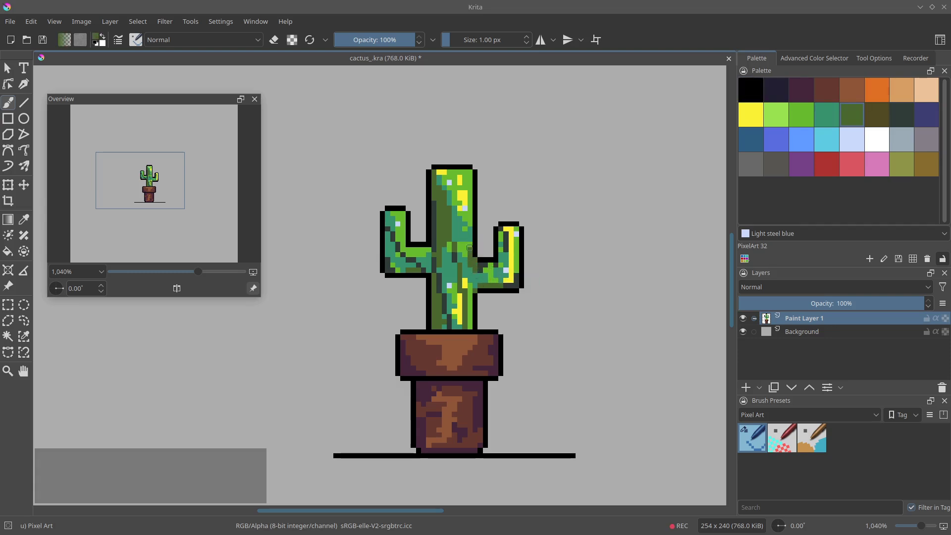
# Step: Add teal green shading to the upper right edge of the trunk and touch it up with sampled light green
pyautogui.keyDown('ctrl'); pyautogui.click(466, 225); pyautogui.keyUp('ctrl')
pyautogui.click(466, 177)
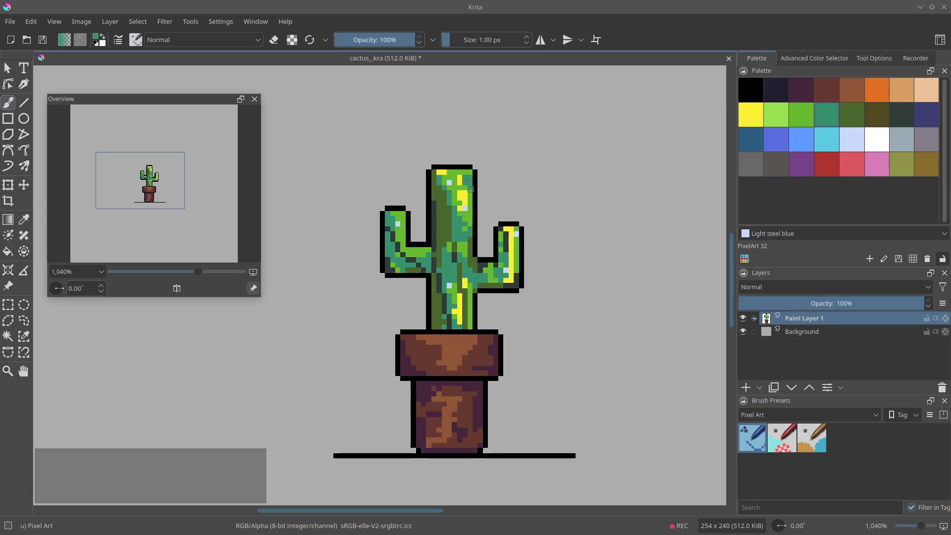
pyautogui.moveTo(470, 172)
pyautogui.mouseDown()
pyautogui.moveTo(460, 172)
pyautogui.moveTo(465, 182)
pyautogui.mouseUp()
pyautogui.keyDown('ctrl'); pyautogui.click(460, 187); pyautogui.keyUp('ctrl')
# Step: Add two more Light steel blue specks to the middle of the trunk
pyautogui.hotkey('ctrl', 'space')
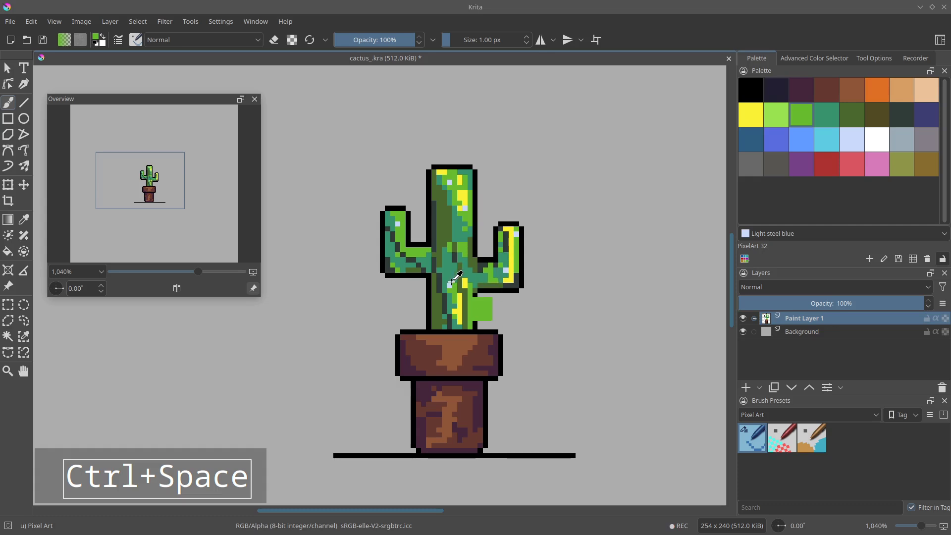
pyautogui.keyDown('ctrl'); pyautogui.click(450, 284); pyautogui.keyUp('ctrl')
pyautogui.keyDown('ctrl'); pyautogui.click(455, 214); pyautogui.keyUp('ctrl')
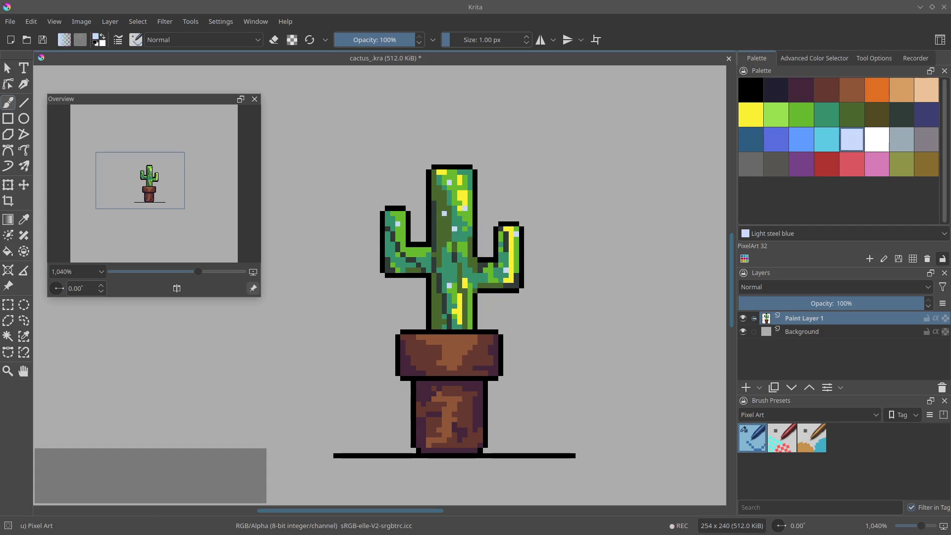
# Step: Touch up the pot with sampled brown and paint Tahiti gold highlights along the rim's upper edge and down the pot's body
pyautogui.keyDown('ctrl'); pyautogui.click(437, 347); pyautogui.keyUp('ctrl')
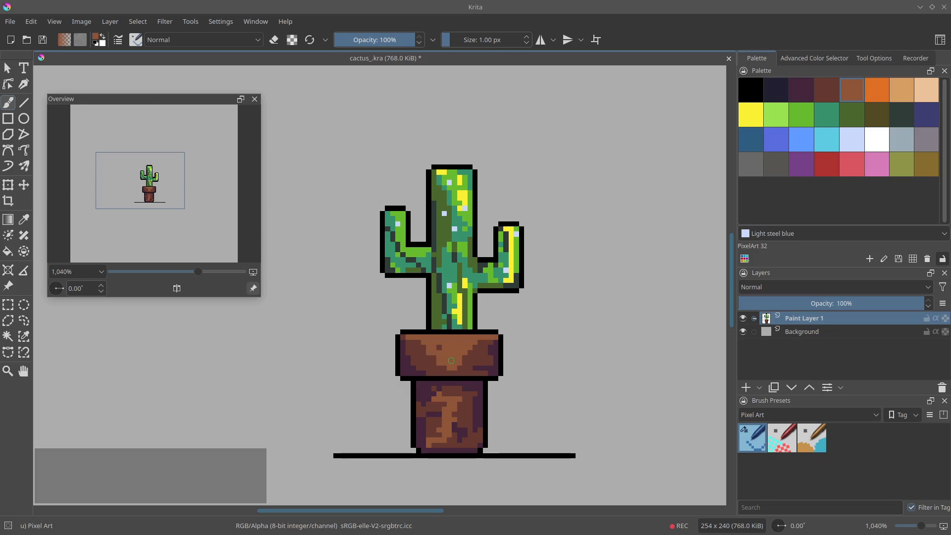
pyautogui.click(877, 90)
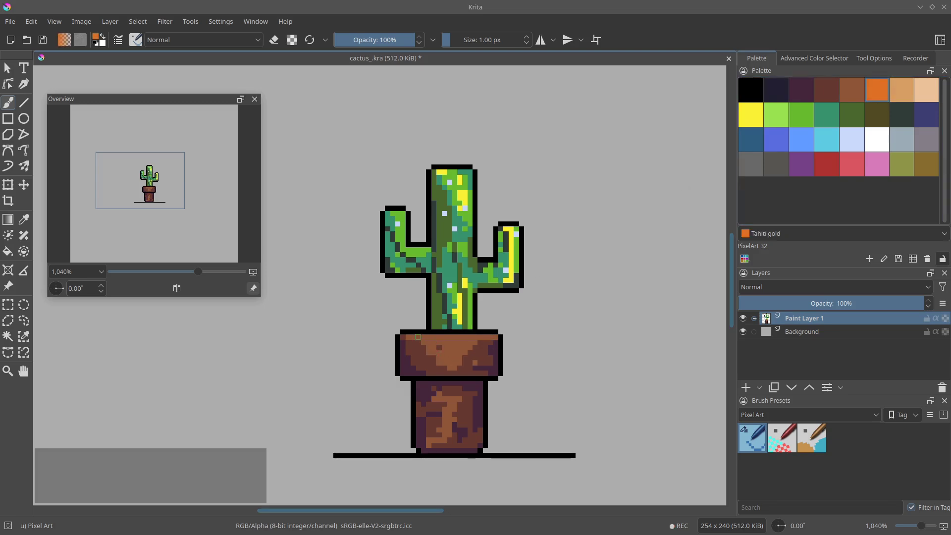
pyautogui.click(415, 337)
pyautogui.click(446, 337)
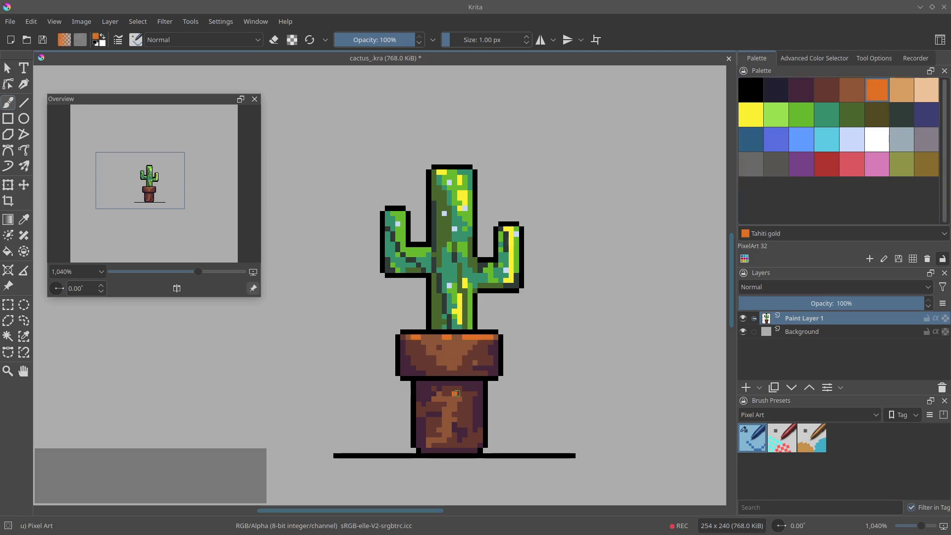
pyautogui.moveTo(454, 400); pyautogui.dragTo(460, 442)
pyautogui.press('space')
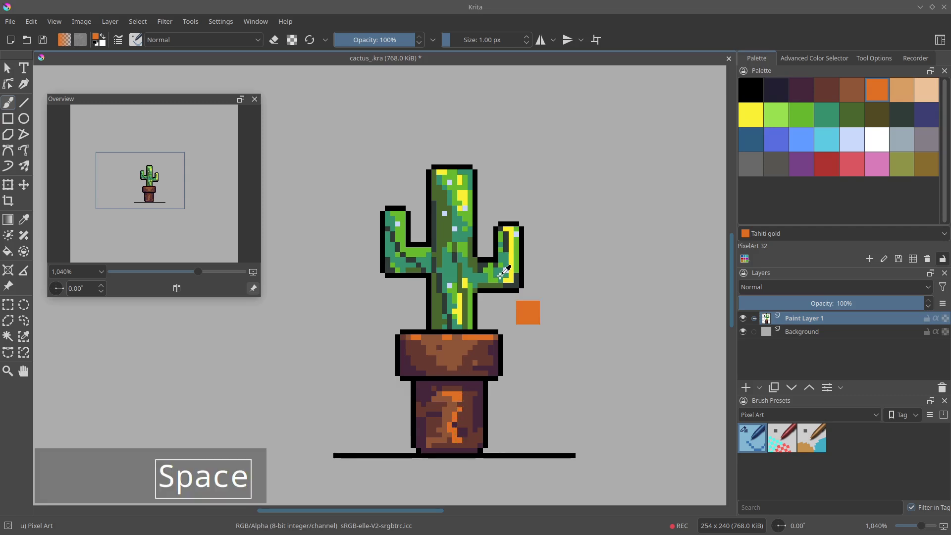
# Step: Touch up the upper left part of the cactus trunk with sampled green and save the file
pyautogui.hotkey('ctrl', 's')
pyautogui.moveTo(481, 252); pyautogui.dragTo(482, 263)
pyautogui.keyDown('ctrl'); pyautogui.click(432, 187); pyautogui.keyUp('ctrl')
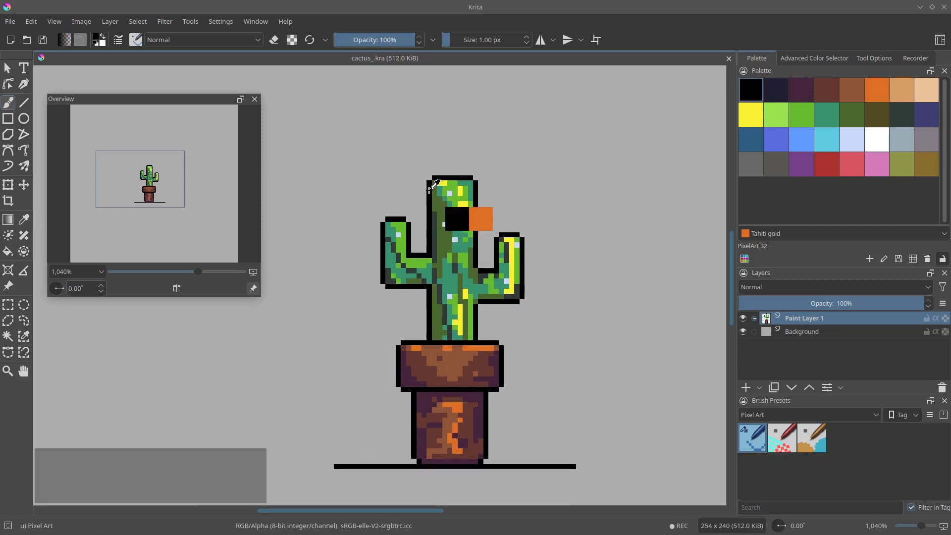
pyautogui.keyDown('ctrl'); pyautogui.click(440, 190); pyautogui.keyUp('ctrl')
pyautogui.moveTo(439, 194); pyautogui.dragTo(441, 199)
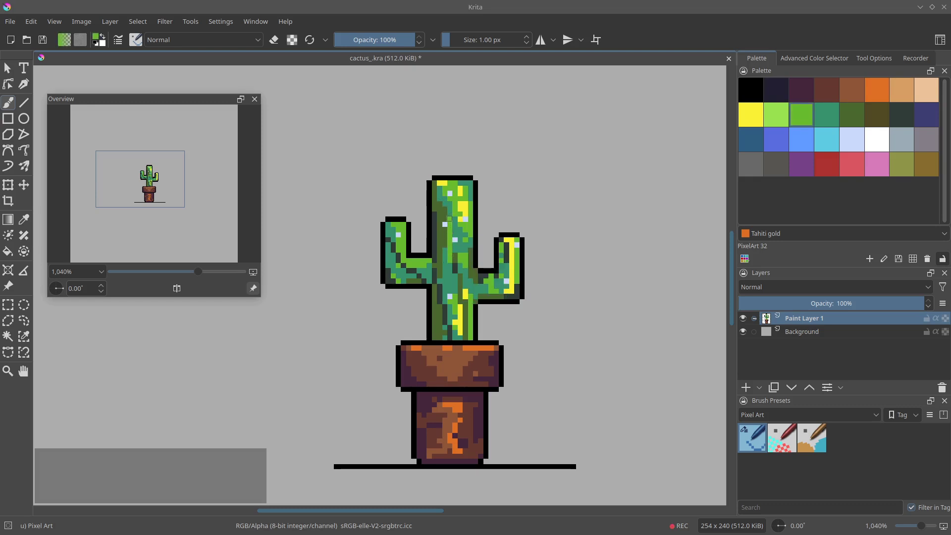
pyautogui.moveTo(458, 255); pyautogui.dragTo(423, 327)
pyautogui.hotkey('ctrl', 's')
# Step: Add sampled Light steel blue specks to the lower trunk and the base of the right arm, and save the file
pyautogui.moveTo(463, 303); pyautogui.dragTo(466, 318)
pyautogui.moveTo(456, 294); pyautogui.dragTo(460, 207)
pyautogui.moveTo(492, 281); pyautogui.dragTo(485, 302)
pyautogui.moveTo(453, 297); pyautogui.dragTo(453, 269)
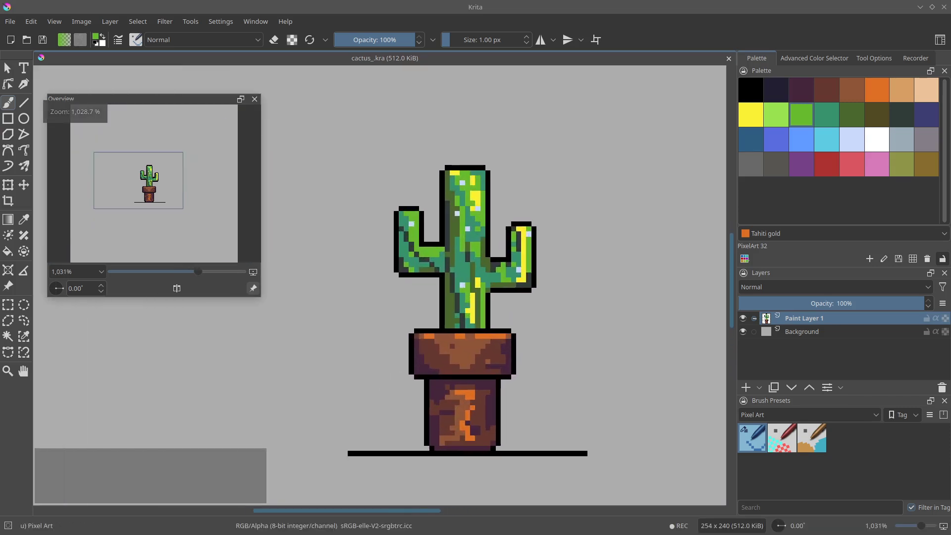
pyautogui.keyDown('ctrl'); pyautogui.click(462, 286); pyautogui.keyUp('ctrl')
pyautogui.click(452, 311)
pyautogui.click(504, 267)
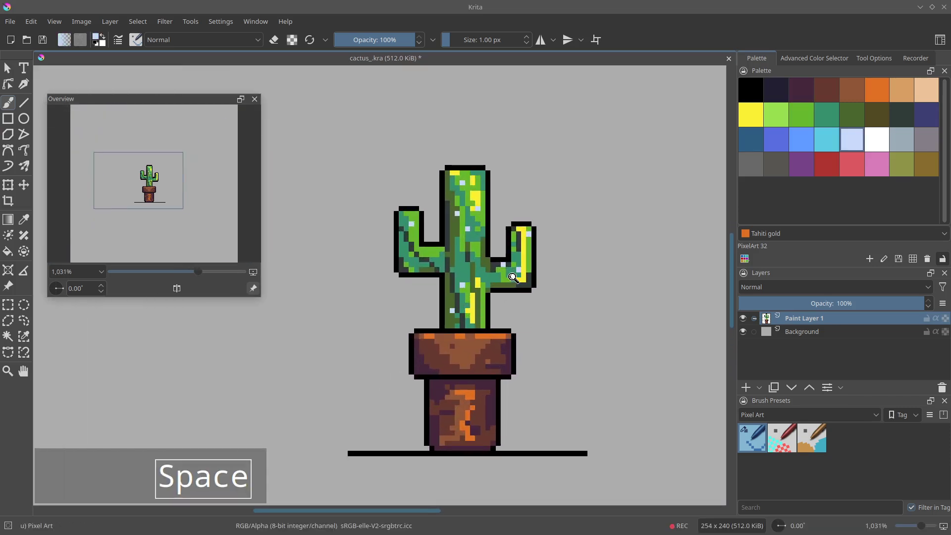
pyautogui.moveTo(515, 275); pyautogui.dragTo(489, 320)
pyautogui.hotkey('ctrl', 's')
pyautogui.moveTo(512, 242); pyautogui.dragTo(509, 268)
pyautogui.scroll(1, 503, 281)
# Step: Select a rectangle around the cactus on the Background layer and paint it Venice blue
pyautogui.click(793, 330)
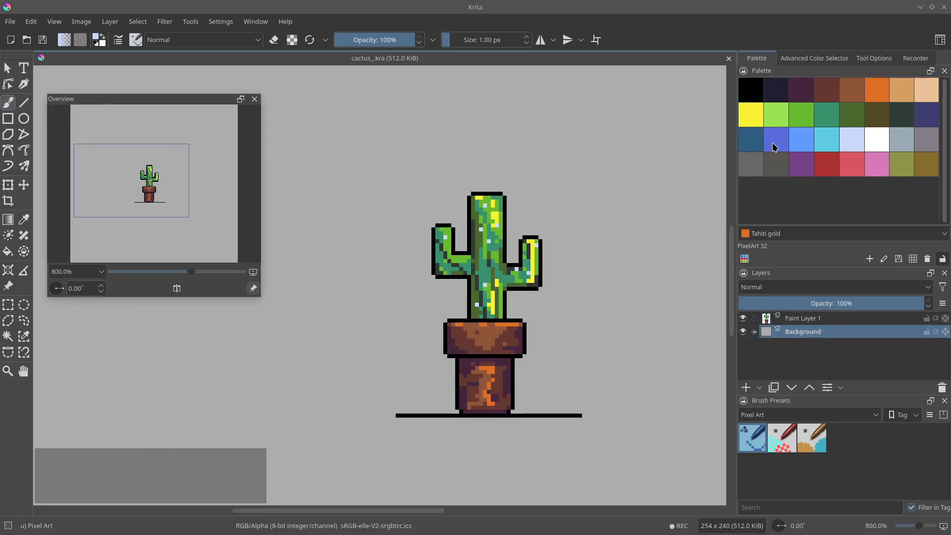
pyautogui.click(753, 145)
pyautogui.hotkey('ctrl', 's')
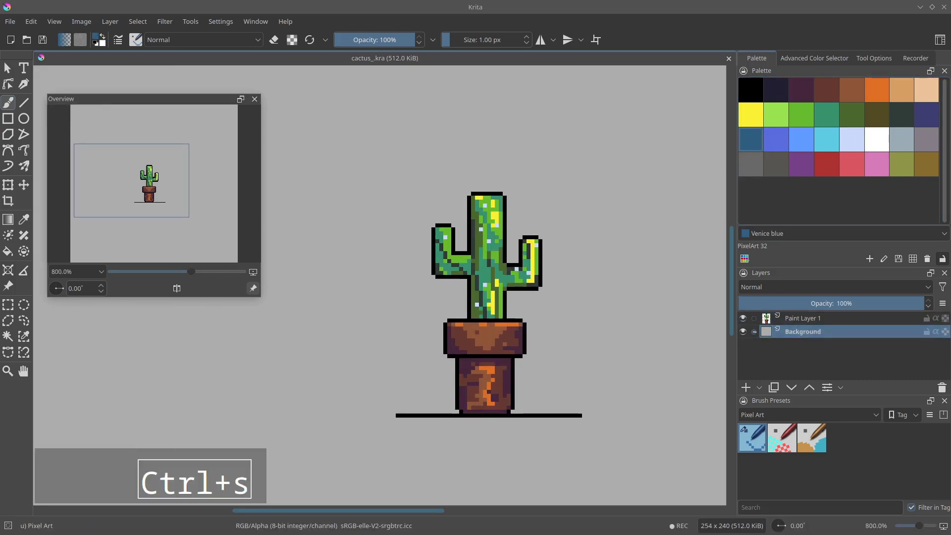
pyautogui.hotkey('ctrl', 'r')
pyautogui.moveTo(361, 415)
pyautogui.mouseDown()
pyautogui.moveTo(607, 214)
pyautogui.moveTo(620, 133)
pyautogui.moveTo(605, 133)
pyautogui.moveTo(592, 161)
pyautogui.moveTo(380, 161)
pyautogui.mouseUp()
pyautogui.press('b')
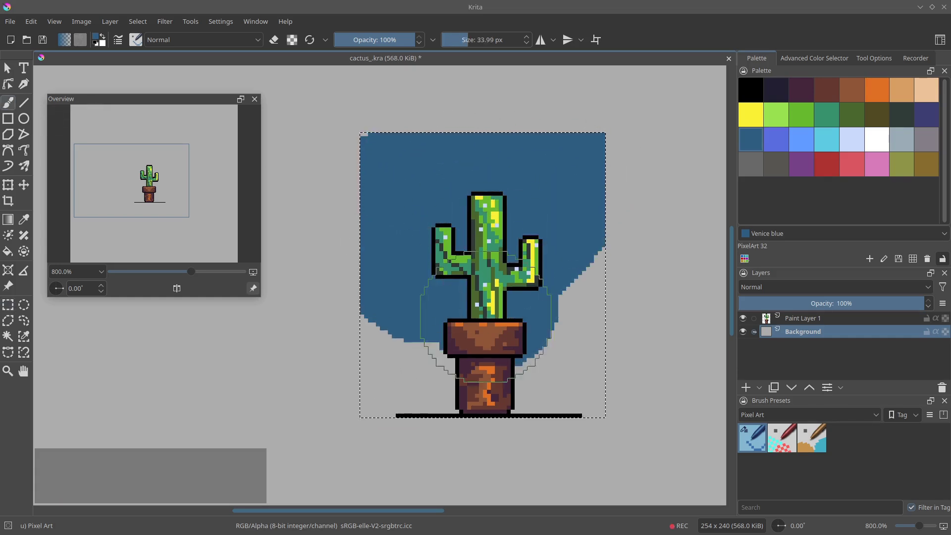
pyautogui.moveTo(485, 330)
pyautogui.mouseDown()
pyautogui.moveTo(568, 333)
pyautogui.moveTo(338, 279)
pyautogui.moveTo(546, 210)
pyautogui.moveTo(537, 431)
pyautogui.mouseUp()
# Step: Paint a Royal blue halo around the cactus and a Cornflower glow inside it
pyautogui.click(776, 142)
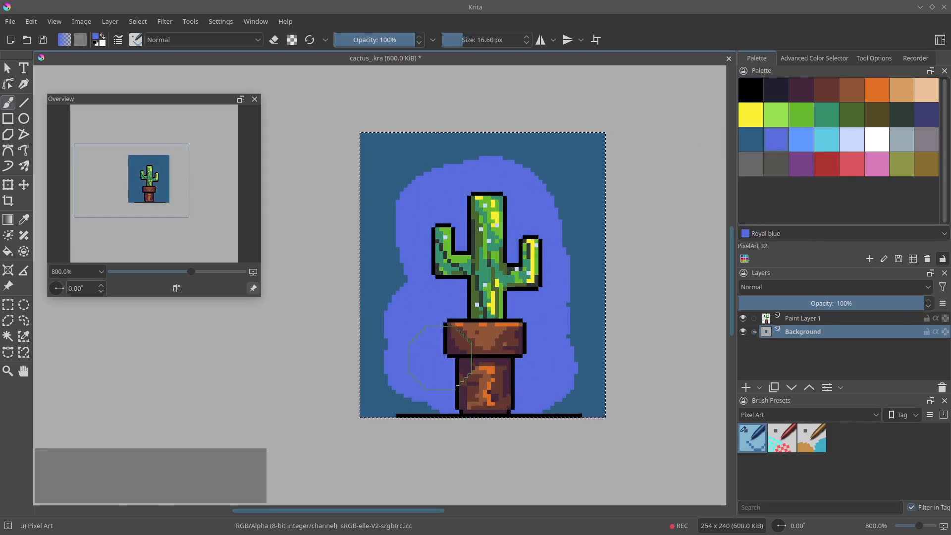
pyautogui.click(801, 139)
pyautogui.click(480, 332)
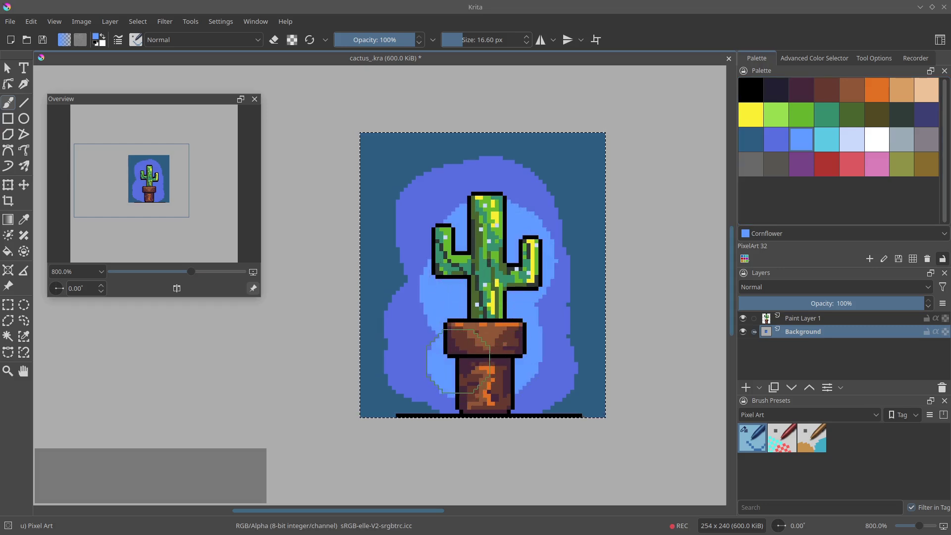
pyautogui.moveTo(468, 213); pyautogui.dragTo(488, 208)
# Step: Widen and reshape the halo's bands around the cactus with smaller brush sizes and the sampled background blues
pyautogui.keyDown('ctrl'); pyautogui.click(519, 174); pyautogui.keyUp('ctrl')
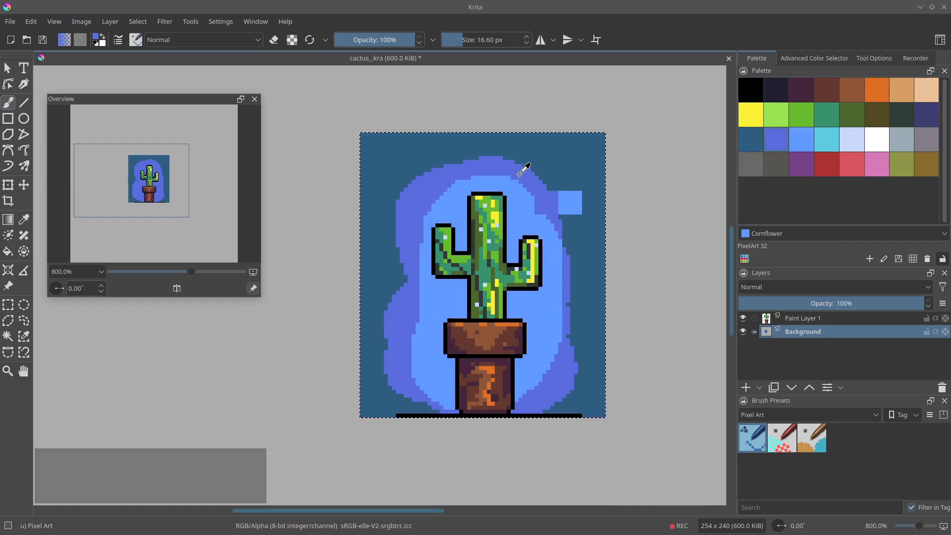
pyautogui.moveTo(579, 306); pyautogui.dragTo(567, 382)
pyautogui.keyDown('ctrl'); pyautogui.click(537, 367); pyautogui.keyUp('ctrl')
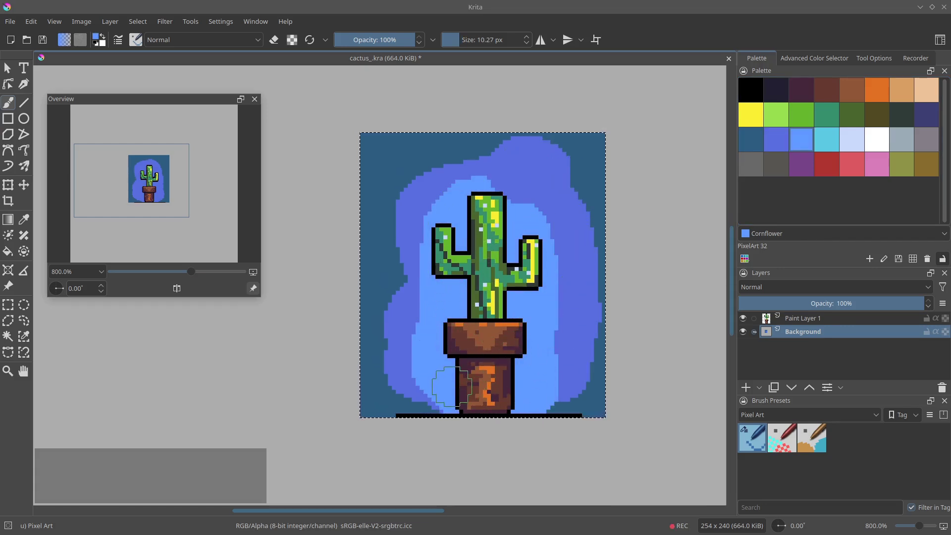
pyautogui.keyDown('ctrl'); pyautogui.click(477, 163); pyautogui.keyUp('ctrl')
pyautogui.click(462, 148)
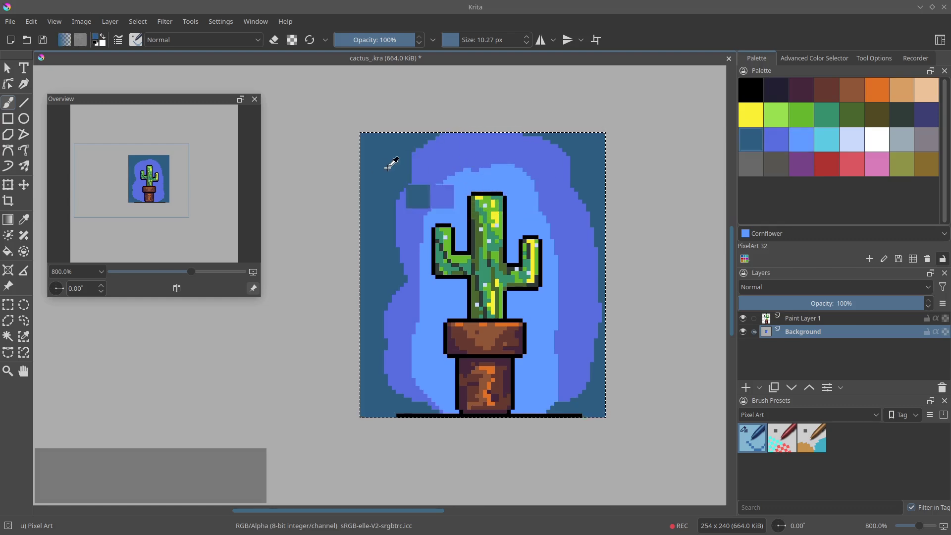
pyautogui.keyDown('ctrl'); pyautogui.click(415, 227); pyautogui.keyUp('ctrl')
pyautogui.keyDown('ctrl'); pyautogui.click(434, 312); pyautogui.keyUp('ctrl')
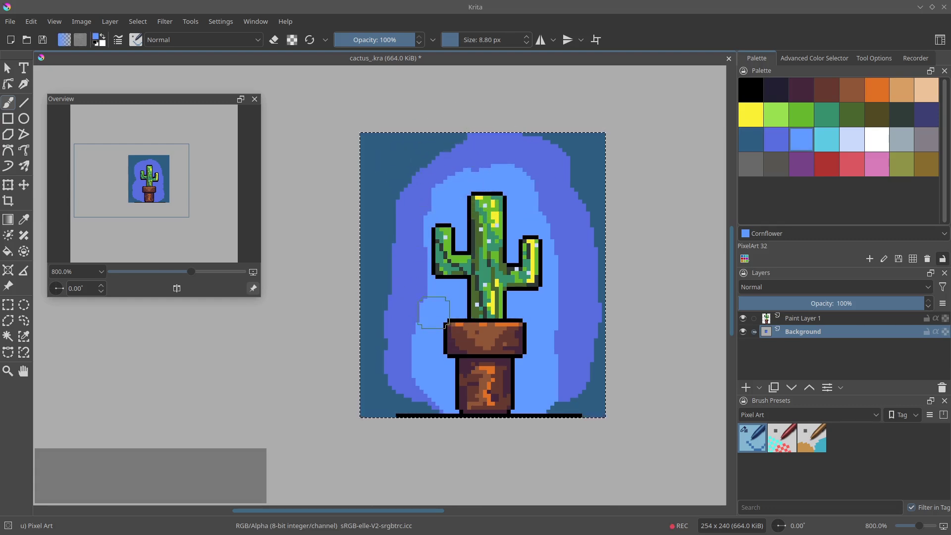
pyautogui.keyDown('ctrl'); pyautogui.click(572, 396); pyautogui.keyUp('ctrl')
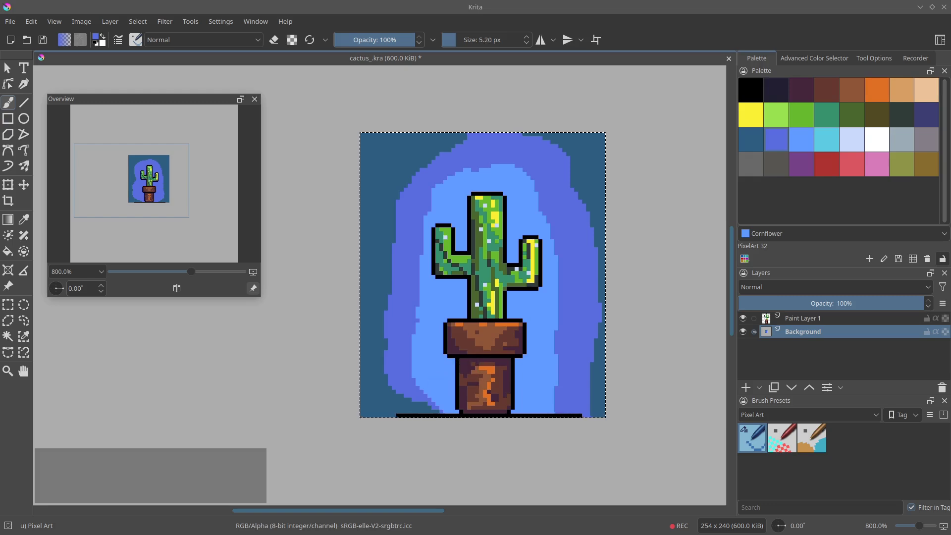
pyautogui.keyDown('ctrl'); pyautogui.click(442, 412); pyautogui.keyUp('ctrl')
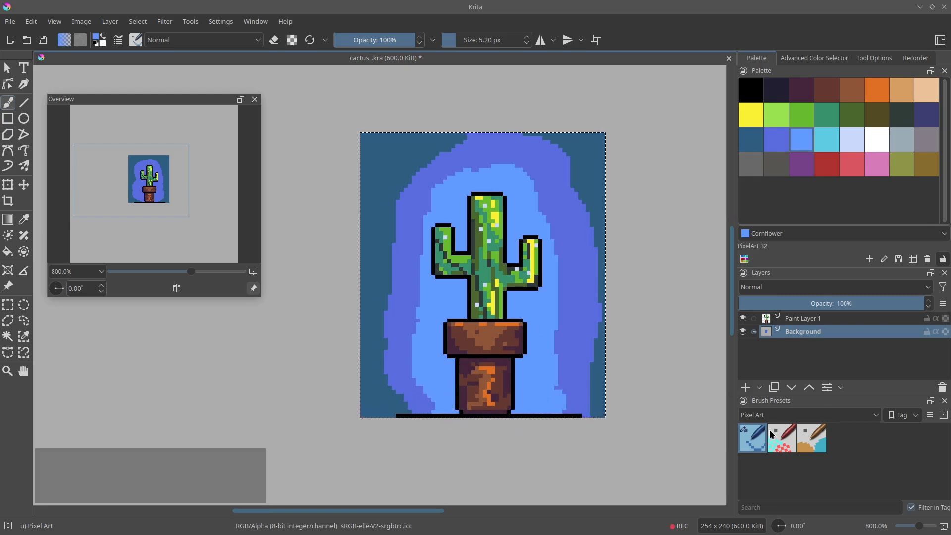
# Step: Blend the edges of the background's blue bands with the Pixel Art Dithering brush and sampled blues
pyautogui.click(781, 438)
pyautogui.click(578, 402)
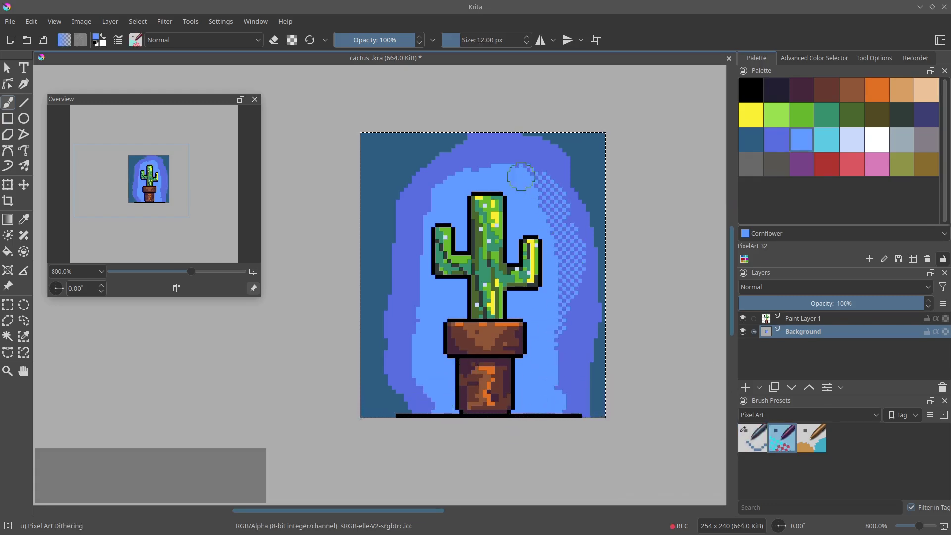
pyautogui.keyDown('ctrl'); pyautogui.click(403, 275); pyautogui.keyUp('ctrl')
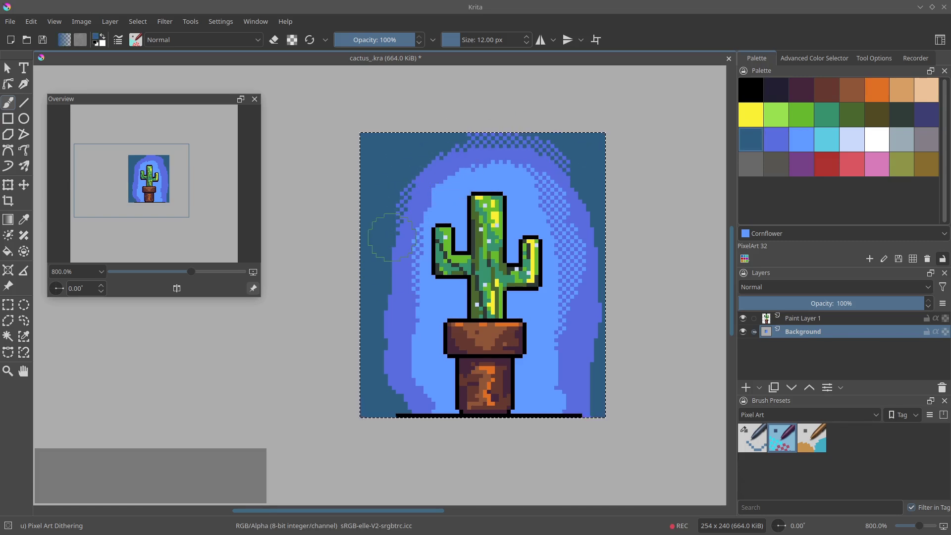
pyautogui.keyDown('ctrl'); pyautogui.click(402, 356); pyautogui.keyUp('ctrl')
pyautogui.moveTo(402, 386); pyautogui.dragTo(401, 395)
pyautogui.keyDown('ctrl'); pyautogui.click(573, 380); pyautogui.keyUp('ctrl')
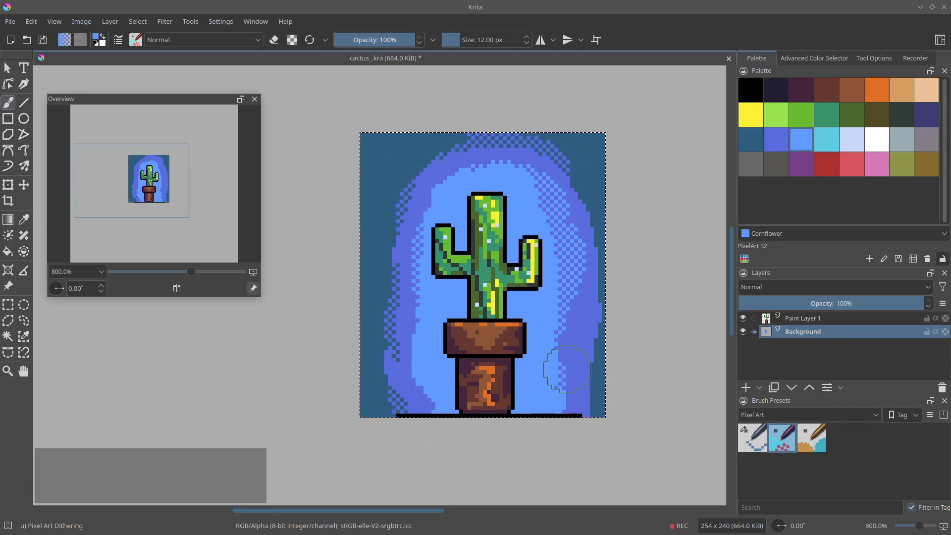
pyautogui.keyDown('ctrl'); pyautogui.click(594, 320); pyautogui.keyUp('ctrl')
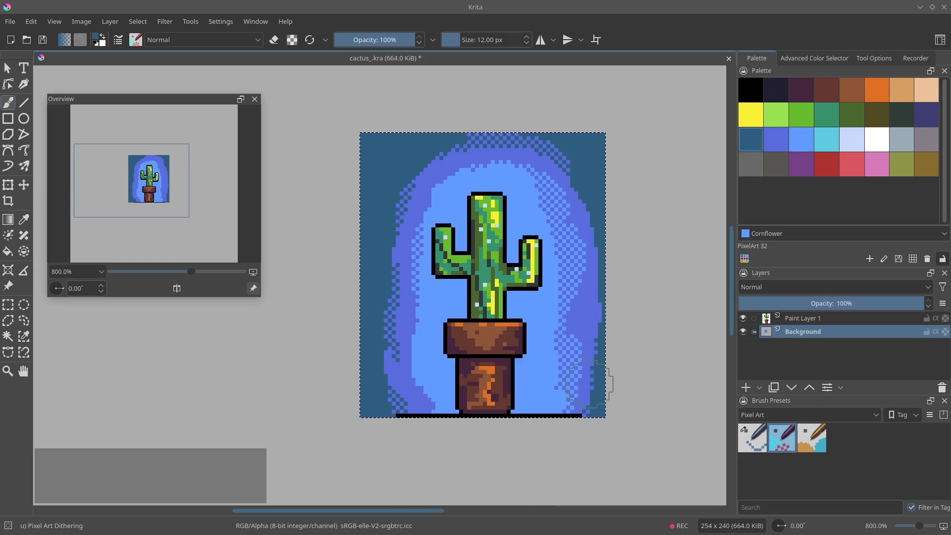
# Step: Clear the rectangular selection, switch to the Contiguous Selection tool and hide Paint Layer 1
pyautogui.hotkey('ctrl', 'a')
pyautogui.click(19, 341)
pyautogui.hotkey('ctrl', 'a')
pyautogui.hotkey('ctrl', 'a')
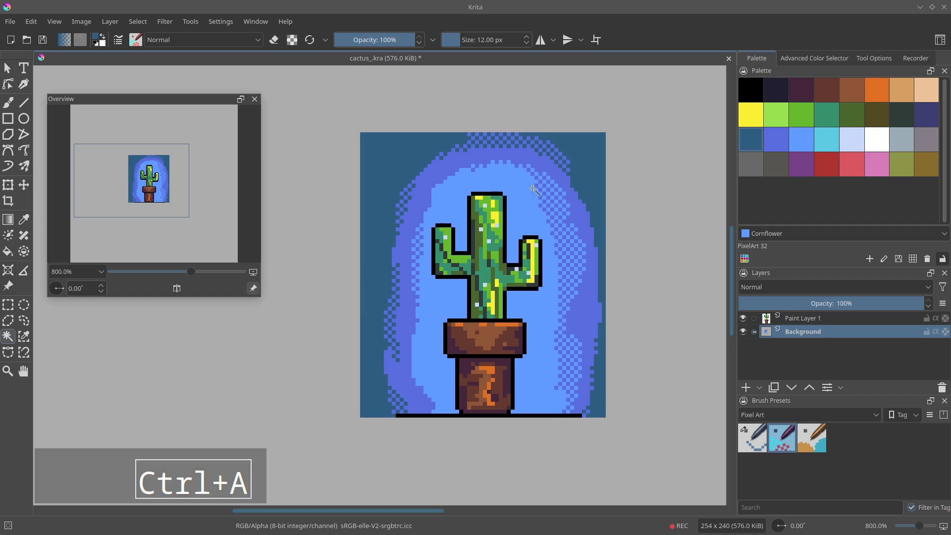
pyautogui.click(743, 318)
pyautogui.press('space')
pyautogui.moveTo(616, 239); pyautogui.dragTo(618, 278)
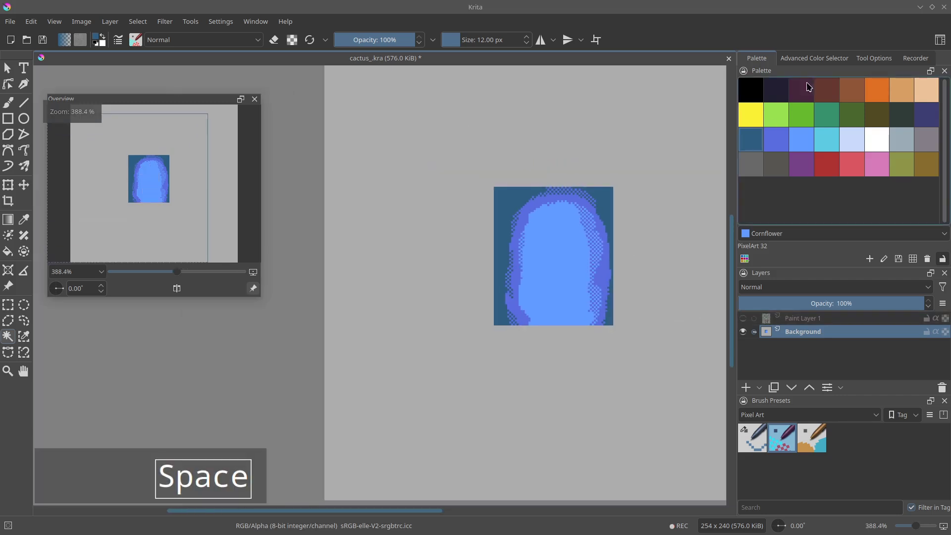
# Step: Set the contiguous selection's threshold to 1 and grow to 0 px, and select the blue rectangle by inverting the gray area's selection
pyautogui.click(873, 59)
pyautogui.moveTo(771, 150); pyautogui.dragTo(752, 152)
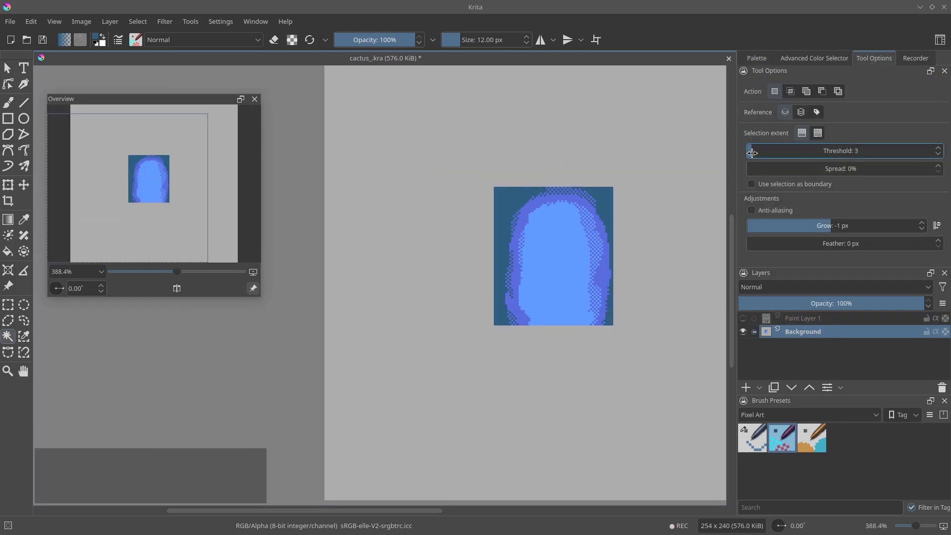
pyautogui.hotkey('ctrl', 'shift', 'a')
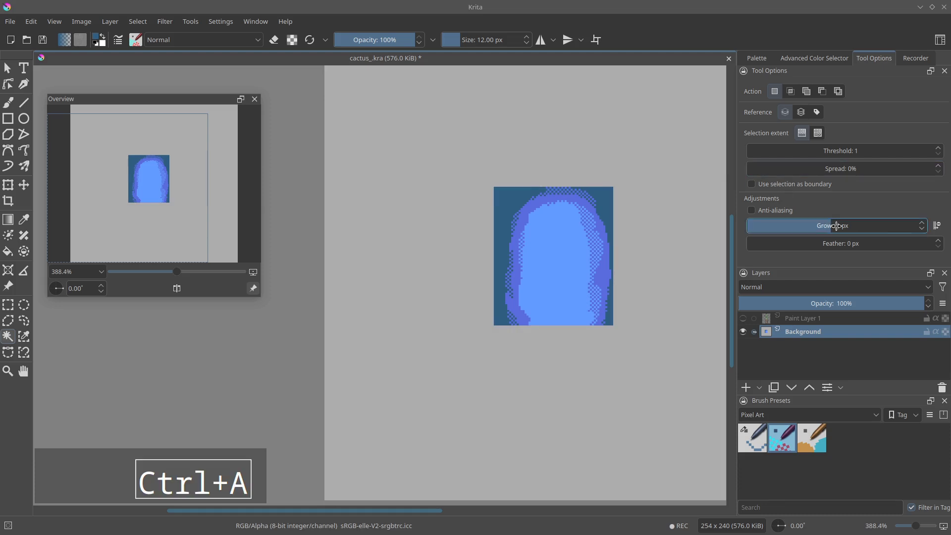
pyautogui.click(649, 189)
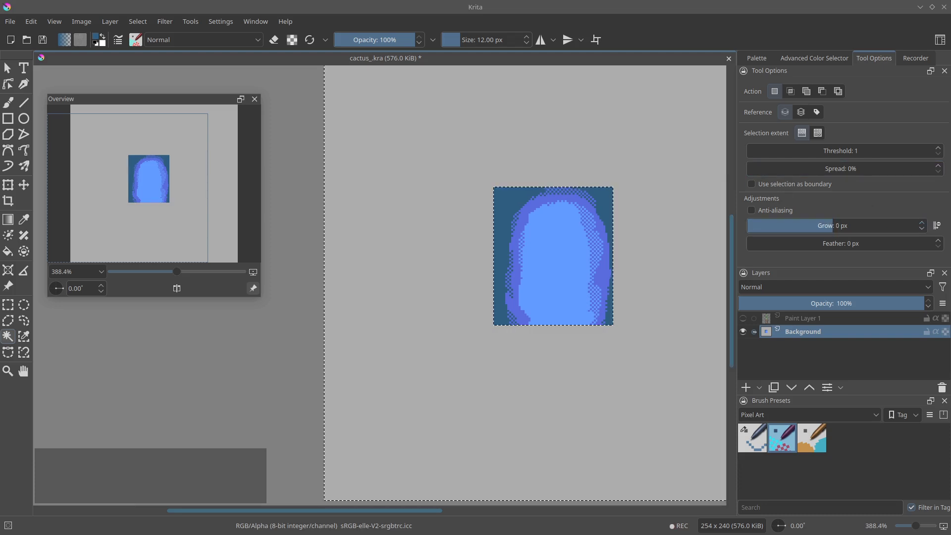
pyautogui.hotkey('ctrl', 'i')
pyautogui.moveTo(609, 263); pyautogui.dragTo(533, 287)
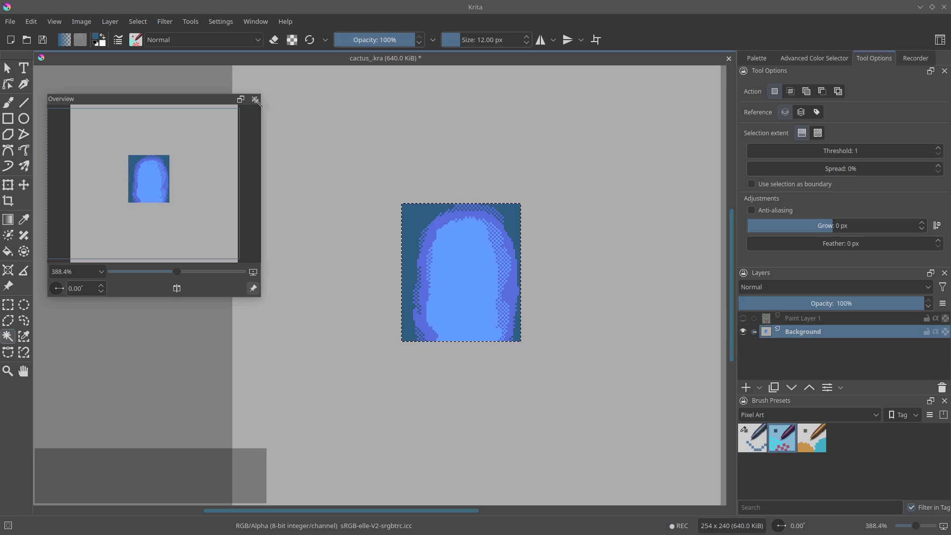
# Step: Convert the blue rectangle's selection into a thin border selection
pyautogui.click(83, 22)
pyautogui.click(85, 22)
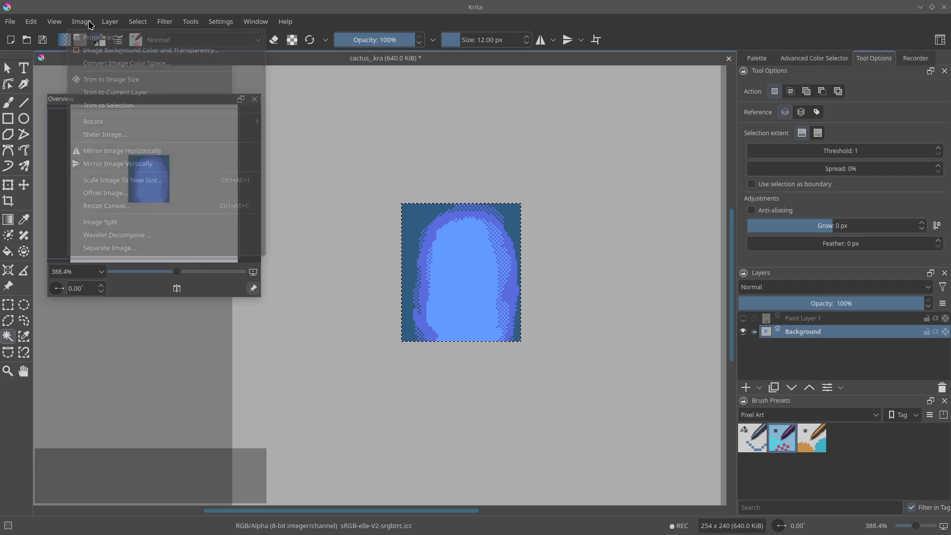
pyautogui.click(139, 22)
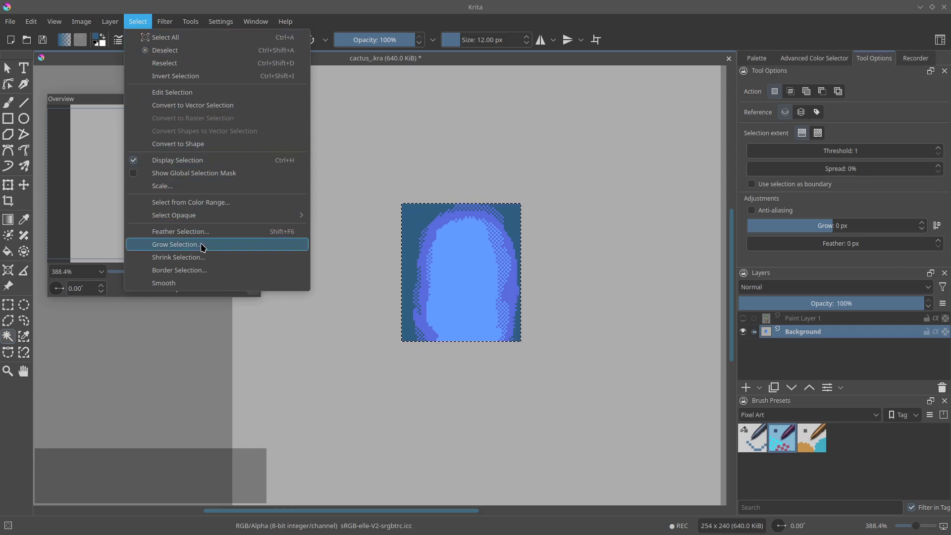
pyautogui.click(204, 270)
pyautogui.click(136, 77)
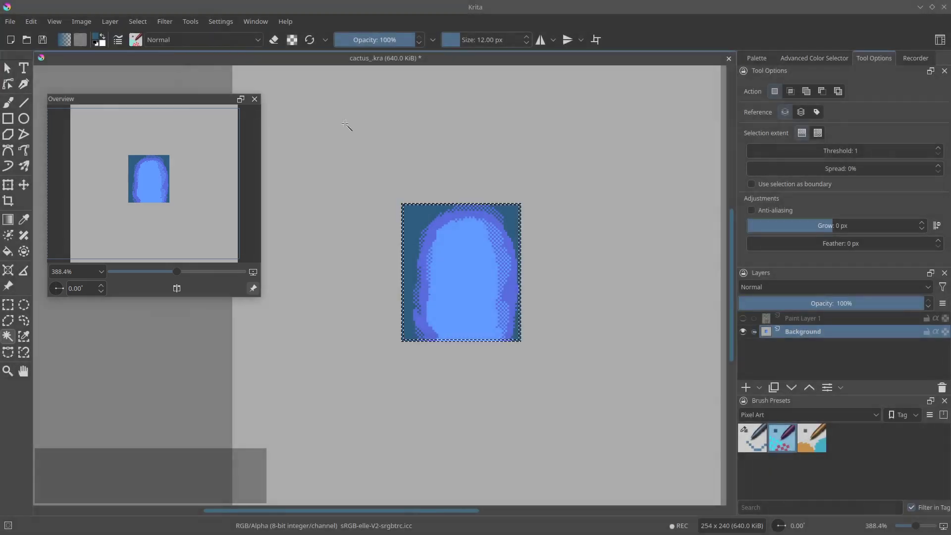
# Step: Color the border selection around the blue background Black and deselect it
pyautogui.press('b')
pyautogui.press('space')
pyautogui.click(756, 57)
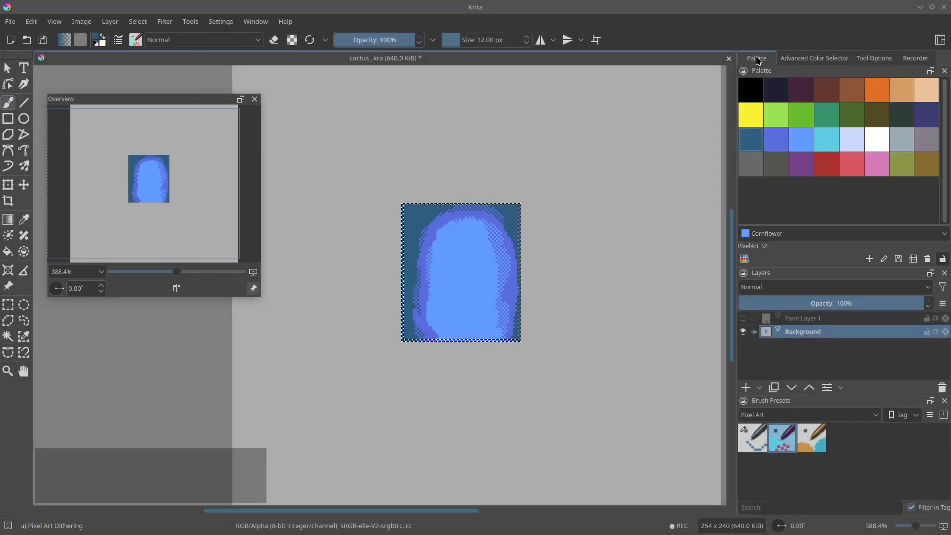
pyautogui.click(760, 94)
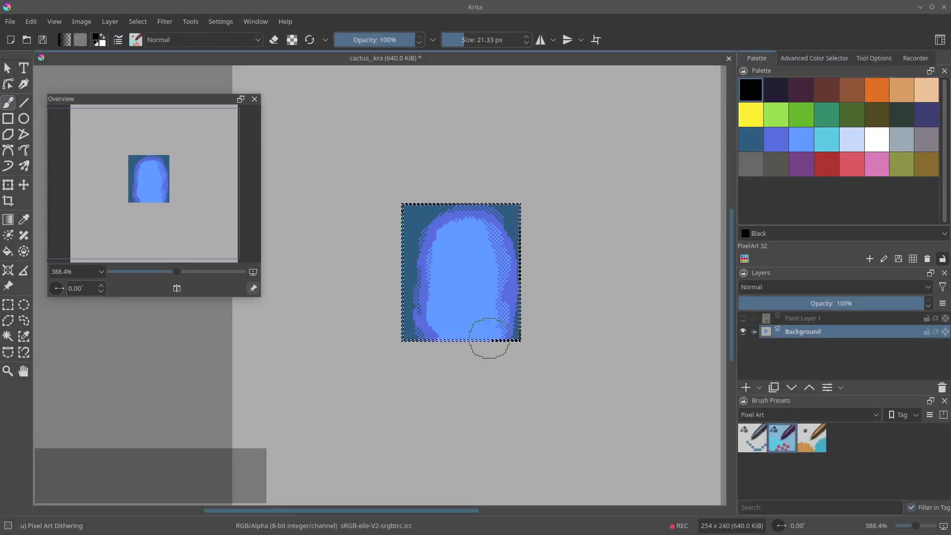
pyautogui.moveTo(478, 333); pyautogui.dragTo(491, 332)
pyautogui.press('BackSpace')
pyautogui.hotkey('ctrl', 'shift', 'a')
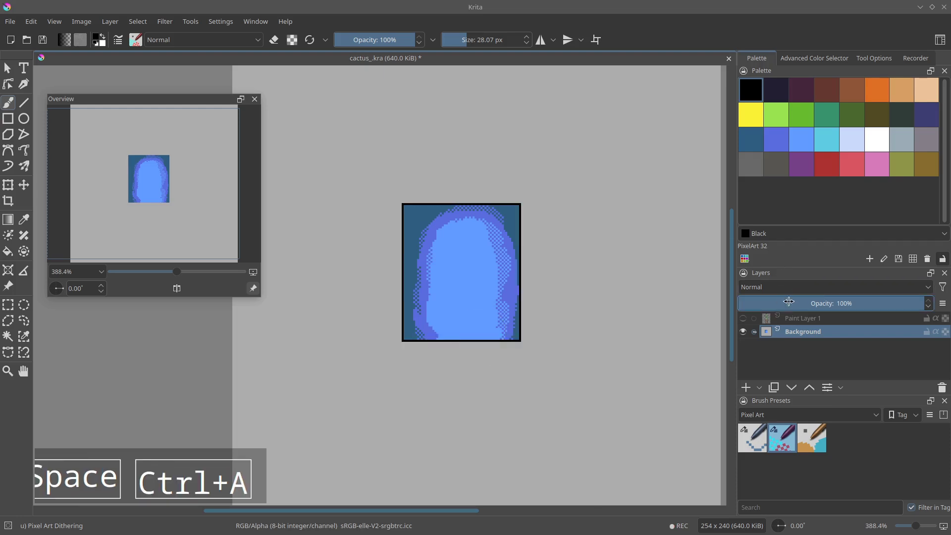
# Step: Show Paint Layer 1 and extend the halo's upper left edge with sampled Royal blue using the Pixel Art brush
pyautogui.click(743, 319)
pyautogui.press('b')
pyautogui.press('space')
pyautogui.moveTo(469, 257); pyautogui.dragTo(404, 168)
pyautogui.keyDown('ctrl'); pyautogui.click(404, 168); pyautogui.keyUp('ctrl')
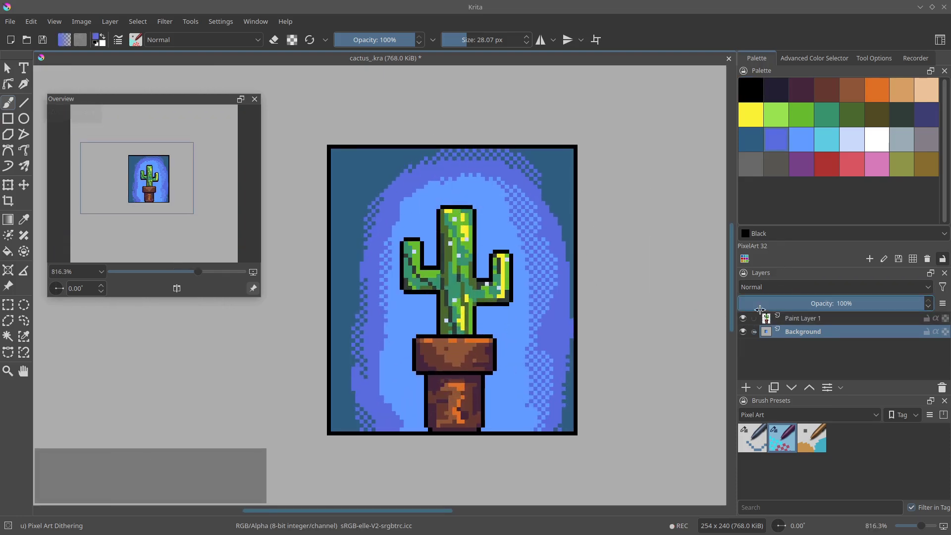
pyautogui.click(753, 438)
pyautogui.hotkey('ctrl', '1')
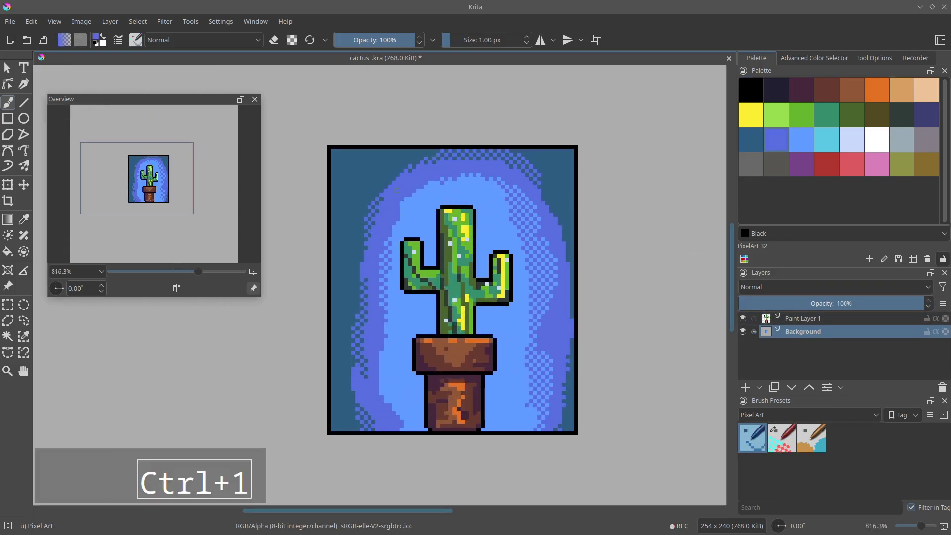
pyautogui.moveTo(373, 191)
pyautogui.mouseDown()
pyautogui.moveTo(381, 165)
pyautogui.moveTo(346, 185)
pyautogui.mouseUp()
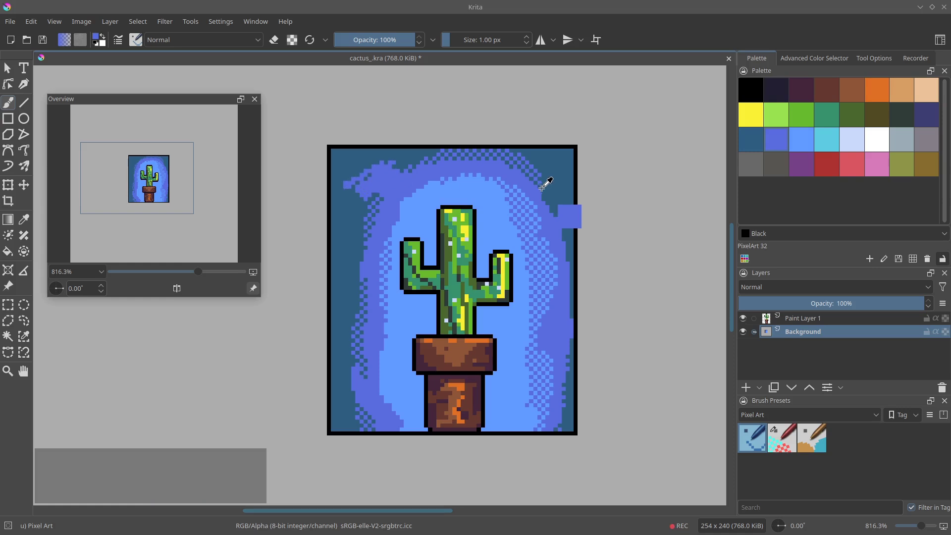
# Step: Touch up the dithering along the halo's right side with sampled blues
pyautogui.keyDown('ctrl'); pyautogui.click(539, 191); pyautogui.keyUp('ctrl')
pyautogui.moveTo(554, 212); pyautogui.dragTo(543, 194)
pyautogui.keyDown('ctrl'); pyautogui.click(495, 203); pyautogui.keyUp('ctrl')
pyautogui.moveTo(519, 226); pyautogui.dragTo(513, 220)
pyautogui.keyDown('ctrl'); pyautogui.click(570, 335); pyautogui.keyUp('ctrl')
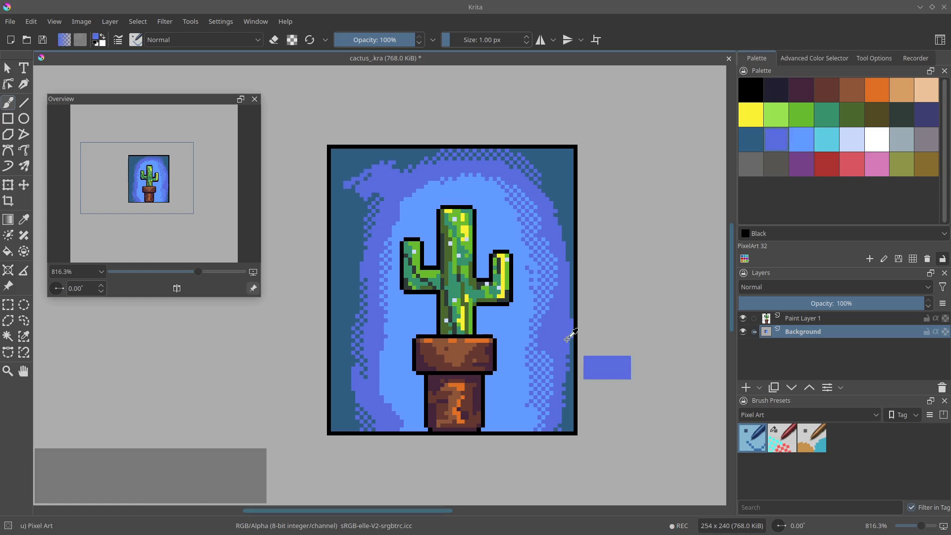
# Step: Rework the dithering on the halo's lower left edge with sampled blues and save the document
pyautogui.keyDown('ctrl'); pyautogui.click(376, 359); pyautogui.keyUp('ctrl')
pyautogui.keyDown('ctrl'); pyautogui.click(368, 397); pyautogui.keyUp('ctrl')
pyautogui.moveTo(353, 371)
pyautogui.mouseDown()
pyautogui.moveTo(357, 394)
pyautogui.moveTo(375, 386)
pyautogui.moveTo(402, 420)
pyautogui.mouseUp()
pyautogui.keyDown('ctrl'); pyautogui.click(388, 393); pyautogui.keyUp('ctrl')
pyautogui.keyDown('ctrl'); pyautogui.click(381, 412); pyautogui.keyUp('ctrl')
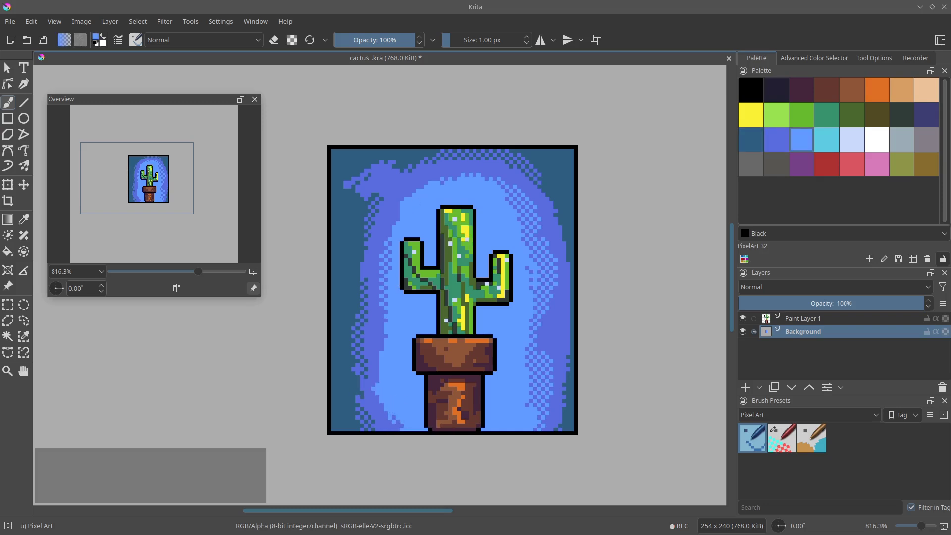
pyautogui.keyDown('ctrl'); pyautogui.click(432, 182); pyautogui.keyUp('ctrl')
pyautogui.hotkey('ctrl', 's')
# Step: Select all black outline pixels of the potted cactus on Paint Layer 1 by similar color
pyautogui.press('space')
pyautogui.moveTo(509, 218); pyautogui.dragTo(501, 218)
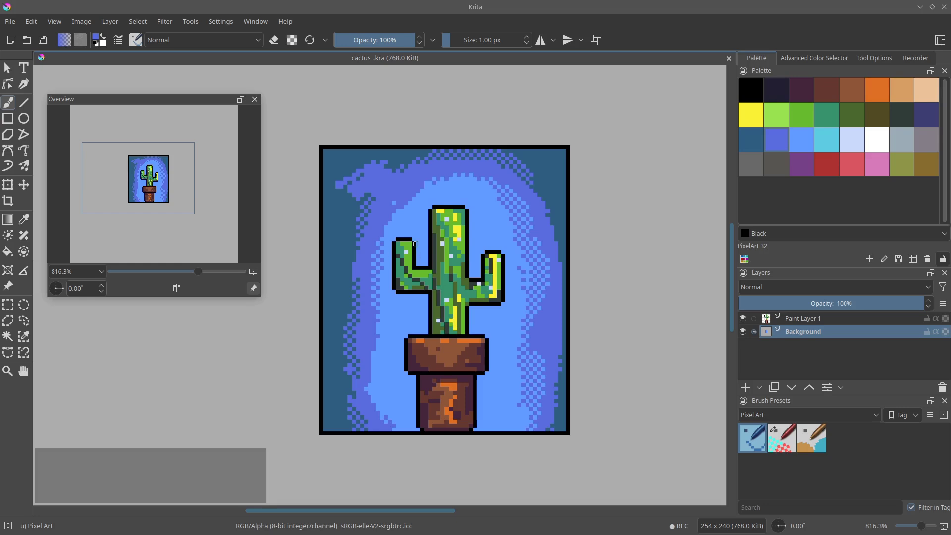
pyautogui.click(802, 318)
pyautogui.click(23, 336)
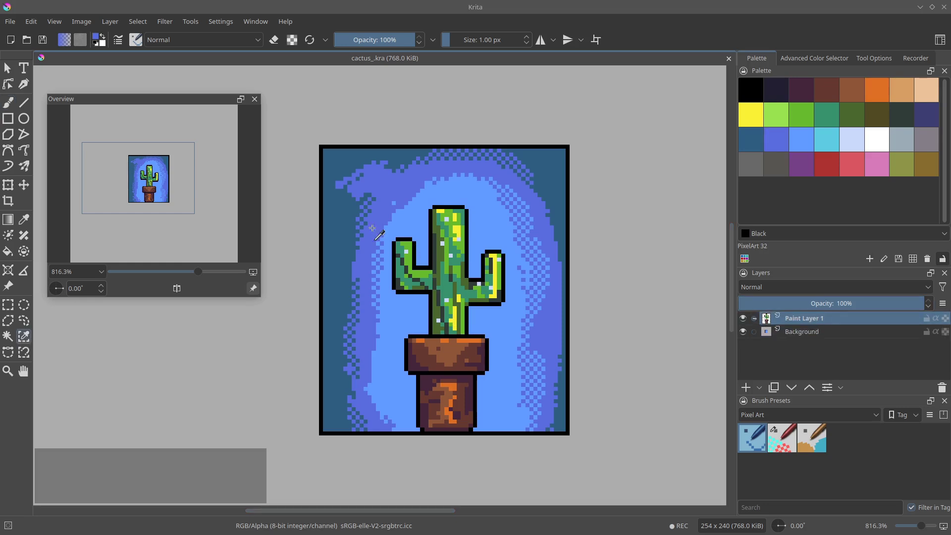
pyautogui.click(441, 206)
pyautogui.press('b')
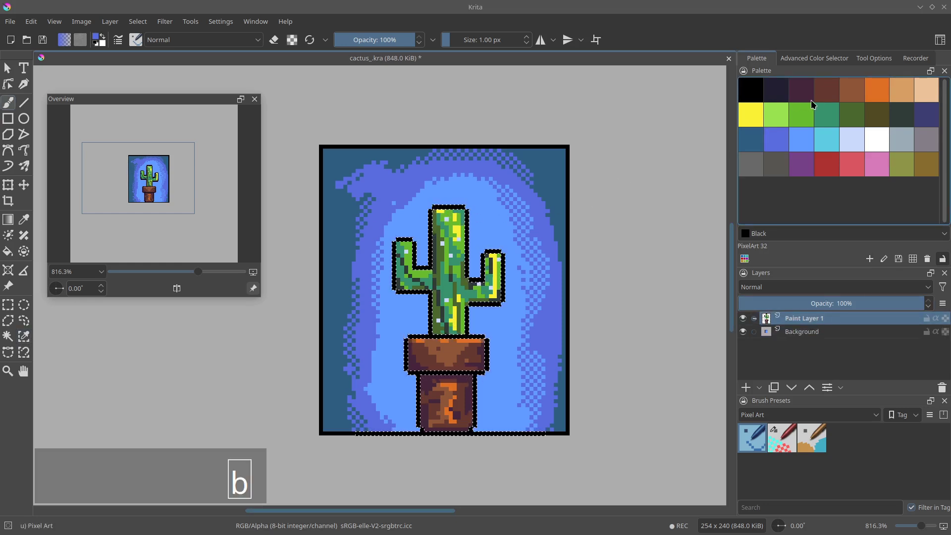
# Step: Try recoloring the right side of the pot's outline with Loulou
pyautogui.click(802, 92)
pyautogui.moveTo(464, 405); pyautogui.dragTo(478, 405)
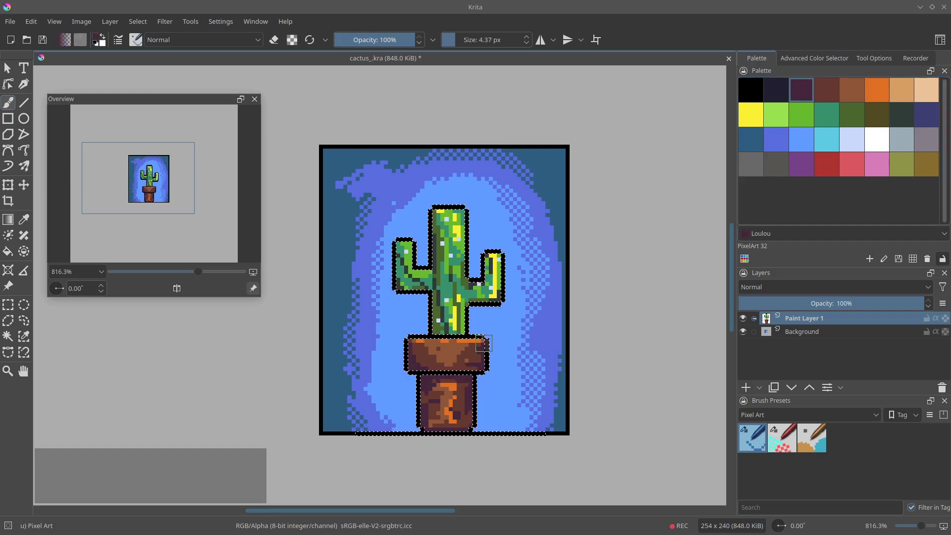
pyautogui.hotkey('ctrl', 'z')
pyautogui.hotkey('ctrl', 'z')
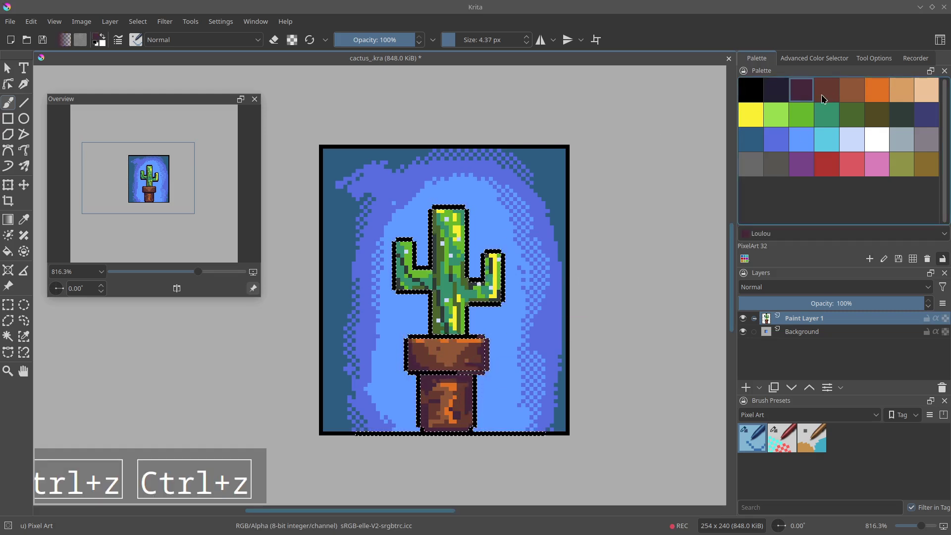
# Step: Recolor the selected cactus outline, using dark brown on its upper parts and Opal on its lower edges
pyautogui.click(877, 114)
pyautogui.click(466, 270)
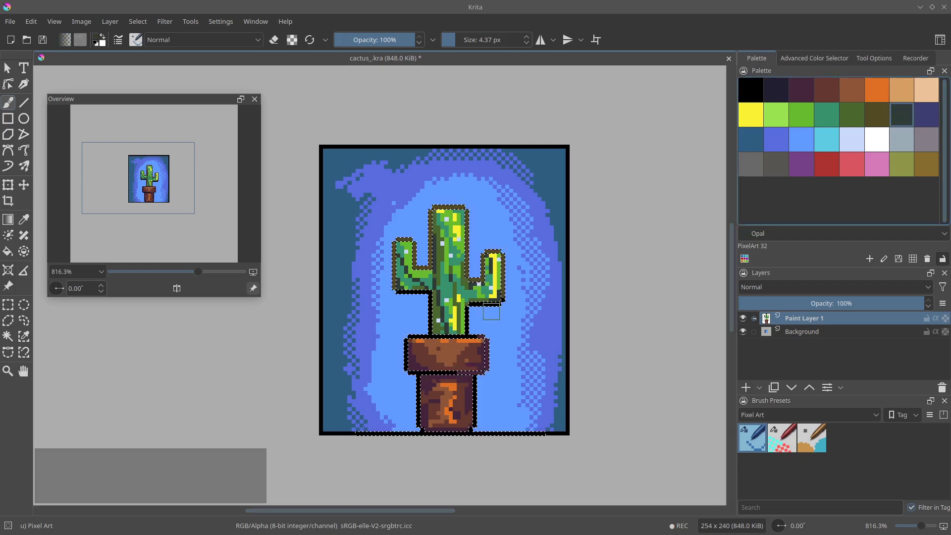
pyautogui.moveTo(497, 307)
pyautogui.mouseDown()
pyautogui.moveTo(468, 326)
pyautogui.moveTo(487, 306)
pyautogui.moveTo(487, 255)
pyautogui.mouseUp()
pyautogui.hotkey('ctrl', 'space')
pyautogui.press('space')
pyautogui.moveTo(389, 319); pyautogui.dragTo(425, 329)
pyautogui.moveTo(393, 348)
pyautogui.mouseDown()
pyautogui.moveTo(389, 284)
pyautogui.moveTo(323, 276)
pyautogui.moveTo(310, 255)
pyautogui.moveTo(336, 263)
pyautogui.moveTo(313, 243)
pyautogui.mouseUp()
pyautogui.press('space')
pyautogui.moveTo(483, 211); pyautogui.dragTo(482, 261)
pyautogui.click(897, 96)
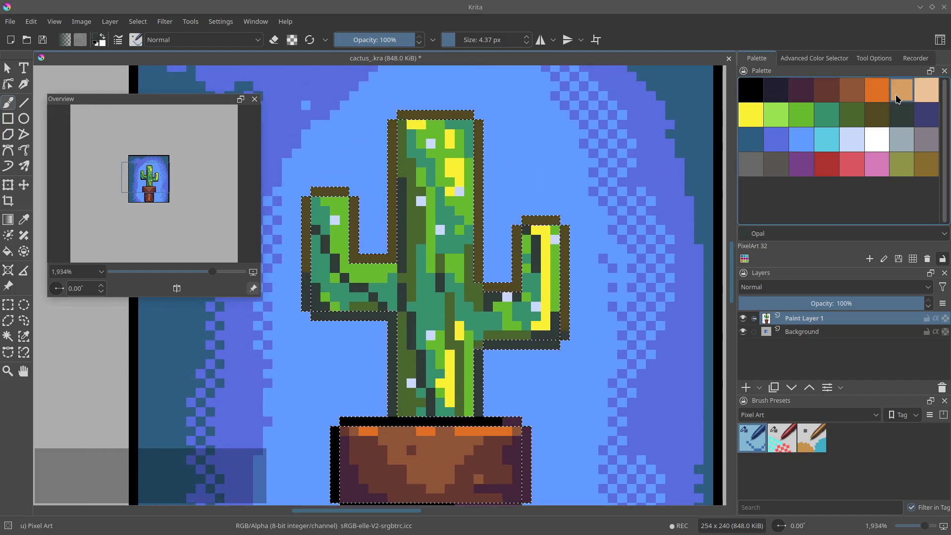
pyautogui.click(920, 96)
pyautogui.press('space')
pyautogui.moveTo(491, 317)
pyautogui.mouseDown()
pyautogui.moveTo(517, 235)
pyautogui.moveTo(497, 235)
pyautogui.mouseUp()
pyautogui.press('shift')
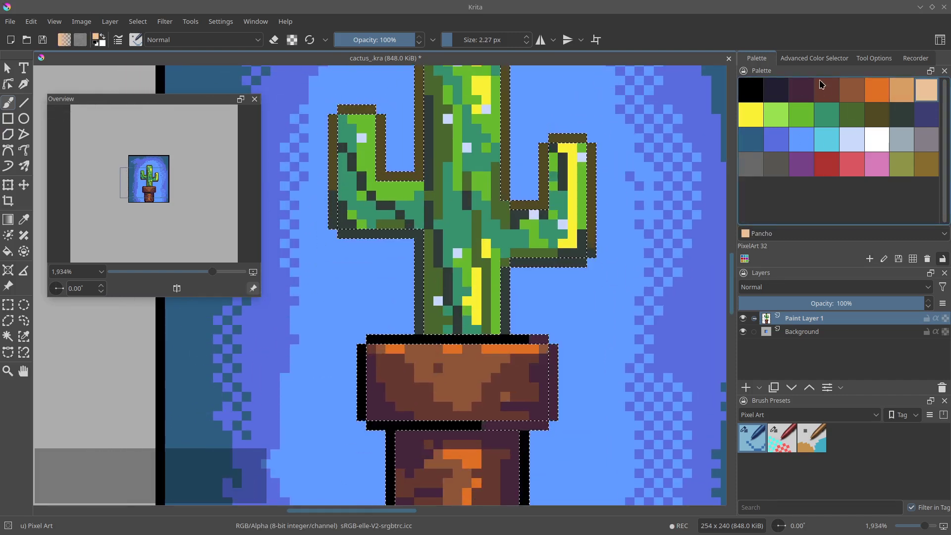
pyautogui.press('space')
pyautogui.moveTo(549, 280); pyautogui.dragTo(561, 198)
pyautogui.keyDown('ctrl'); pyautogui.click(539, 368); pyautogui.keyUp('ctrl')
# Step: Recolor the pot's selected outline with Valhalla using a larger brush
pyautogui.click(769, 94)
pyautogui.press('shift')
pyautogui.moveTo(534, 360)
pyautogui.mouseDown()
pyautogui.moveTo(509, 356)
pyautogui.moveTo(564, 351)
pyautogui.moveTo(569, 290)
pyautogui.moveTo(536, 261)
pyautogui.moveTo(373, 271)
pyautogui.moveTo(403, 456)
pyautogui.moveTo(417, 470)
pyautogui.moveTo(476, 461)
pyautogui.moveTo(539, 371)
pyautogui.mouseUp()
pyautogui.keyDown('ctrl'); pyautogui.click(390, 488); pyautogui.keyUp('ctrl')
pyautogui.press('space')
pyautogui.moveTo(450, 365); pyautogui.dragTo(445, 431)
# Step: Darken the outline along the lower trunk and under the cactus's right arm with Valhalla
pyautogui.keyDown('ctrl'); pyautogui.click(430, 325); pyautogui.keyUp('ctrl')
pyautogui.moveTo(427, 313)
pyautogui.mouseDown()
pyautogui.moveTo(436, 264)
pyautogui.moveTo(517, 295)
pyautogui.moveTo(520, 258)
pyautogui.mouseUp()
pyautogui.press('space')
pyautogui.moveTo(522, 248); pyautogui.dragTo(520, 269)
pyautogui.moveTo(521, 272); pyautogui.dragTo(548, 270)
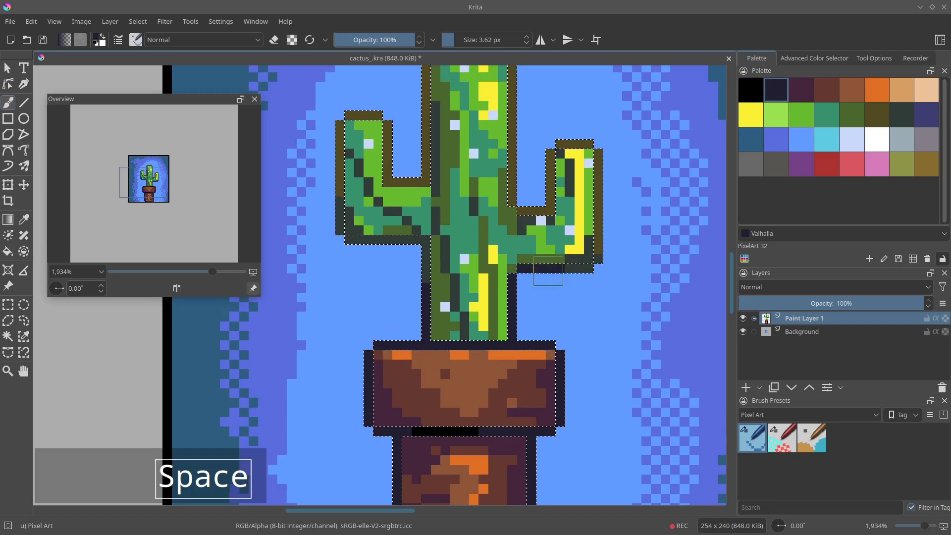
# Step: Hide the selection outline around the potted cactus
pyautogui.press('space')
pyautogui.moveTo(522, 190)
pyautogui.mouseDown()
pyautogui.moveTo(520, 230)
pyautogui.moveTo(520, 135)
pyautogui.moveTo(423, 181)
pyautogui.moveTo(427, 202)
pyautogui.mouseUp()
pyautogui.hotkey('ctrl', 'space')
pyautogui.moveTo(464, 187)
pyautogui.mouseDown()
pyautogui.moveTo(446, 227)
pyautogui.moveTo(510, 265)
pyautogui.moveTo(488, 347)
pyautogui.mouseUp()
pyautogui.hotkey('ctrl', 'g')
pyautogui.hotkey('ctrl', 'z')
pyautogui.hotkey('ctrl', 'h')
# Step: Crop the canvas to the black frame at 62 x 72 px
pyautogui.press('space')
pyautogui.hotkey('ctrl', 'space')
pyautogui.moveTo(467, 263); pyautogui.dragTo(470, 250)
pyautogui.press('c')
pyautogui.moveTo(424, 205); pyautogui.dragTo(395, 156)
pyautogui.moveTo(574, 384); pyautogui.dragTo(591, 385)
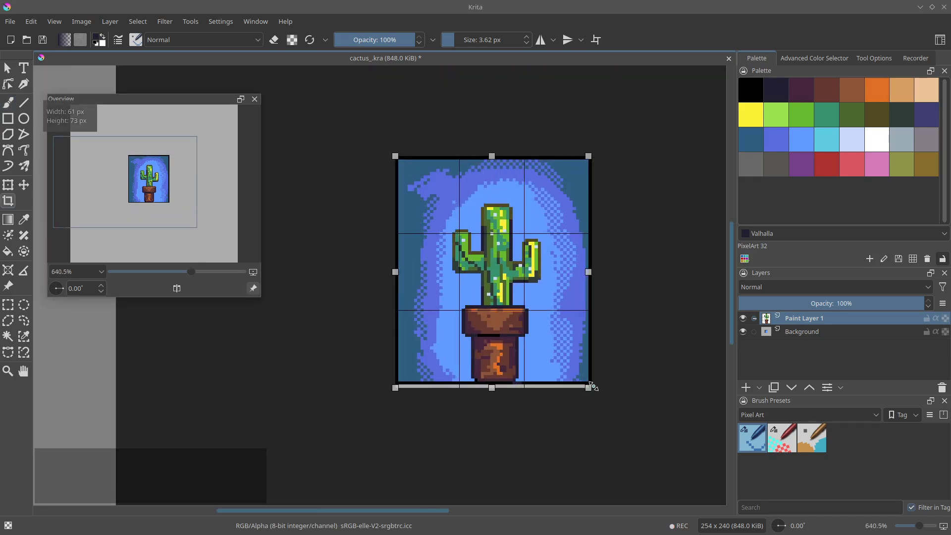
pyautogui.press('KP_Enter')
pyautogui.press('b')
pyautogui.press('space')
pyautogui.moveTo(633, 264); pyautogui.dragTo(606, 267)
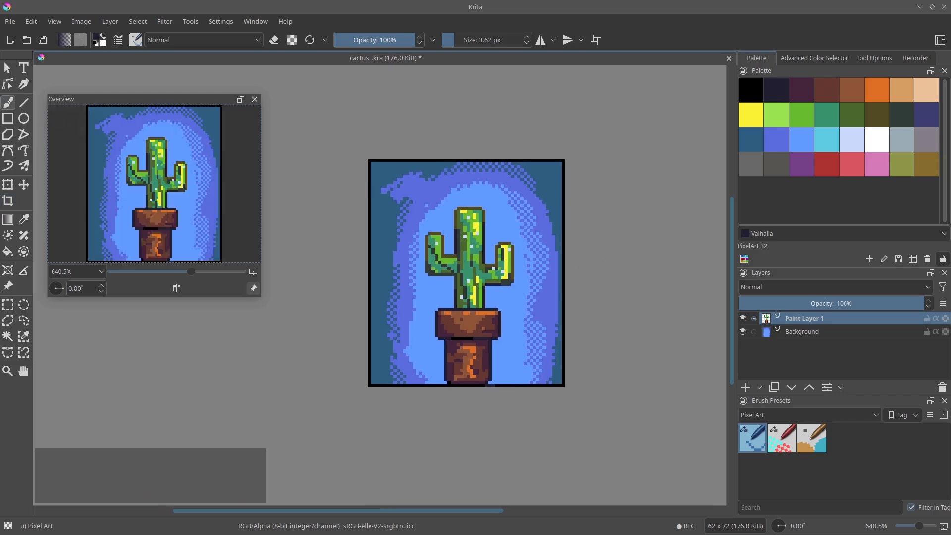
# Step: Clear the selection and blend sampled greens into the cactus with a 1 px brush at 43% opacity
pyautogui.hotkey('ctrl', '1')
pyautogui.hotkey('ctrl', 'space')
pyautogui.moveTo(452, 282); pyautogui.dragTo(459, 252)
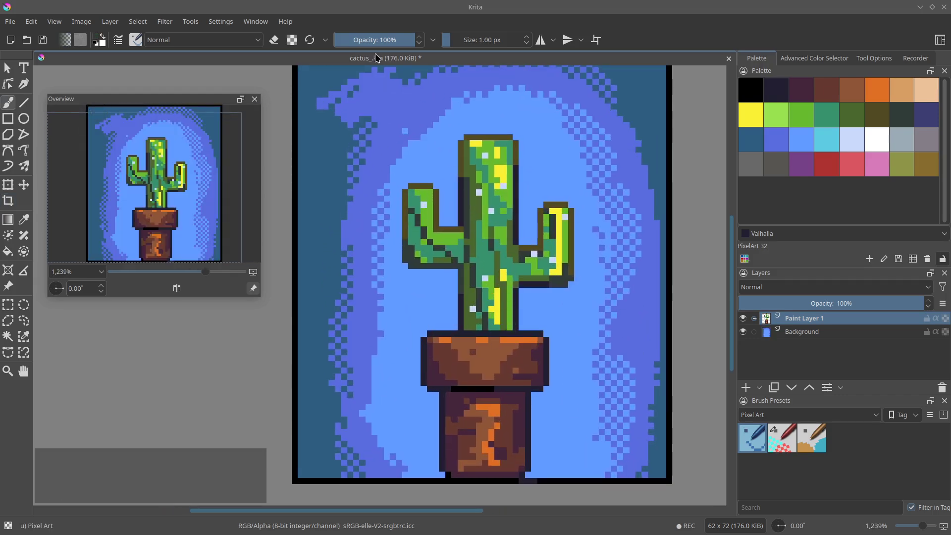
pyautogui.click(377, 40)
pyautogui.keyDown('ctrl'); pyautogui.click(470, 318); pyautogui.keyUp('ctrl')
pyautogui.click(370, 39)
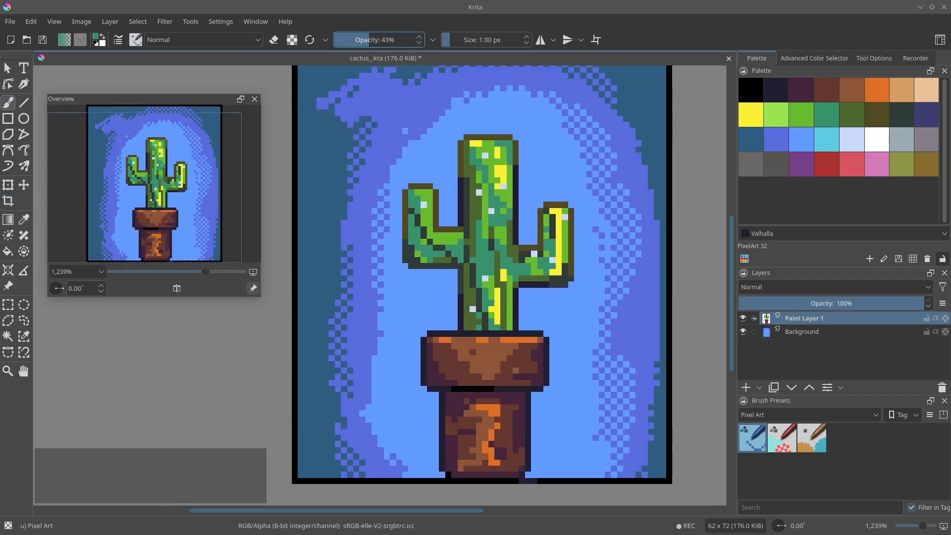
pyautogui.keyDown('ctrl'); pyautogui.click(469, 292); pyautogui.keyUp('ctrl')
pyautogui.hotkey('ctrl', 'a')
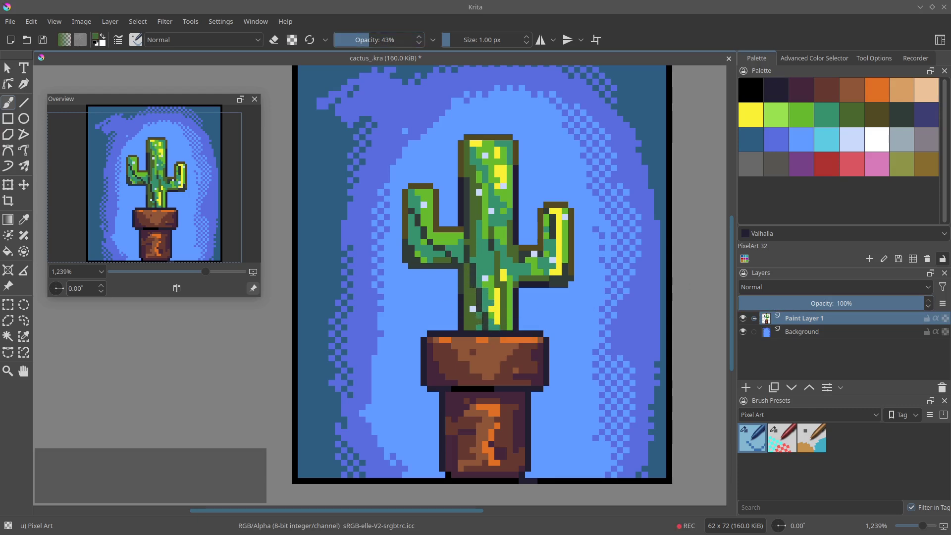
# Step: Set the brush opacity to 100% and break up the right arm's yellow highlight with sampled greens, then save
pyautogui.hotkey('ctrl', '1')
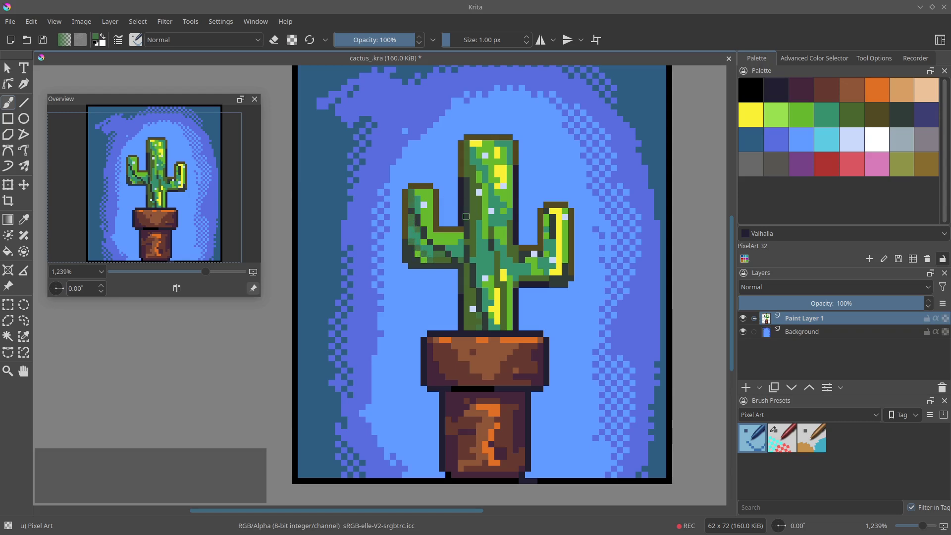
pyautogui.hotkey('ctrl', 'z')
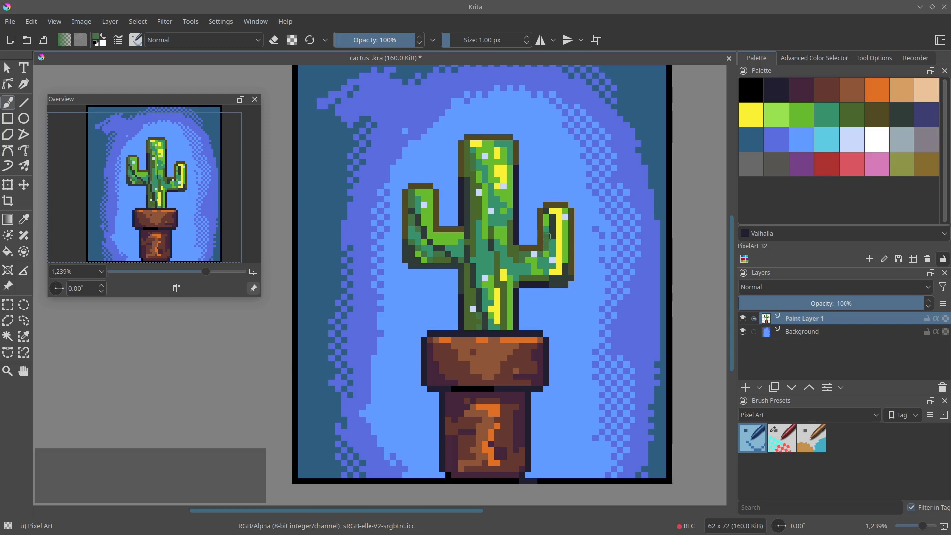
pyautogui.keyDown('ctrl'); pyautogui.click(554, 243); pyautogui.keyUp('ctrl')
pyautogui.moveTo(559, 241); pyautogui.dragTo(560, 247)
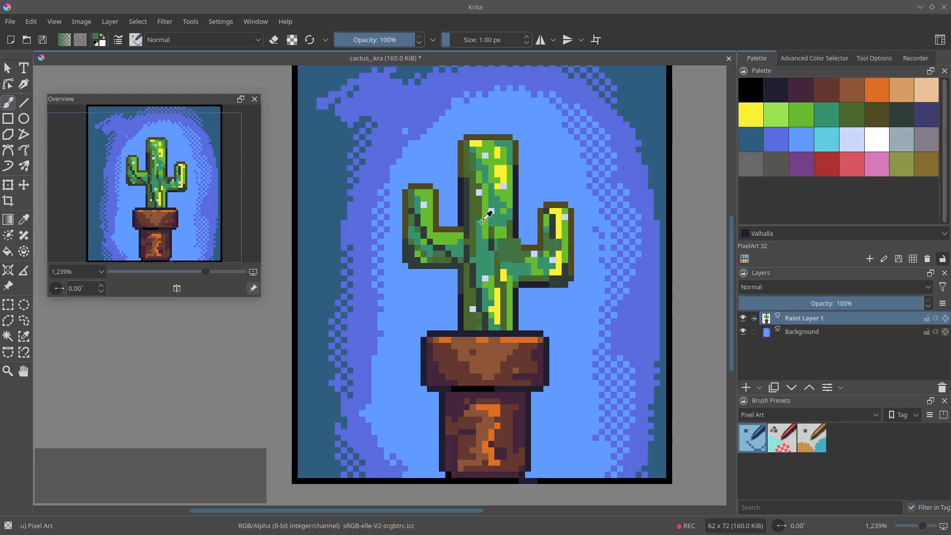
pyautogui.keyDown('ctrl'); pyautogui.click(473, 213); pyautogui.keyUp('ctrl')
pyautogui.keyDown('ctrl'); pyautogui.click(565, 247); pyautogui.keyUp('ctrl')
pyautogui.click(565, 254)
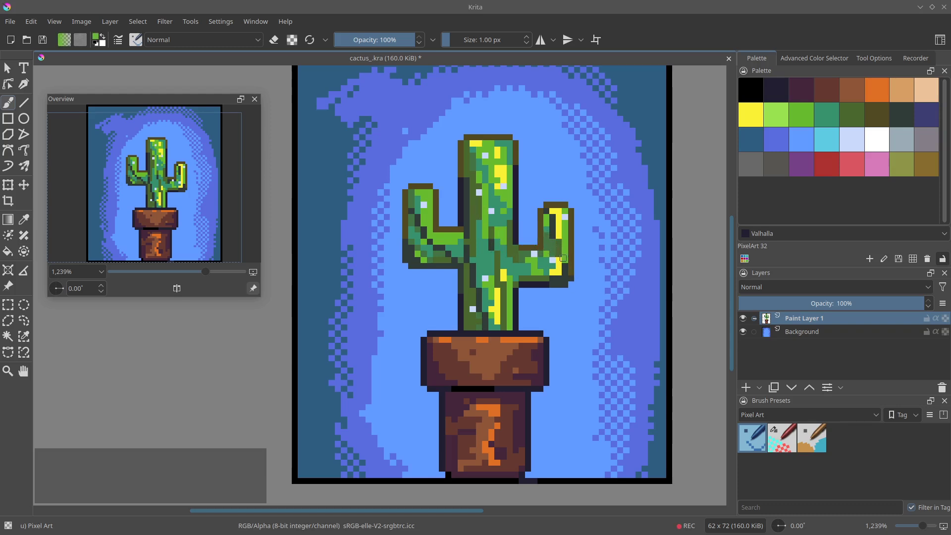
pyautogui.keyDown('ctrl'); pyautogui.click(558, 261); pyautogui.keyUp('ctrl')
pyautogui.moveTo(564, 223); pyautogui.dragTo(565, 230)
pyautogui.keyDown('ctrl'); pyautogui.click(560, 246); pyautogui.keyUp('ctrl')
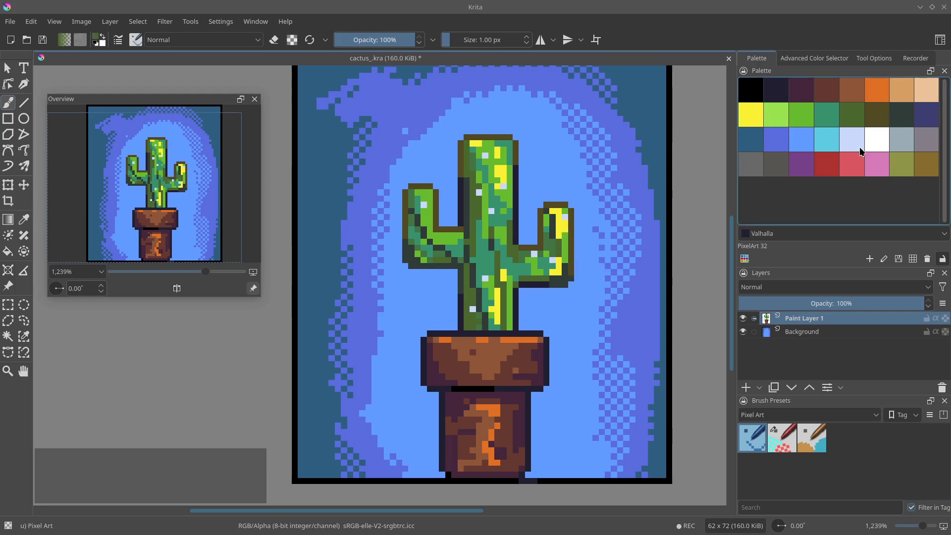
pyautogui.hotkey('ctrl', 's')
# Step: Add Rain forest accents to the cactus and touch up the pixels near the trunk's top with sampled colors
pyautogui.click(902, 163)
pyautogui.click(565, 239)
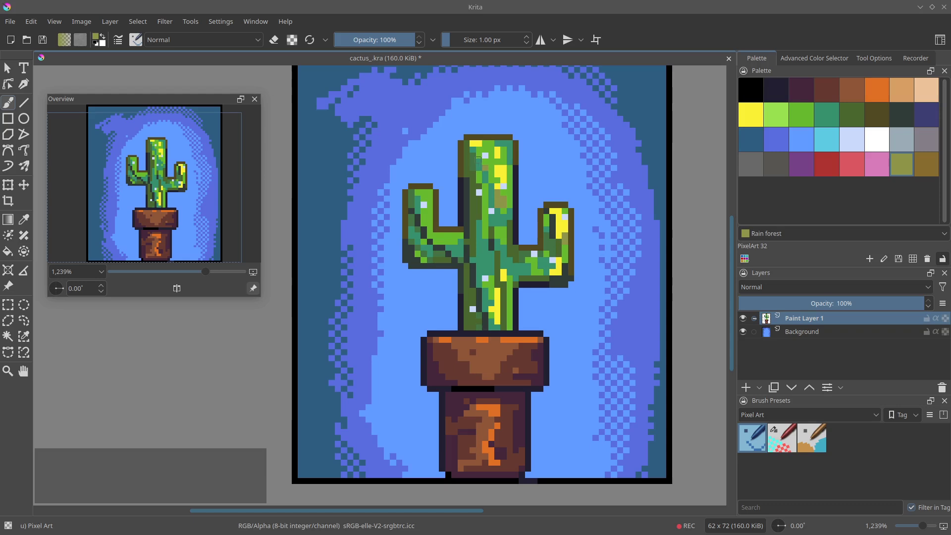
pyautogui.keyDown('ctrl'); pyautogui.click(489, 146); pyautogui.keyUp('ctrl')
pyautogui.keyDown('ctrl'); pyautogui.click(496, 151); pyautogui.keyUp('ctrl')
pyautogui.moveTo(497, 144); pyautogui.dragTo(508, 151)
pyautogui.keyDown('ctrl'); pyautogui.click(503, 150); pyautogui.keyUp('ctrl')
pyautogui.keyDown('ctrl'); pyautogui.click(510, 157); pyautogui.keyUp('ctrl')
pyautogui.click(509, 150)
pyautogui.keyDown('ctrl'); pyautogui.click(503, 150); pyautogui.keyUp('ctrl')
# Step: Extend the yellow highlight across the top of the trunk and adjust its neighboring pixels with sampled colors
pyautogui.keyDown('ctrl'); pyautogui.click(500, 144); pyautogui.keyUp('ctrl')
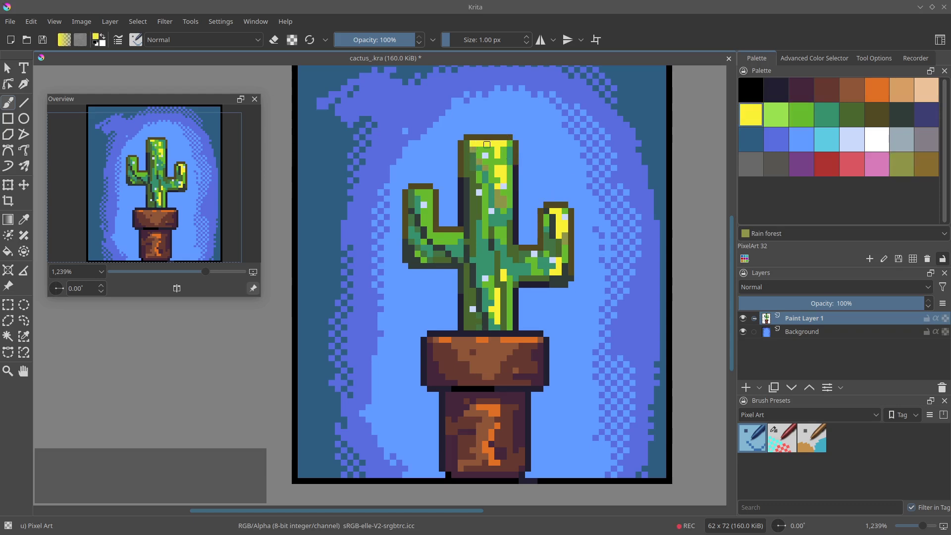
pyautogui.click(486, 145)
pyautogui.keyDown('ctrl'); pyautogui.click(487, 144); pyautogui.keyUp('ctrl')
pyautogui.click(491, 150)
pyautogui.keyDown('ctrl'); pyautogui.click(508, 144); pyautogui.keyUp('ctrl')
pyautogui.keyDown('ctrl'); pyautogui.click(503, 144); pyautogui.keyUp('ctrl')
pyautogui.click(509, 144)
# Step: Recolor the outline around the tips of the trunk and both arms with Twine and save the document
pyautogui.keyDown('ctrl'); pyautogui.click(515, 145); pyautogui.keyUp('ctrl')
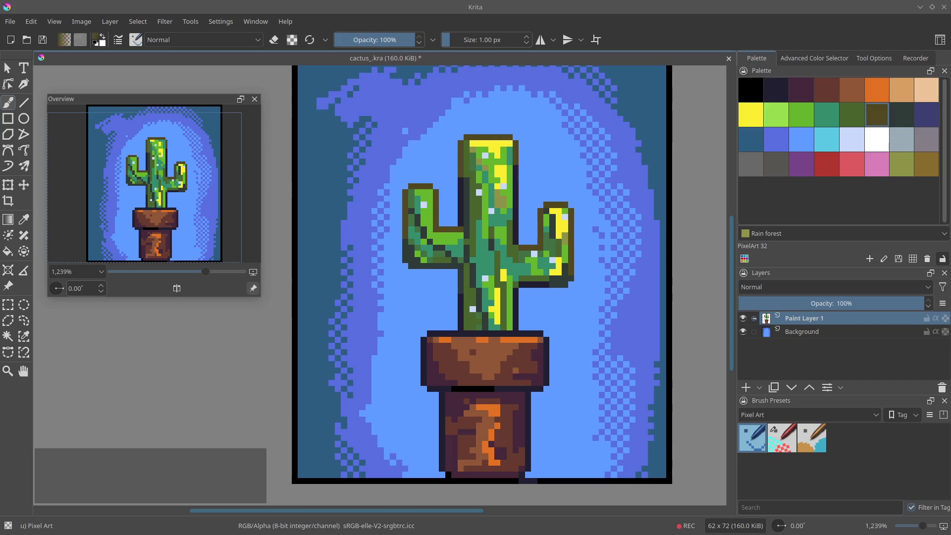
pyautogui.click(903, 93)
pyautogui.moveTo(509, 137); pyautogui.dragTo(492, 137)
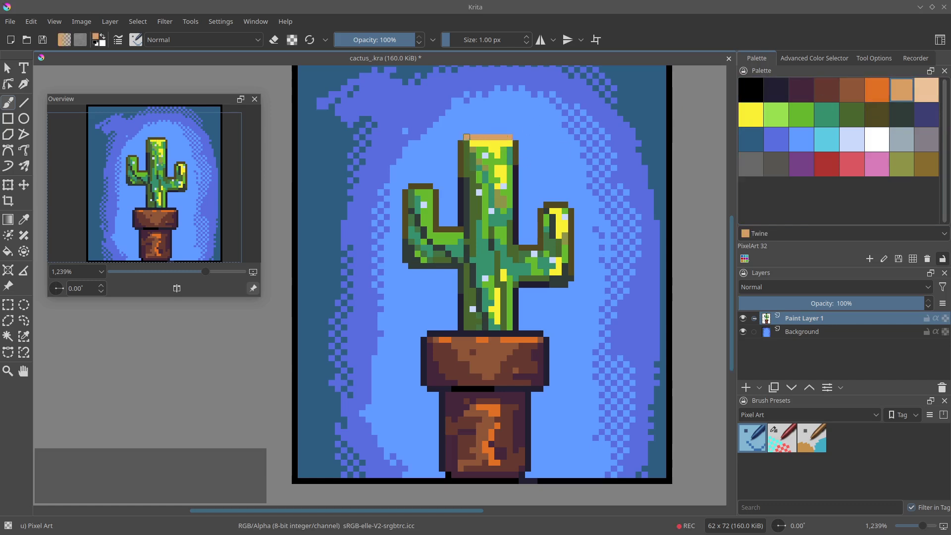
pyautogui.hotkey('ctrl', 'z')
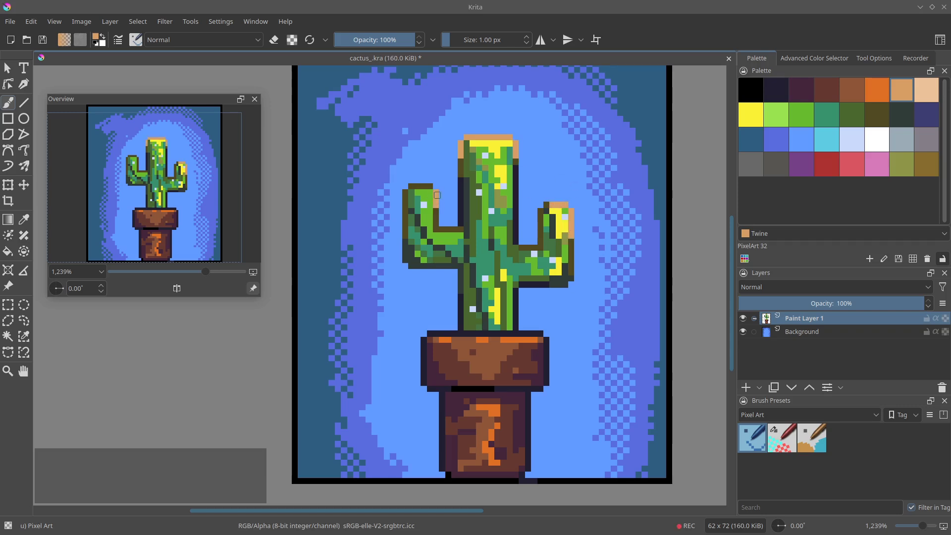
pyautogui.hotkey('ctrl', 'space')
pyautogui.moveTo(481, 216); pyautogui.dragTo(448, 263)
pyautogui.hotkey('ctrl', 's')
# Step: Fill the Twine outline segments on the trunk and both arm tips with Oiled cedar and save the document
pyautogui.press('space')
pyautogui.moveTo(518, 202); pyautogui.dragTo(513, 231)
pyautogui.moveTo(516, 222); pyautogui.dragTo(526, 185)
pyautogui.click(827, 90)
pyautogui.press('f')
pyautogui.click(522, 247)
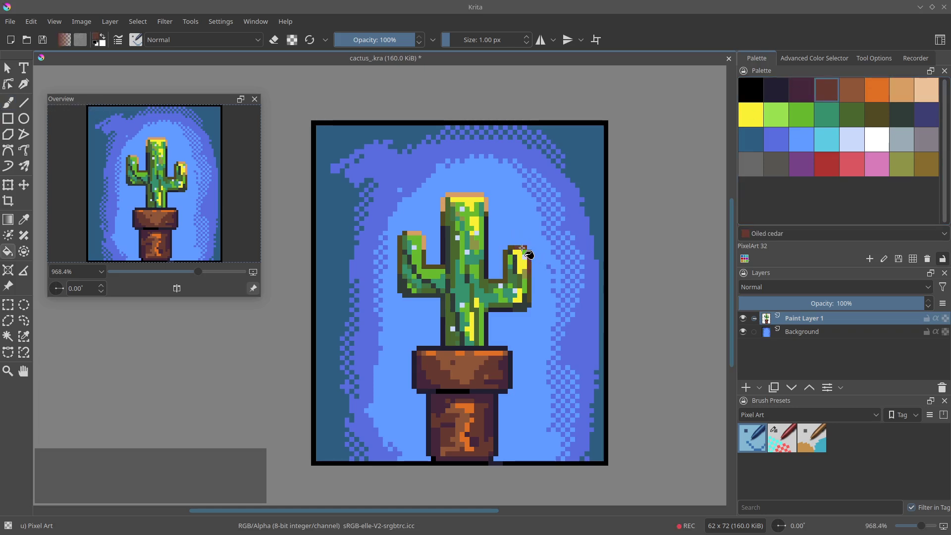
pyautogui.click(484, 202)
pyautogui.hotkey('ctrl', 'z')
pyautogui.click(448, 200)
pyautogui.click(415, 232)
pyautogui.press('b')
pyautogui.press('space')
pyautogui.hotkey('ctrl', 's')
pyautogui.moveTo(538, 221)
pyautogui.mouseDown()
pyautogui.moveTo(535, 285)
pyautogui.moveTo(513, 299)
pyautogui.mouseUp()
pyautogui.press('space')
pyautogui.press('c')
pyautogui.click(419, 188)
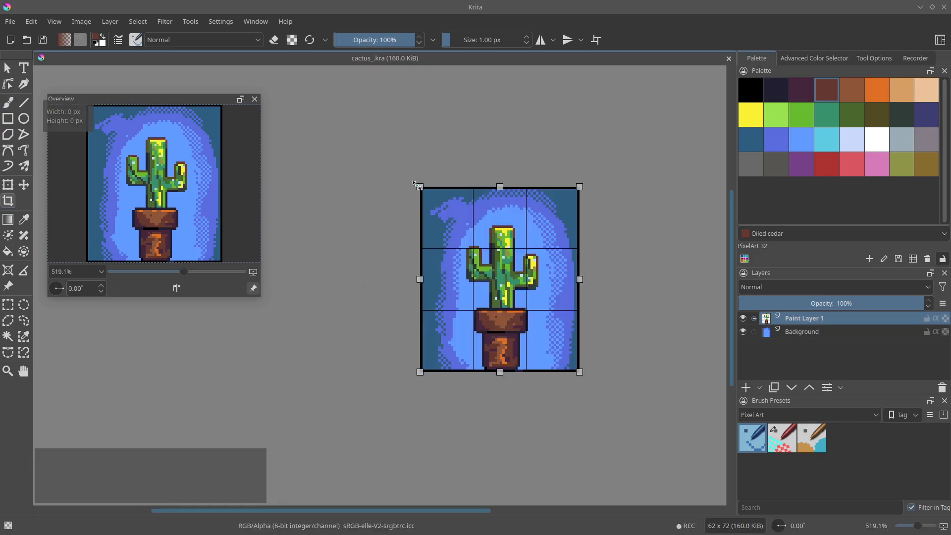
pyautogui.press('b')
pyautogui.press('space')
pyautogui.moveTo(461, 200); pyautogui.dragTo(429, 189)
pyautogui.hotkey('ctrl', 's')
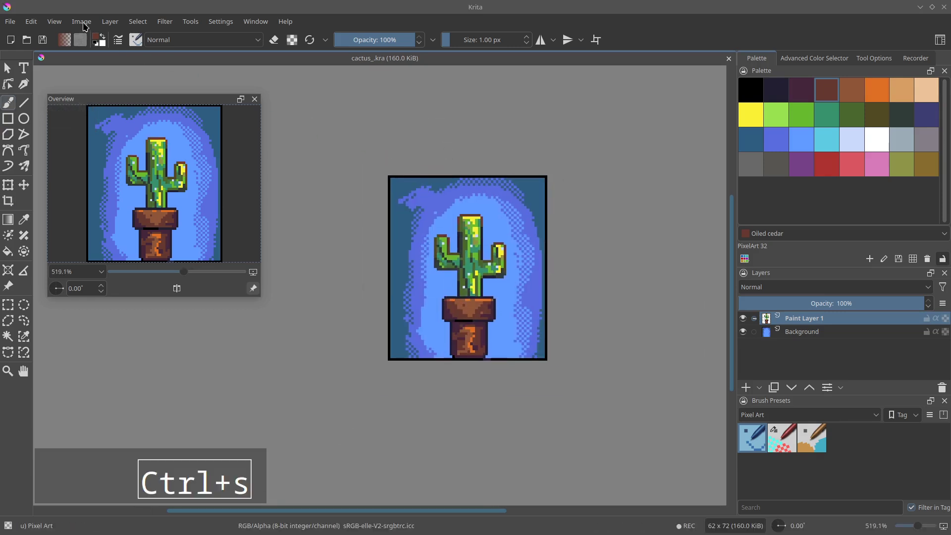
# Step: Scale the image to 500% in width and height with the Nearest Neighbor filter
pyautogui.click(81, 22)
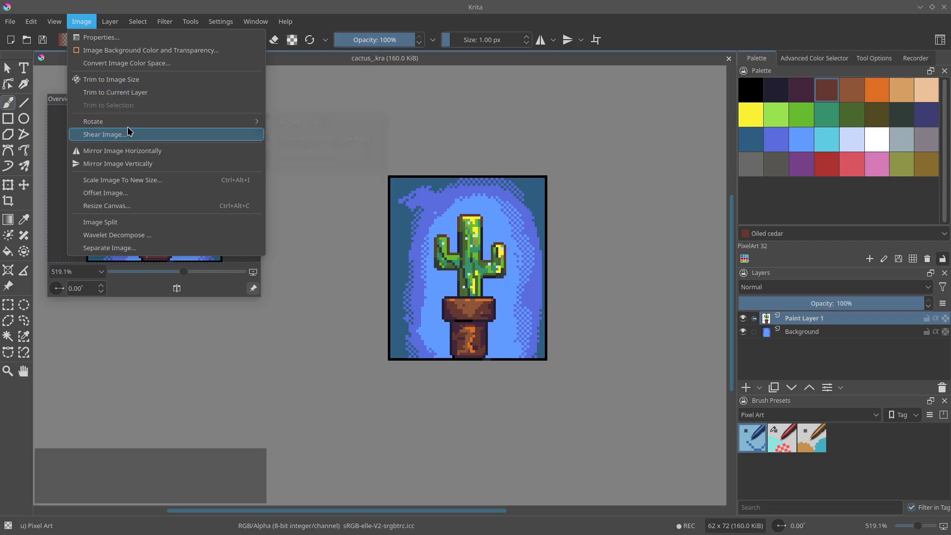
pyautogui.click(122, 179)
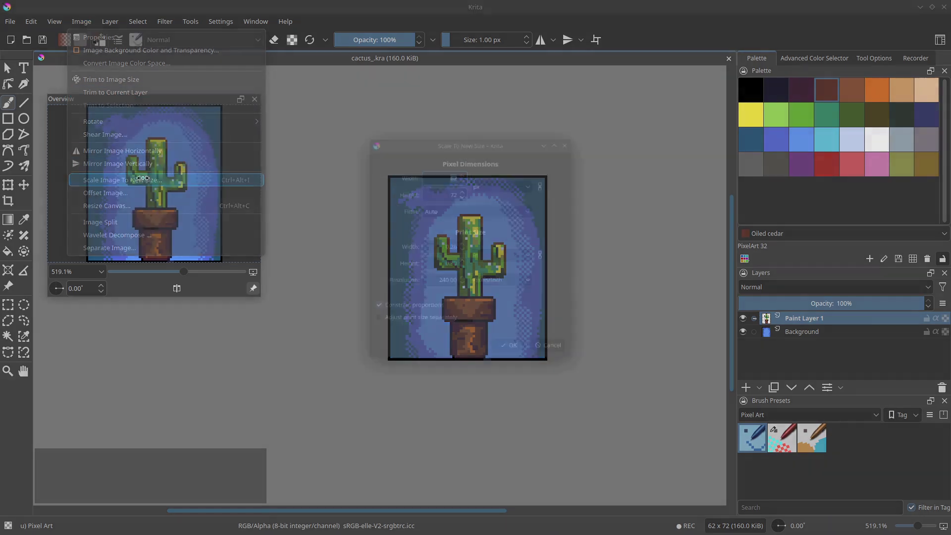
pyautogui.click(463, 207)
pyautogui.click(457, 316)
pyautogui.click(500, 178)
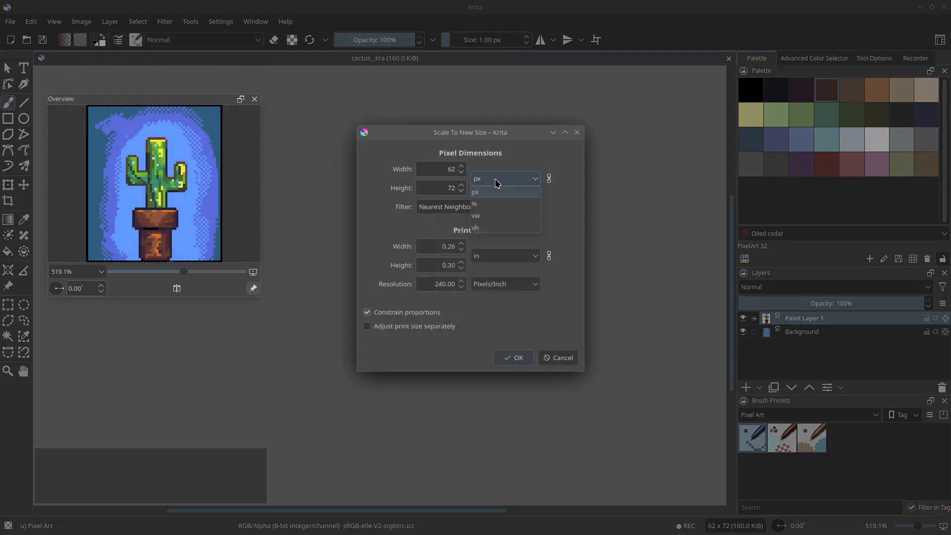
pyautogui.click(495, 206)
pyautogui.write('500.00')
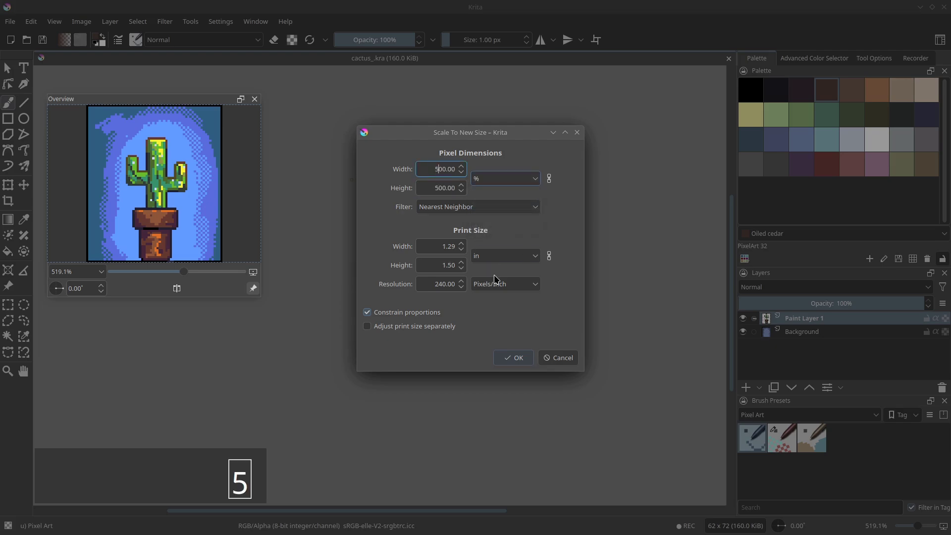
pyautogui.click(514, 357)
# Step: Try a dab of sampled Valhalla on the enlarged cactus with the 1 px brush
pyautogui.moveTo(488, 259)
pyautogui.mouseDown()
pyautogui.moveTo(440, 310)
pyautogui.moveTo(428, 346)
pyautogui.mouseUp()
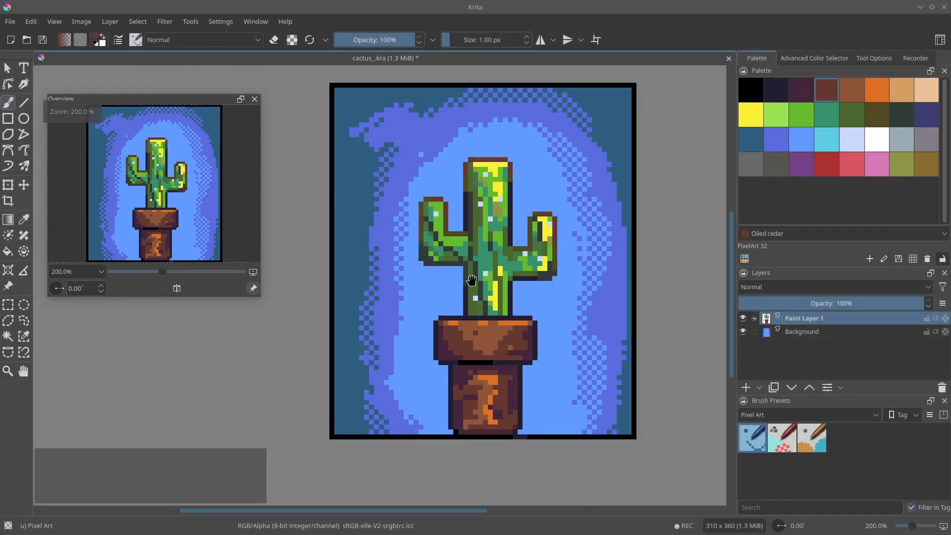
pyautogui.press('b')
pyautogui.moveTo(520, 295); pyautogui.dragTo(540, 168)
pyautogui.keyDown('ctrl'); pyautogui.click(505, 245); pyautogui.keyUp('ctrl')
pyautogui.click(510, 269)
pyautogui.hotkey('ctrl', 'z')
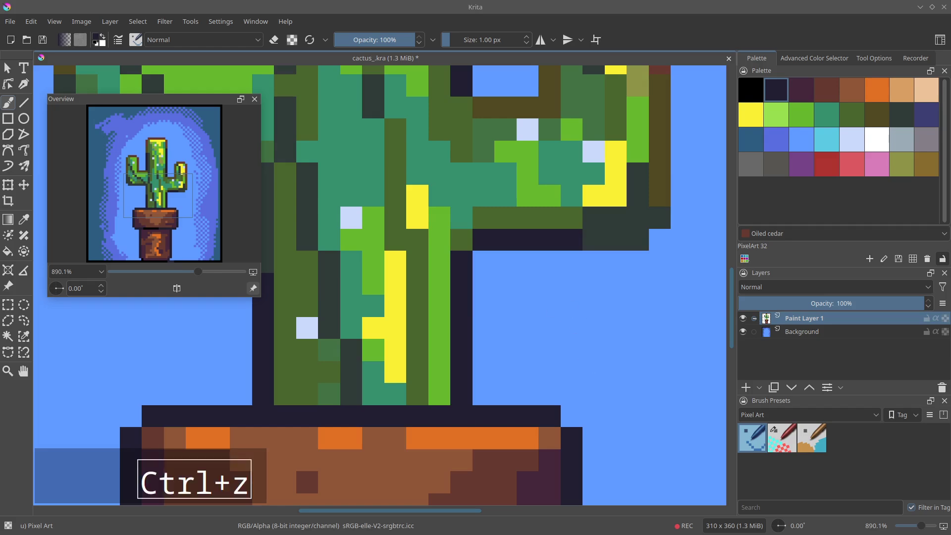
# Step: Start saving the enlarged image as a separate file and browse the available file types
pyautogui.moveTo(557, 291); pyautogui.dragTo(495, 292)
pyautogui.scroll(1, 434, 333)
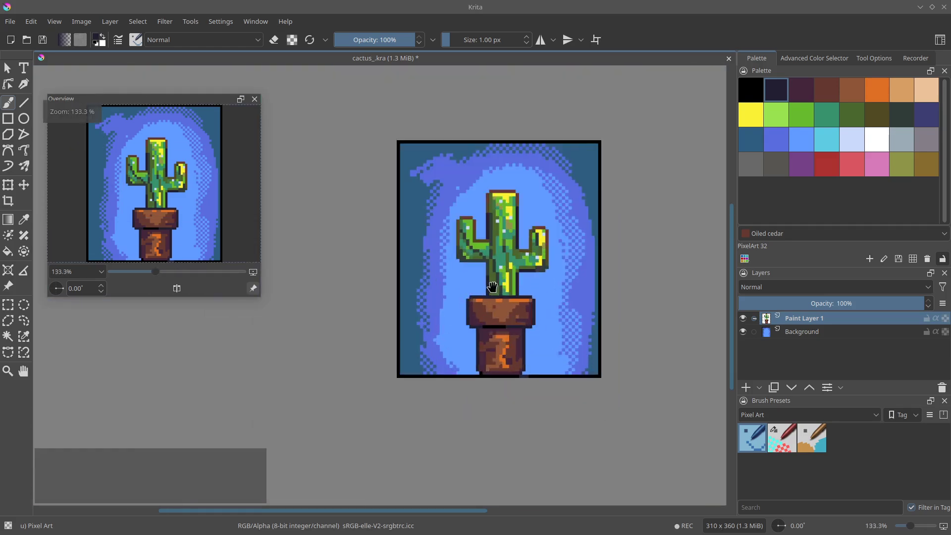
pyautogui.moveTo(492, 287); pyautogui.dragTo(457, 303)
pyautogui.click(15, 22)
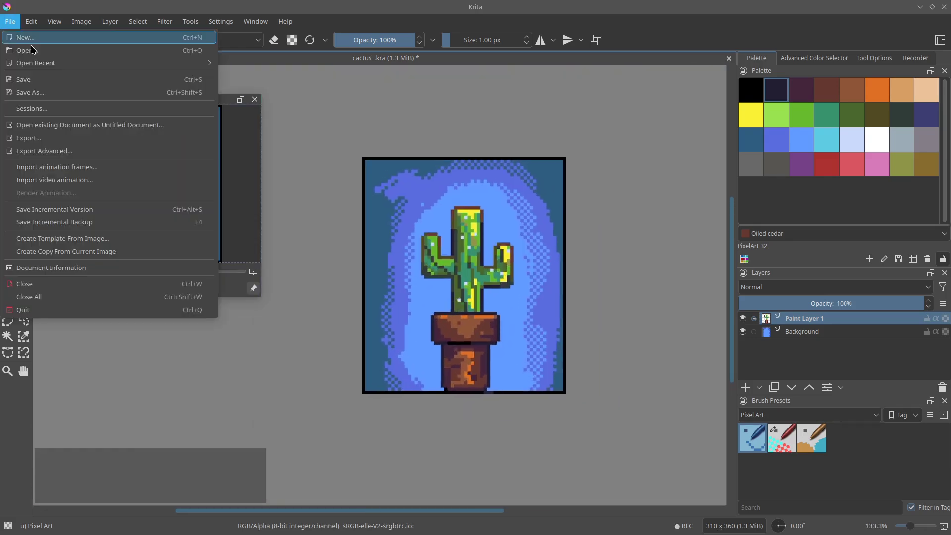
pyautogui.click(35, 92)
pyautogui.click(367, 352)
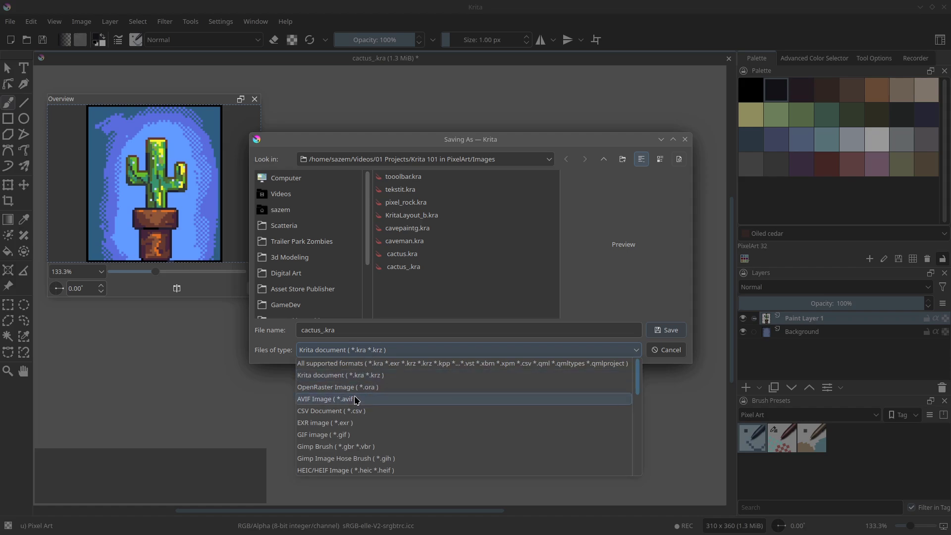
pyautogui.moveTo(638, 388); pyautogui.dragTo(636, 424)
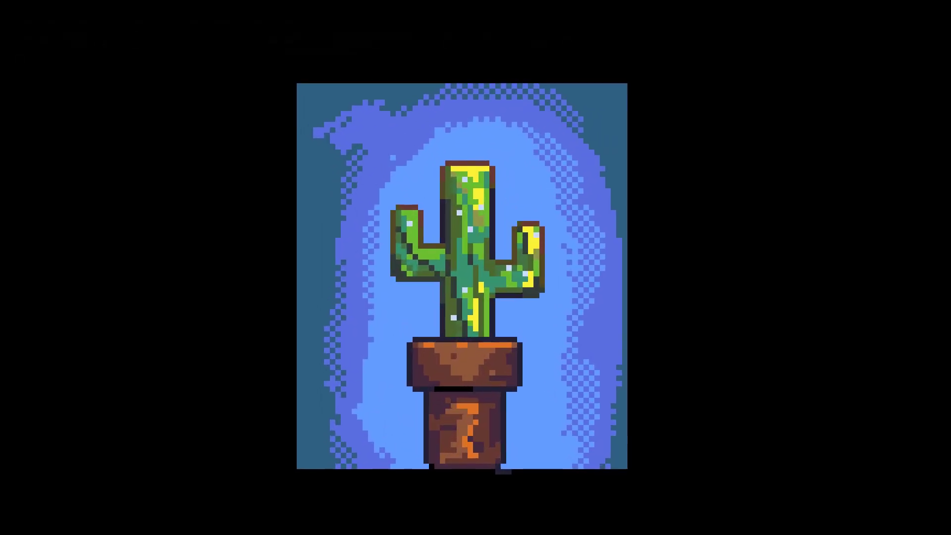